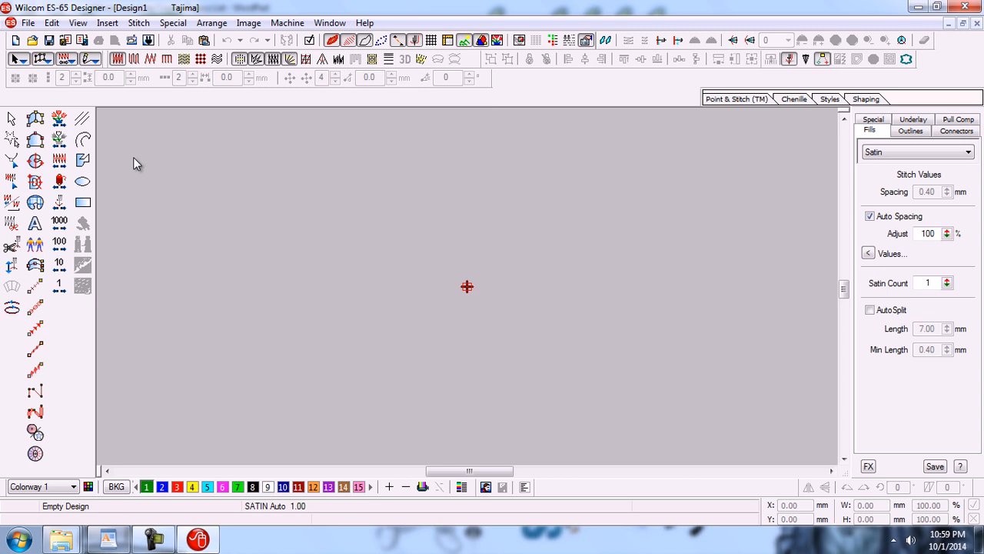
Start inserting an image, browse to the last subfolder of Wilcom Articles on drive C, and list all file types.
{"action": "left_click", "coordinate": [249, 22]}
{"action": "left_click", "coordinate": [268, 41]}
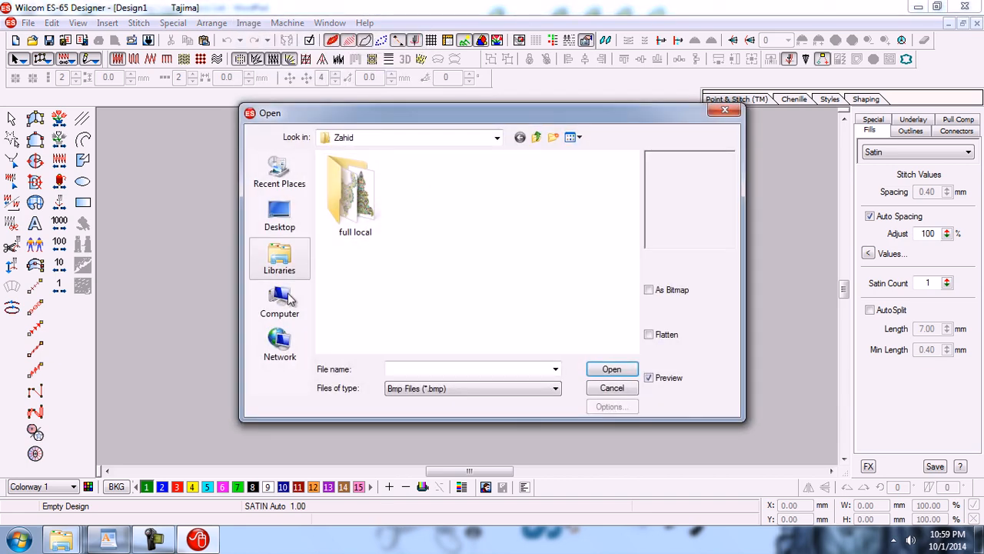
{"action": "left_click", "coordinate": [261, 296]}
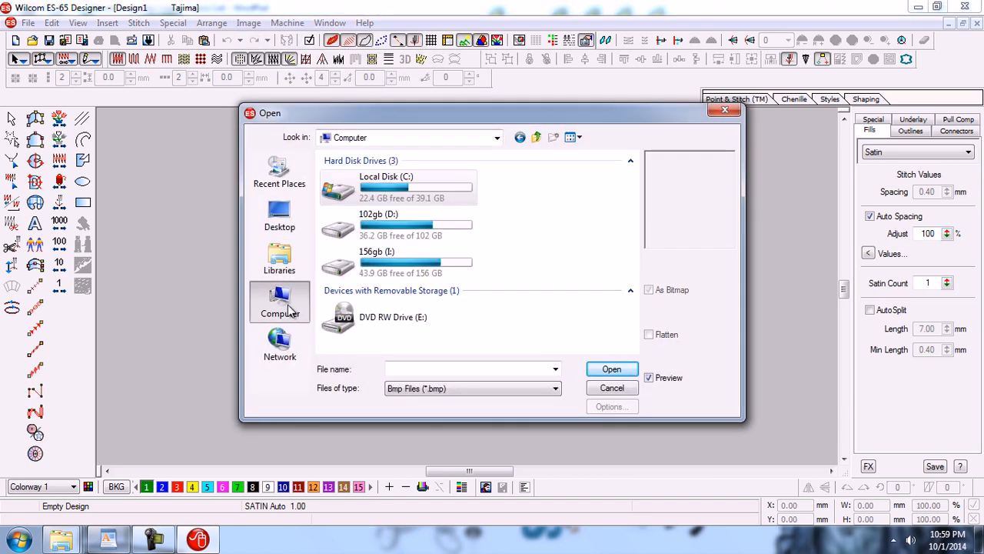
{"action": "double_click", "coordinate": [414, 197]}
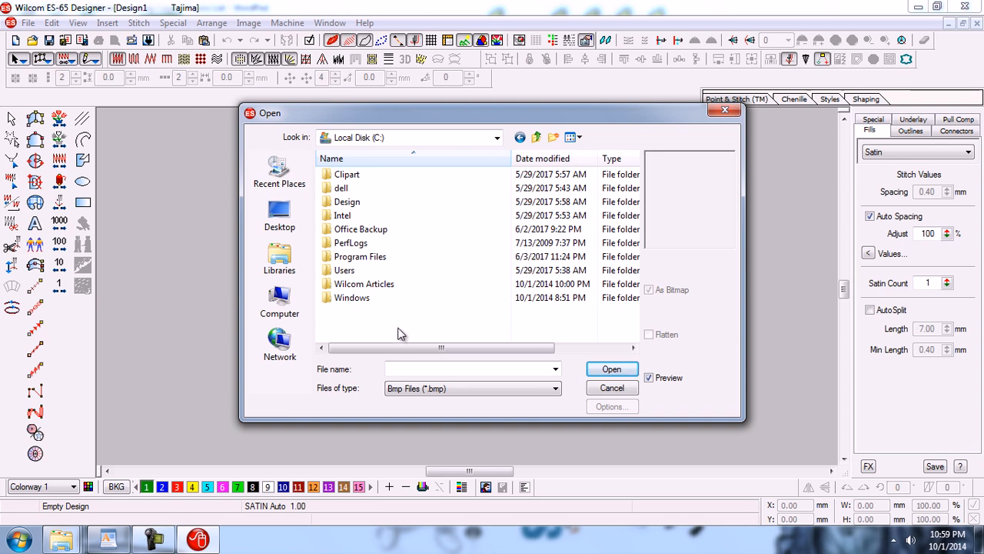
{"action": "double_click", "coordinate": [421, 286]}
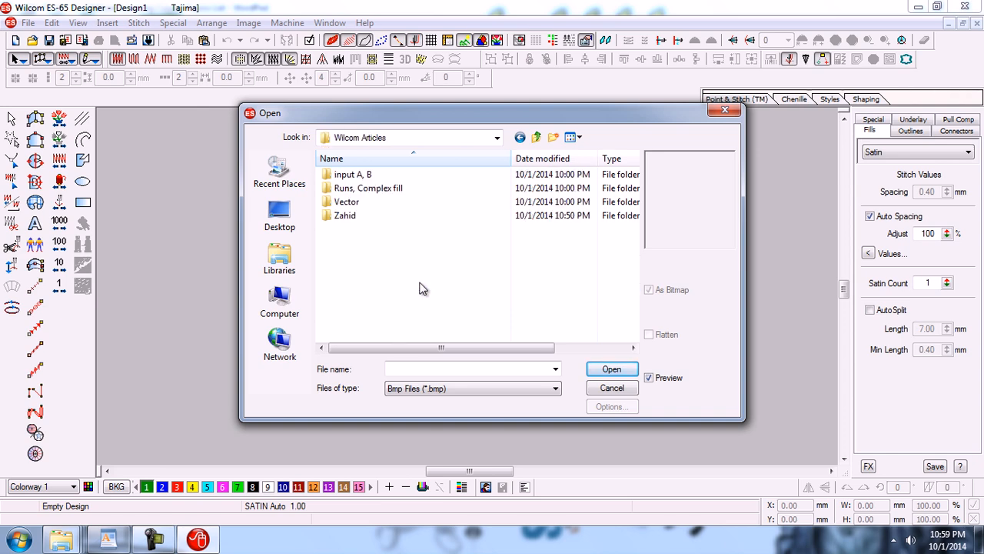
{"action": "double_click", "coordinate": [365, 217]}
{"action": "left_click", "coordinate": [457, 389]}
{"action": "left_click", "coordinate": [426, 411]}
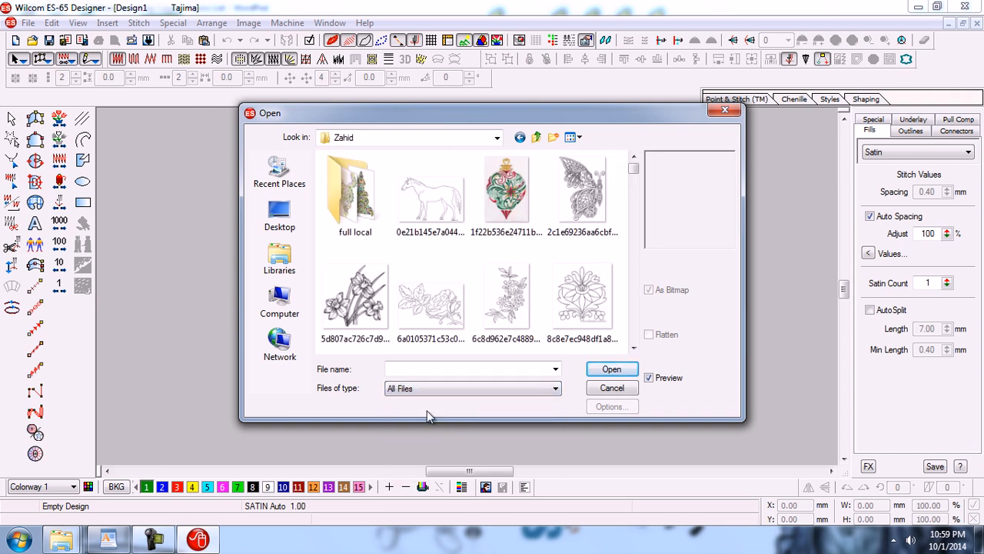
Insert the last image in the folder, the line drawing of a flower with a stem, and leave it deselected.
{"action": "left_click", "coordinate": [596, 204]}
{"action": "key", "text": "Down"}
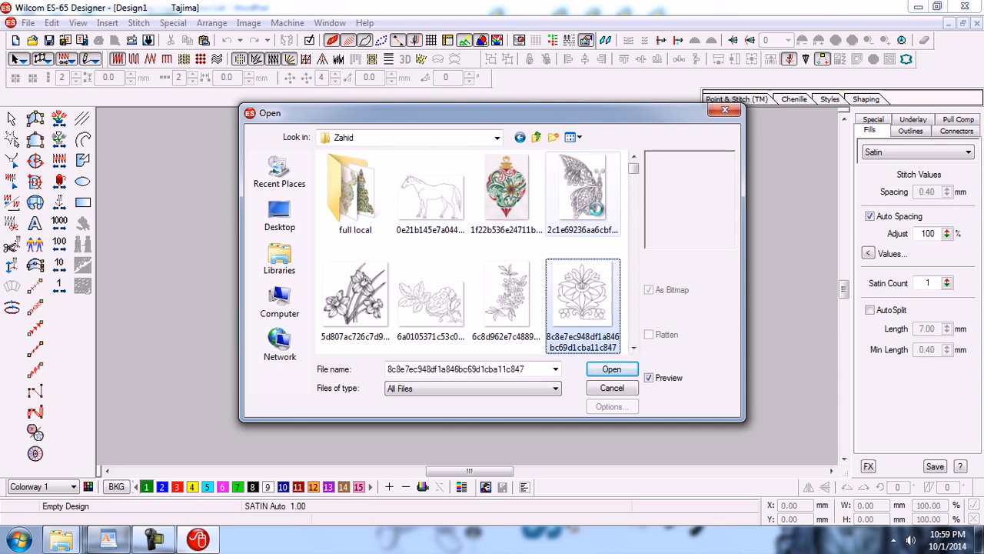
{"action": "key", "text": "Down"}
{"action": "key", "text": "Down"}
{"action": "key", "text": "Right"}
{"action": "key", "text": "Right"}
{"action": "key", "text": "Down"}
{"action": "key", "text": "Down"}
{"action": "key", "text": "Down"}
{"action": "key", "text": "Down"}
{"action": "key", "text": "Down"}
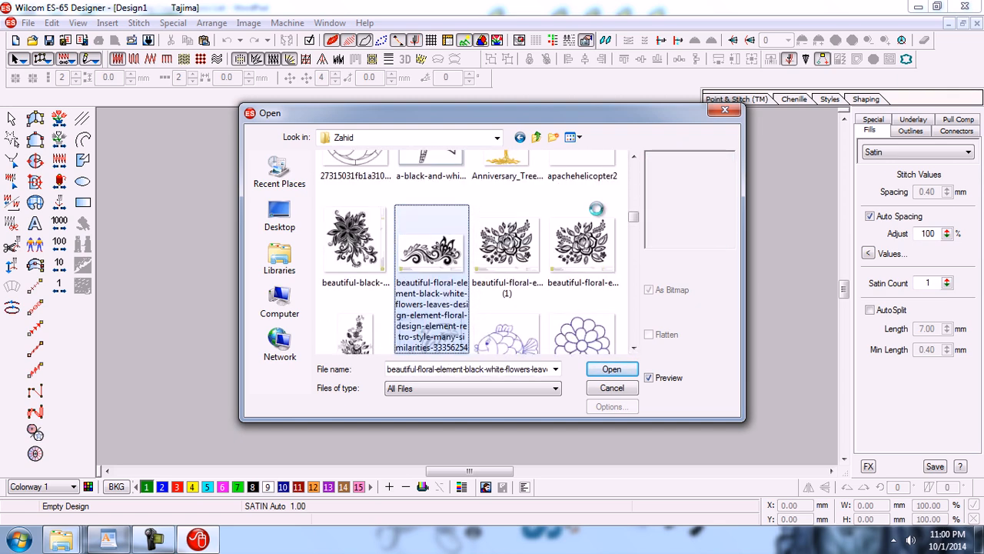
{"action": "key", "text": "Down"}
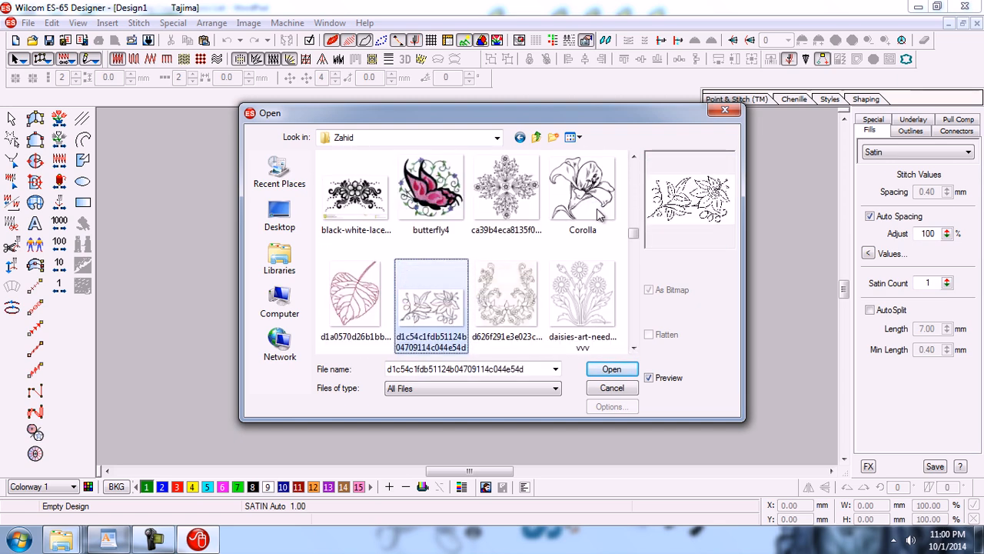
{"action": "key", "text": "Down"}
{"action": "key", "text": "Down"}
{"action": "key", "text": "Down"}
{"action": "key", "text": "Down"}
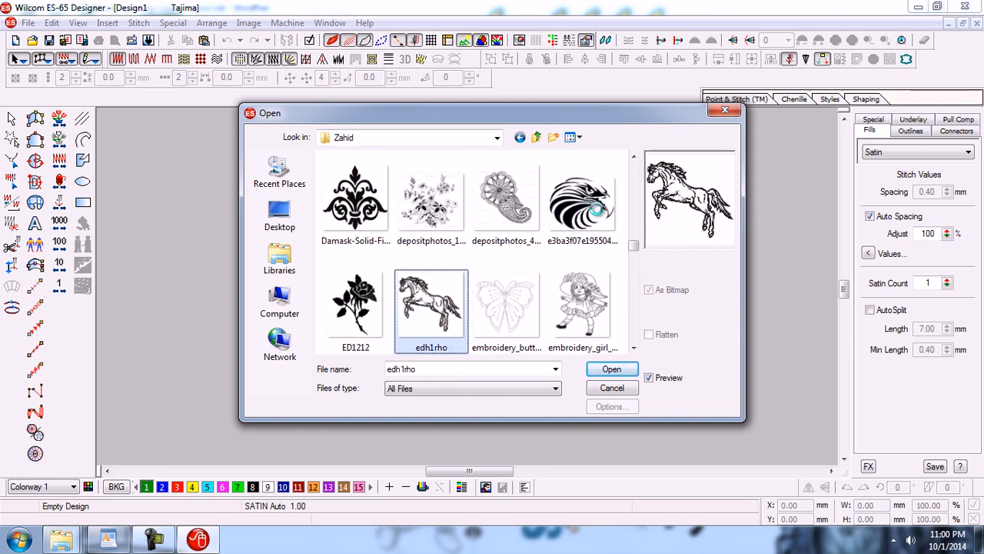
{"action": "key", "text": "Down"}
{"action": "key", "text": "Down"}
{"action": "key", "text": "Down"}
{"action": "key", "text": "Down"}
{"action": "key", "text": "Down"}
{"action": "key", "text": "Down"}
{"action": "key", "text": "Down"}
{"action": "key", "text": "Down"}
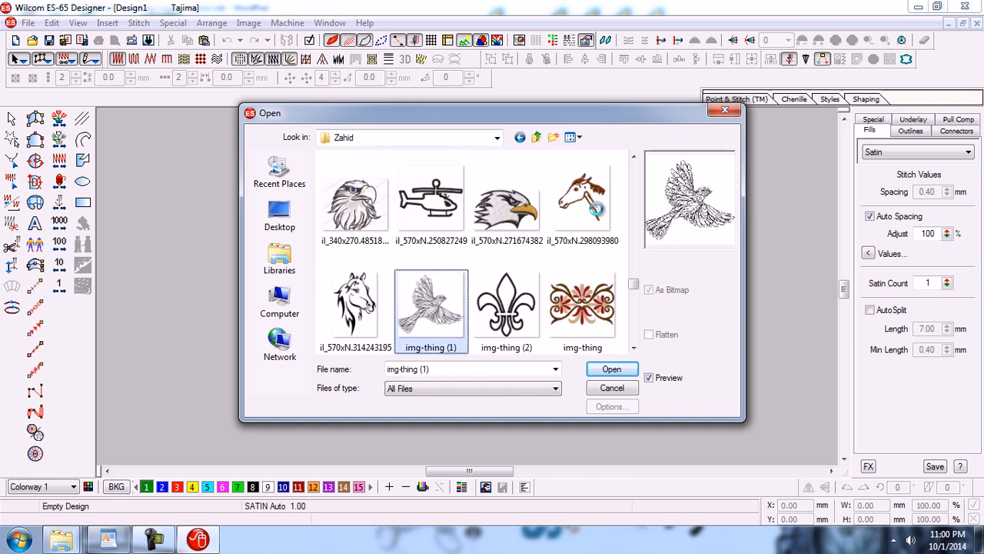
{"action": "key", "text": "Down"}
{"action": "key", "text": "Down"}
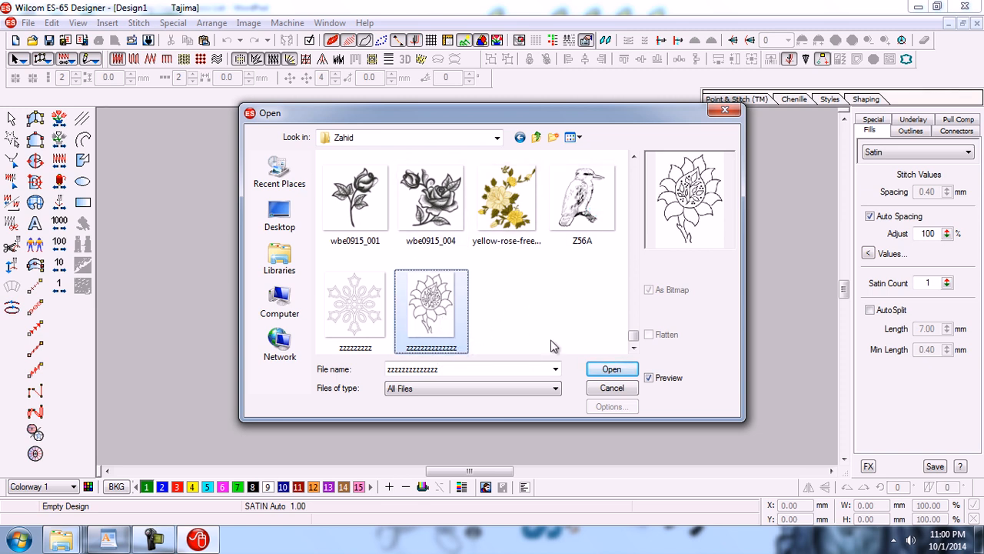
{"action": "left_click", "coordinate": [607, 369]}
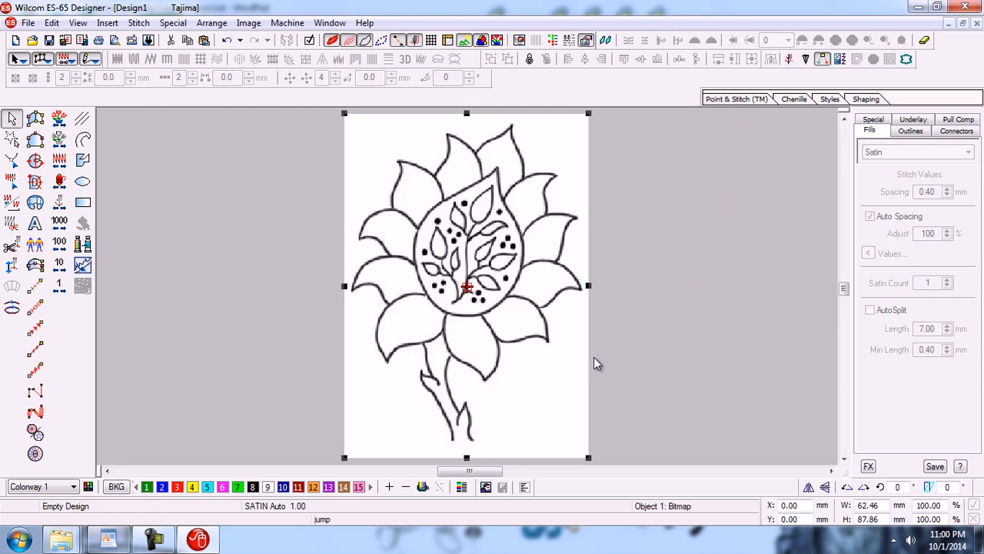
{"action": "left_click", "coordinate": [534, 266]}
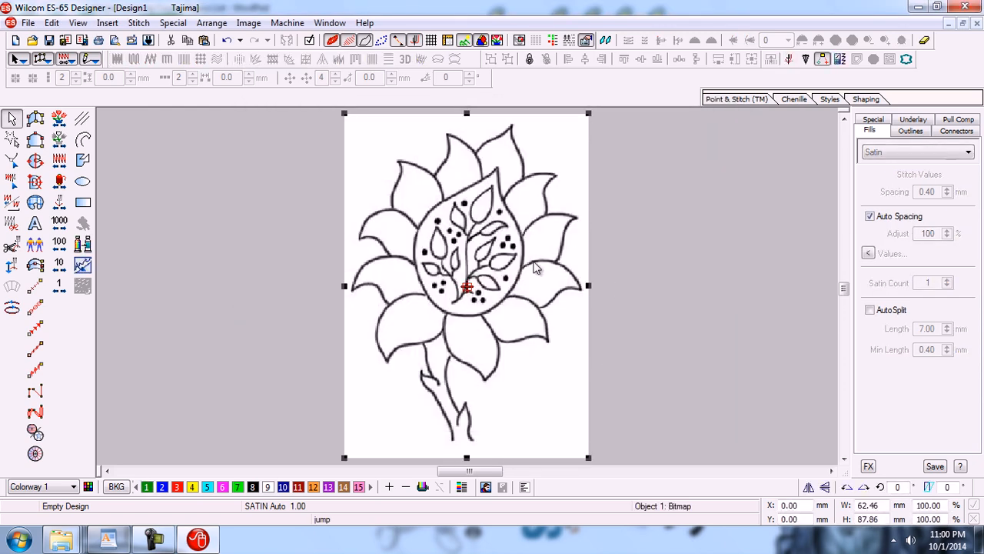
{"action": "left_click", "coordinate": [715, 199]}
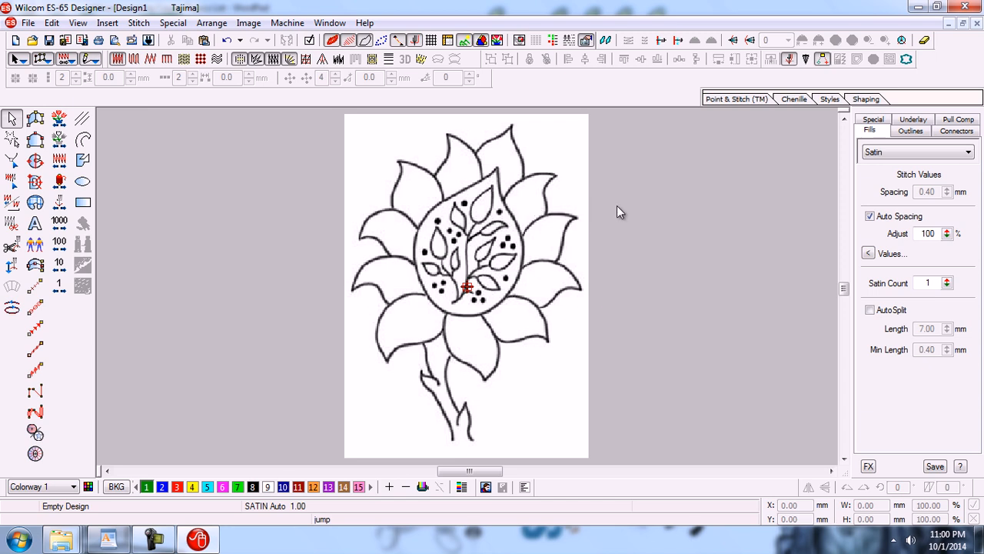
Toggle the visibility of the flower bitmap off and on repeatedly, leaving it shown.
{"action": "left_click", "coordinate": [464, 40]}
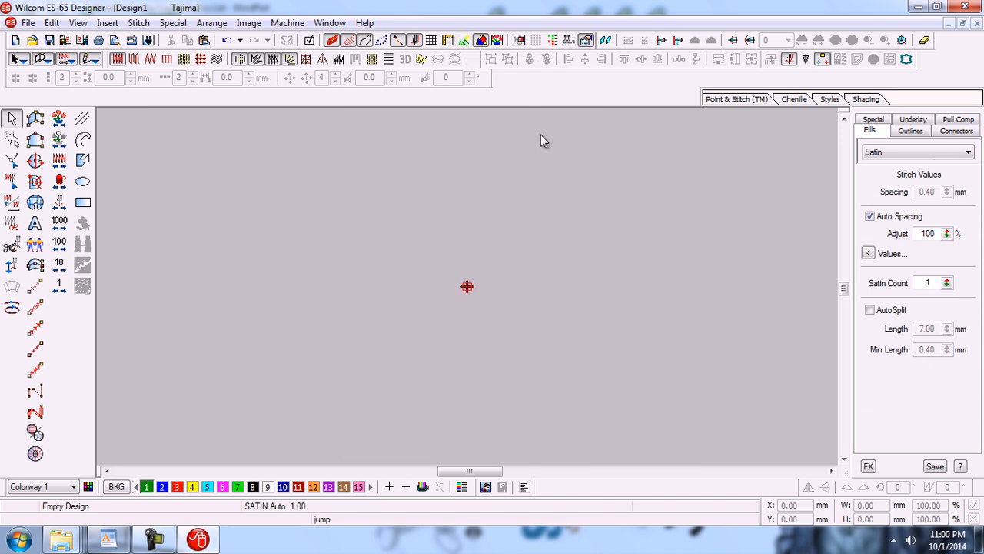
{"action": "left_click", "coordinate": [465, 41]}
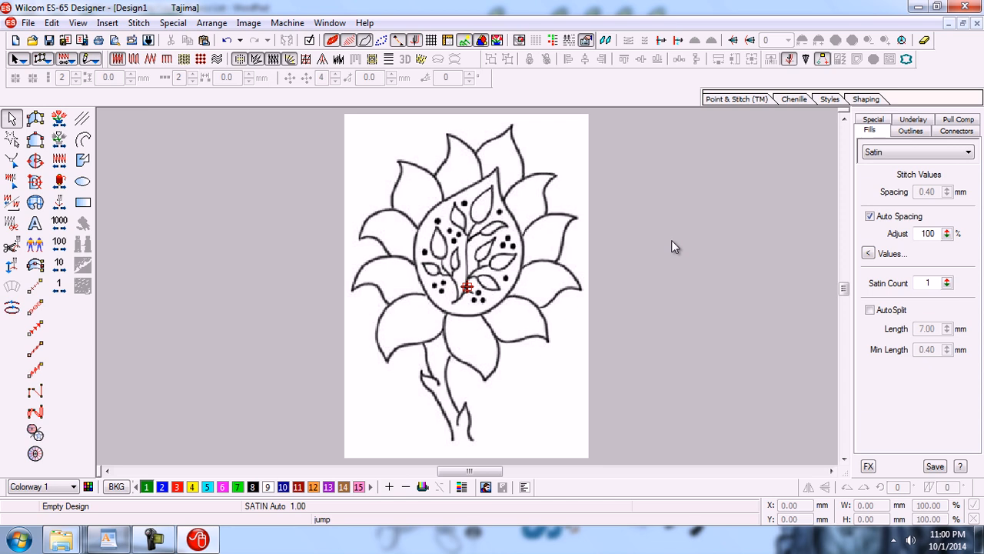
{"action": "key", "text": "d"}
{"action": "key", "text": "d"}
{"action": "key", "text": "d"}
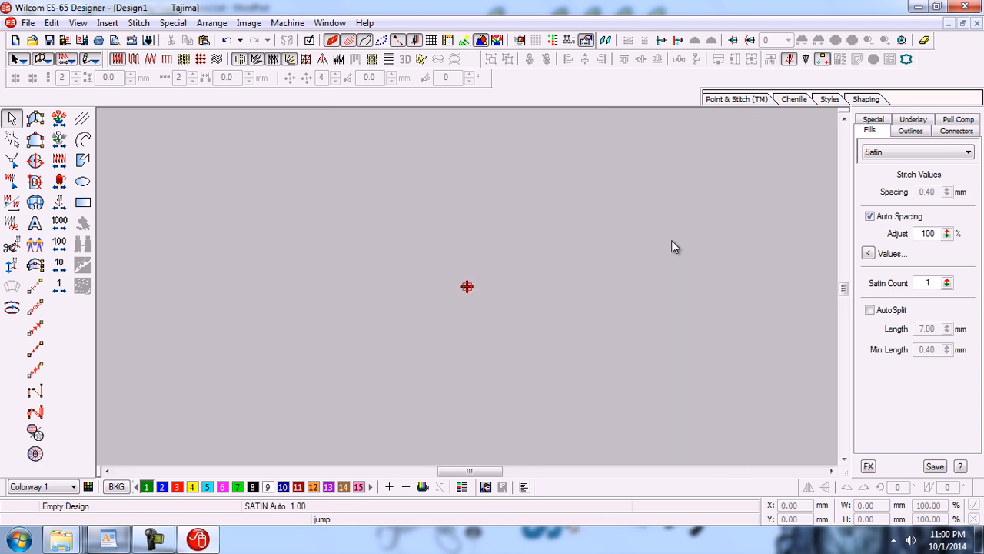
{"action": "key", "text": "d"}
{"action": "key", "text": "d"}
{"action": "key", "text": "d"}
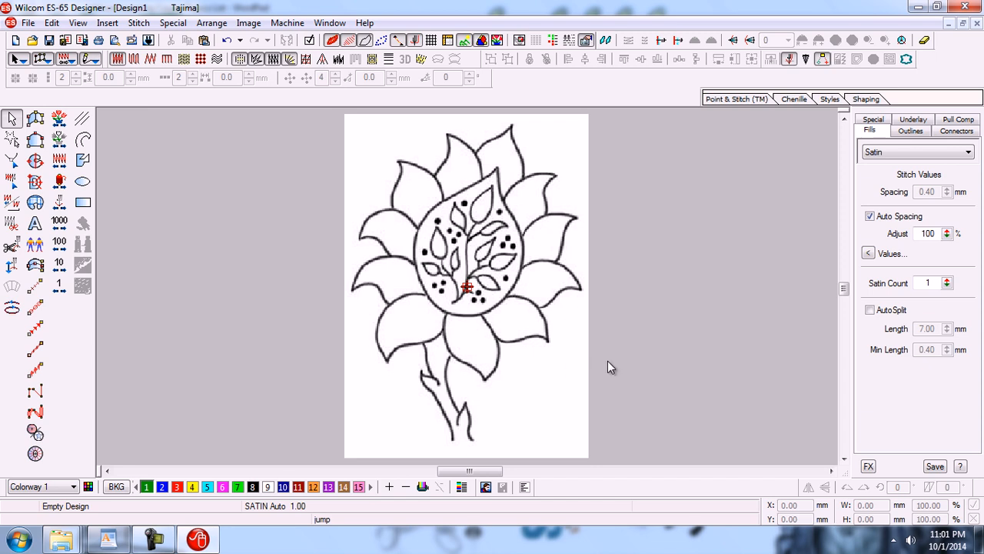
{"action": "left_click", "coordinate": [567, 361]}
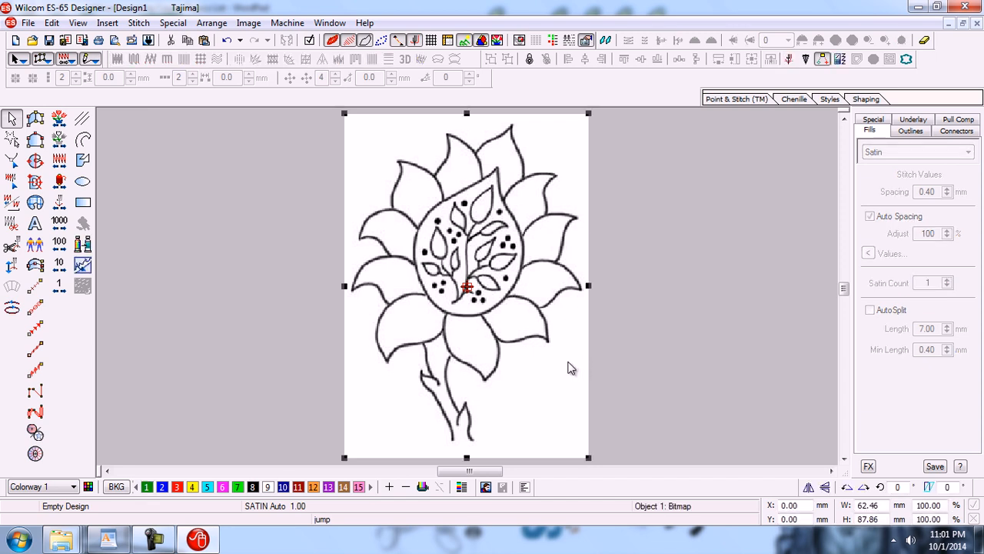
{"action": "left_click", "coordinate": [655, 352]}
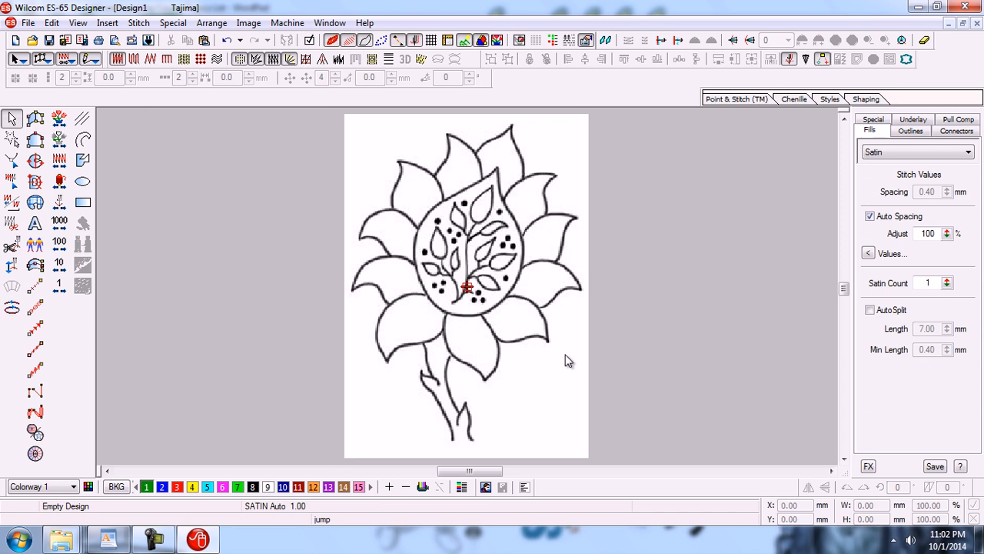
{"action": "left_click", "coordinate": [548, 327]}
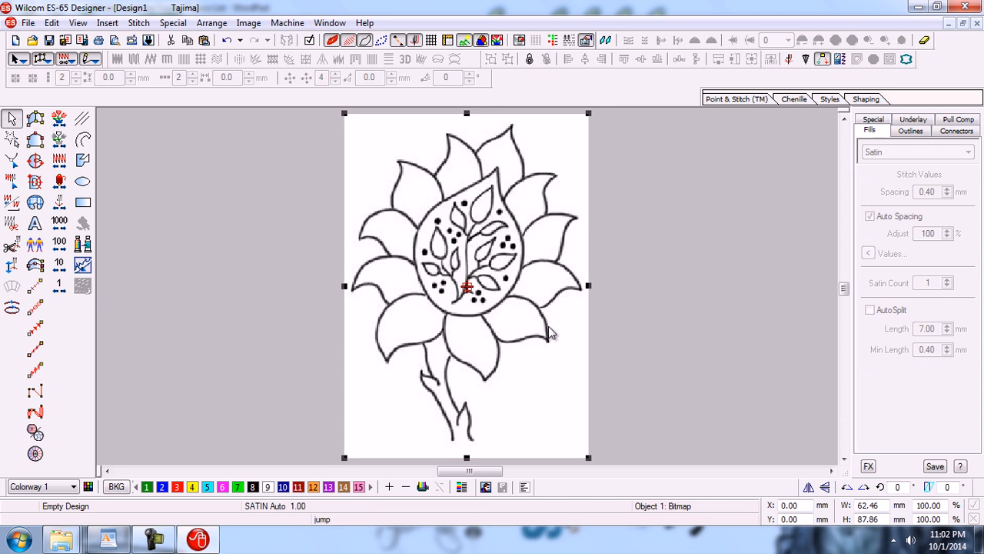
{"action": "left_click", "coordinate": [688, 336]}
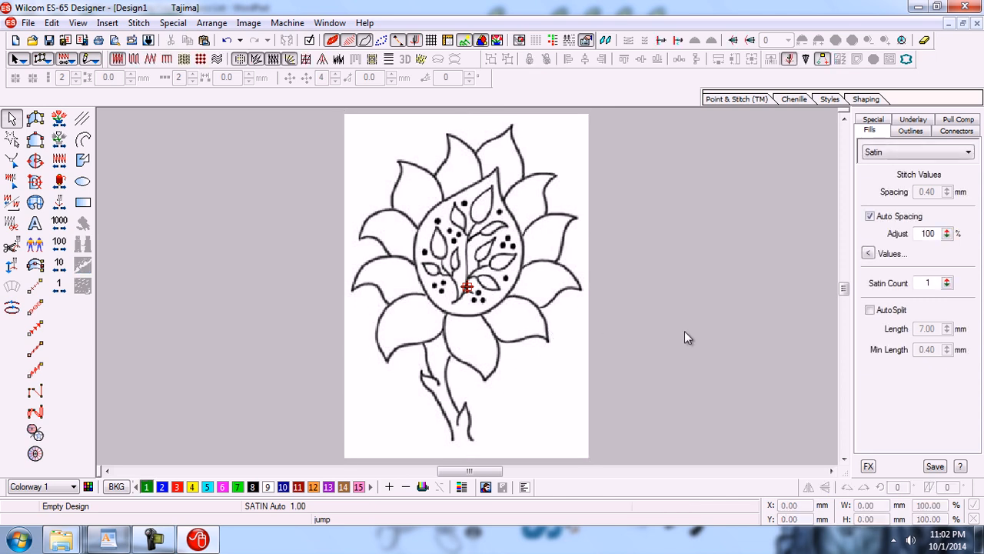
{"action": "left_click", "coordinate": [546, 331]}
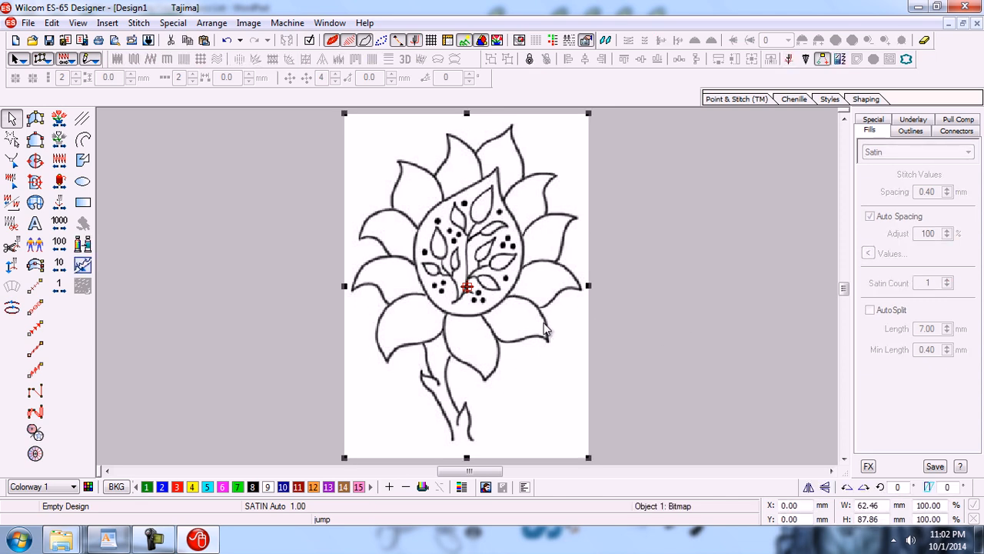
{"action": "left_click", "coordinate": [256, 300]}
Trace the outer left edge of the flower's stem with an open vector curve about 7 mm wide and 14 mm high.
{"action": "left_click", "coordinate": [83, 139]}
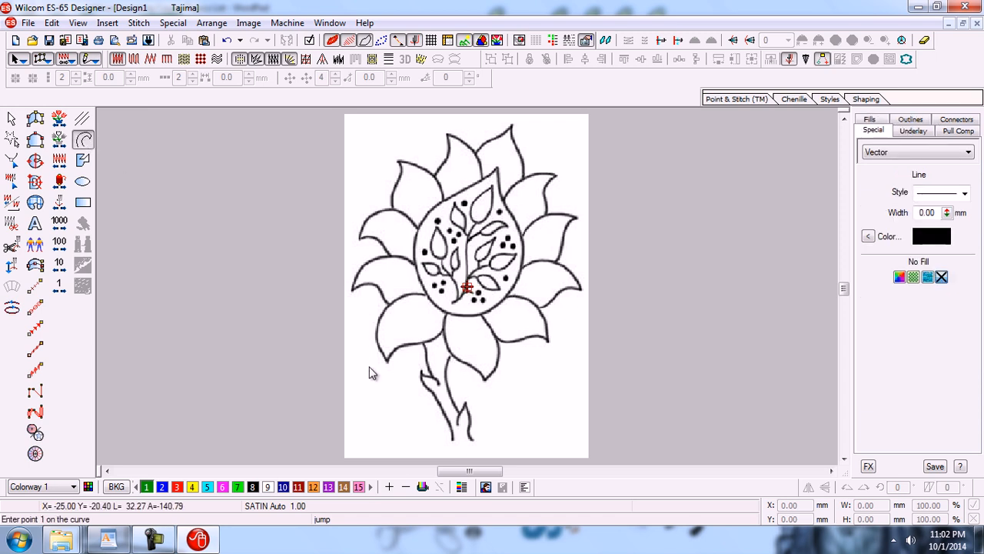
{"action": "left_click", "coordinate": [453, 438]}
{"action": "left_click", "coordinate": [442, 416]}
{"action": "left_click", "coordinate": [425, 385]}
{"action": "key", "text": "Return"}
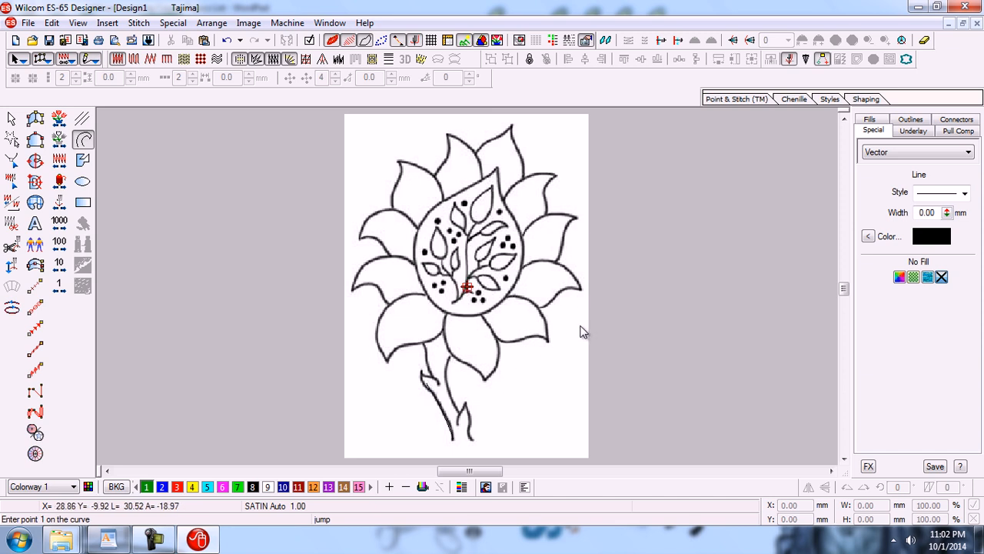
Shift the flower bitmap slightly to the right away from the traced curve, and undo the move.
{"action": "left_click", "coordinate": [12, 118]}
{"action": "left_click", "coordinate": [495, 272]}
{"action": "left_click_drag", "start_coordinate": [495, 272], "coordinate": [509, 271]}
{"action": "left_click", "coordinate": [676, 305]}
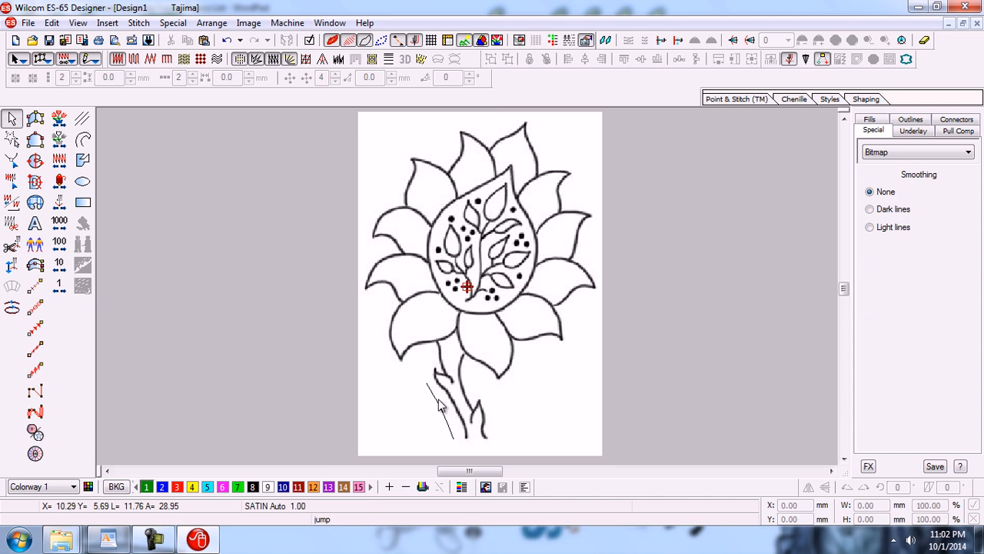
{"action": "key", "text": "ctrl+z"}
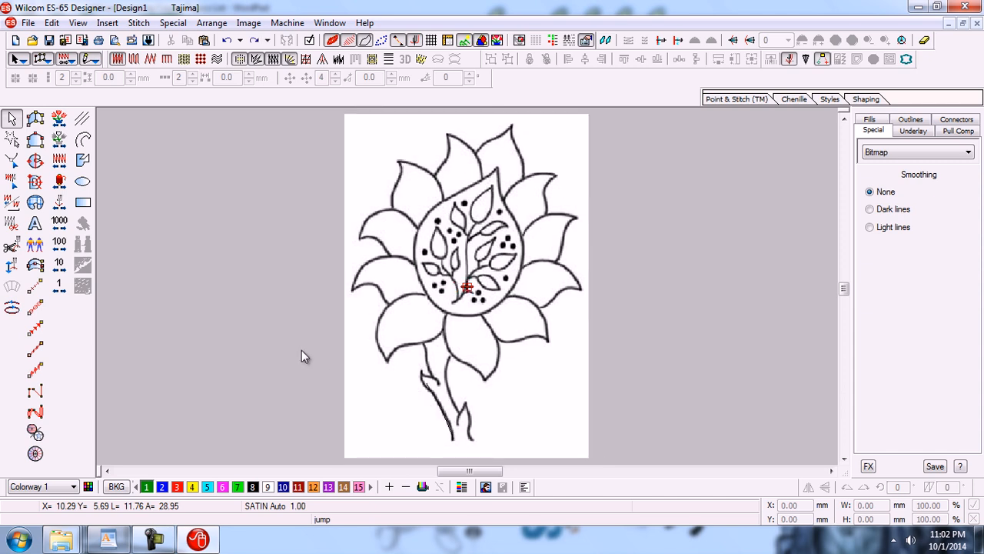
Delete the vector curve traced along the flower's stem.
{"action": "left_click", "coordinate": [434, 399]}
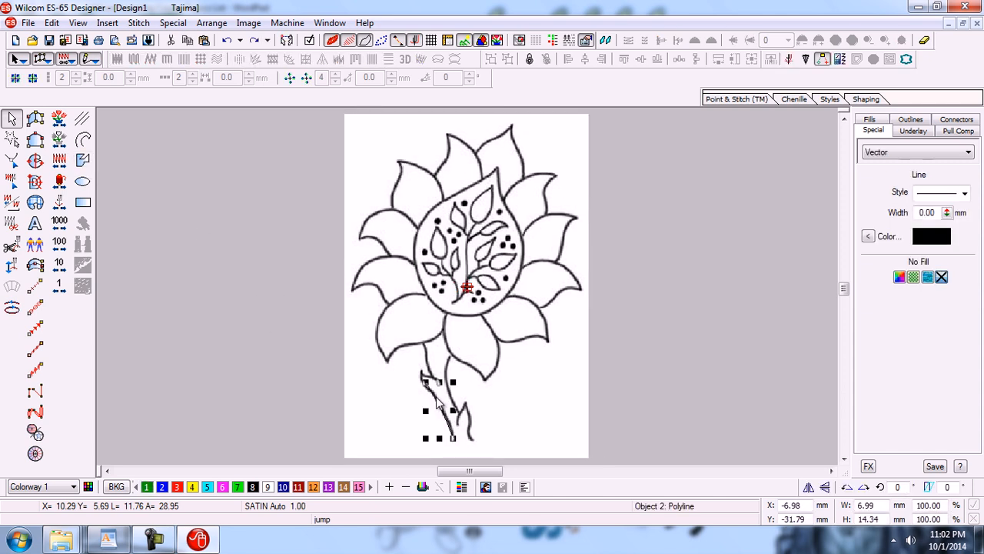
{"action": "key", "text": "Delete"}
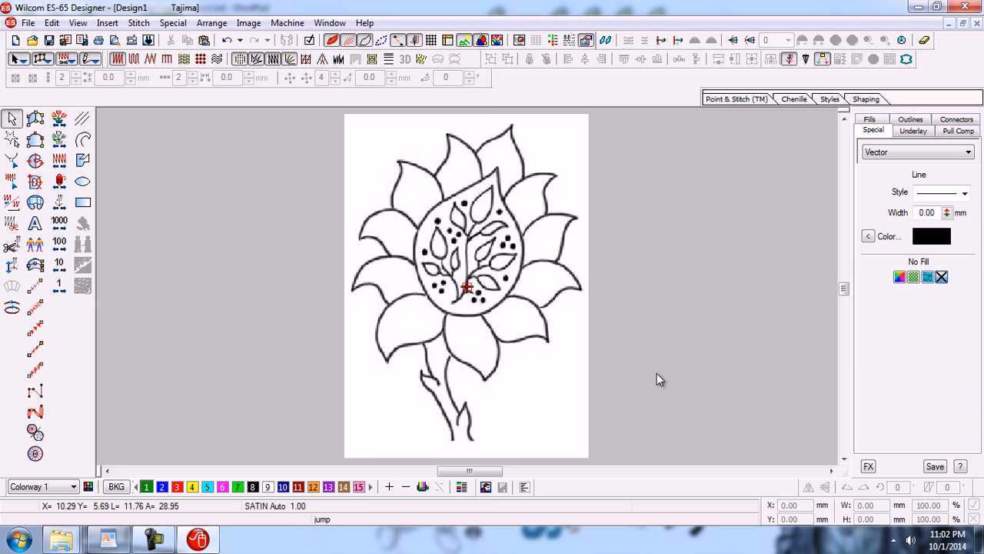
{"action": "left_click", "coordinate": [492, 312]}
{"action": "left_click", "coordinate": [182, 211]}
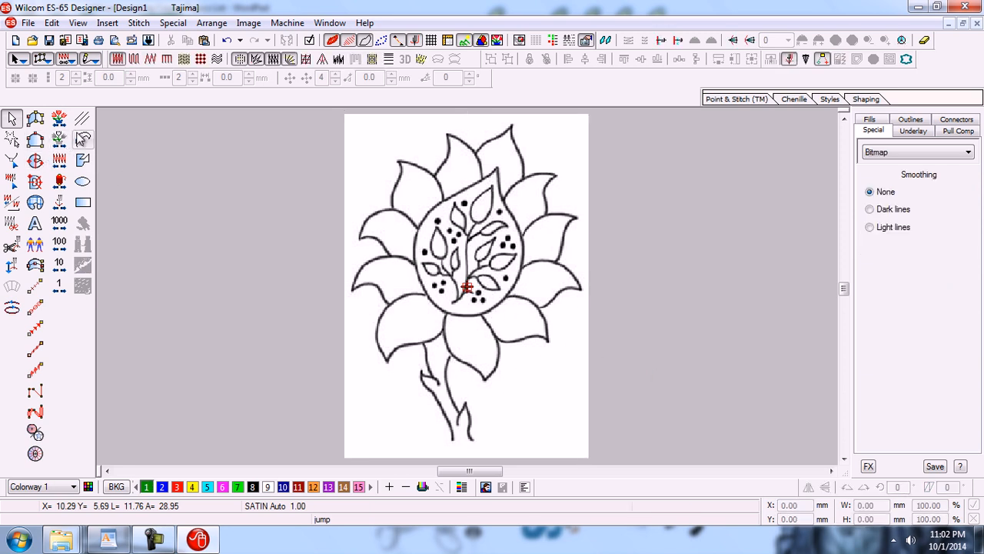
Select the flower bitmap with the Select Object tool and clear the selection, repeating this once more.
{"action": "left_click", "coordinate": [83, 140]}
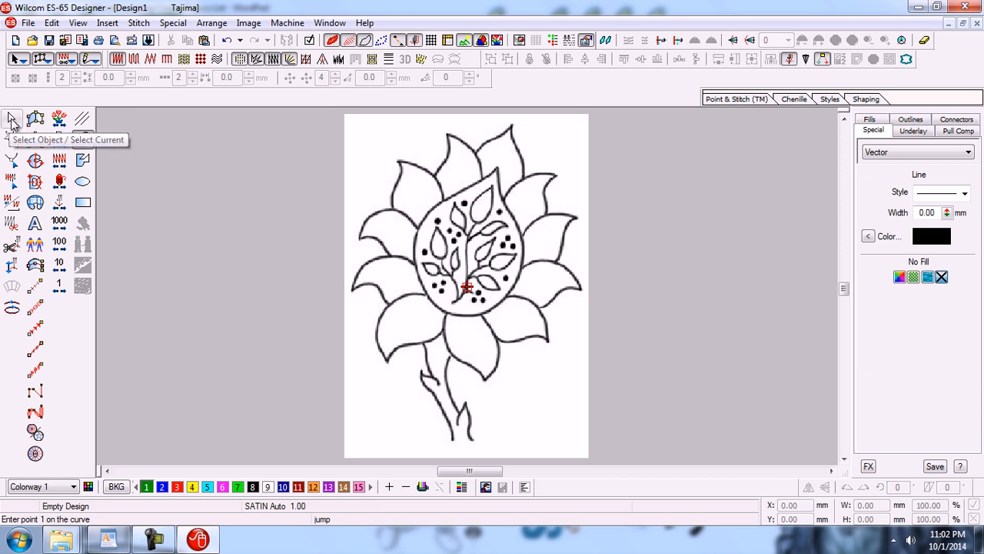
{"action": "left_click", "coordinate": [12, 121]}
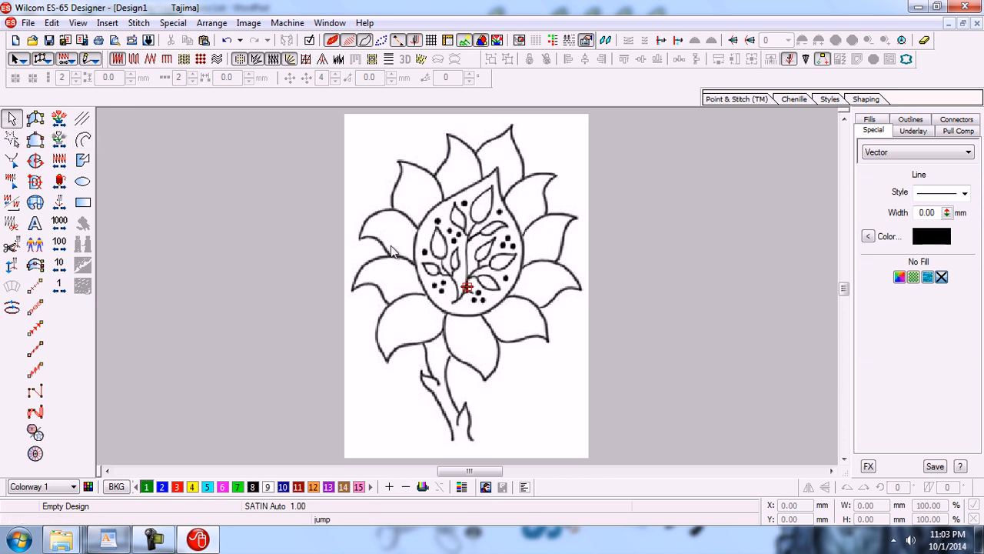
{"action": "left_click", "coordinate": [457, 269]}
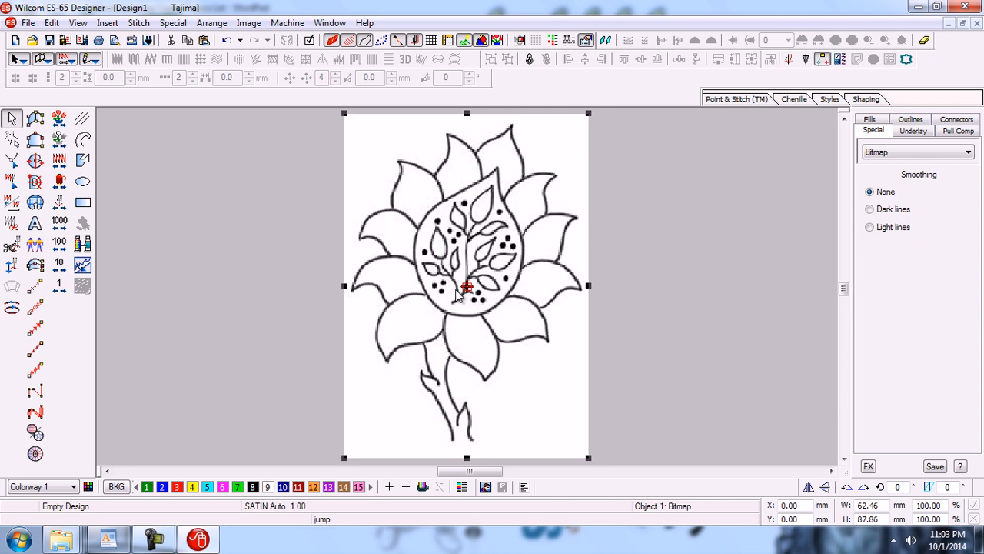
{"action": "left_click", "coordinate": [624, 321]}
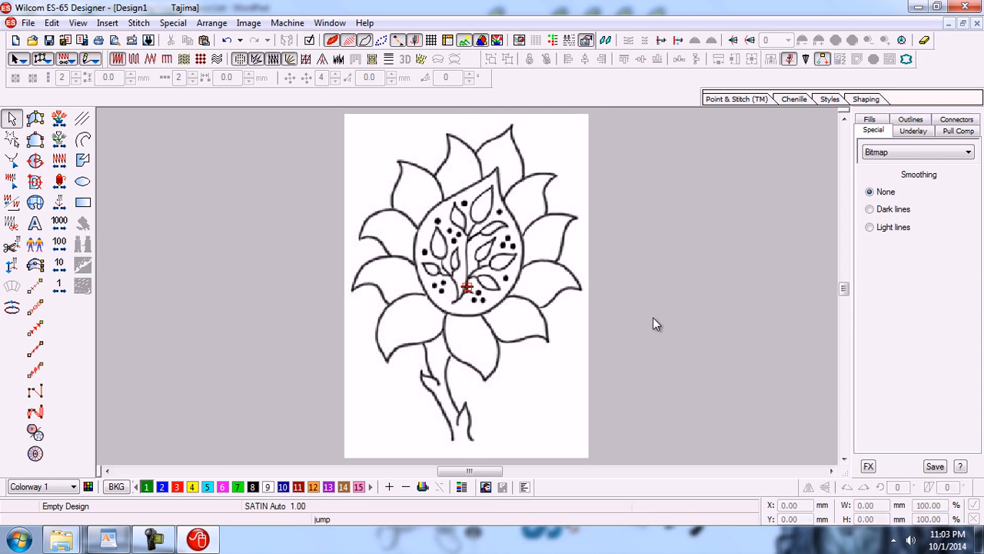
{"action": "left_click", "coordinate": [12, 120]}
{"action": "left_click", "coordinate": [461, 264]}
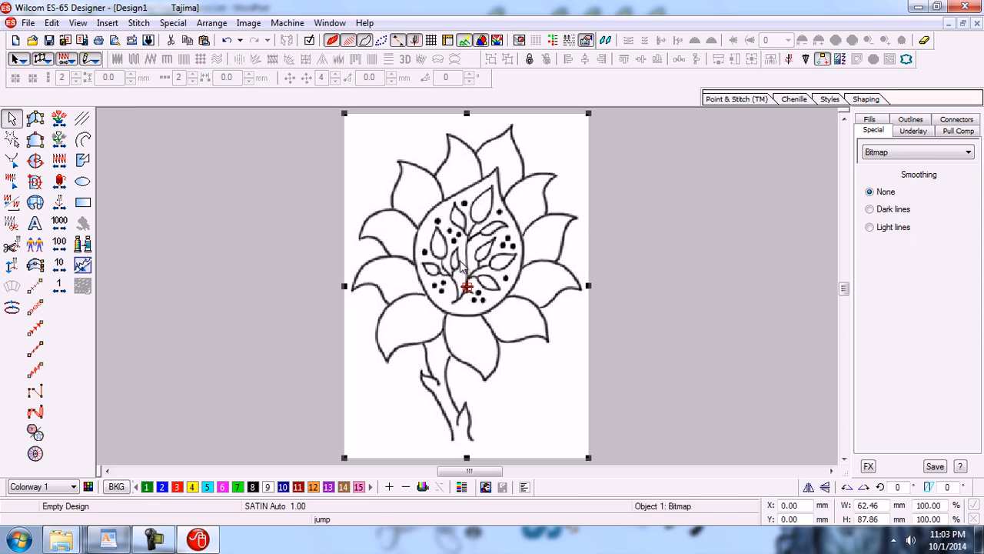
{"action": "left_click", "coordinate": [684, 284]}
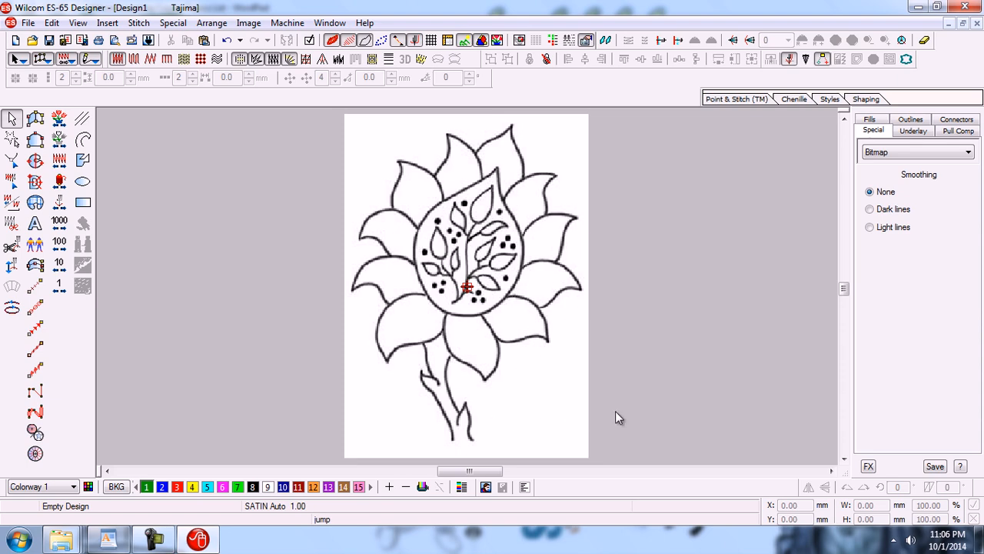
Examine the central stem, leaves and dots of the flower bitmap at several magnifications, finishing with the whole drawing in view.
{"action": "key", "text": "z"}
{"action": "key", "text": "z"}
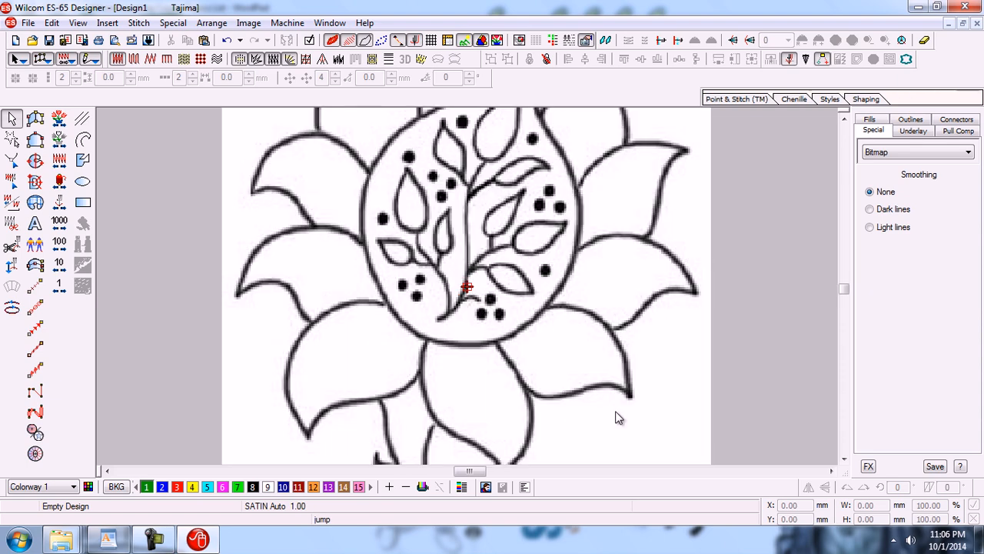
{"action": "key", "text": "z"}
{"action": "key", "text": "z"}
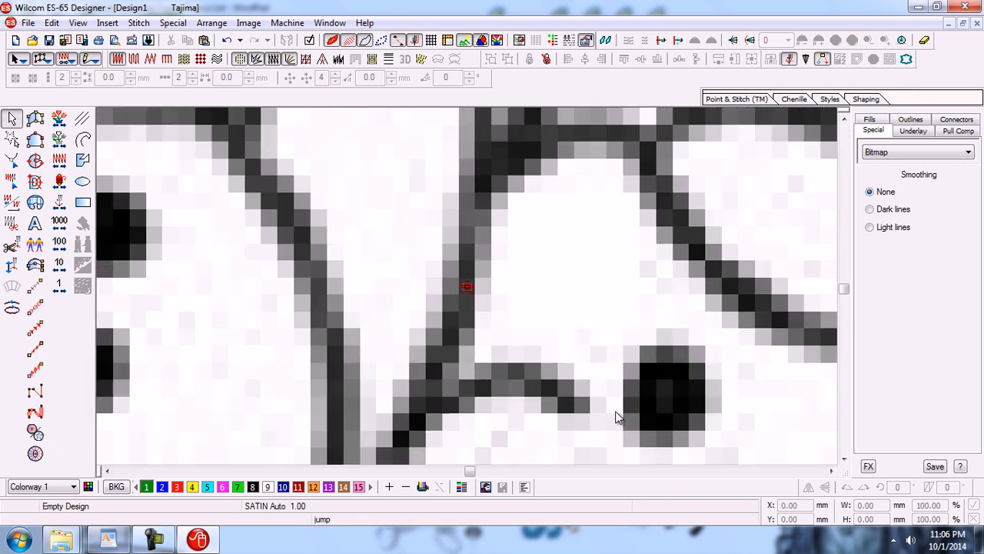
{"action": "key", "text": "shift+z"}
{"action": "key", "text": "shift+z"}
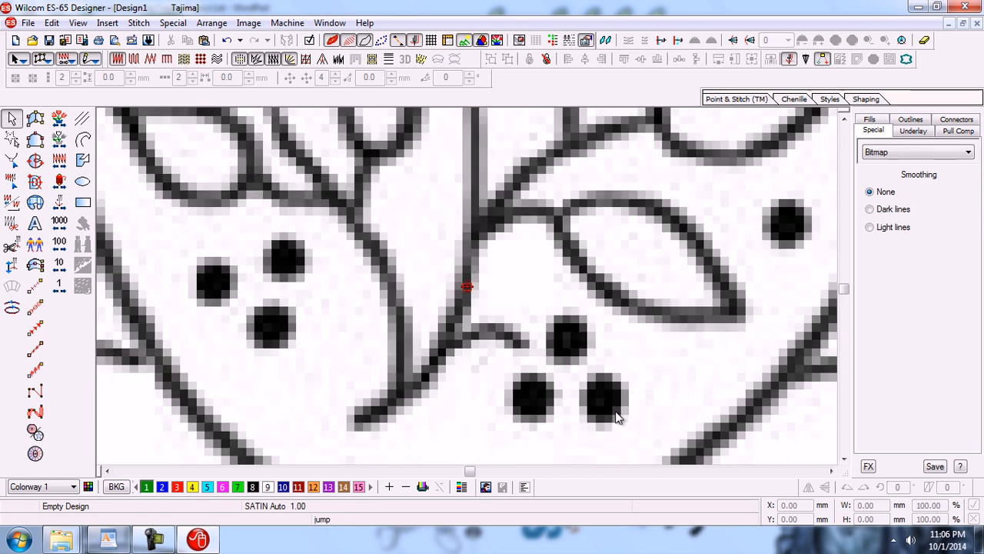
{"action": "key", "text": "shift+z"}
{"action": "key", "text": "shift+z"}
{"action": "key", "text": "shift+z"}
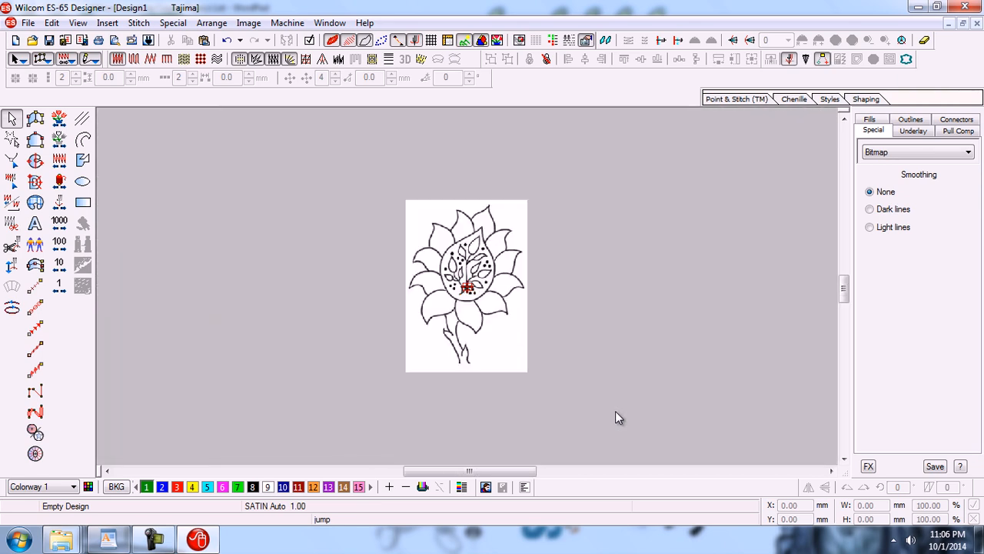
{"action": "key", "text": "shift+z"}
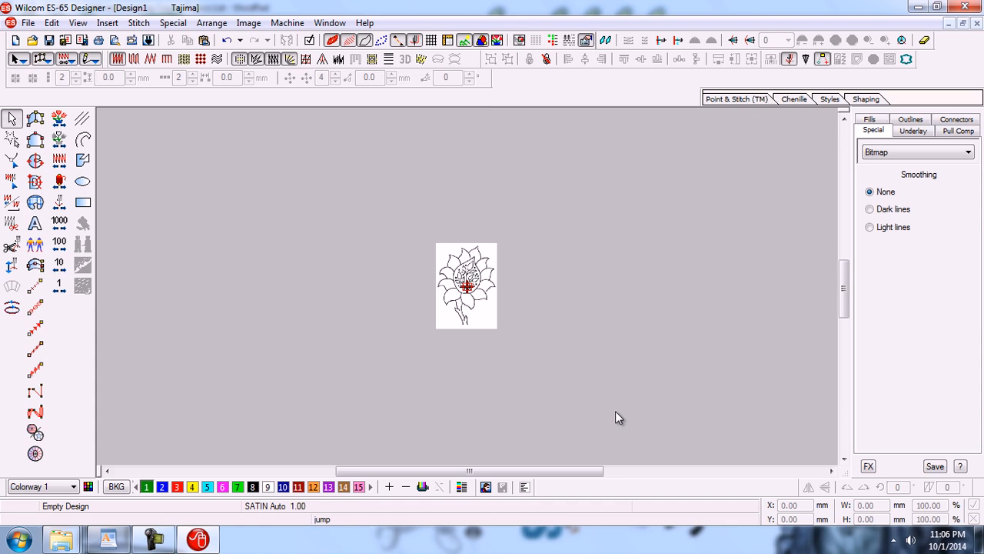
{"action": "key", "text": "z"}
{"action": "key", "text": "z"}
{"action": "key", "text": "z"}
{"action": "key", "text": "z"}
{"action": "key", "text": "z"}
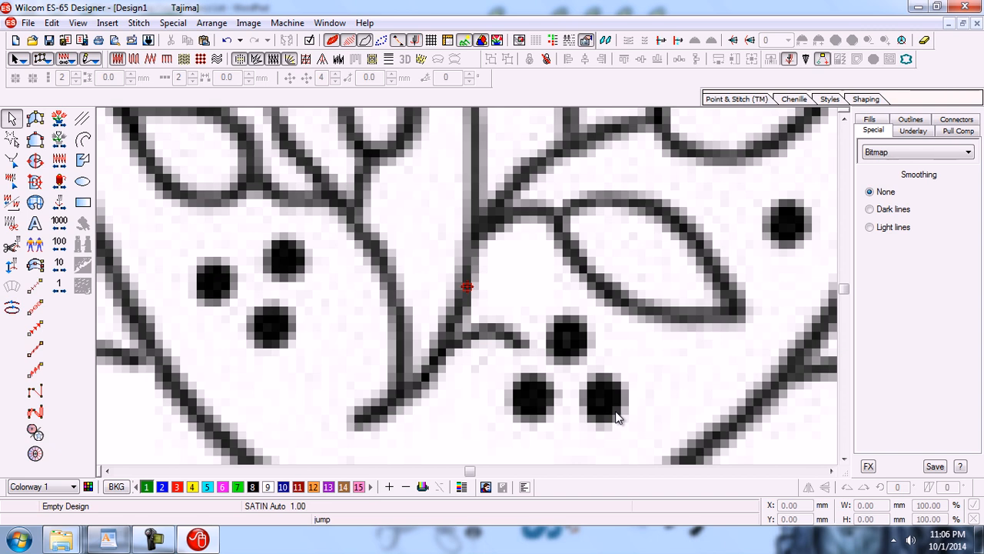
{"action": "key", "text": "shift+z"}
{"action": "key", "text": "shift+z"}
{"action": "key", "text": "shift+z"}
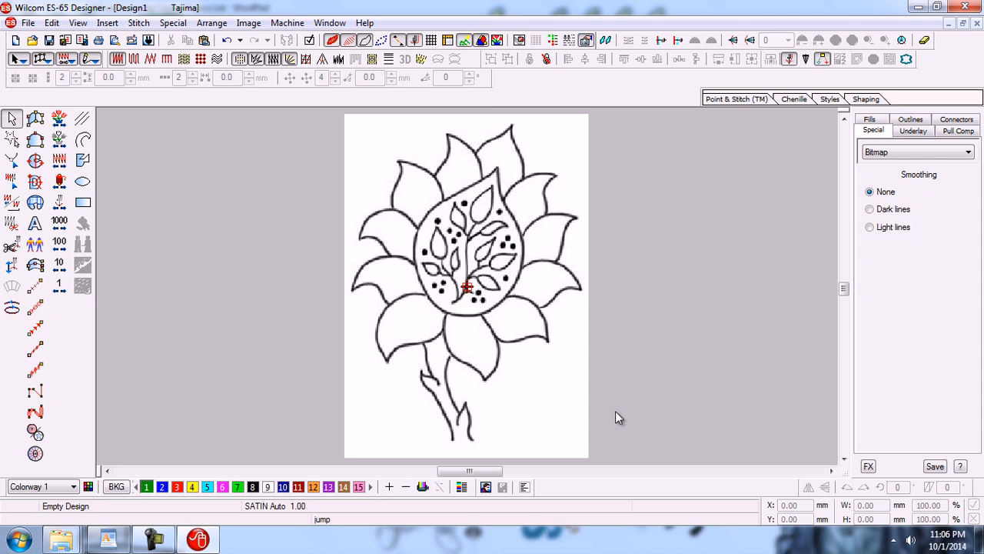
Examine the lower-left petal, the upper petals and the flower's centre close up with zoom boxes, returning to the whole drawing each time.
{"action": "key", "text": "b"}
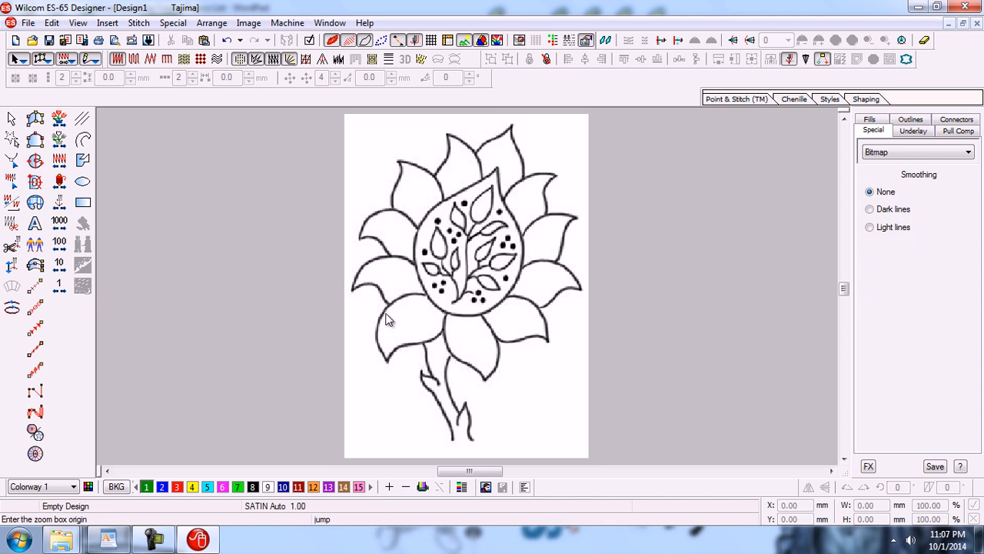
{"action": "left_click_drag", "start_coordinate": [365, 280], "coordinate": [462, 375]}
{"action": "left_click", "coordinate": [462, 377]}
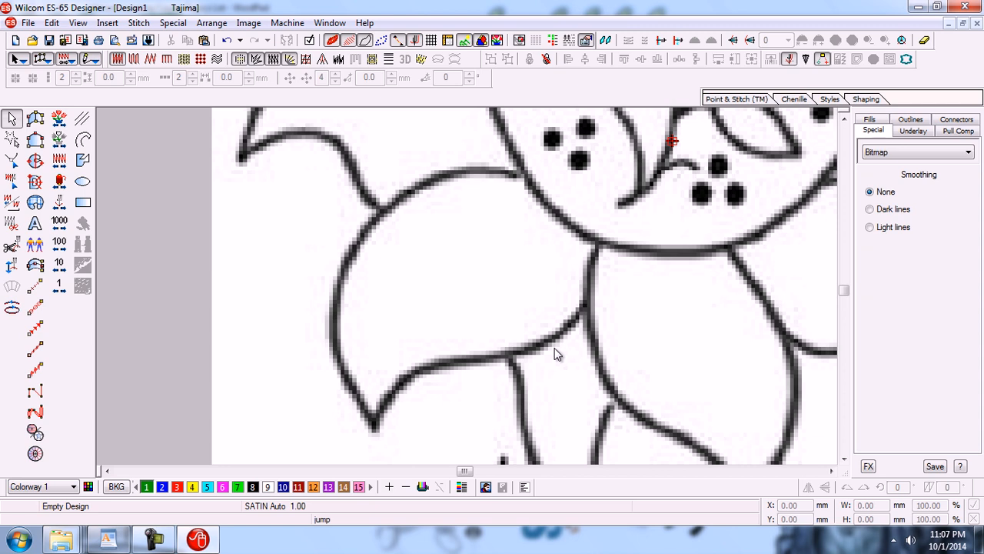
{"action": "key", "text": "0"}
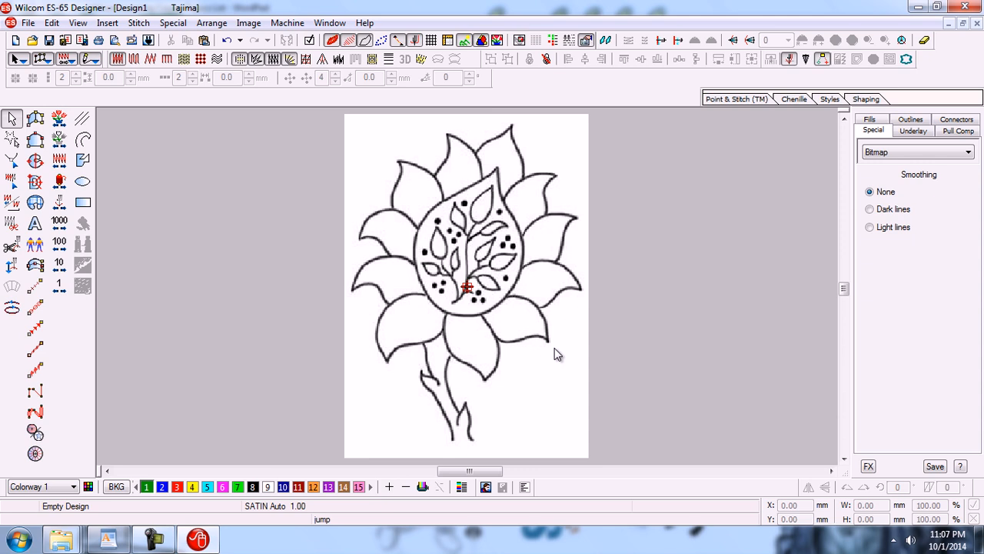
{"action": "key", "text": "b"}
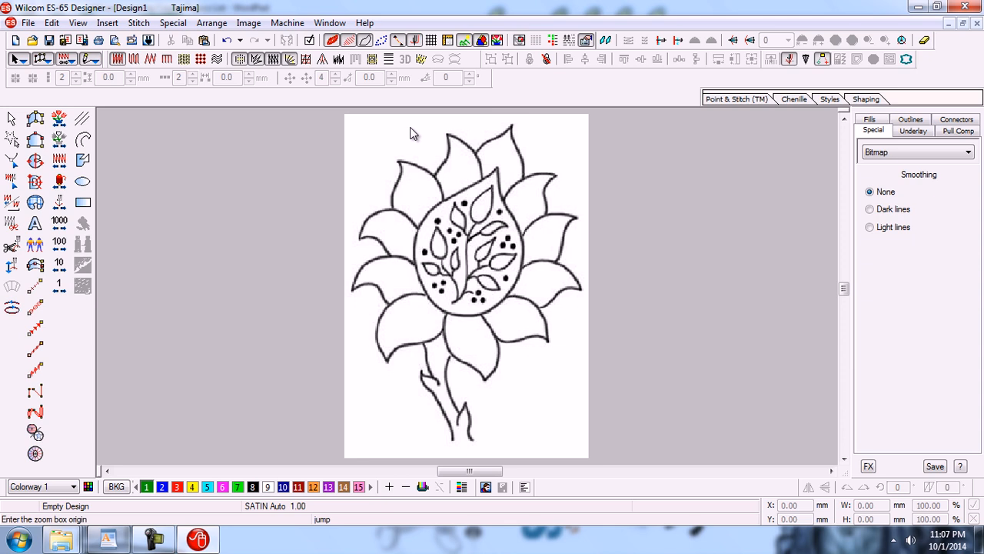
{"action": "left_click_drag", "start_coordinate": [467, 175], "coordinate": [513, 216]}
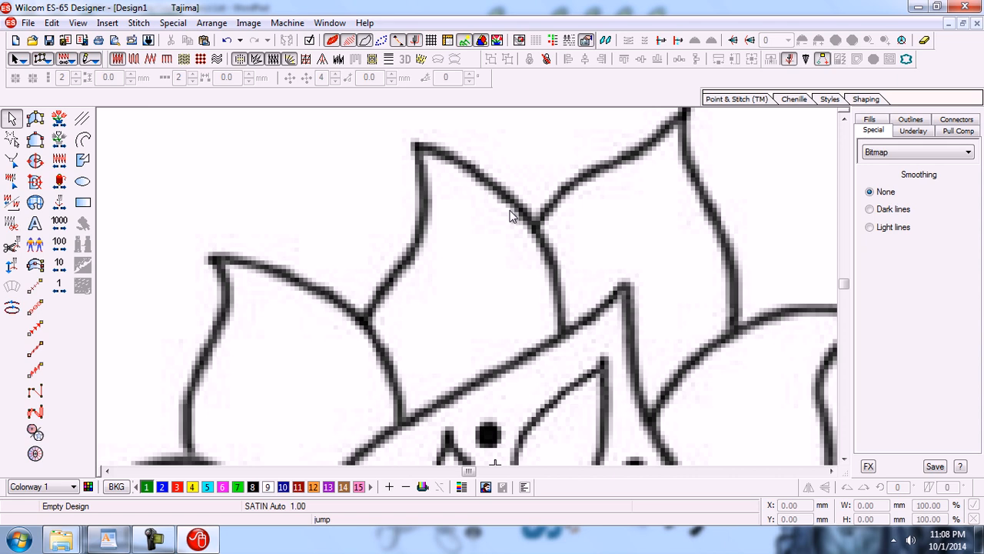
{"action": "key", "text": "0"}
{"action": "key", "text": "b"}
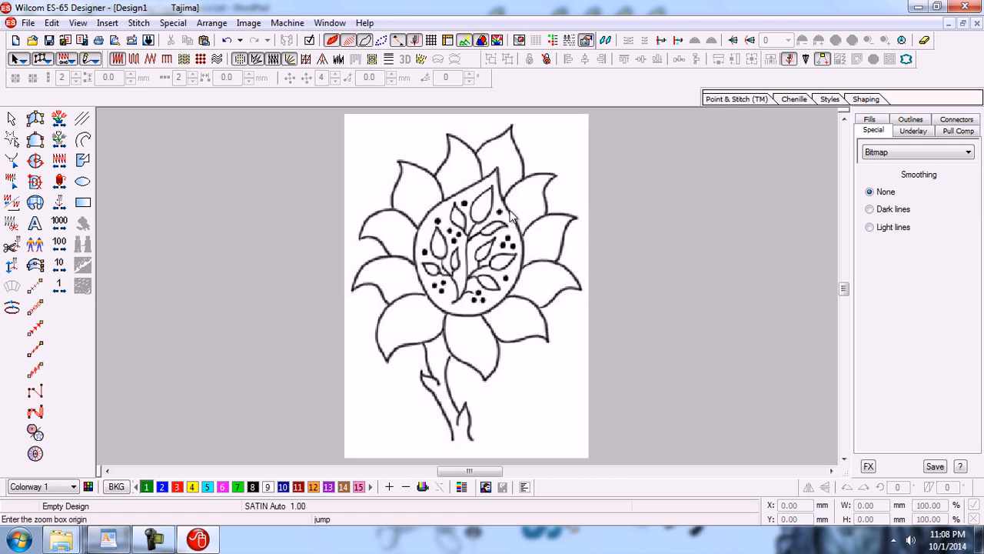
{"action": "left_click_drag", "start_coordinate": [392, 175], "coordinate": [521, 296]}
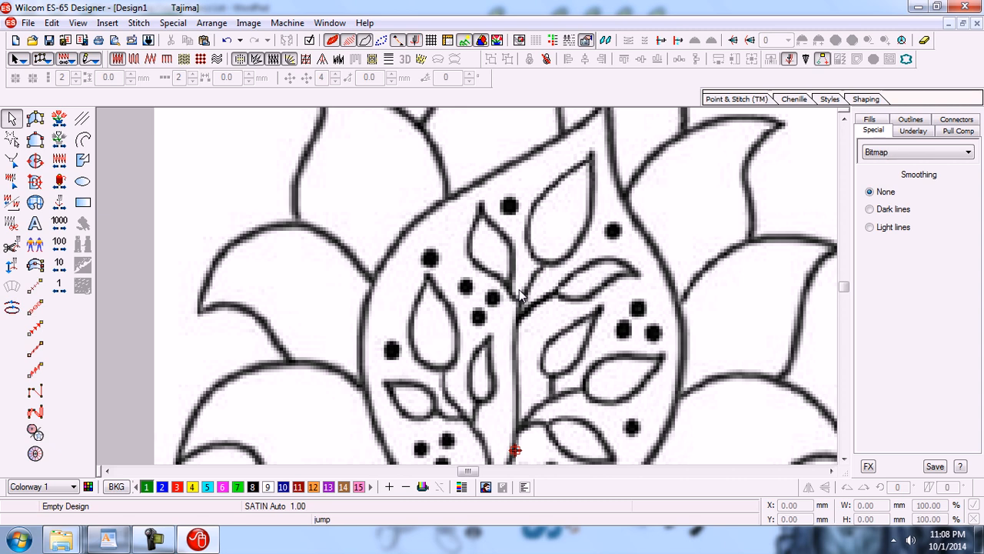
{"action": "key", "text": "0"}
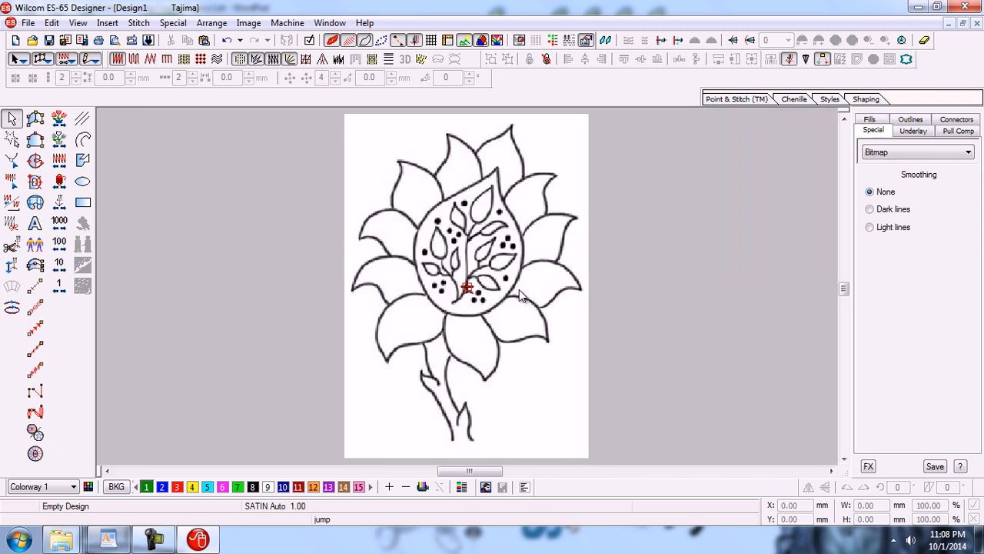
{"action": "left_click", "coordinate": [158, 537]}
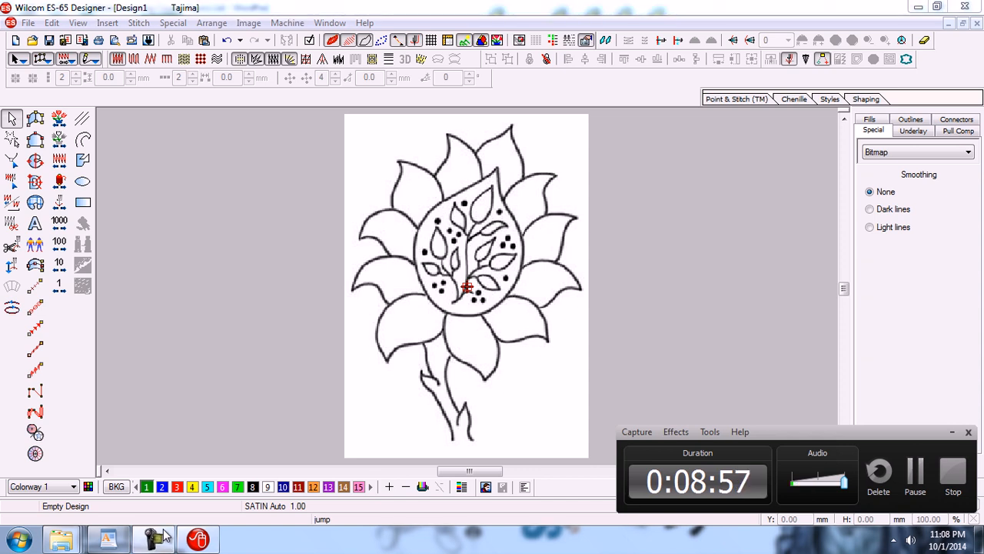
{"action": "left_click", "coordinate": [160, 538]}
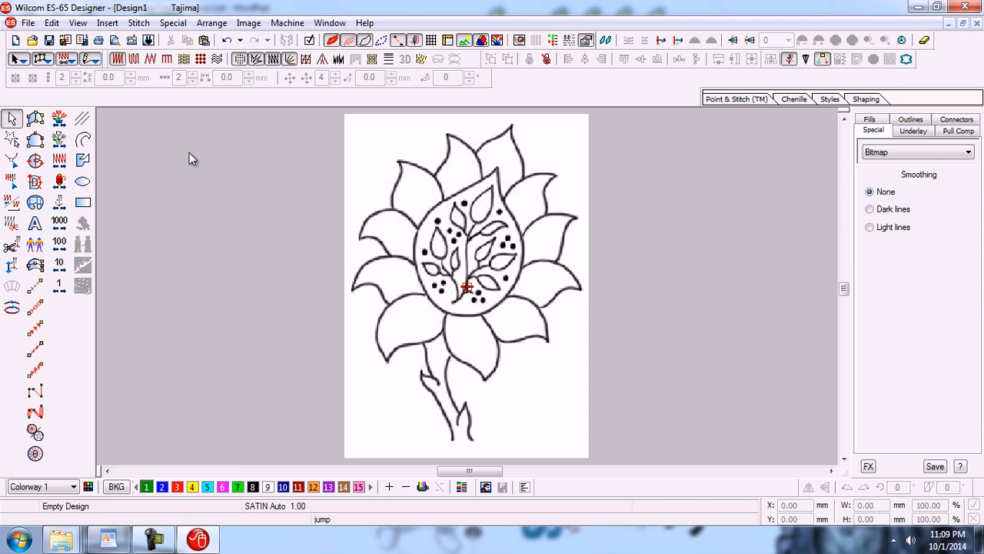
Activate the open vector curve tool and choose the solid line style for its outline.
{"action": "left_click", "coordinate": [85, 141]}
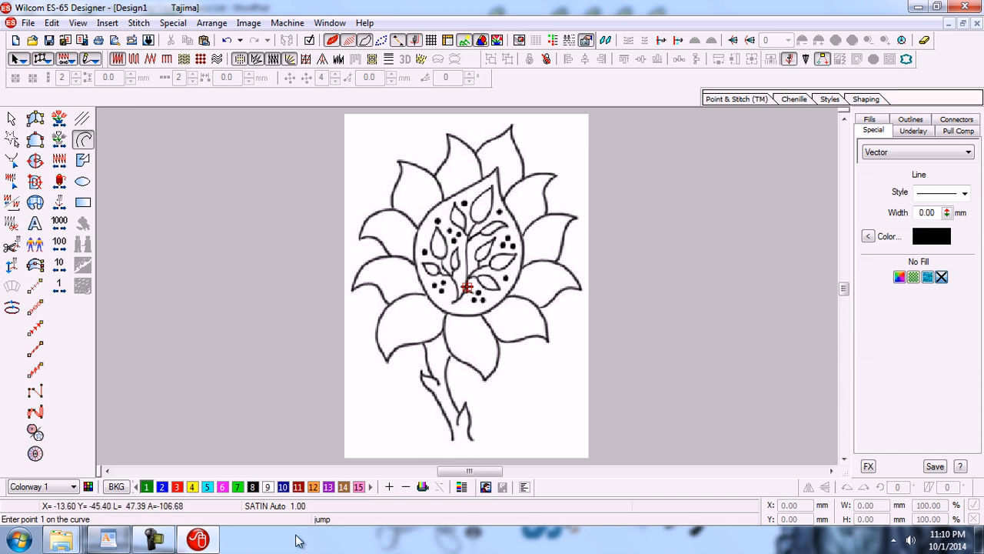
{"action": "left_click", "coordinate": [153, 540]}
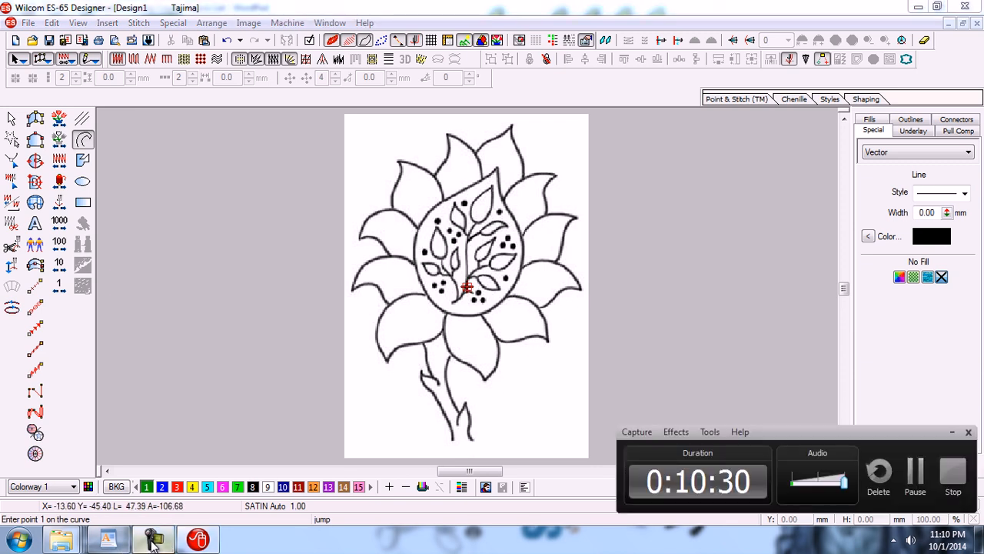
{"action": "left_click", "coordinate": [153, 540]}
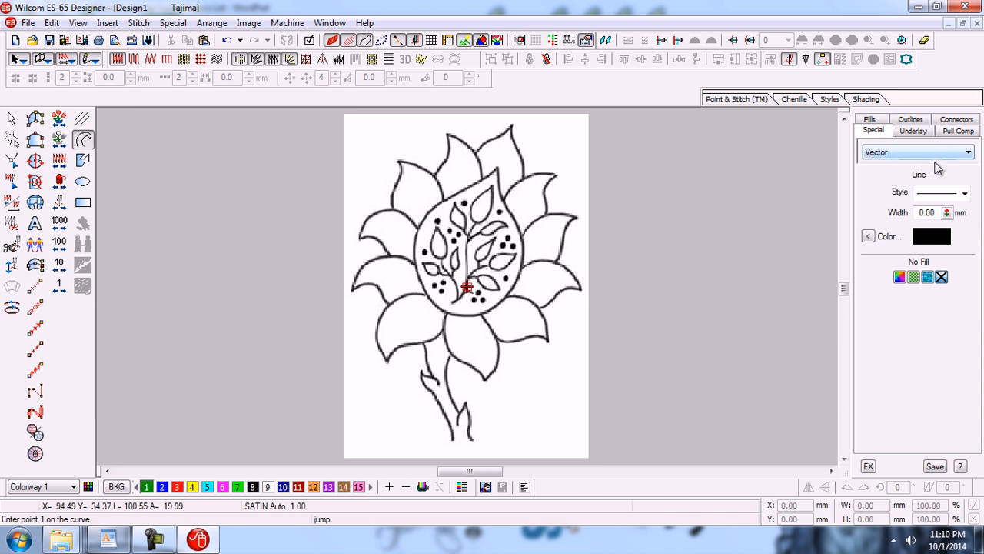
{"action": "left_click", "coordinate": [966, 195]}
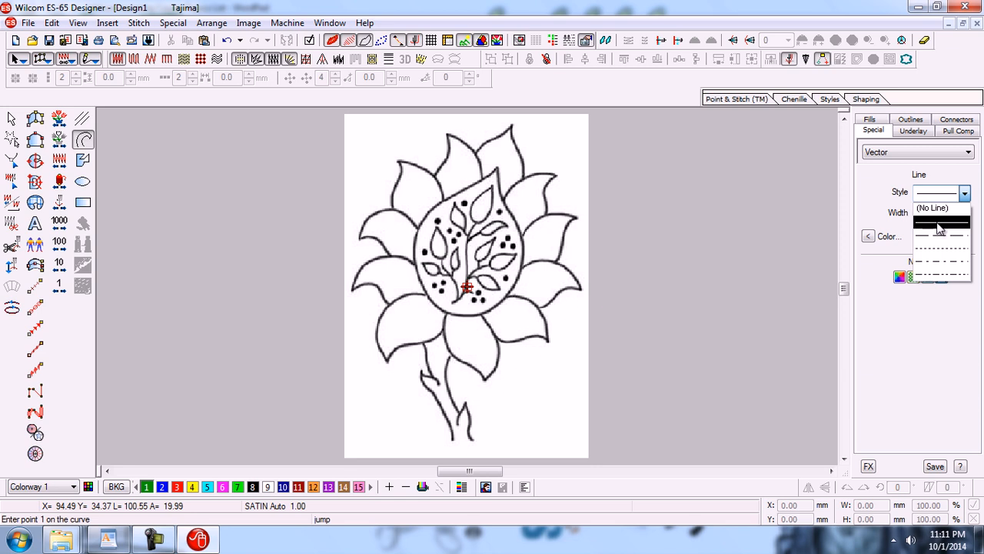
{"action": "left_click", "coordinate": [938, 228]}
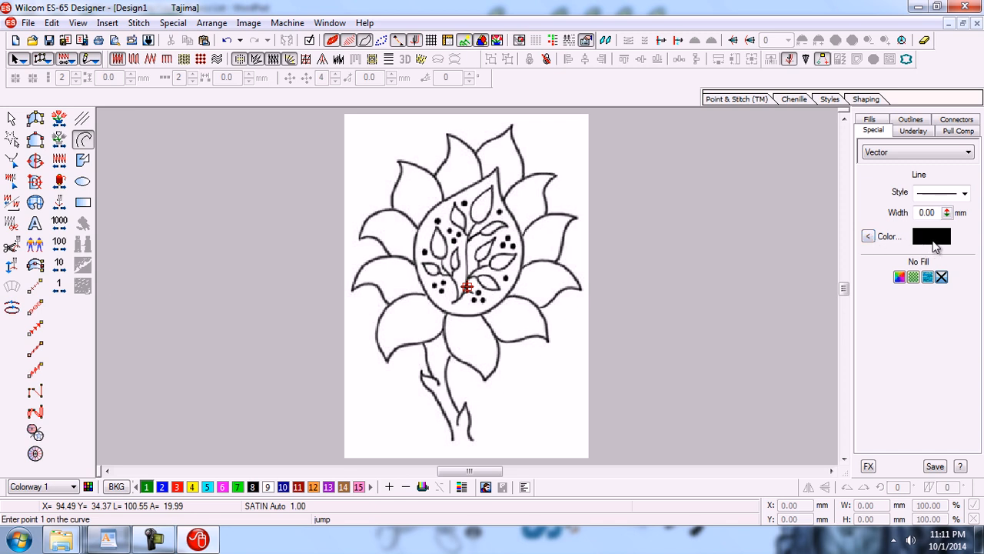
{"action": "left_click", "coordinate": [869, 238]}
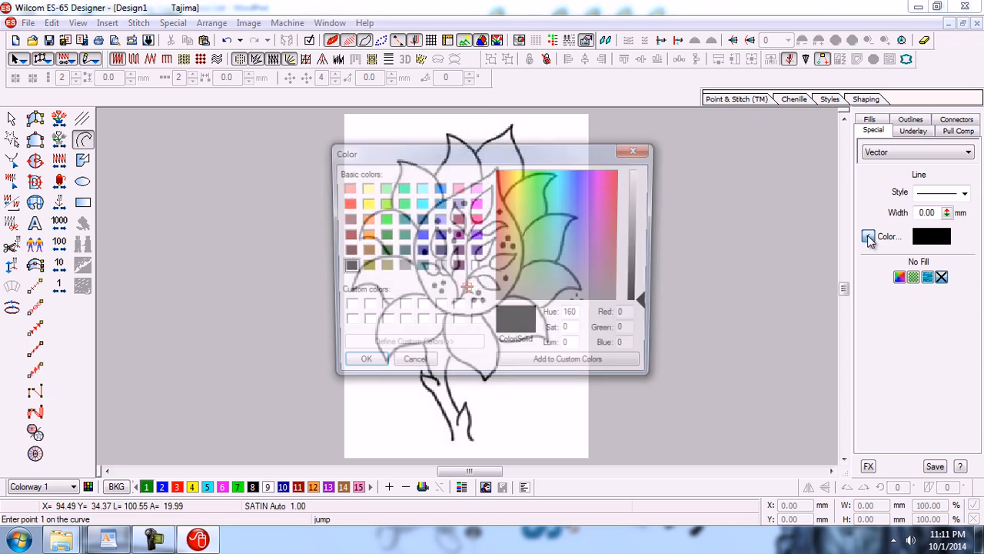
{"action": "left_click_drag", "start_coordinate": [516, 152], "coordinate": [615, 174]}
{"action": "left_click", "coordinate": [736, 170]}
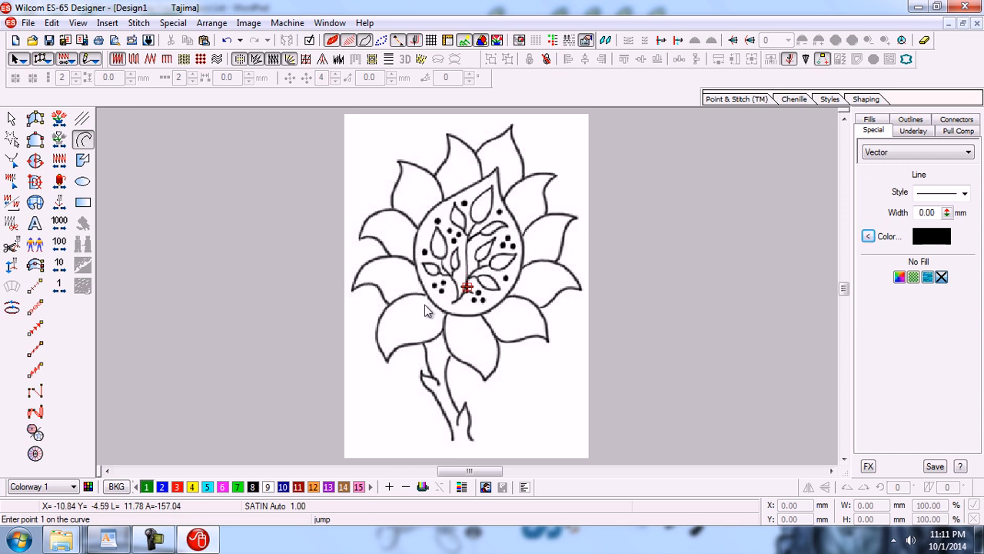
Trace the flower stem's outer left edge with a four-point open vector curve, from its lower end up to the side thorn.
{"action": "left_click", "coordinate": [453, 442]}
{"action": "left_click", "coordinate": [450, 422]}
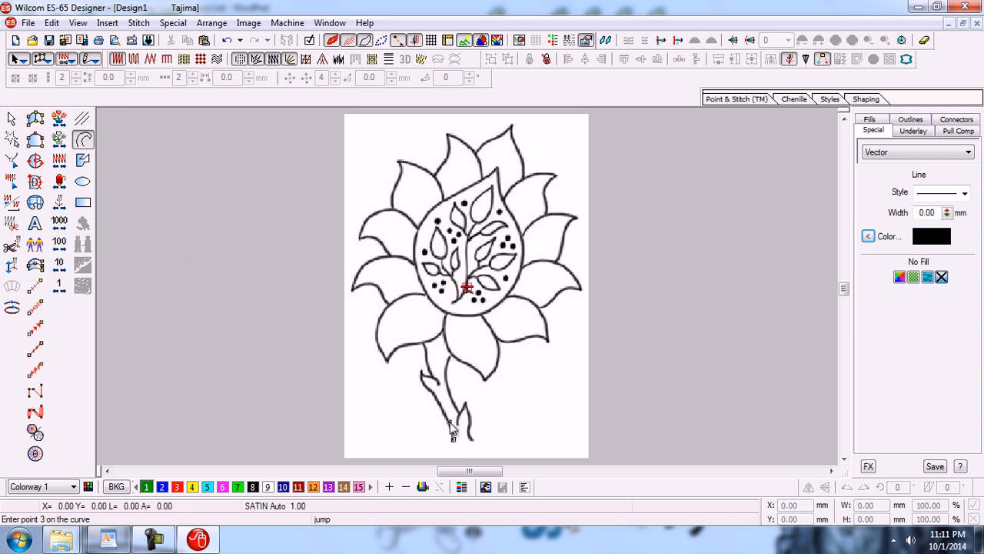
{"action": "left_click", "coordinate": [433, 401]}
{"action": "left_click", "coordinate": [425, 386]}
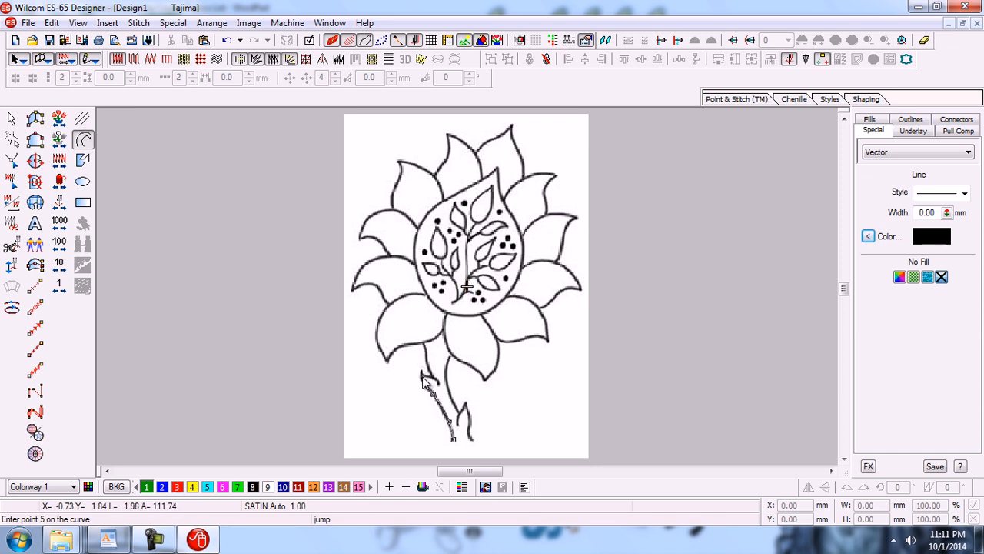
{"action": "key", "text": "Return"}
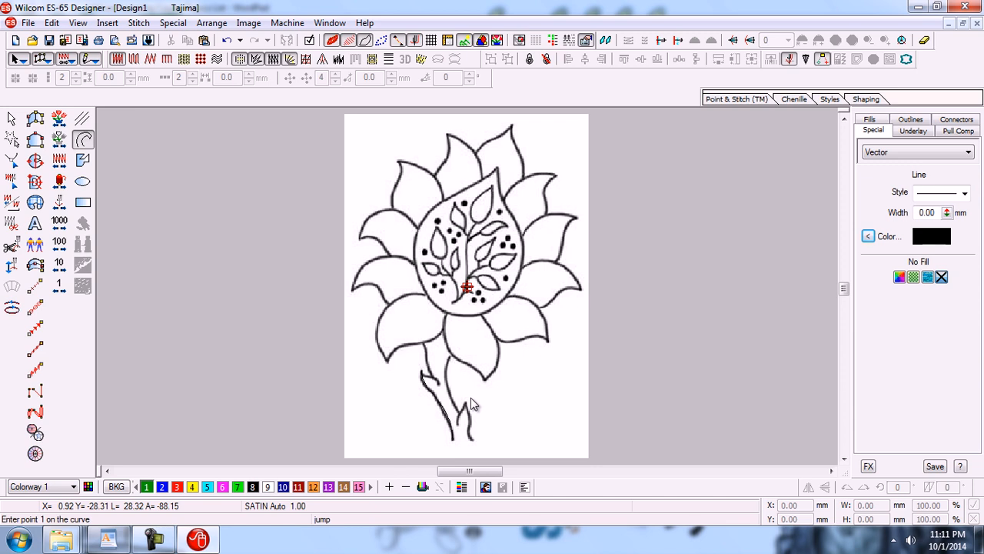
Set the vector line color to pure red with nothing selected, and reactivate the open vector curve tool.
{"action": "left_click", "coordinate": [12, 119]}
{"action": "left_click", "coordinate": [267, 209]}
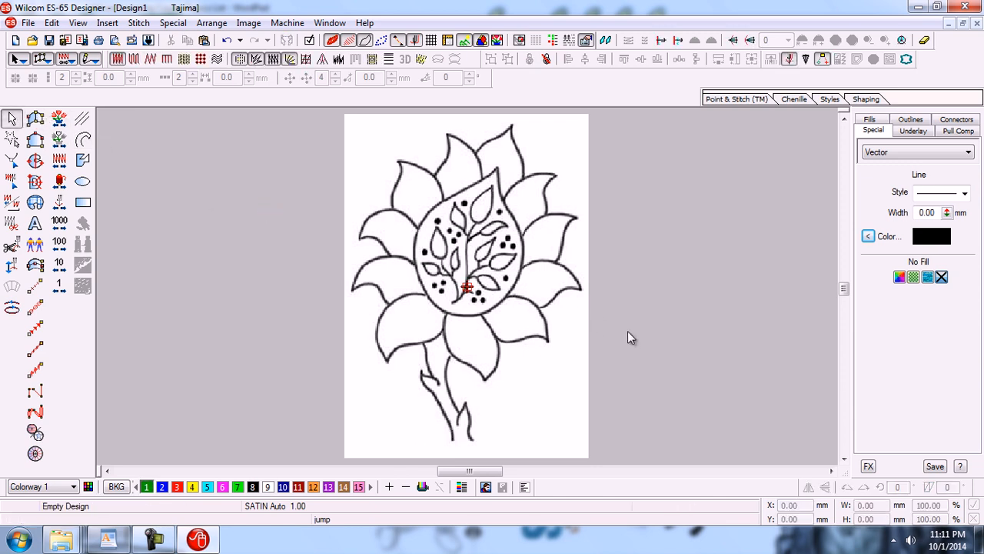
{"action": "left_click", "coordinate": [870, 236]}
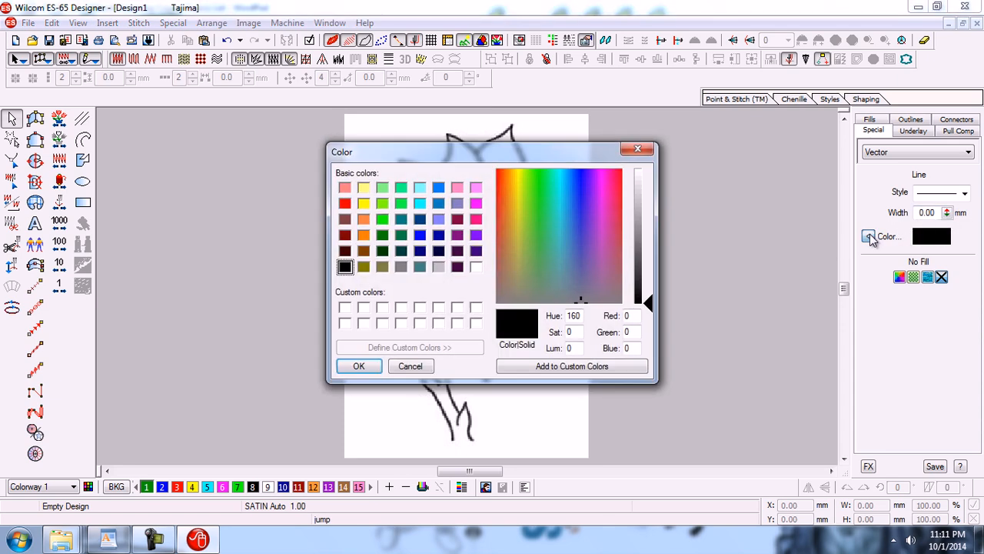
{"action": "left_click_drag", "start_coordinate": [416, 157], "coordinate": [614, 176]}
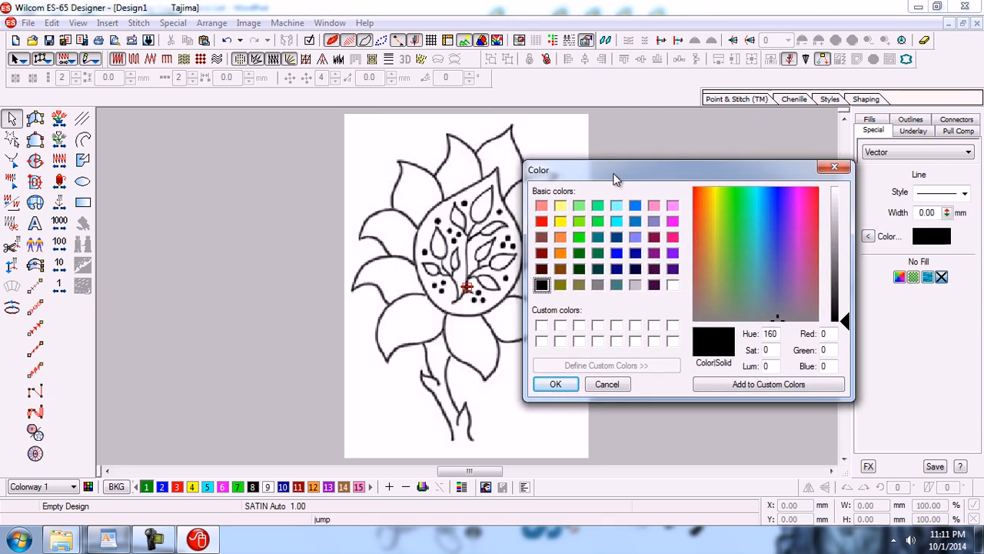
{"action": "left_click", "coordinate": [542, 222]}
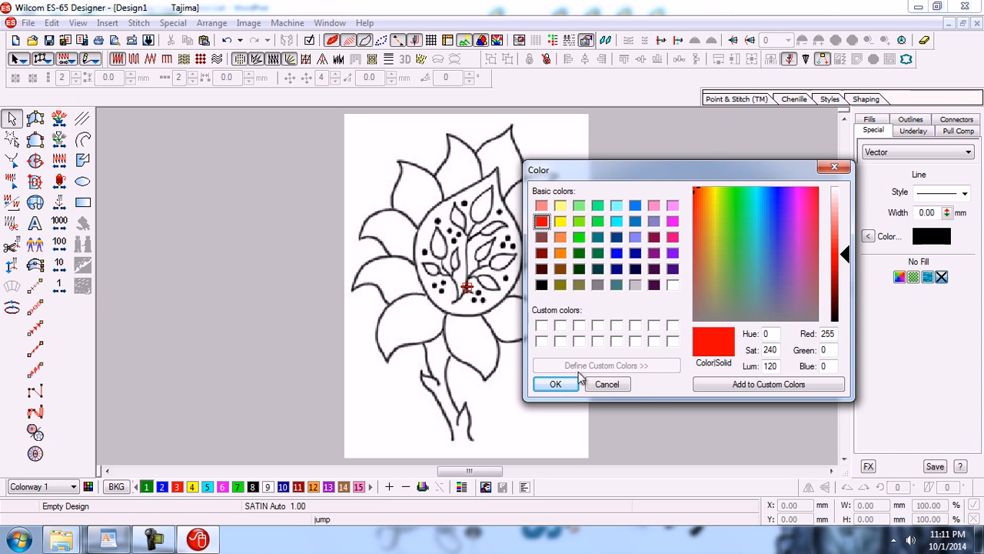
{"action": "left_click", "coordinate": [555, 384]}
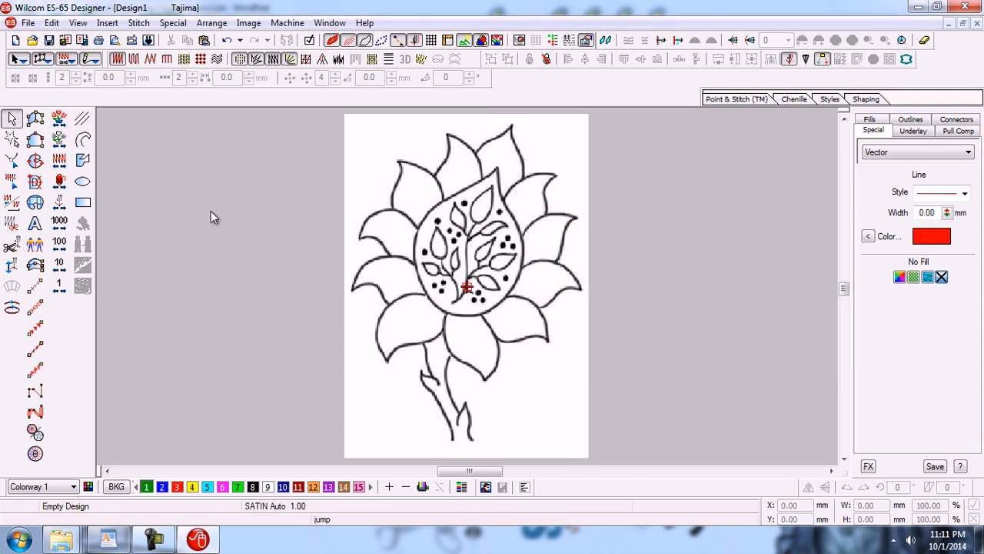
{"action": "left_click", "coordinate": [83, 139]}
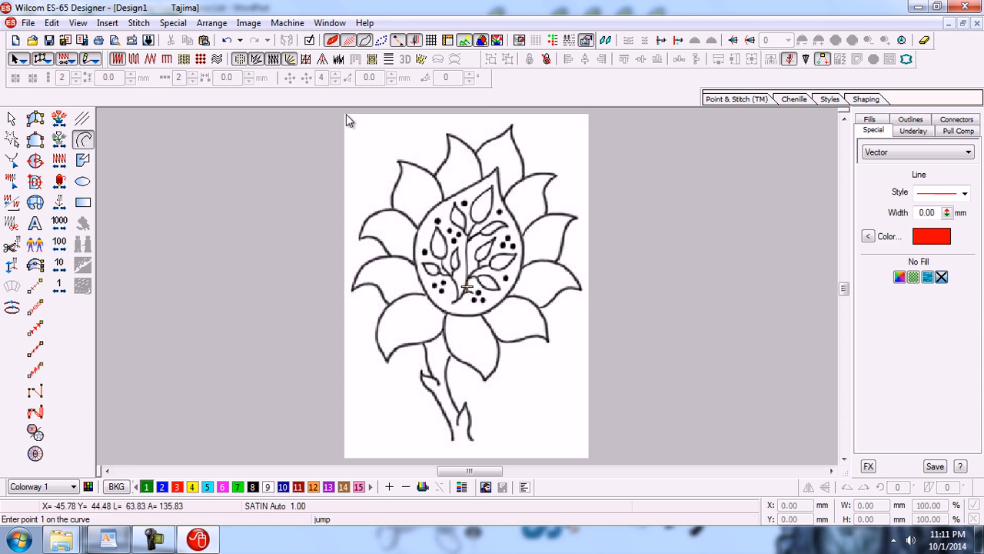
{"action": "left_click", "coordinate": [867, 237]}
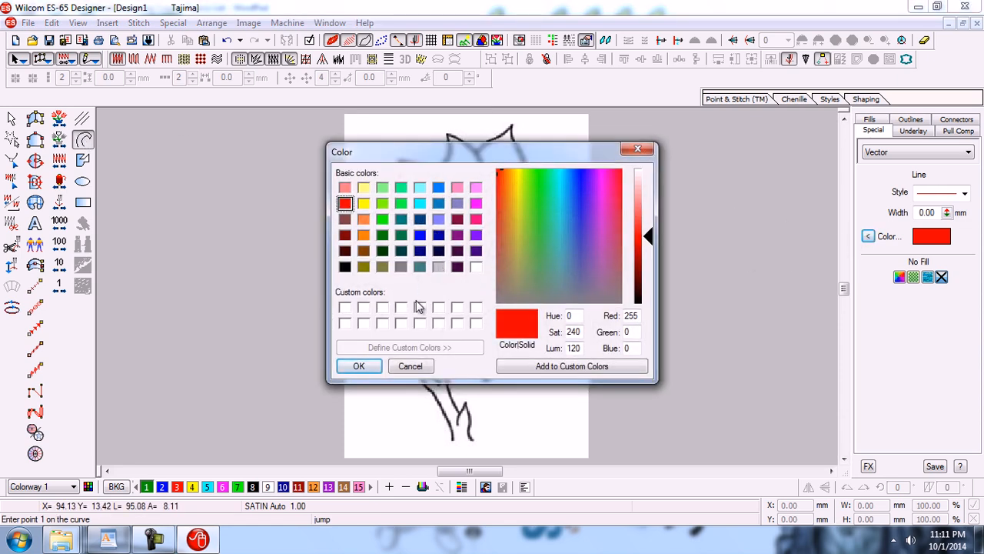
{"action": "left_click", "coordinate": [412, 366]}
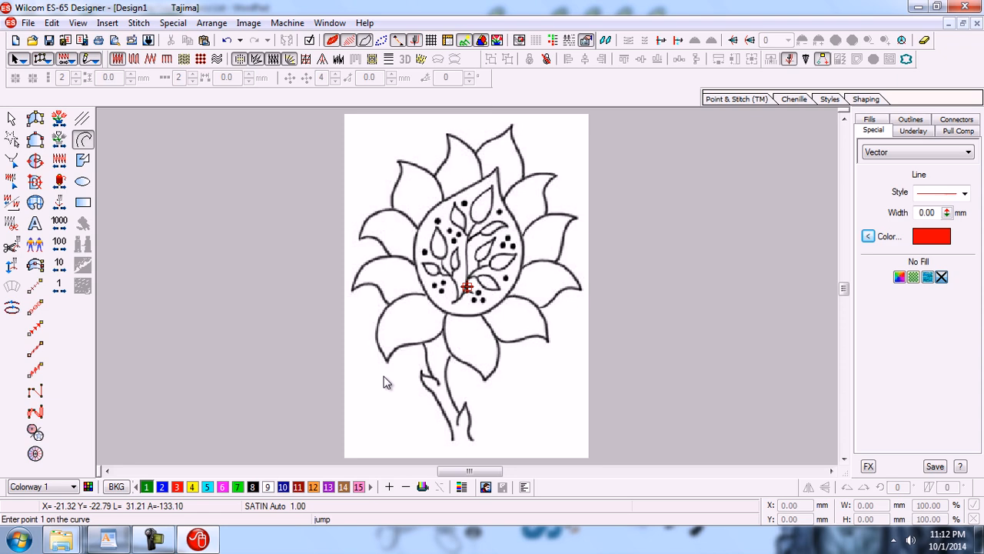
Examine the flower's lower stem and thorns at several magnifications, finishing with the whole drawing in view.
{"action": "key", "text": "b"}
{"action": "left_click_drag", "start_coordinate": [384, 376], "coordinate": [482, 368]}
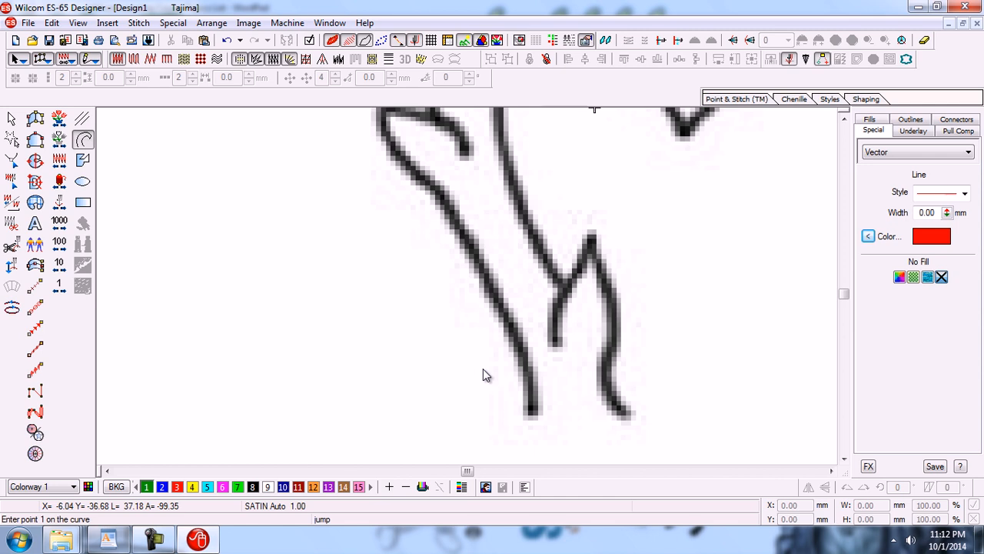
{"action": "key", "text": "shift+z"}
{"action": "key", "text": "shift+z"}
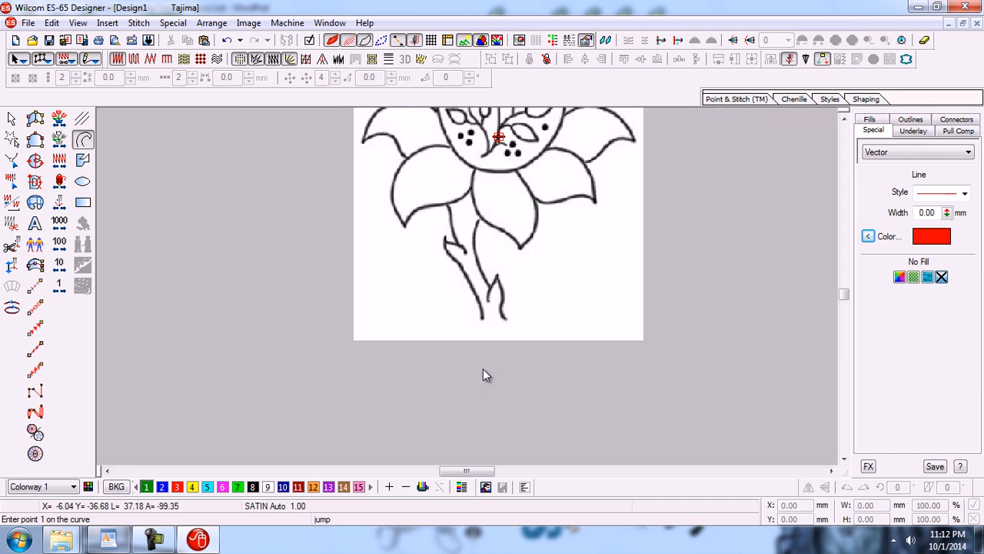
{"action": "key", "text": "z"}
{"action": "key", "text": "z"}
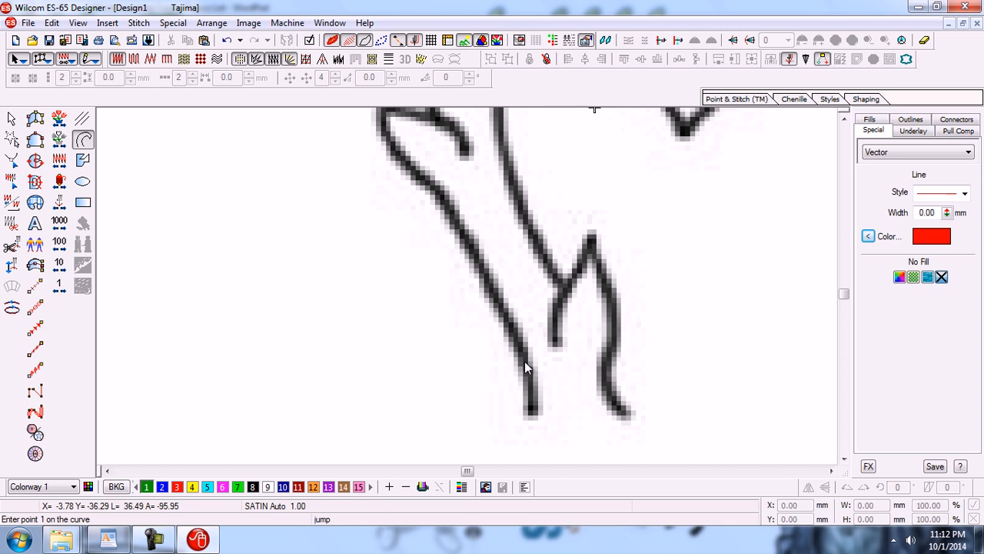
{"action": "key", "text": "shift+z"}
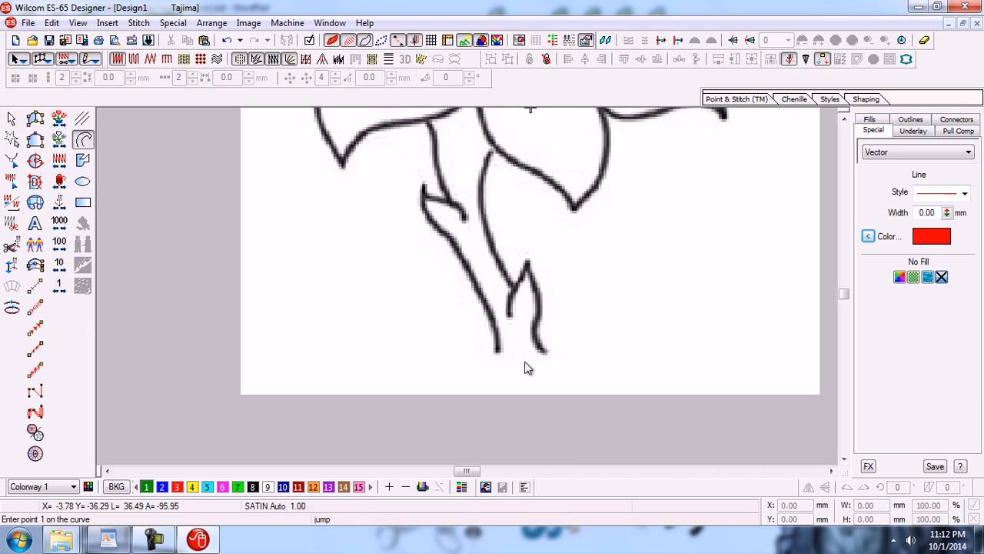
{"action": "key", "text": "0"}
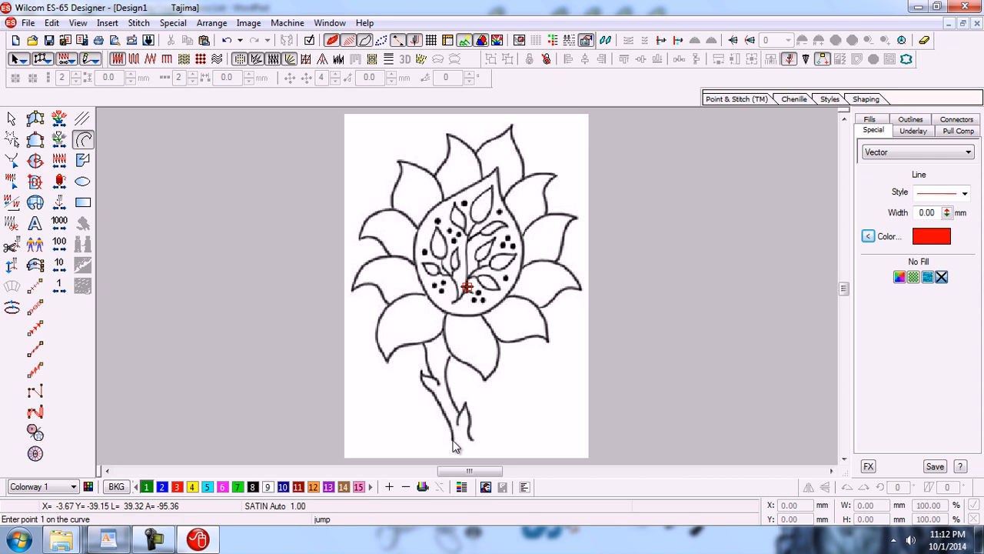
Start an open vector curve at the lower end of the stem's left edge and follow the edge up to about mid-stem.
{"action": "key", "text": "b"}
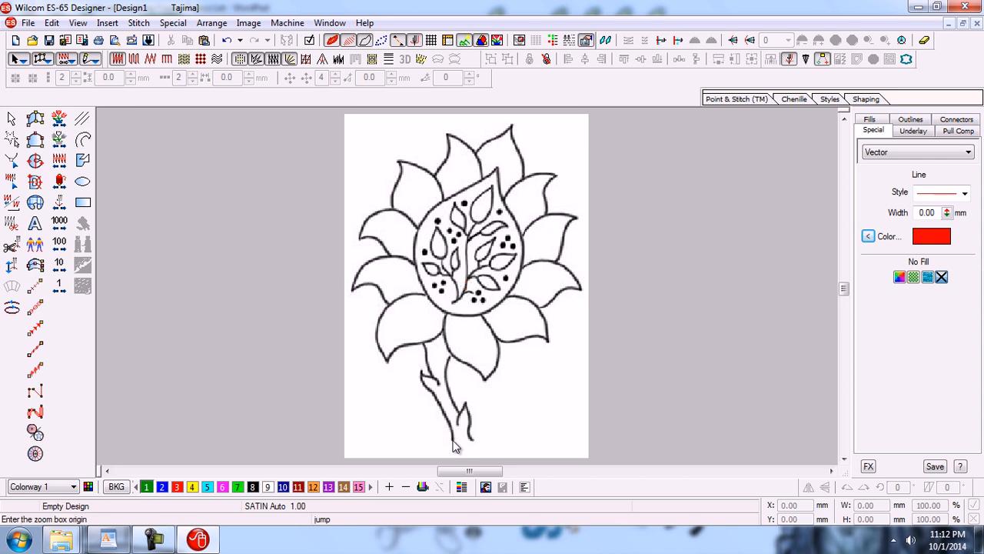
{"action": "left_click_drag", "start_coordinate": [401, 369], "coordinate": [492, 453]}
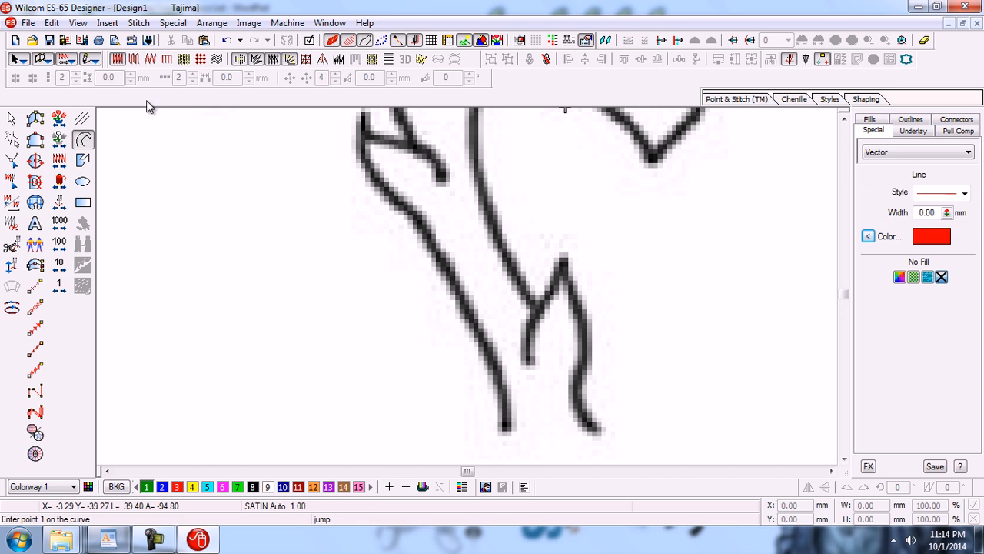
{"action": "left_click", "coordinate": [505, 434]}
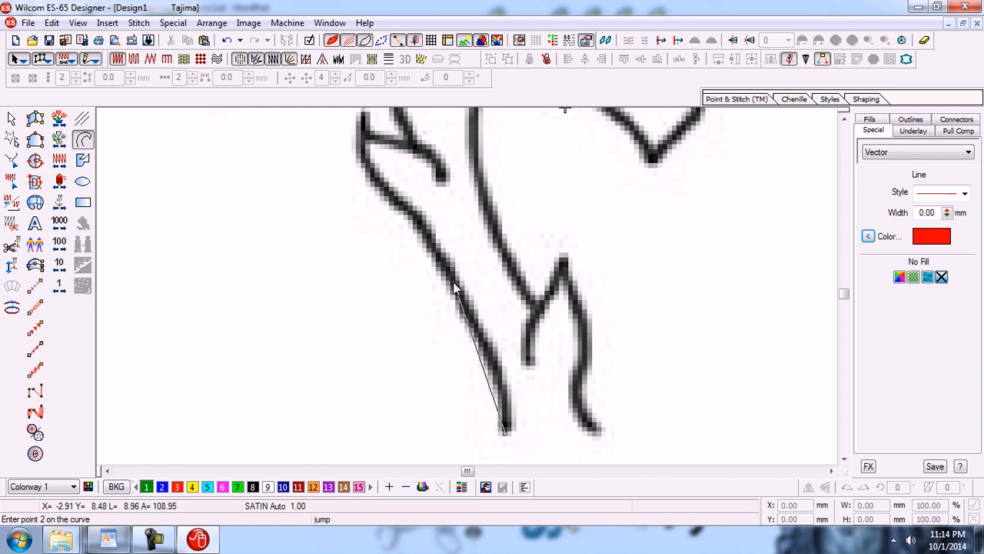
{"action": "key", "text": "Escape"}
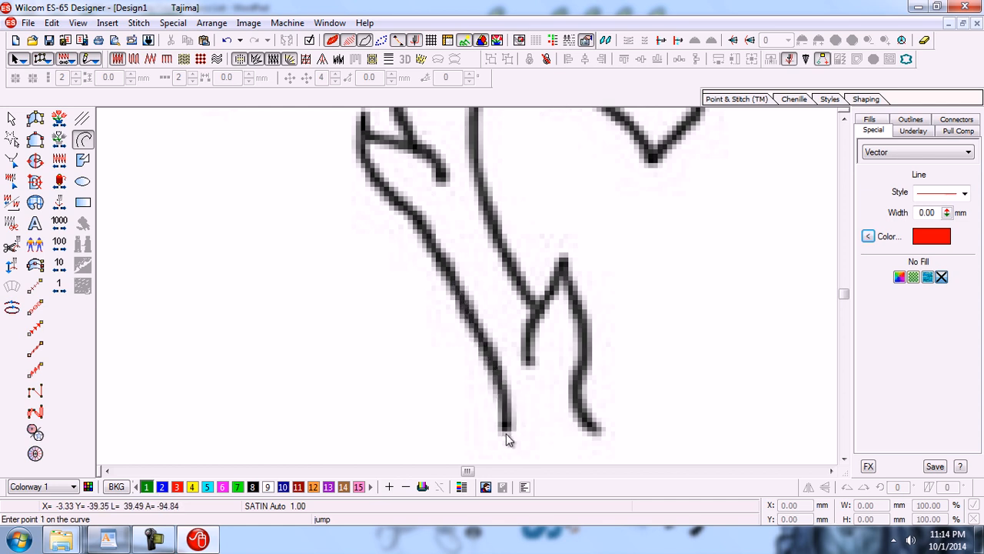
{"action": "left_click", "coordinate": [505, 435]}
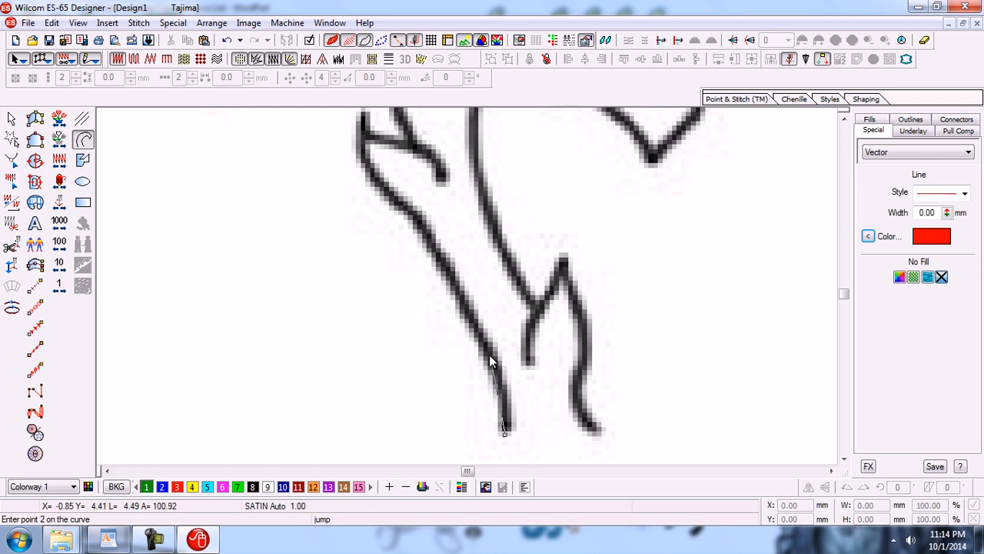
{"action": "left_click", "coordinate": [468, 311]}
{"action": "left_click", "coordinate": [418, 223]}
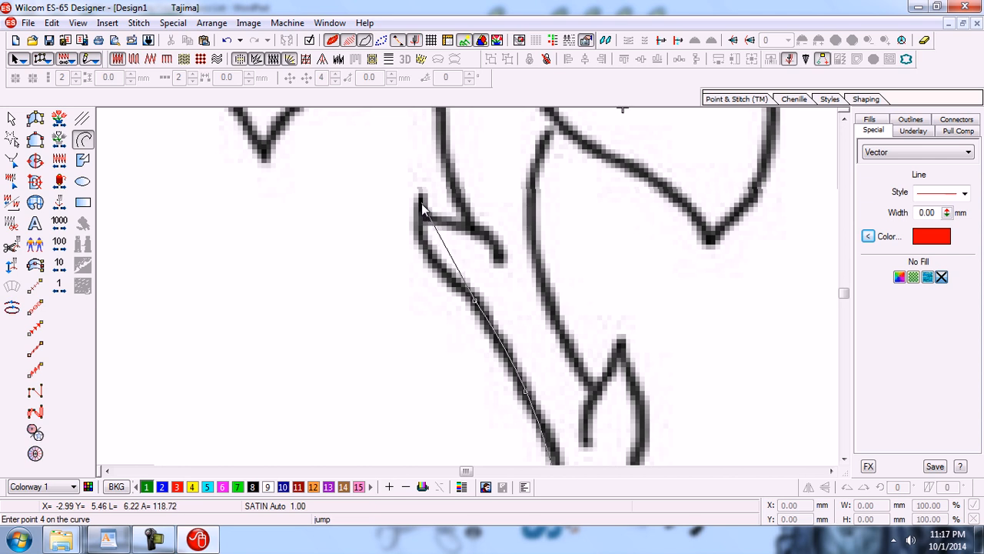
{"action": "left_click", "coordinate": [421, 205]}
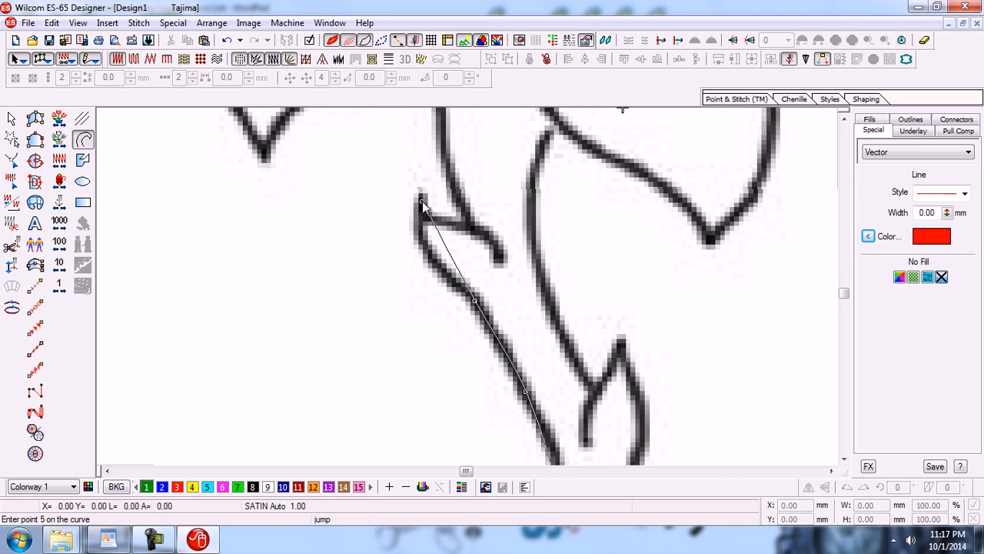
{"action": "key", "text": "BackSpace"}
{"action": "key", "text": "BackSpace"}
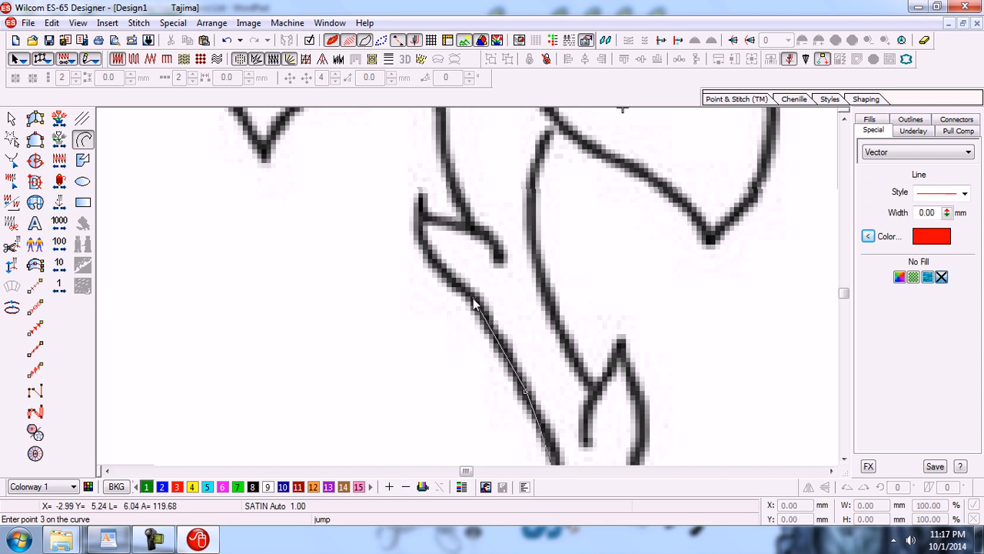
Continue the curve up the stem's left edge to the thorn tip, trace the thorn's short inner branch to its end, and finish the curve.
{"action": "left_click", "coordinate": [472, 299]}
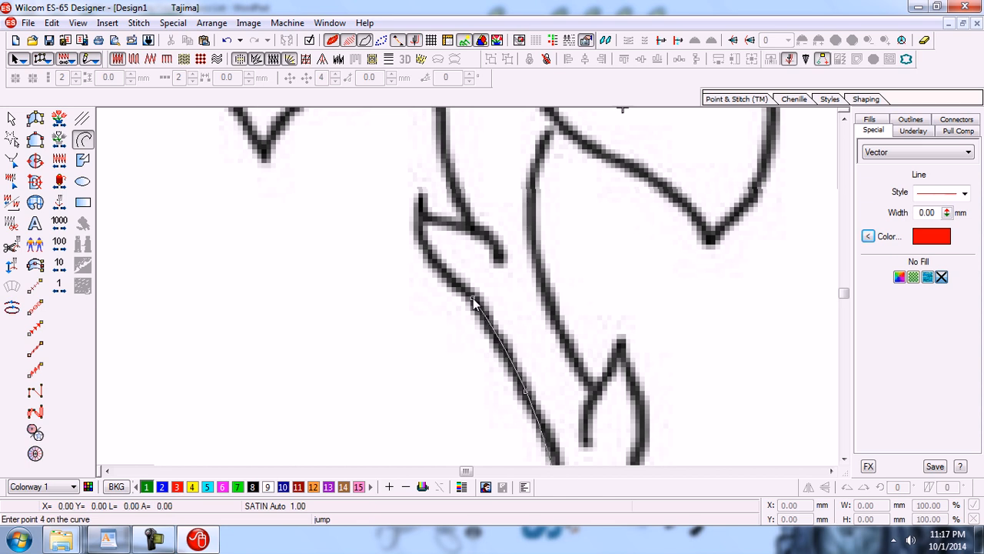
{"action": "left_click", "coordinate": [430, 253]}
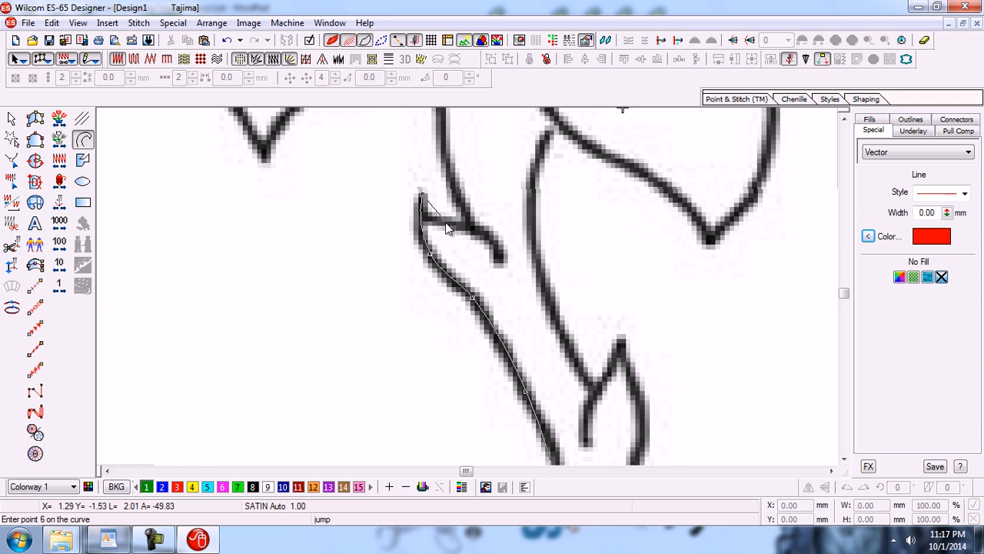
{"action": "left_click", "coordinate": [445, 223]}
{"action": "left_click", "coordinate": [486, 237]}
{"action": "left_click", "coordinate": [501, 269]}
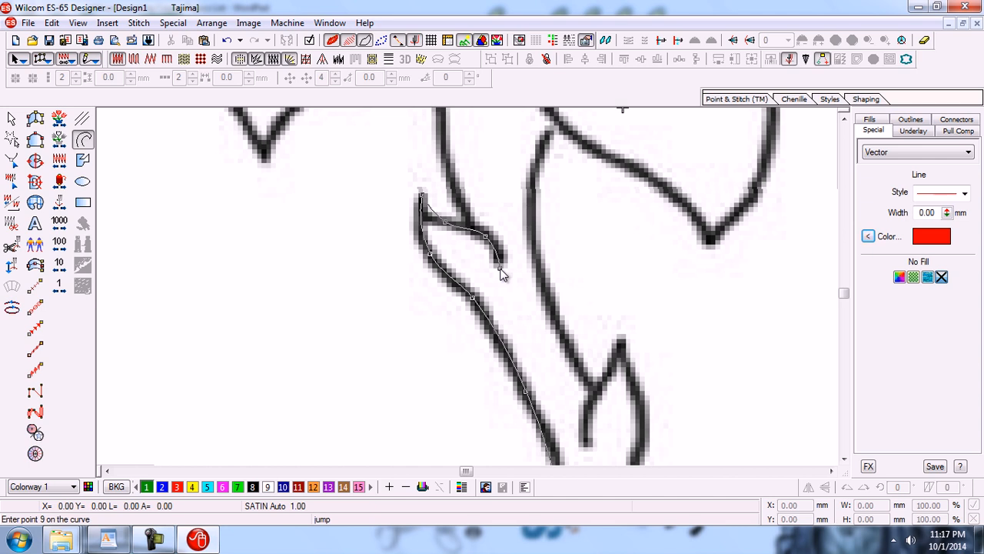
{"action": "key", "text": "Return"}
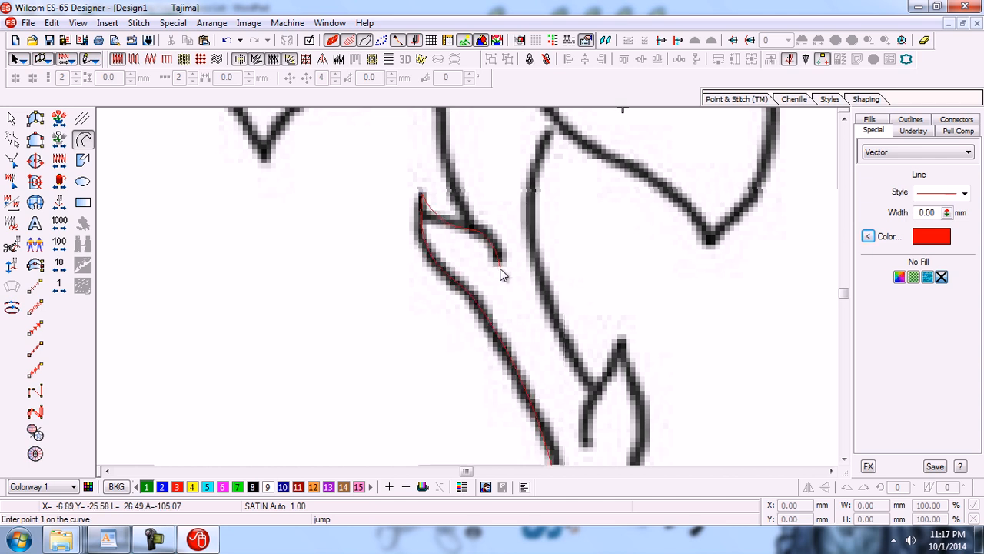
Frame the traced left edge of the stem and hide the flower bitmap template.
{"action": "key", "text": "shift+z"}
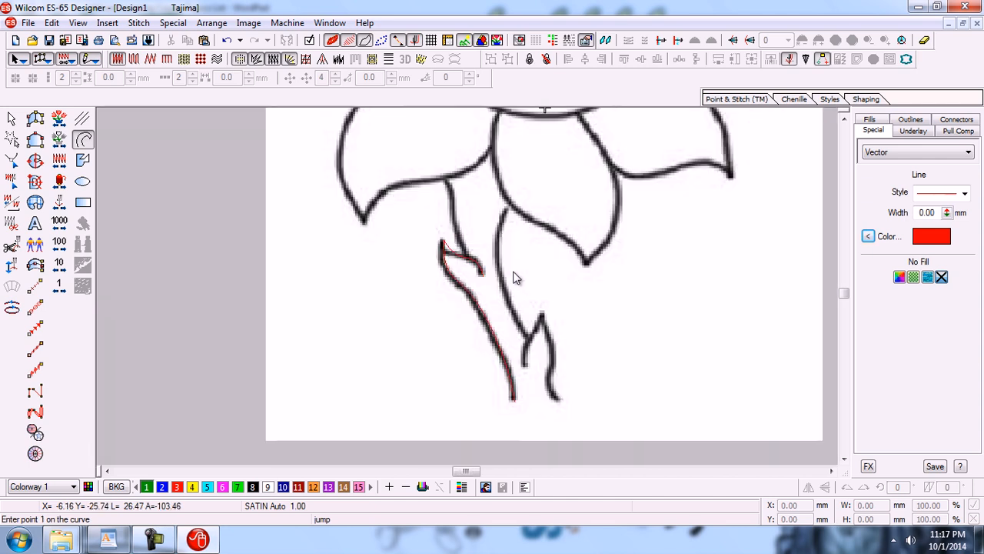
{"action": "key", "text": "b"}
{"action": "left_click_drag", "start_coordinate": [415, 228], "coordinate": [554, 412]}
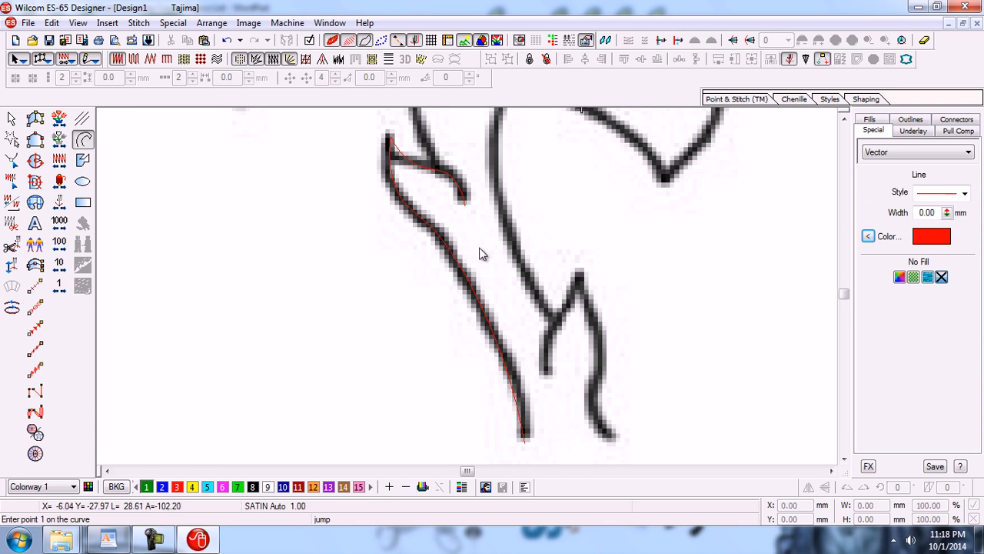
{"action": "key", "text": "d"}
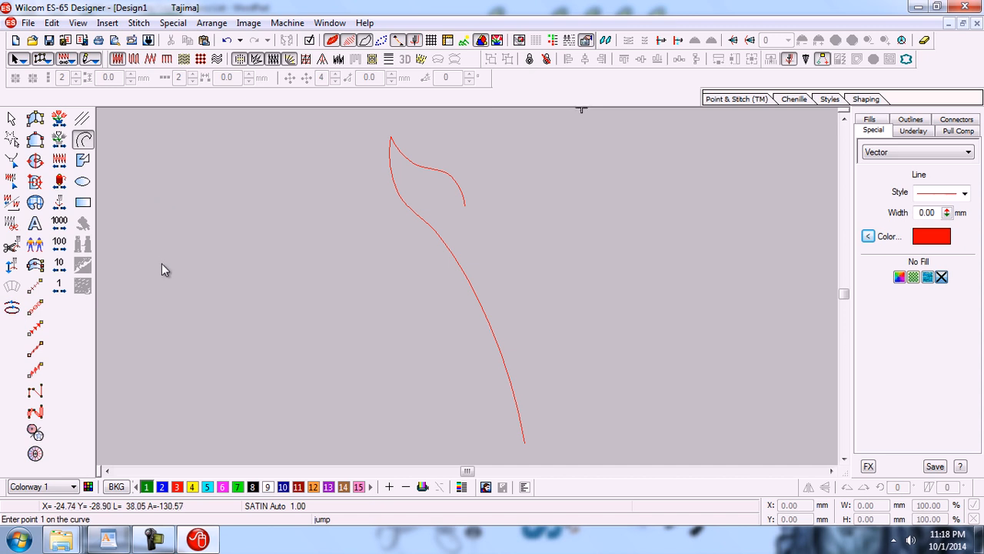
{"action": "left_click", "coordinate": [199, 430]}
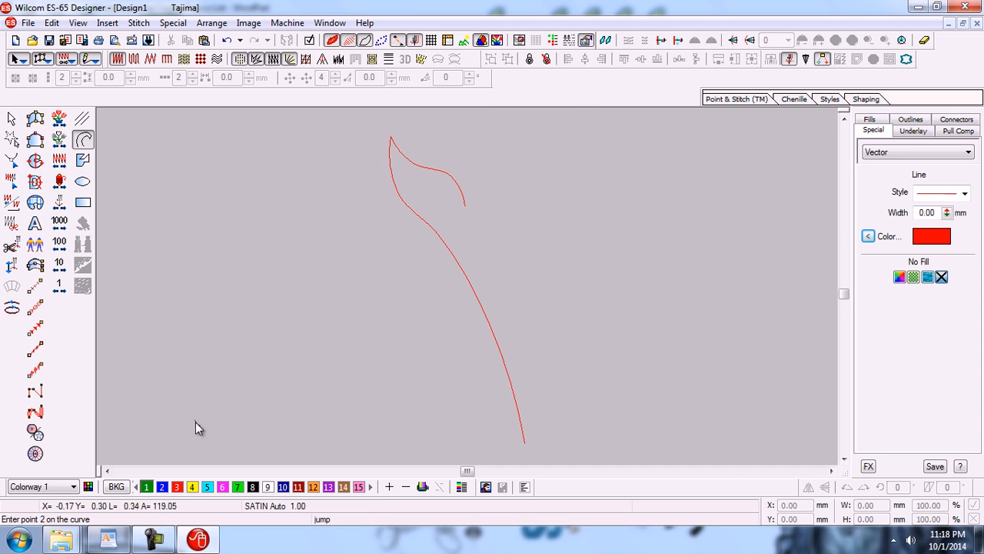
{"action": "left_click", "coordinate": [185, 355]}
{"action": "left_click", "coordinate": [185, 246]}
{"action": "left_click", "coordinate": [241, 205]}
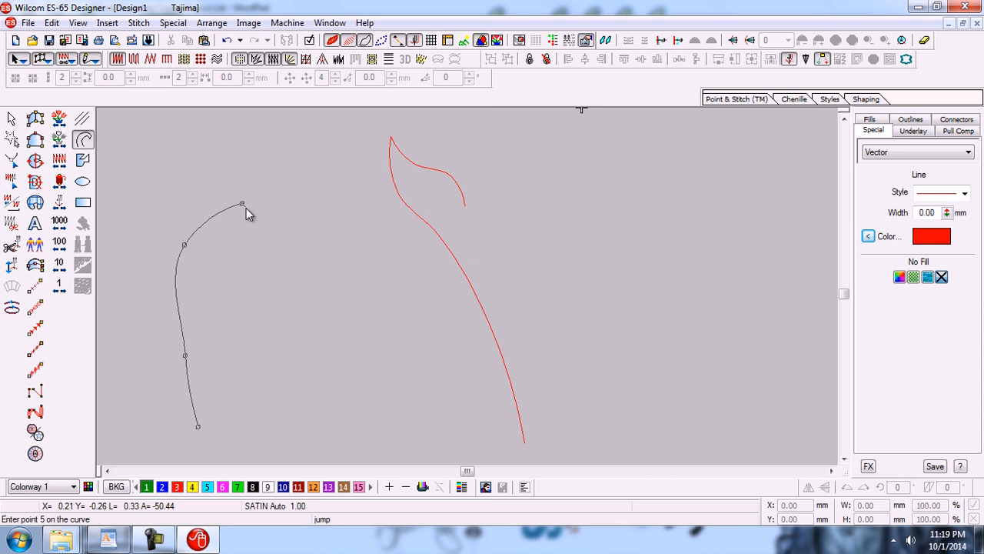
{"action": "key", "text": "BackSpace"}
{"action": "key", "text": "BackSpace"}
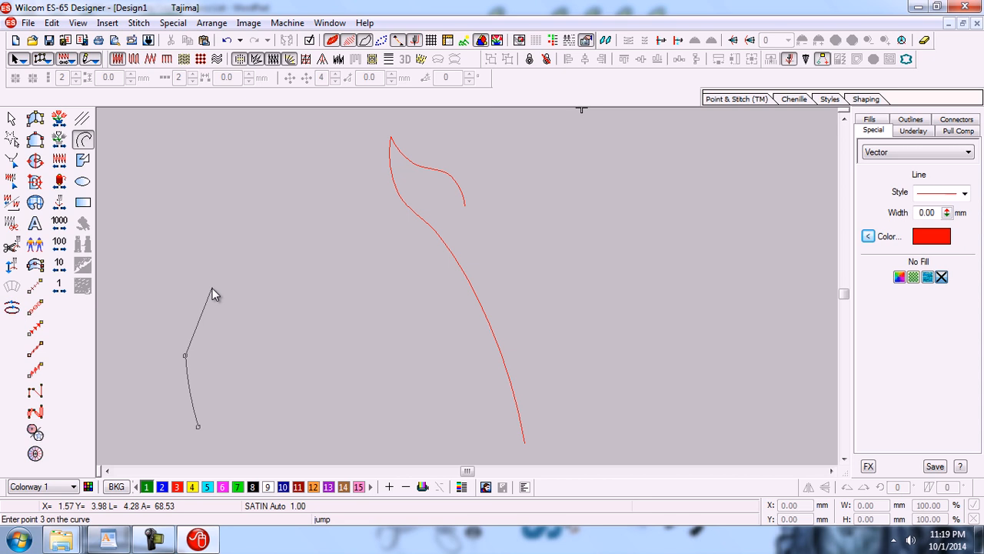
{"action": "key", "text": "BackSpace"}
{"action": "key", "text": "BackSpace"}
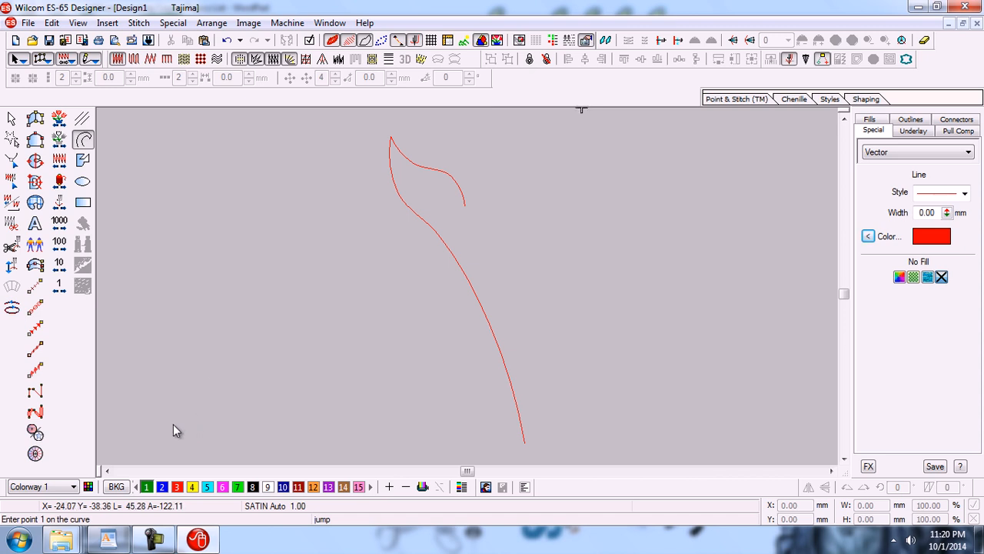
Draw an open eight-point zigzag vector line of straight segments in the empty area left of the traced stem curve.
{"action": "left_click", "coordinate": [354, 432]}
{"action": "left_click", "coordinate": [329, 305]}
{"action": "left_click", "coordinate": [245, 242]}
{"action": "left_click", "coordinate": [307, 163]}
{"action": "left_click", "coordinate": [204, 175]}
{"action": "left_click", "coordinate": [159, 293]}
{"action": "left_click", "coordinate": [231, 370]}
{"action": "left_click", "coordinate": [278, 440]}
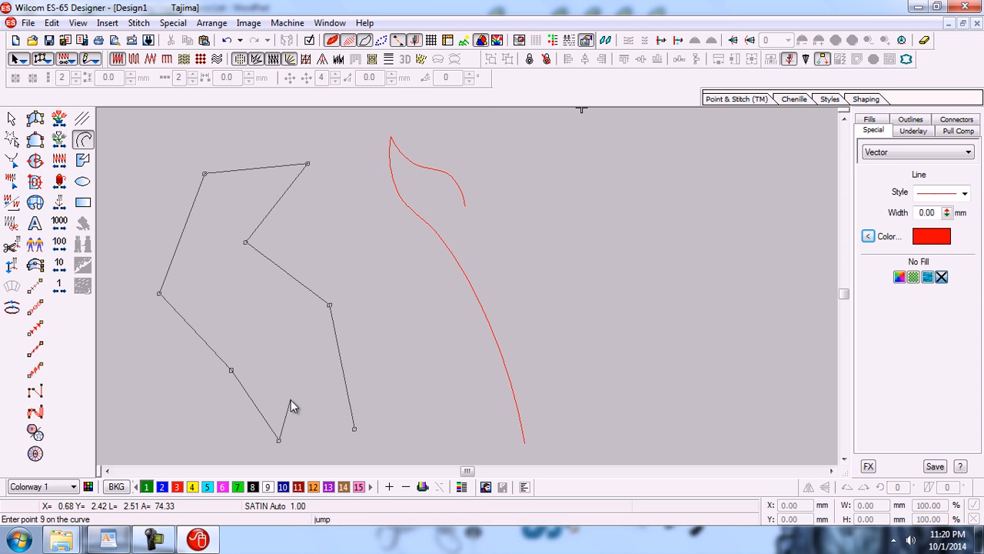
{"action": "key", "text": "Return"}
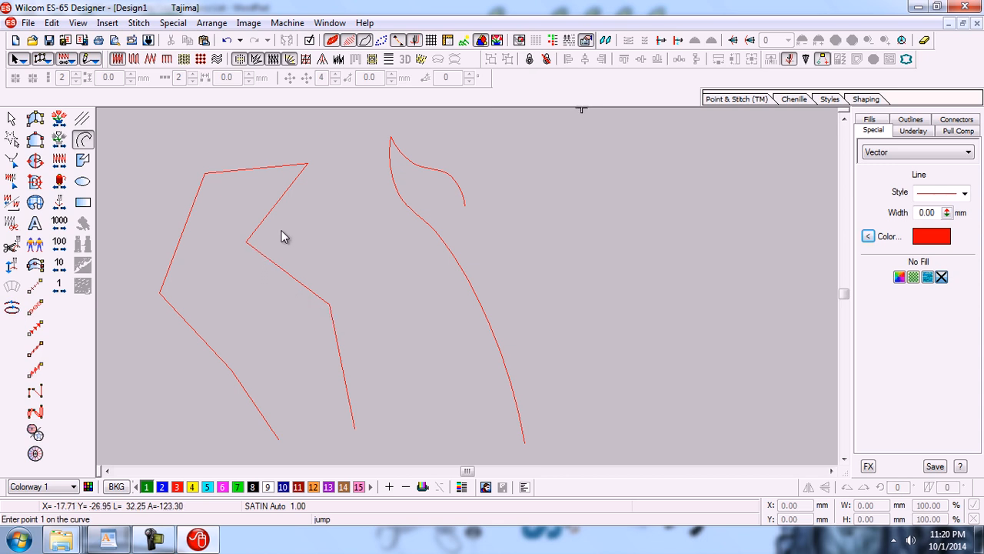
Draw an open seven-point smooth vector curve, about 12 mm wide and 16 mm high, in the empty area right of the stem curve.
{"action": "left_click", "coordinate": [746, 439]}
{"action": "left_click", "coordinate": [761, 314]}
{"action": "left_click", "coordinate": [733, 210]}
{"action": "left_click", "coordinate": [601, 178]}
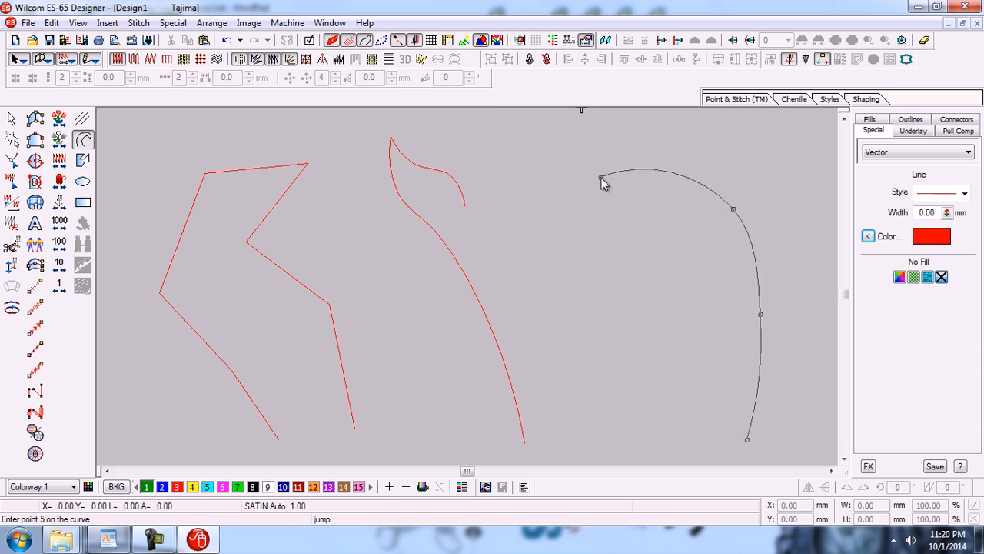
{"action": "left_click", "coordinate": [584, 332]}
{"action": "left_click", "coordinate": [688, 362]}
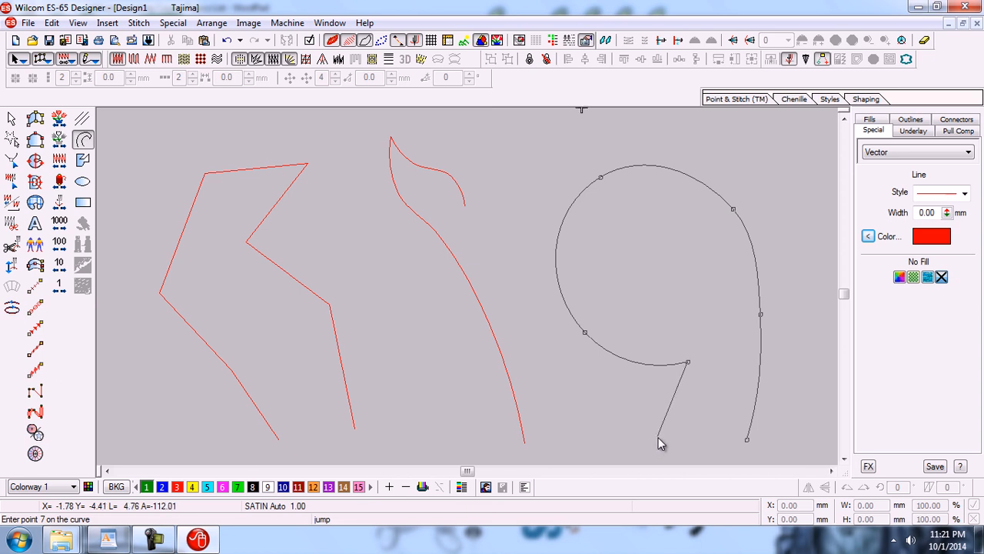
{"action": "left_click", "coordinate": [658, 439]}
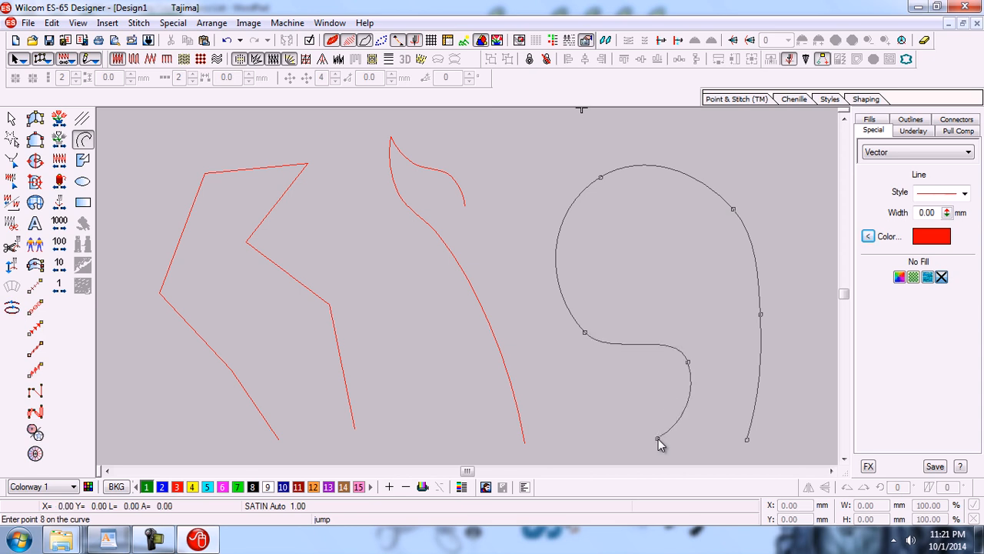
{"action": "key", "text": "Return"}
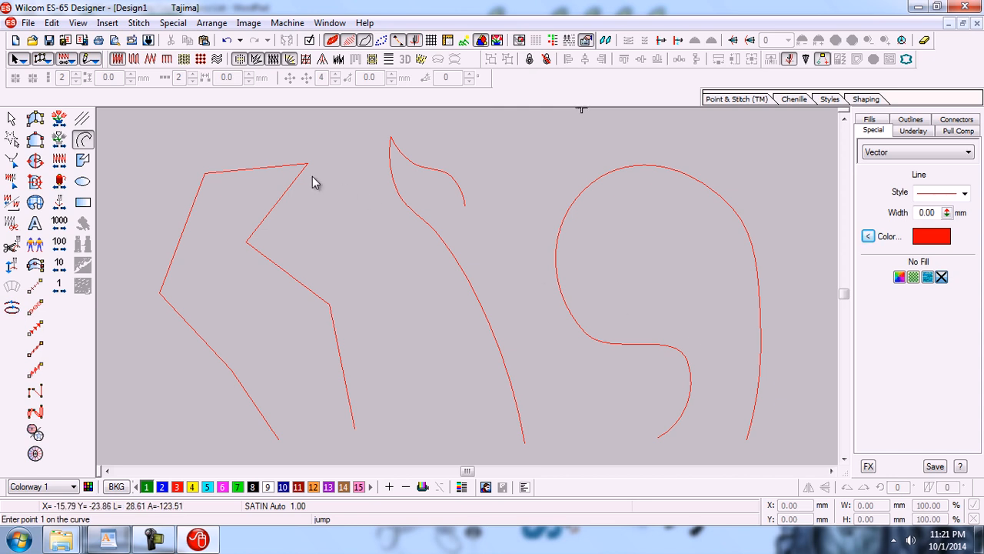
Delete the smooth practice curve and the straight-segment zigzag line on either side of the stem curve.
{"action": "left_click", "coordinate": [12, 117]}
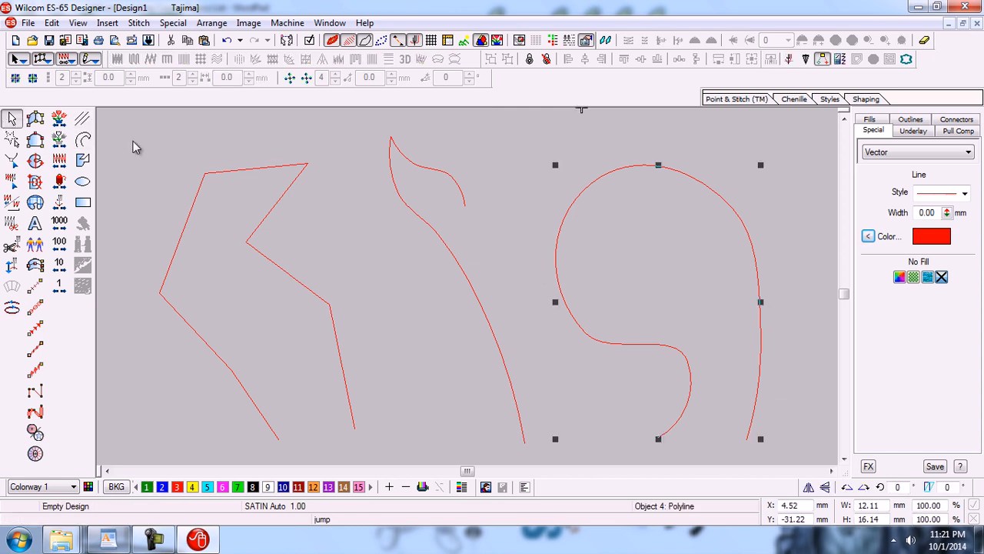
{"action": "key", "text": "Delete"}
{"action": "left_click", "coordinate": [242, 172]}
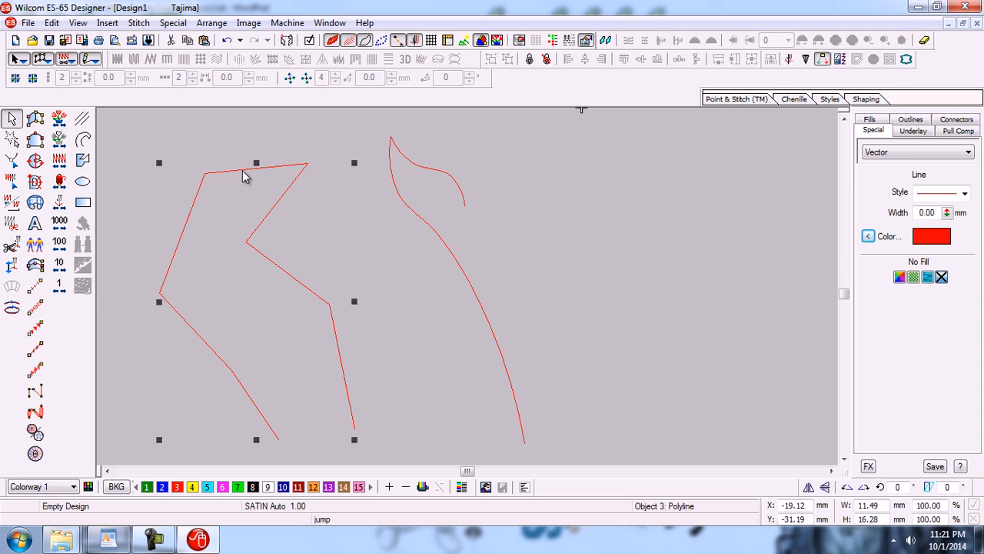
{"action": "key", "text": "Delete"}
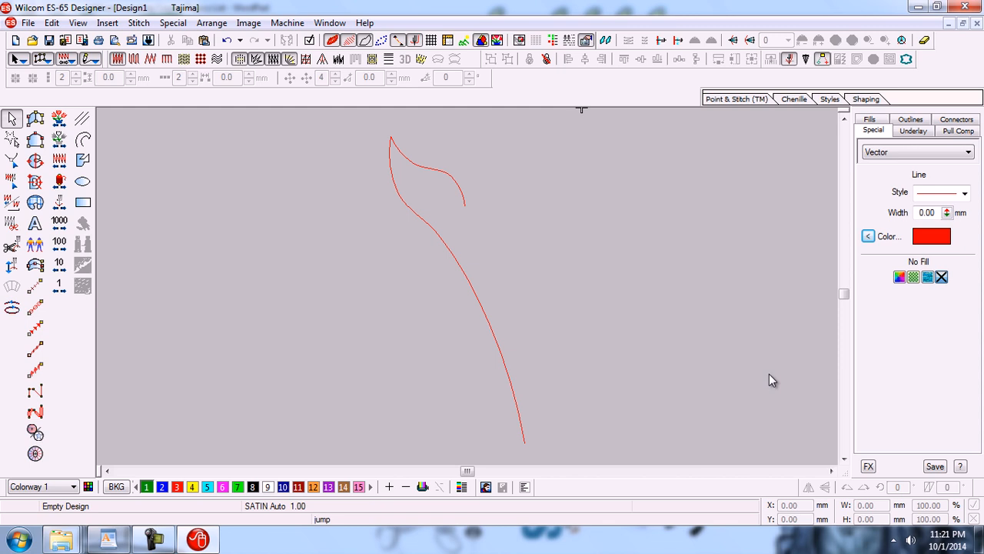
Show the flower bitmap template and trace the stem's upper left edge from the thorn branch to the petal with an open three-point curve.
{"action": "key", "text": "shift+b"}
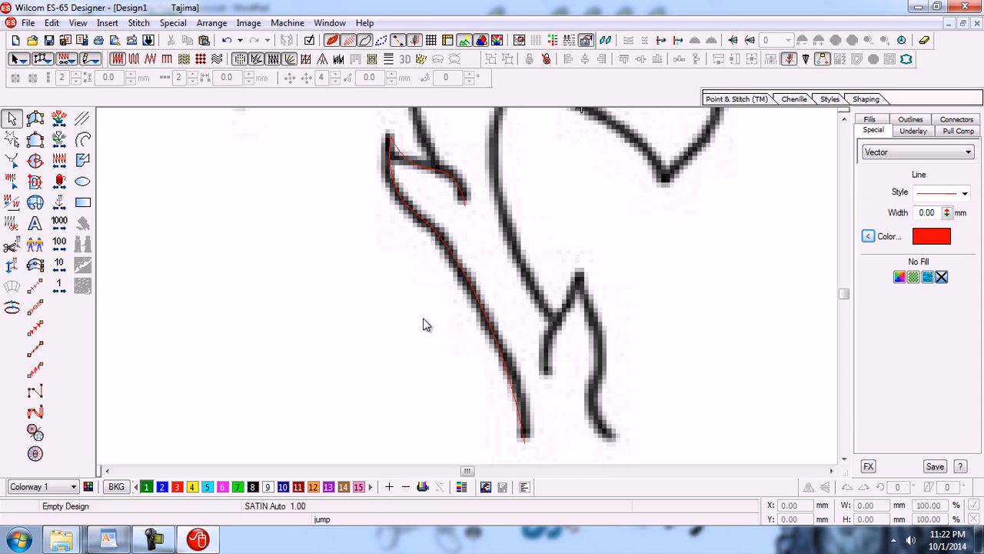
{"action": "key", "text": "shift+z"}
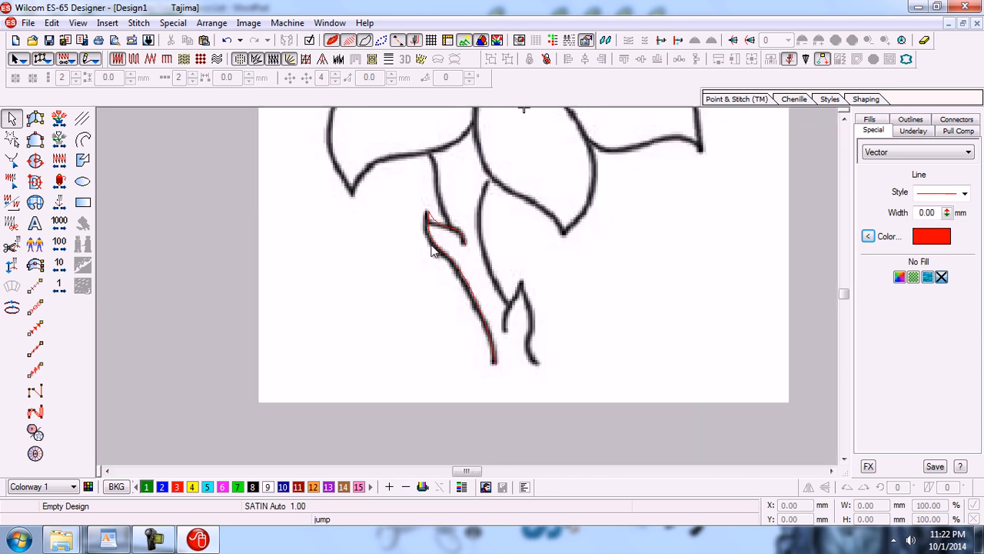
{"action": "key", "text": "b"}
{"action": "left_click", "coordinate": [316, 107]}
{"action": "left_click", "coordinate": [518, 286]}
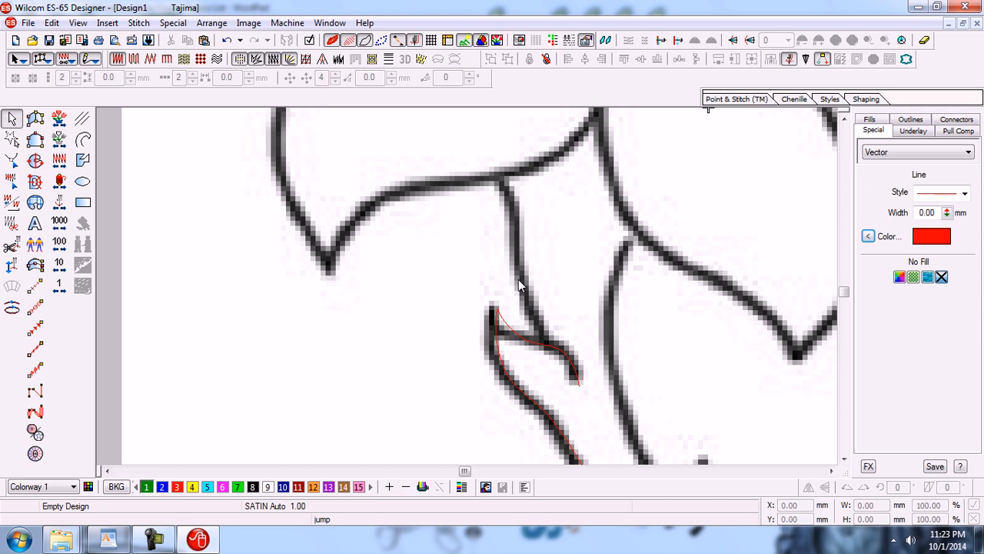
{"action": "left_click", "coordinate": [83, 138]}
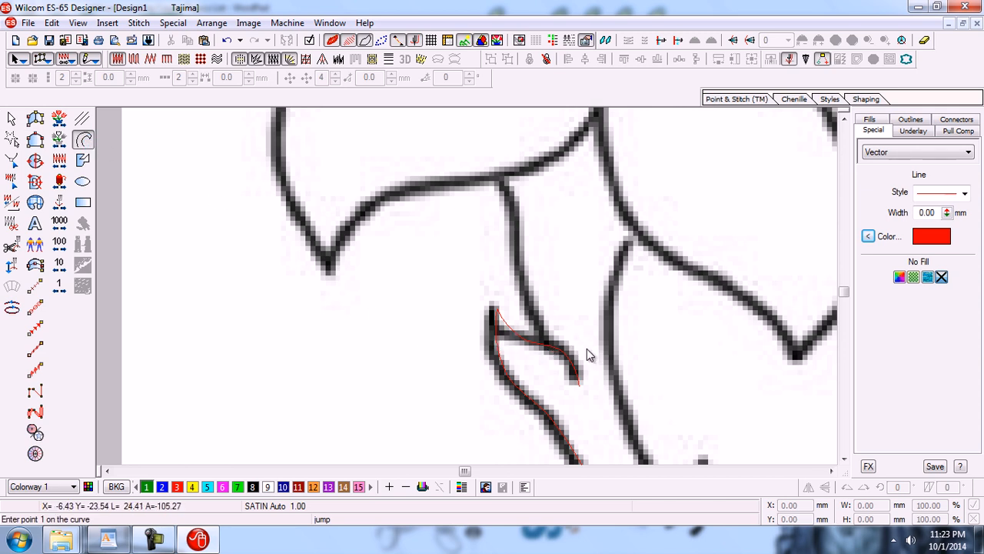
{"action": "left_click", "coordinate": [545, 343]}
{"action": "left_click", "coordinate": [522, 284]}
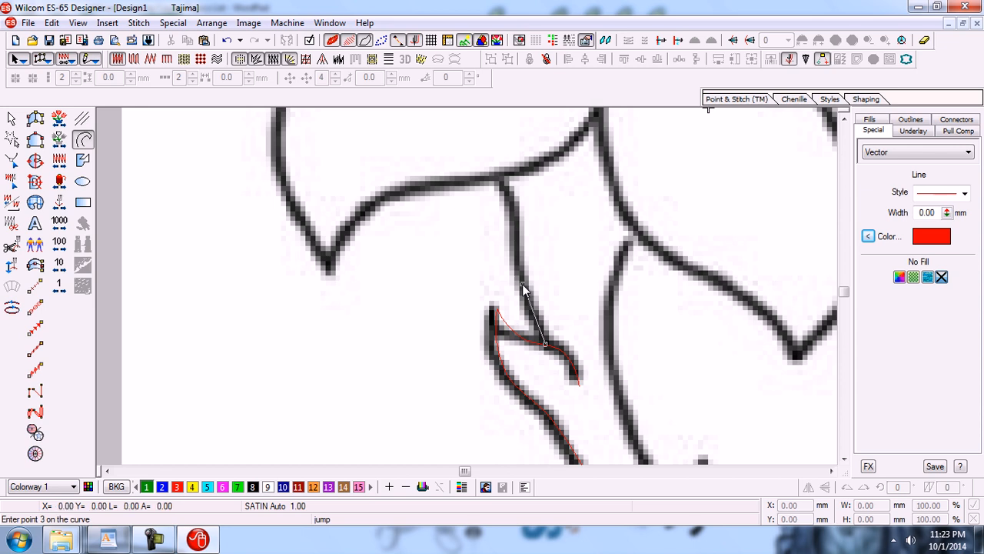
{"action": "left_click", "coordinate": [504, 179]}
{"action": "key", "text": "Return"}
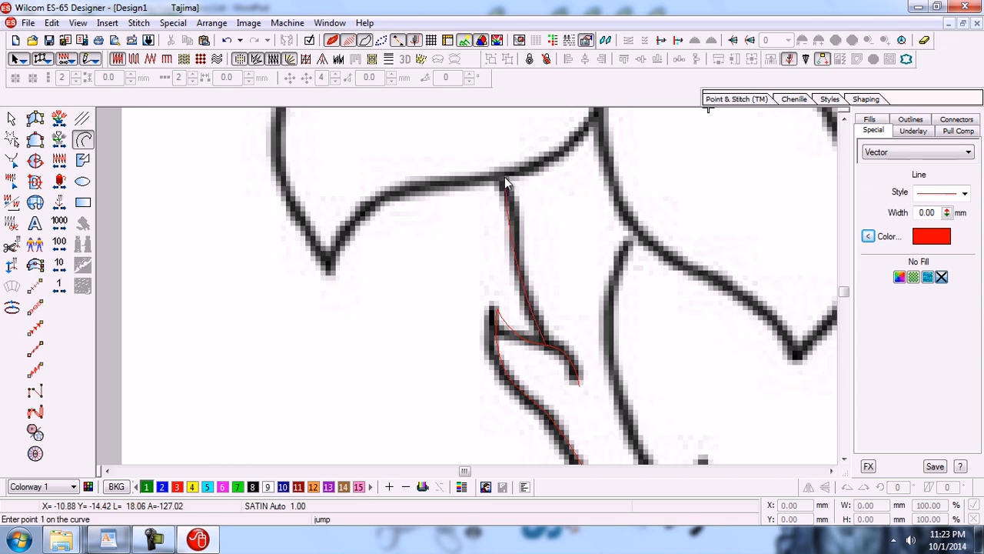
Hide the flower bitmap template and frame the long traced stem curve with its thorn.
{"action": "key", "text": "d"}
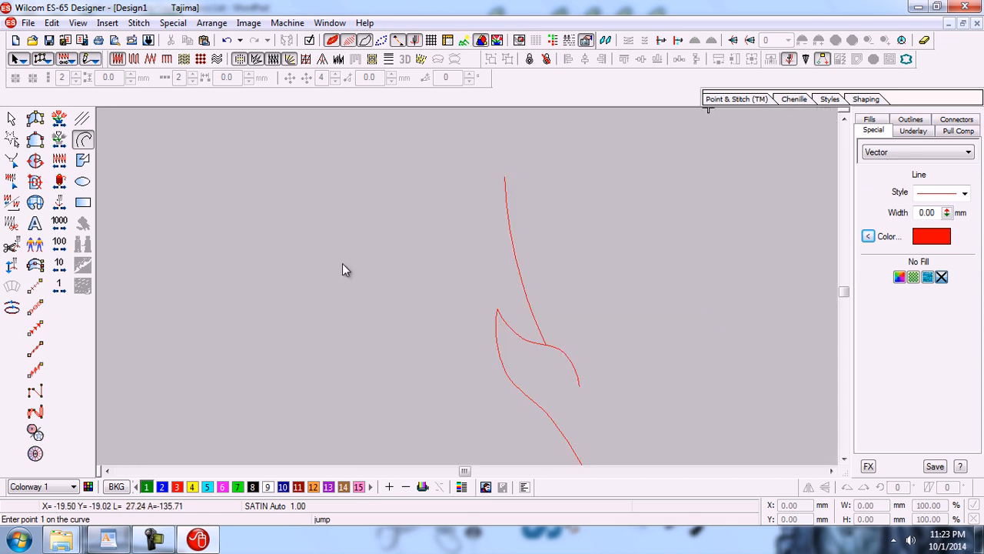
{"action": "left_click", "coordinate": [844, 460]}
{"action": "left_click", "coordinate": [844, 459]}
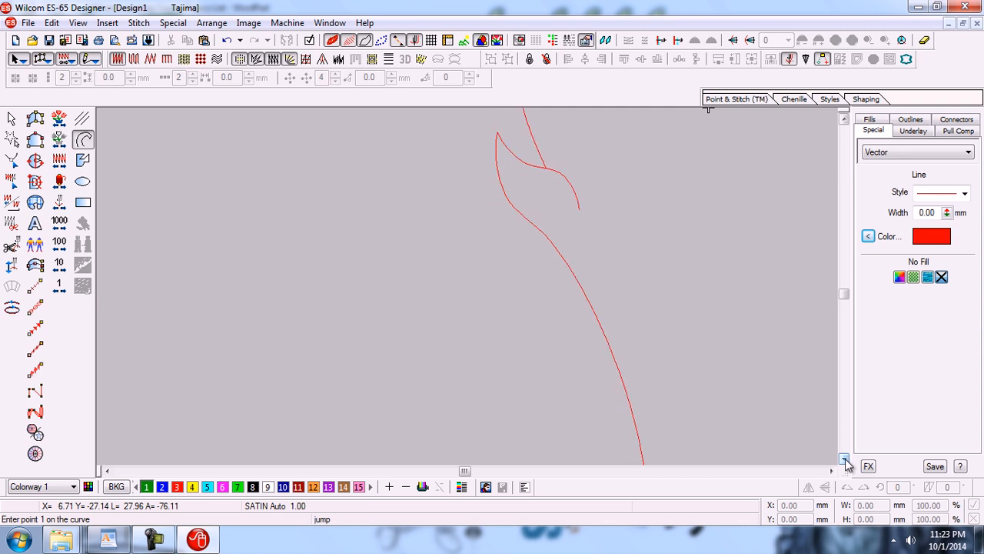
{"action": "key", "text": "shift+z"}
{"action": "key", "text": "b"}
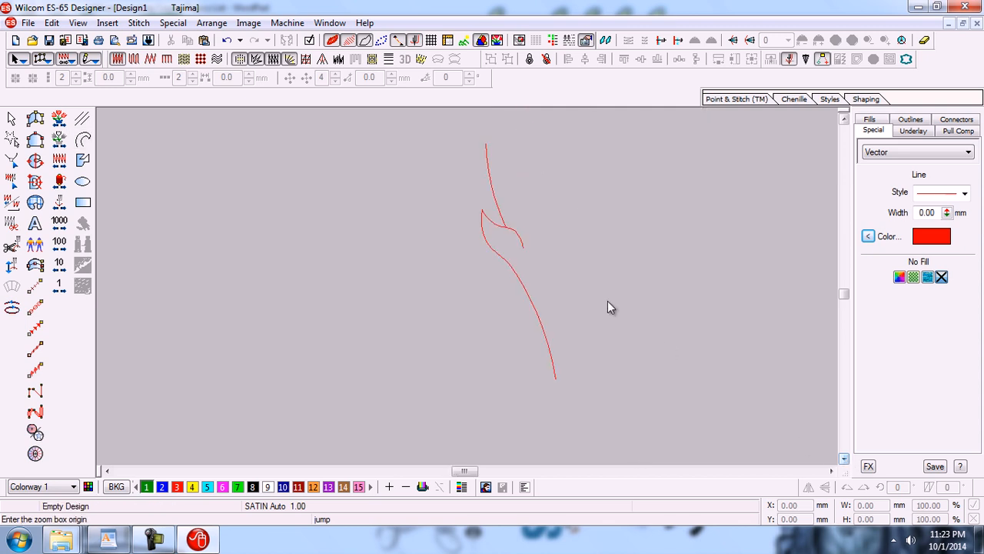
{"action": "left_click_drag", "start_coordinate": [453, 181], "coordinate": [562, 287]}
{"action": "left_click_drag", "start_coordinate": [614, 402], "coordinate": [614, 401]}
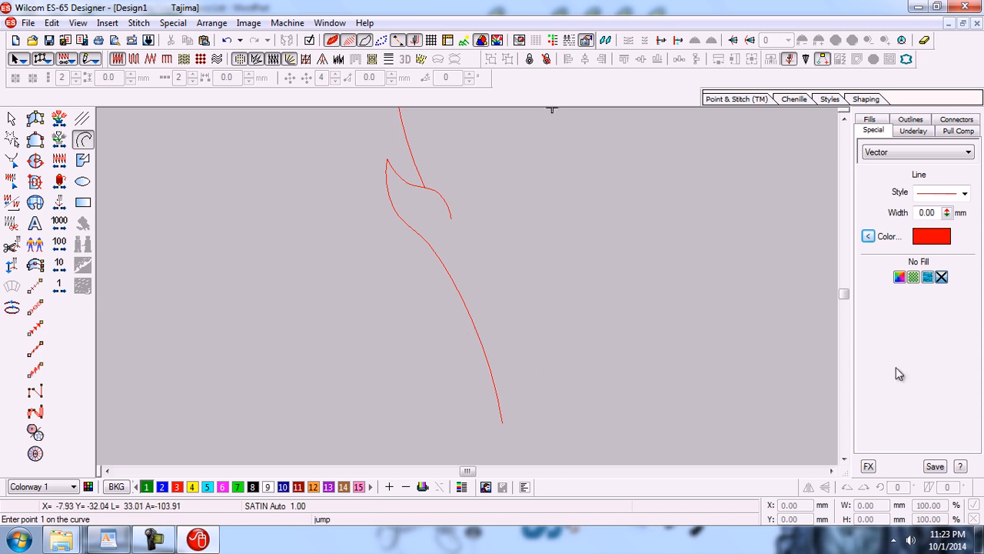
{"action": "left_click", "coordinate": [459, 293]}
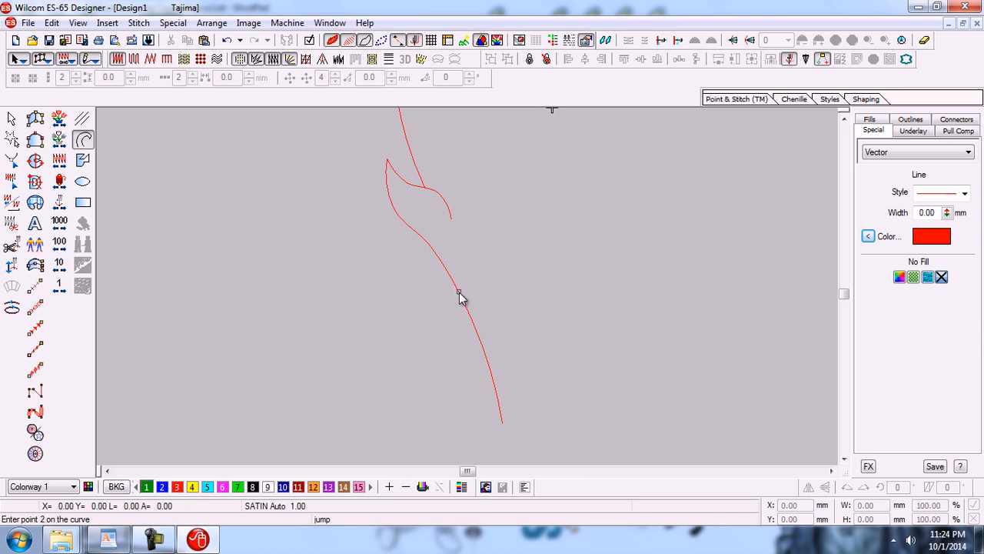
{"action": "key", "text": "Escape"}
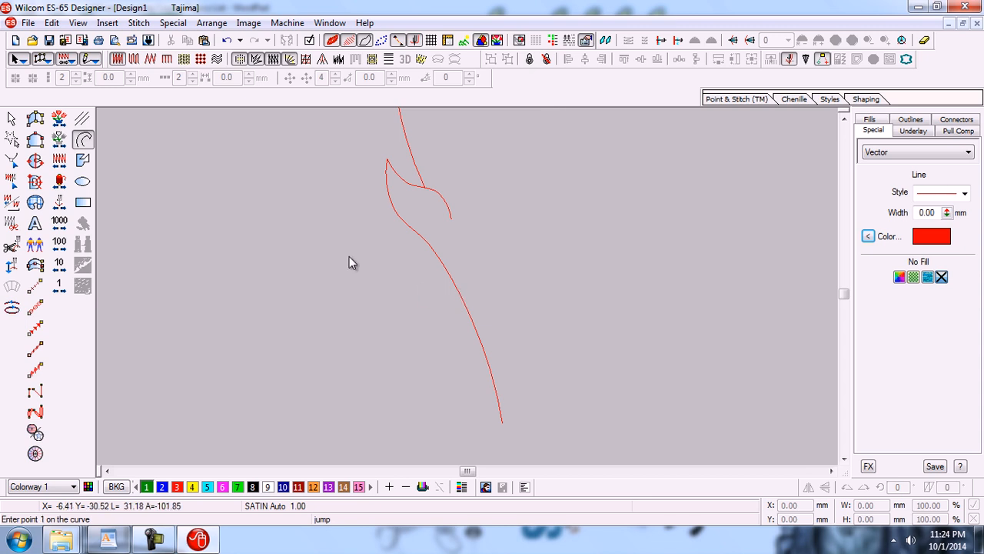
Select the long stem curve, display its control points with Reshape, and leave reshaping without changes.
{"action": "left_click", "coordinate": [12, 120]}
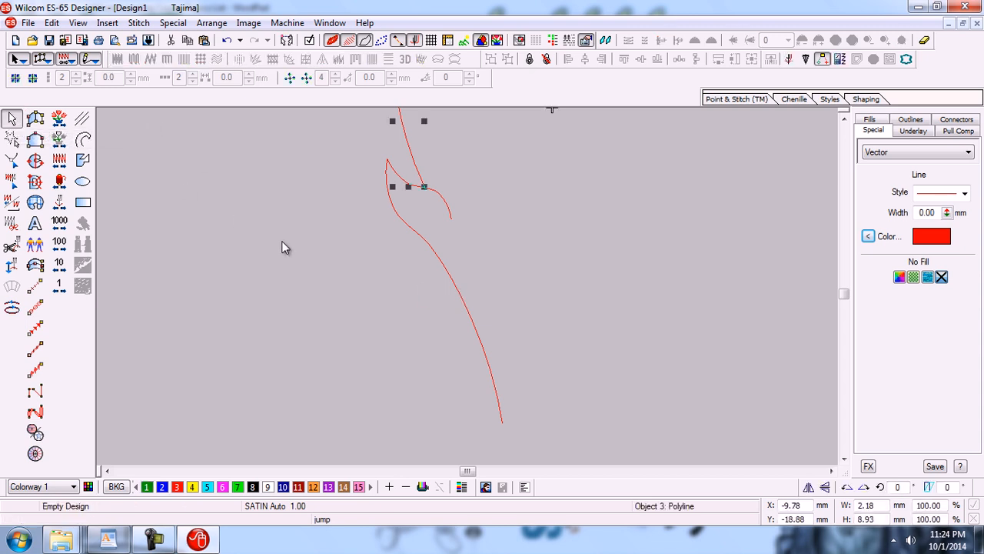
{"action": "key", "text": "Escape"}
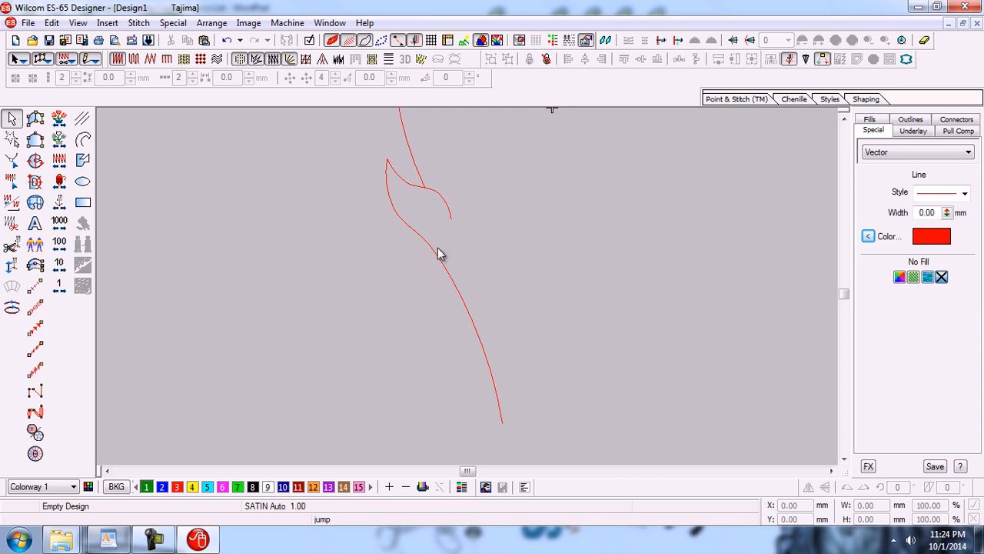
{"action": "left_click", "coordinate": [455, 295]}
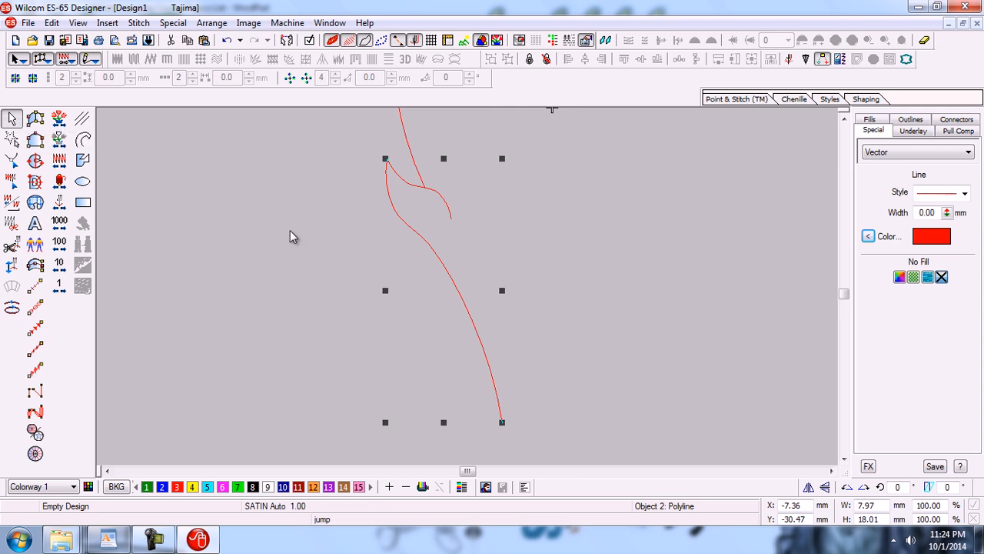
{"action": "left_click", "coordinate": [583, 308]}
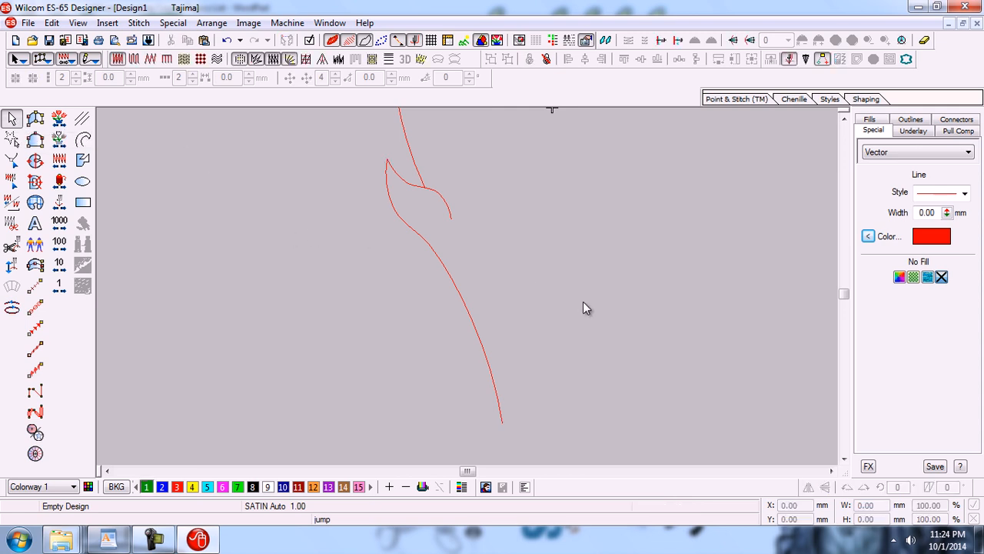
{"action": "left_click", "coordinate": [460, 301]}
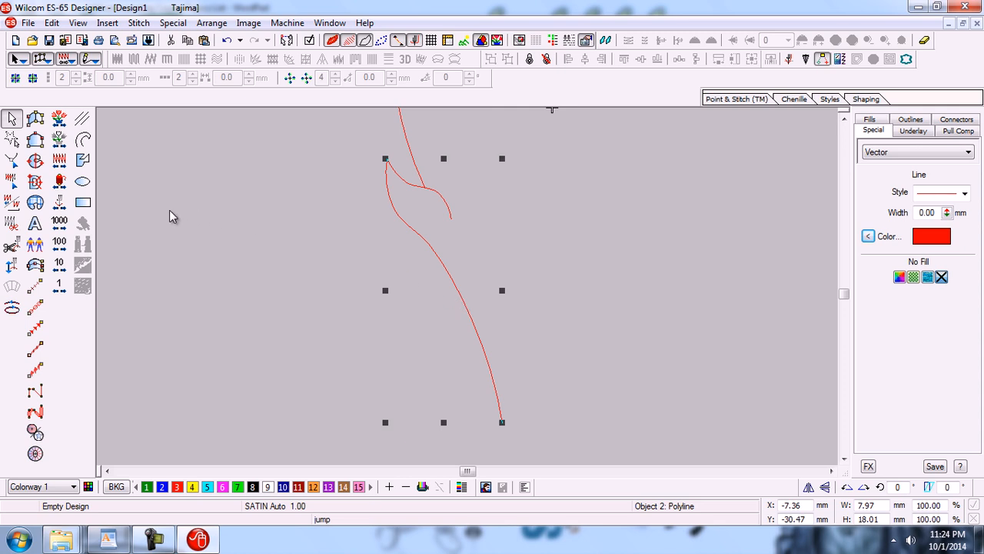
{"action": "key", "text": "h"}
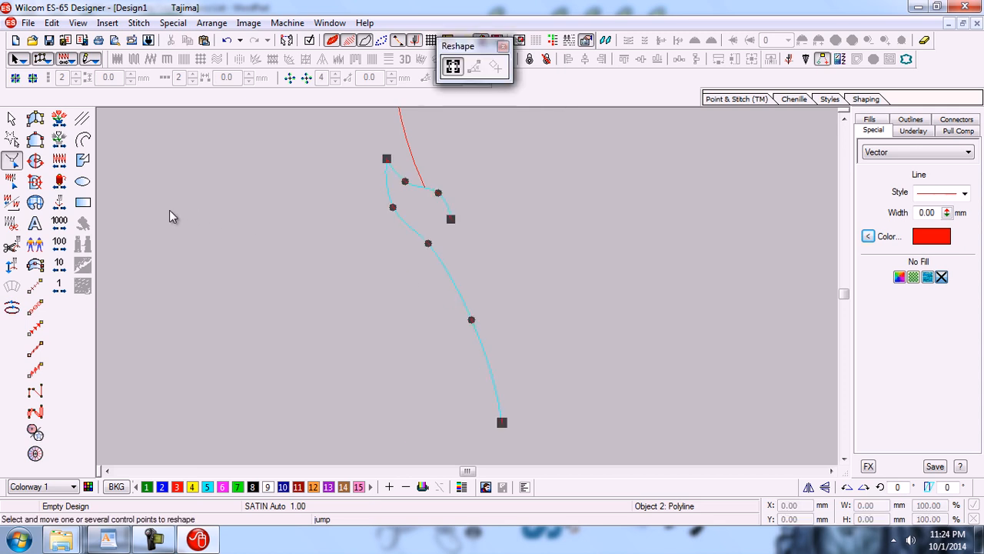
{"action": "key", "text": "Escape"}
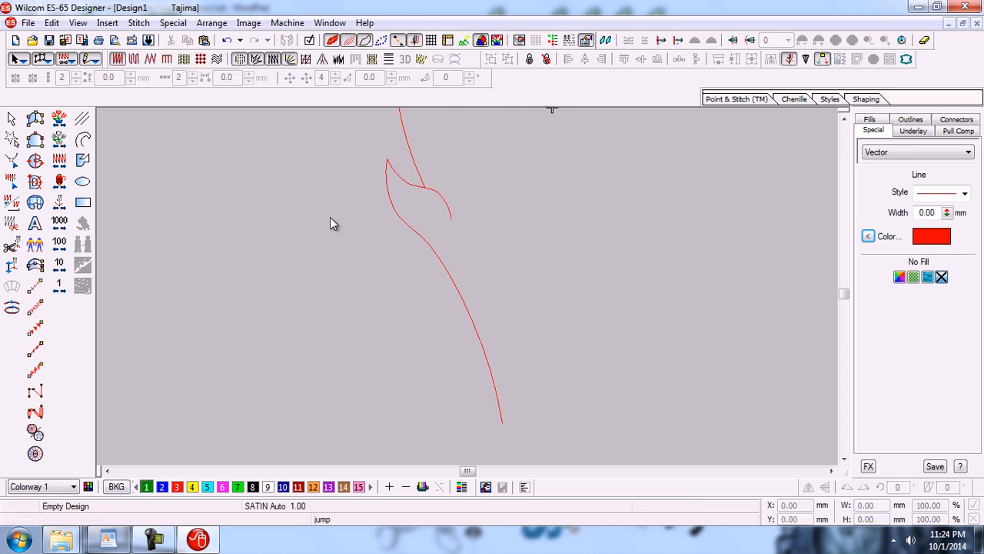
Reselect the current stem curve, view its corner and curve points in Reshape once more, and deselect it.
{"action": "left_click", "coordinate": [11, 119]}
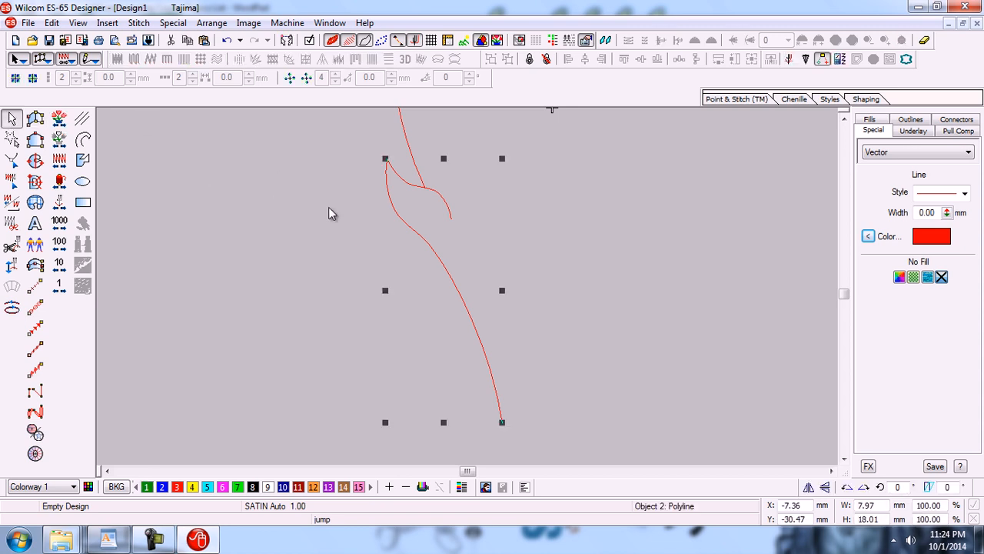
{"action": "left_click", "coordinate": [11, 160]}
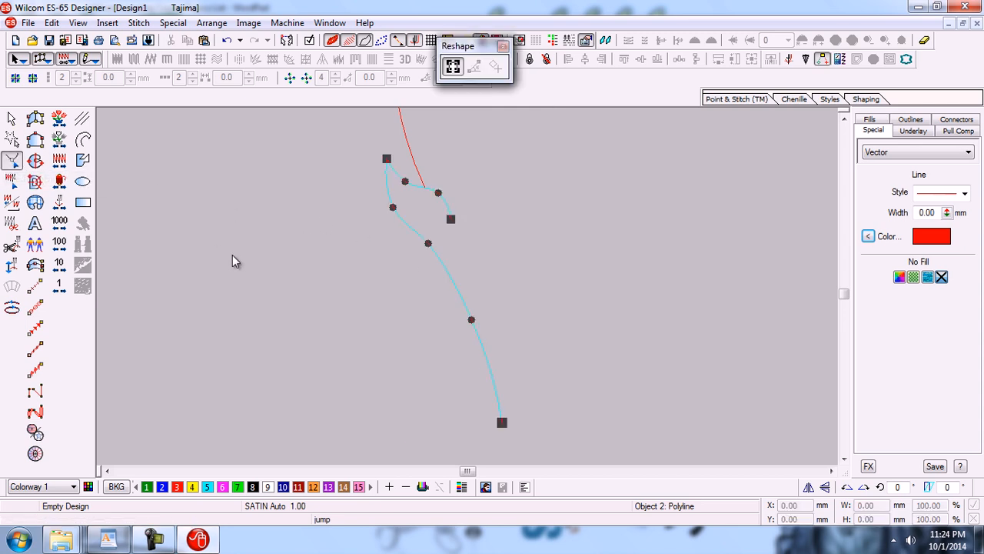
{"action": "key", "text": "Escape"}
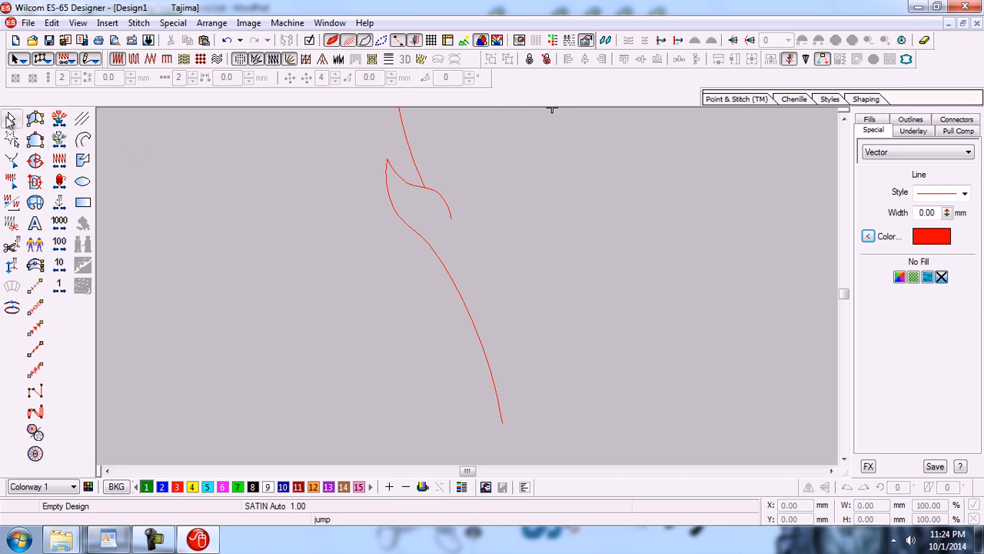
{"action": "left_click", "coordinate": [12, 119]}
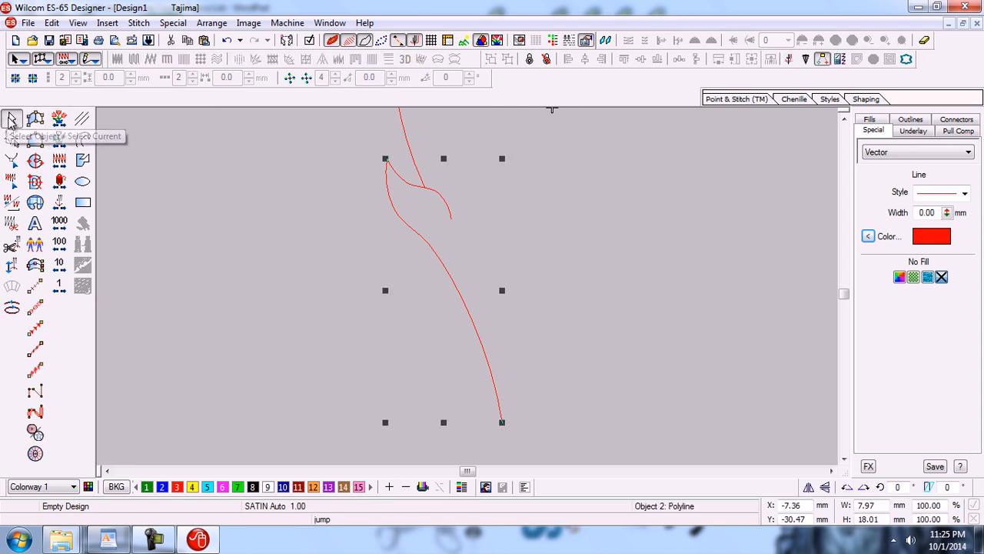
{"action": "left_click", "coordinate": [536, 294]}
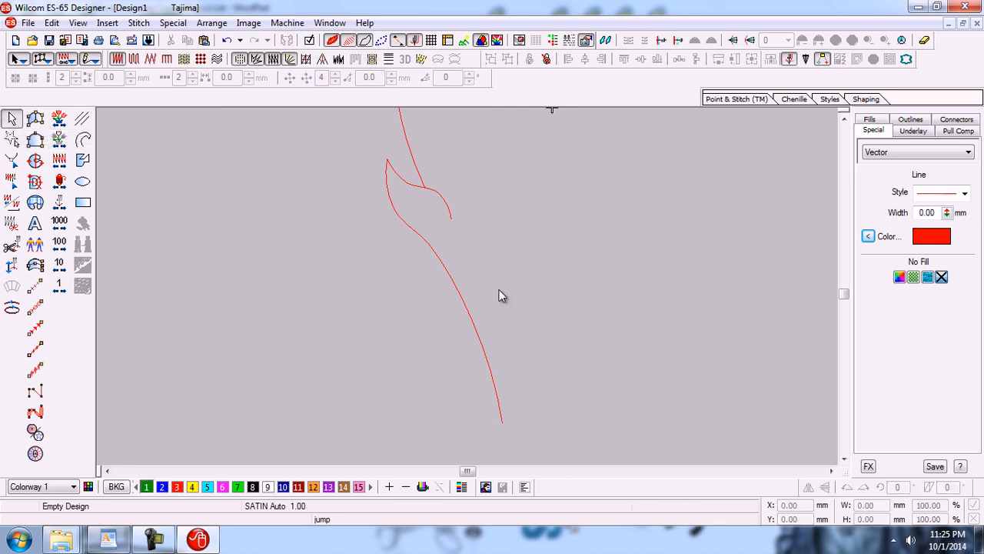
Reshape the long stem curve by deleting the second curve point above its lower end.
{"action": "left_click", "coordinate": [460, 298]}
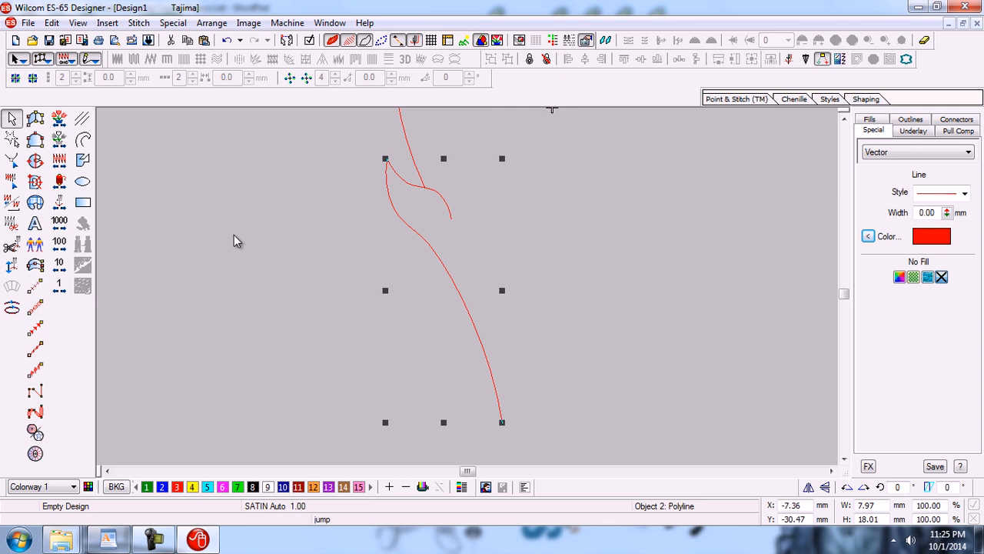
{"action": "key", "text": "h"}
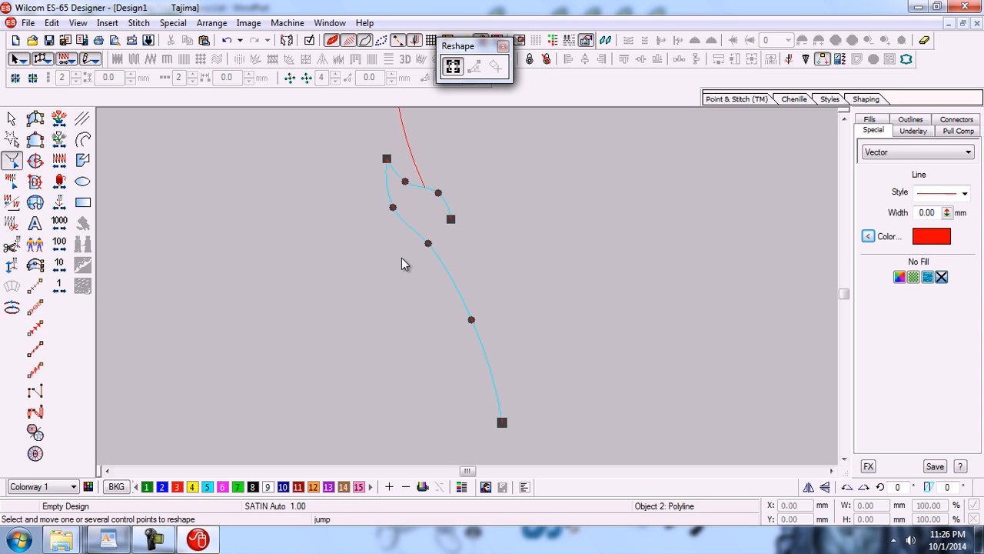
{"action": "left_click", "coordinate": [471, 322]}
{"action": "left_click", "coordinate": [429, 245]}
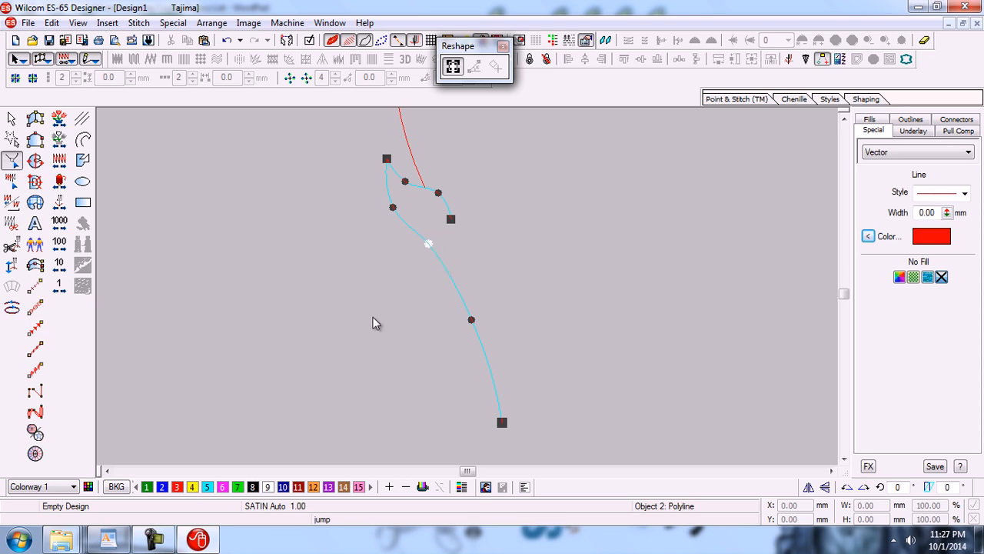
{"action": "key", "text": "Delete"}
{"action": "key", "text": "Return"}
{"action": "left_click", "coordinate": [480, 260]}
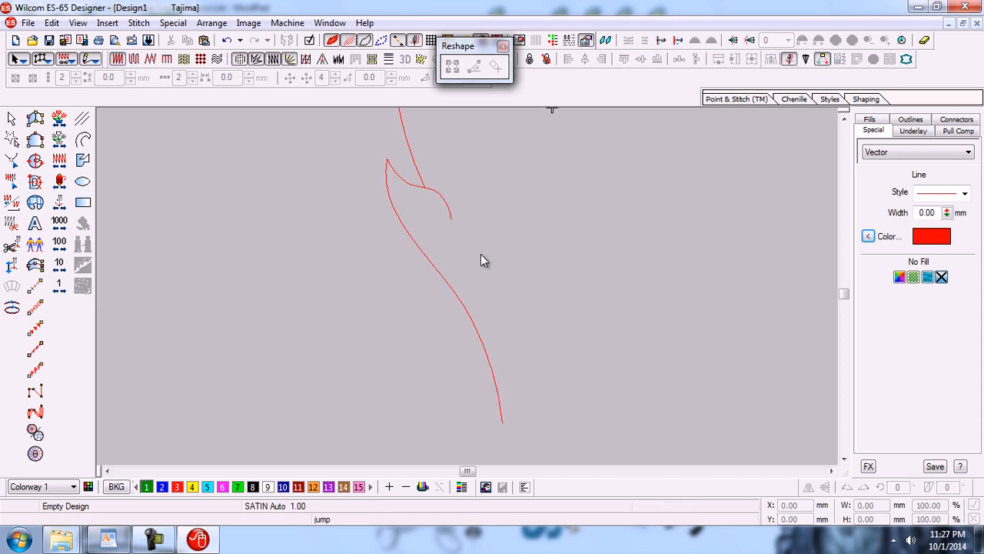
Reshape the long stem curve by deleting its curve point above the lower end and the corner point ending the thorn.
{"action": "left_click", "coordinate": [427, 259]}
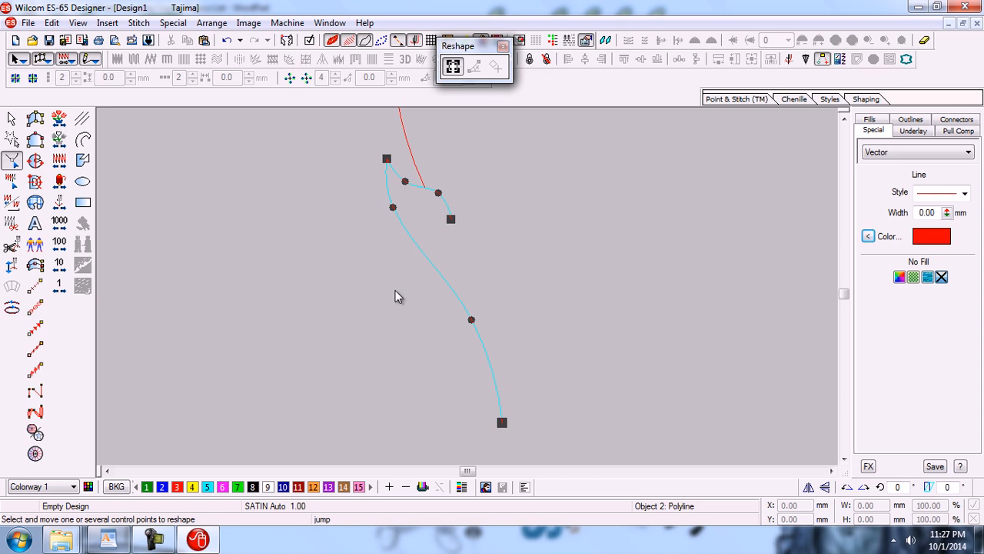
{"action": "left_click", "coordinate": [474, 319]}
{"action": "key", "text": "Delete"}
{"action": "left_click", "coordinate": [452, 219]}
{"action": "key", "text": "Delete"}
Undo the last three point deletions on the long stem curve.
{"action": "key", "text": "ctrl+z"}
{"action": "key", "text": "ctrl+z"}
{"action": "key", "text": "ctrl+z"}
Try deleting several control points of the long stem curve one after another, undoing each series of deletions.
{"action": "key", "text": "Delete"}
{"action": "key", "text": "Delete"}
{"action": "key", "text": "Delete"}
{"action": "key", "text": "ctrl+z"}
{"action": "key", "text": "ctrl+z"}
{"action": "key", "text": "ctrl+z"}
{"action": "key", "text": "Delete"}
{"action": "key", "text": "Delete"}
{"action": "key", "text": "ctrl+z"}
{"action": "key", "text": "ctrl+z"}
Select the three curve points along the stem below the thorn together, delete them, and undo the deletion.
{"action": "left_click", "coordinate": [393, 209]}
{"action": "left_click", "coordinate": [429, 243], "text": "ctrl"}
{"action": "left_click", "coordinate": [471, 318], "text": "ctrl"}
{"action": "key", "text": "Escape"}
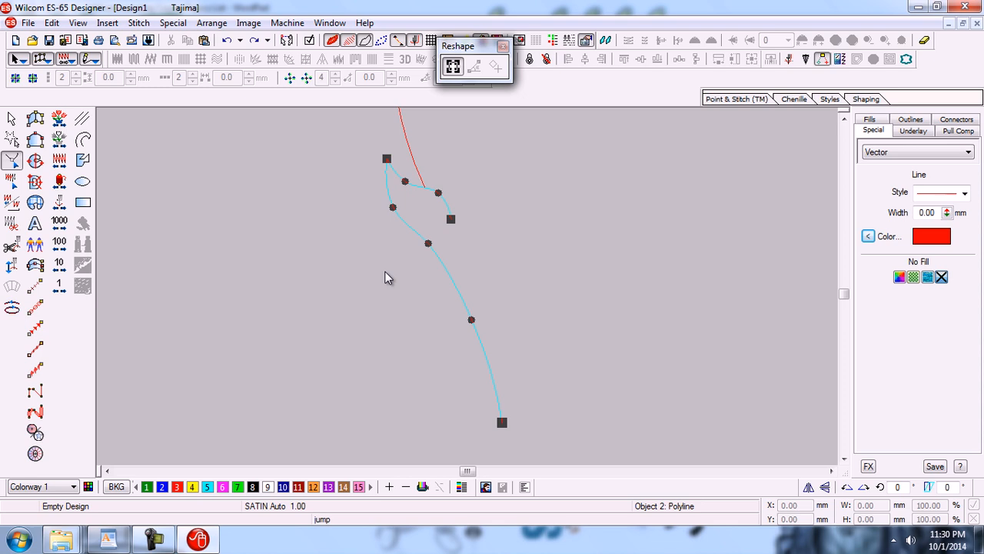
{"action": "left_click", "coordinate": [393, 207]}
{"action": "left_click", "coordinate": [428, 244], "text": "ctrl"}
{"action": "left_click", "coordinate": [472, 317], "text": "ctrl"}
{"action": "key", "text": "Delete"}
{"action": "key", "text": "ctrl+z"}
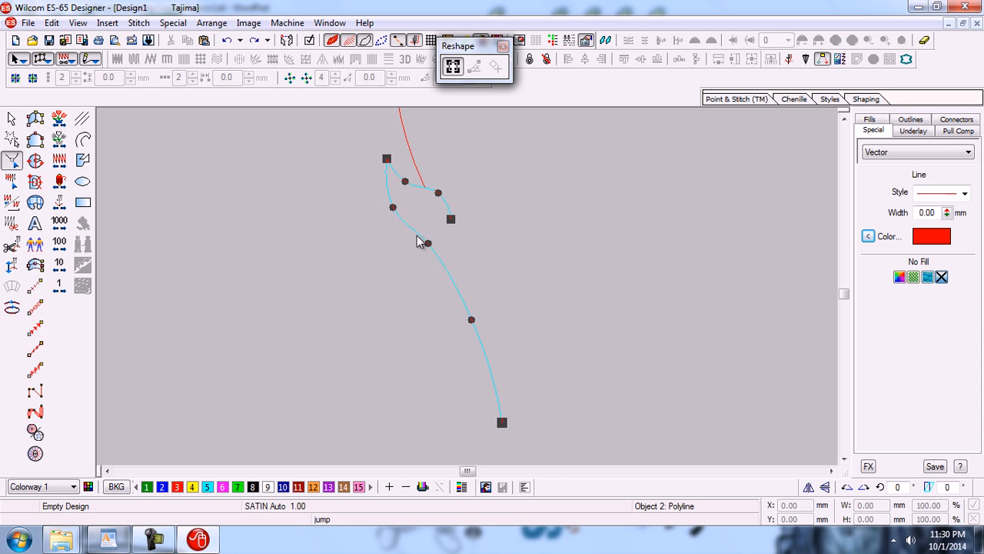
Step back one operation and restore it with Redo, doing this twice.
{"action": "left_click", "coordinate": [228, 41]}
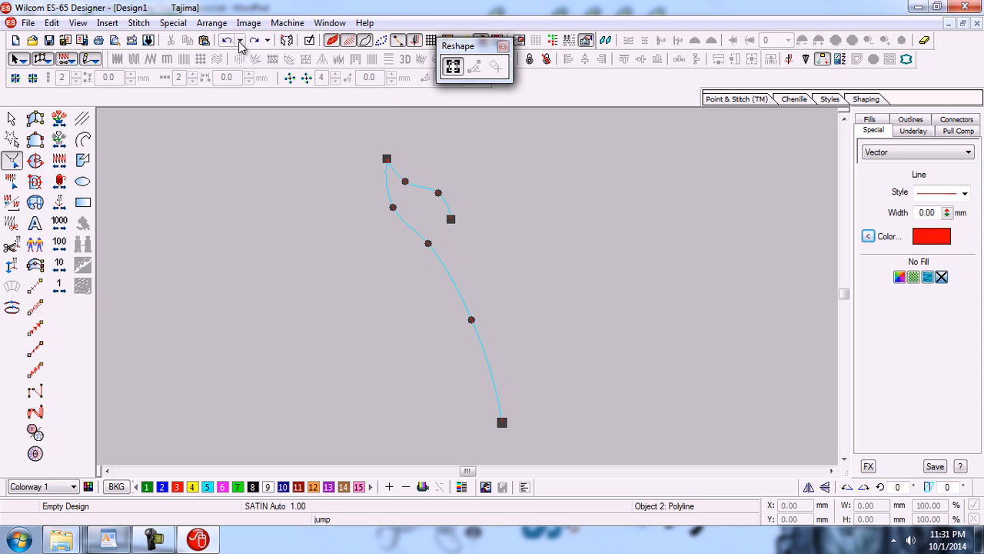
{"action": "left_click", "coordinate": [253, 41]}
{"action": "left_click", "coordinate": [228, 41]}
{"action": "left_click", "coordinate": [253, 41]}
Select all thorn and upper stem points of the curve with a selection box, delete them, leave Reshape, and undo the deletion.
{"action": "left_click_drag", "start_coordinate": [518, 140], "coordinate": [368, 218]}
{"action": "left_click_drag", "start_coordinate": [355, 271], "coordinate": [354, 281]}
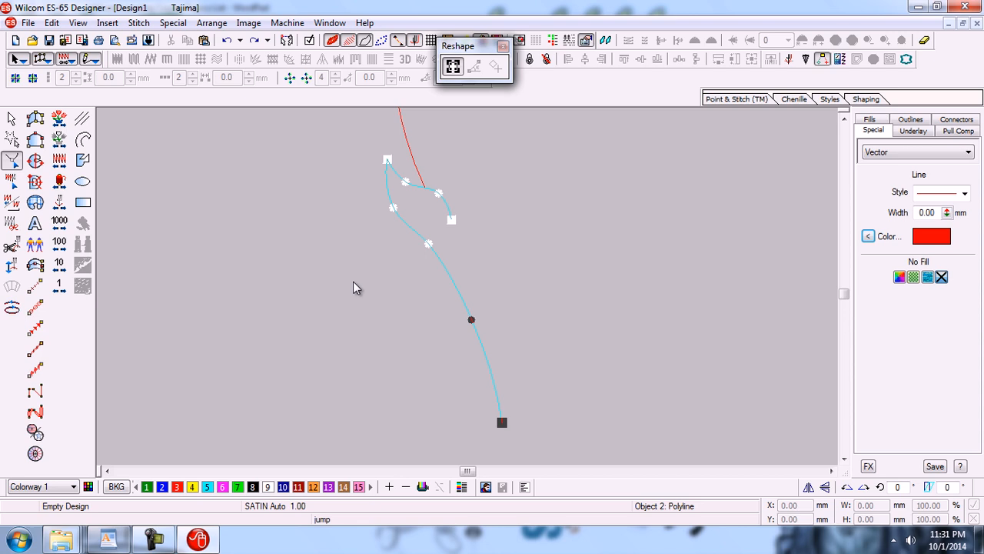
{"action": "key", "text": "Delete"}
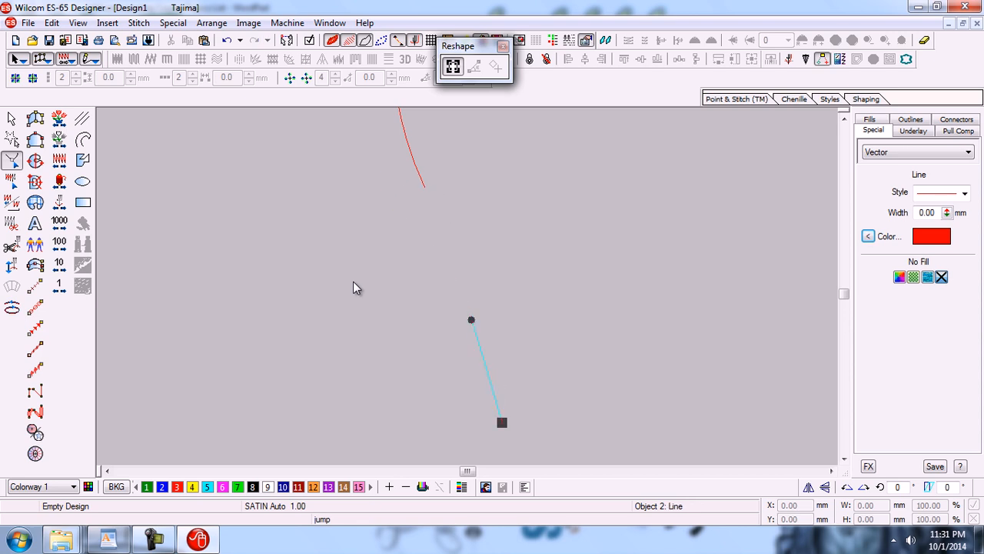
{"action": "key", "text": "Escape"}
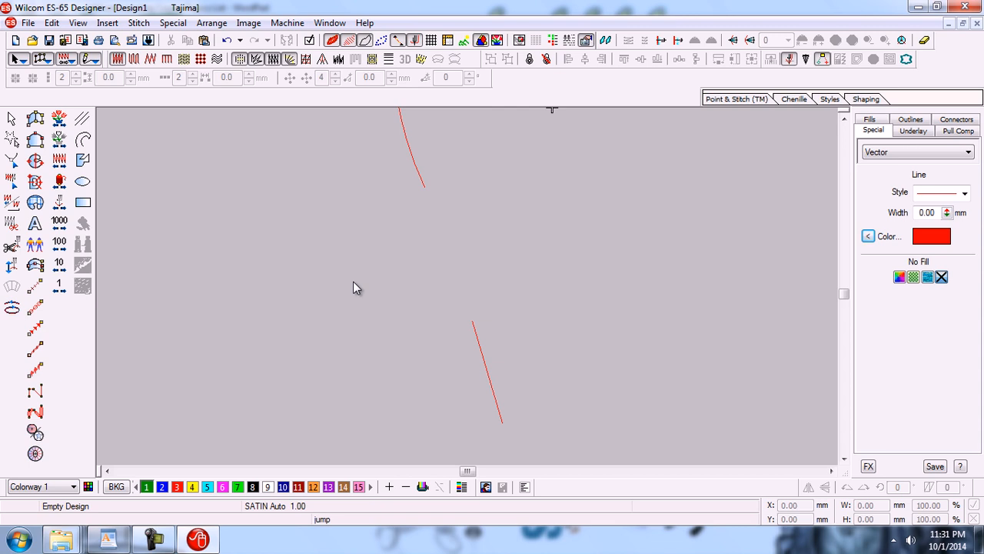
{"action": "key", "text": "ctrl+z"}
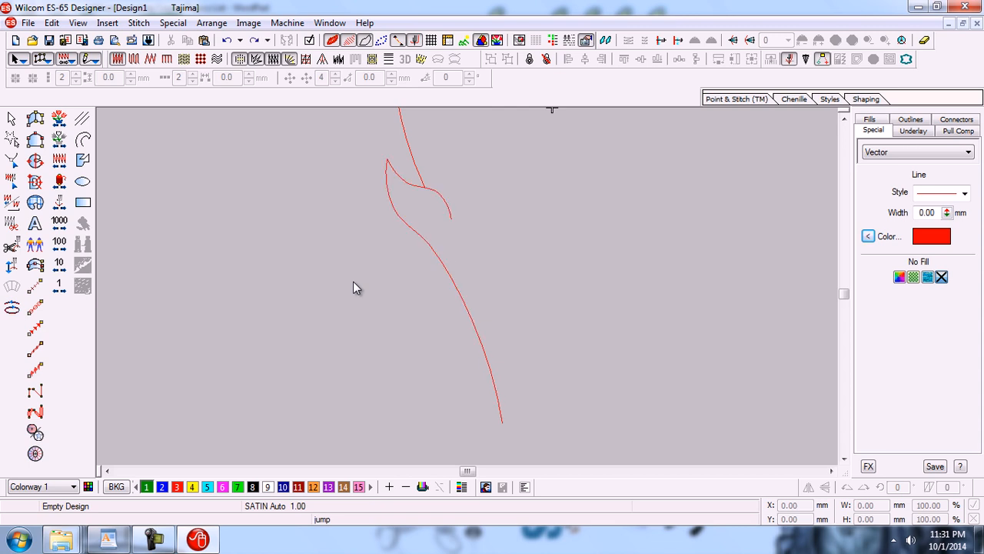
Reshape the long stem curve, box-select and delete its two lowest control points, leave Reshape, and undo the deletion.
{"action": "key", "text": "h"}
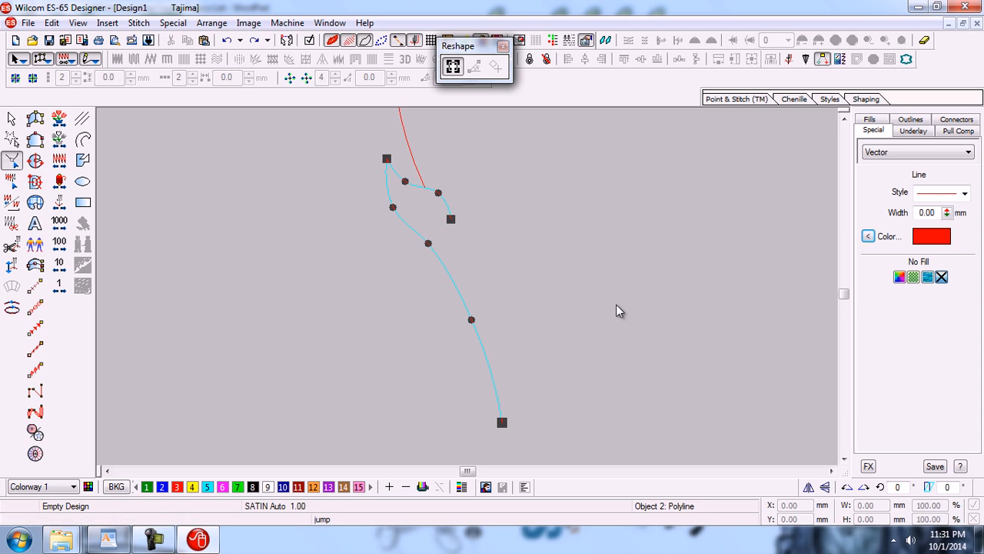
{"action": "key", "text": "Escape"}
{"action": "left_click", "coordinate": [428, 242]}
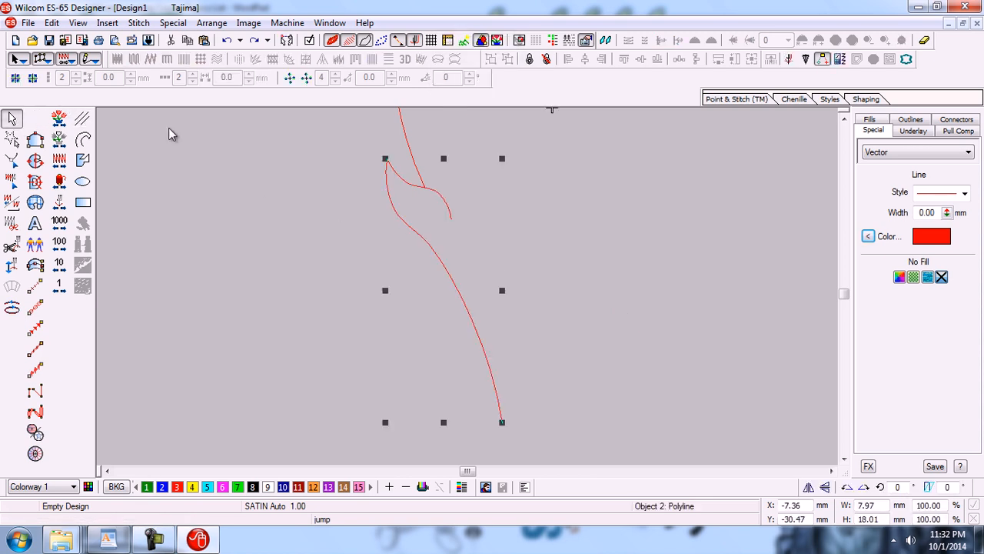
{"action": "key", "text": "h"}
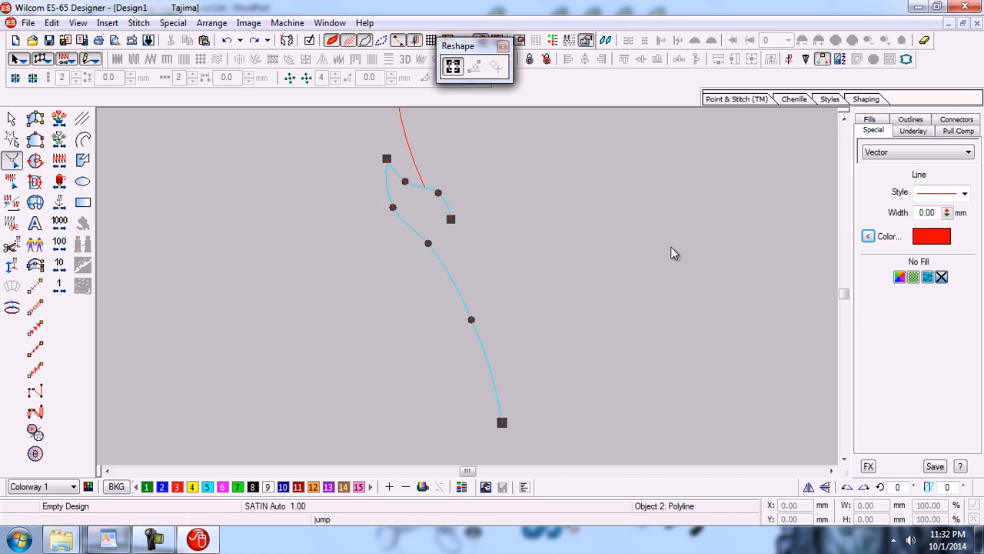
{"action": "left_click_drag", "start_coordinate": [670, 246], "coordinate": [382, 334]}
{"action": "left_click_drag", "start_coordinate": [382, 435], "coordinate": [382, 445]}
{"action": "key", "text": "Delete"}
{"action": "key", "text": "Escape"}
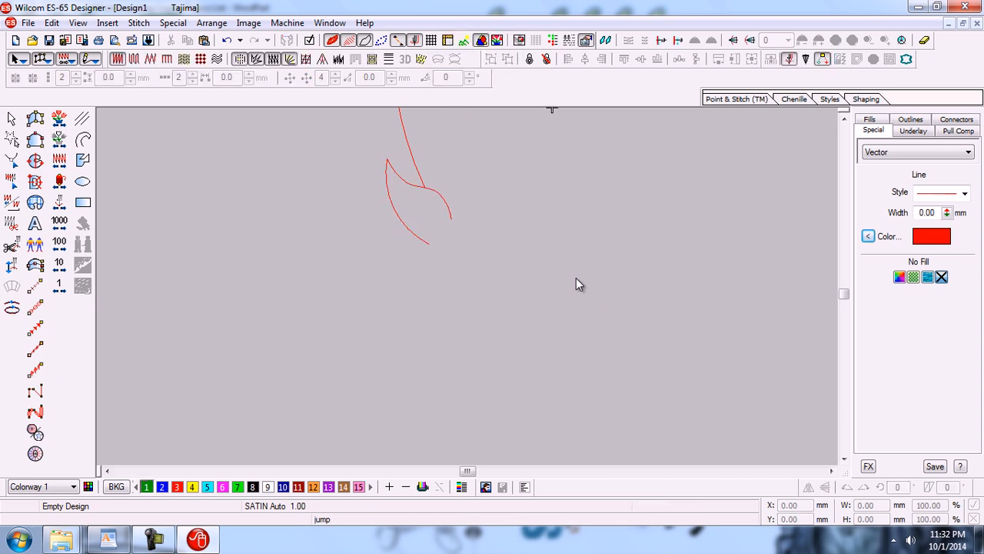
{"action": "key", "text": "ctrl+z"}
Show the flower bitmap template again and zoom in on the lower-left petal above the thorned stem.
{"action": "key", "text": "shift+b"}
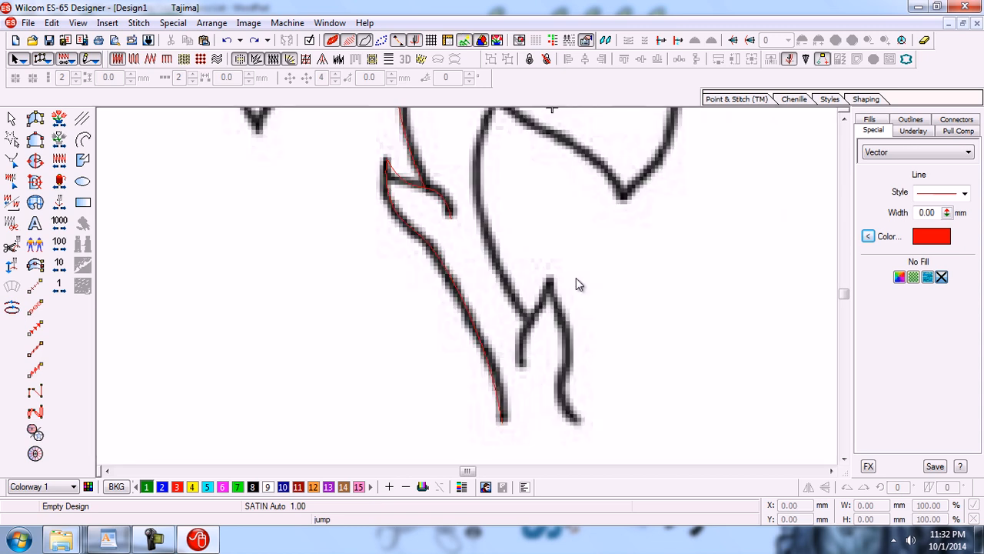
{"action": "key", "text": "shift+z"}
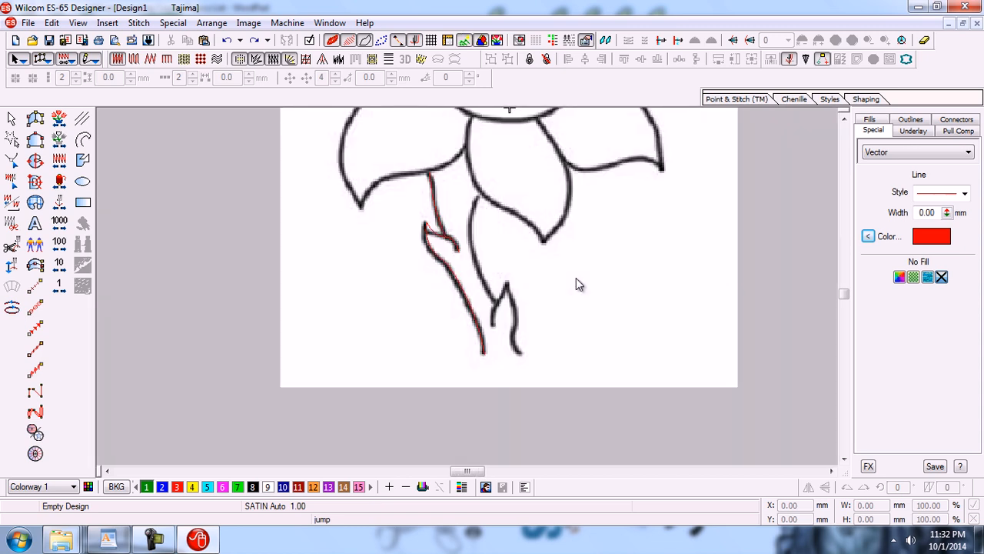
{"action": "left_click", "coordinate": [841, 120]}
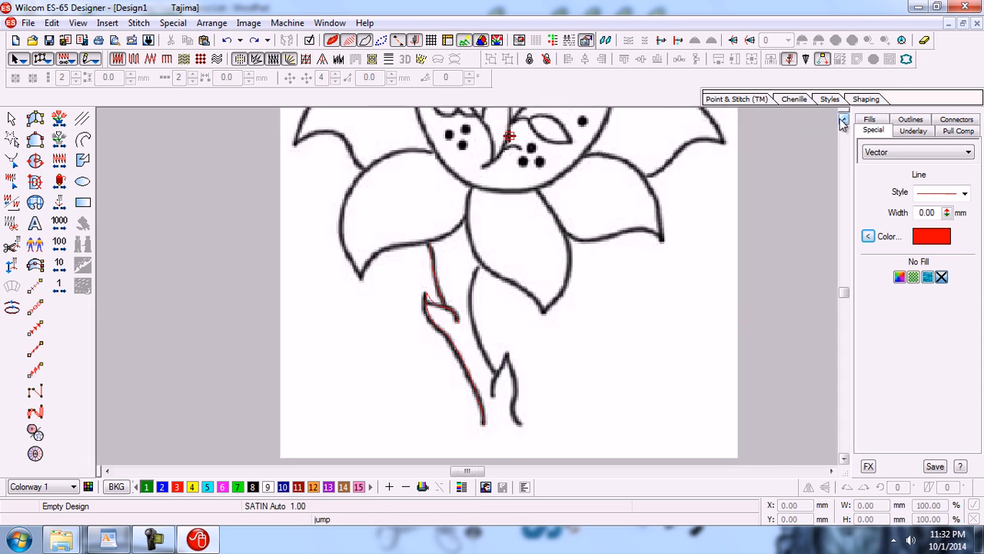
{"action": "key", "text": "b"}
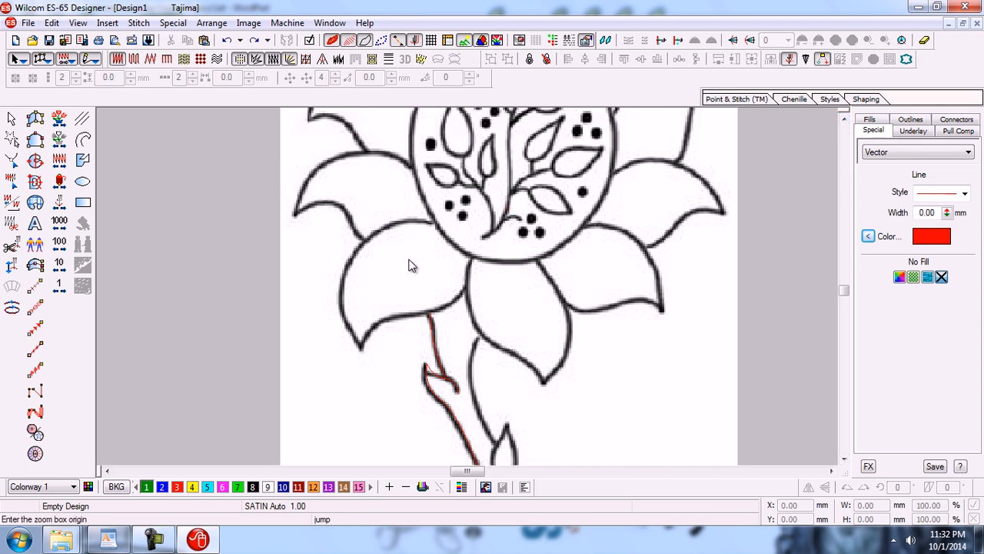
{"action": "left_click", "coordinate": [511, 363]}
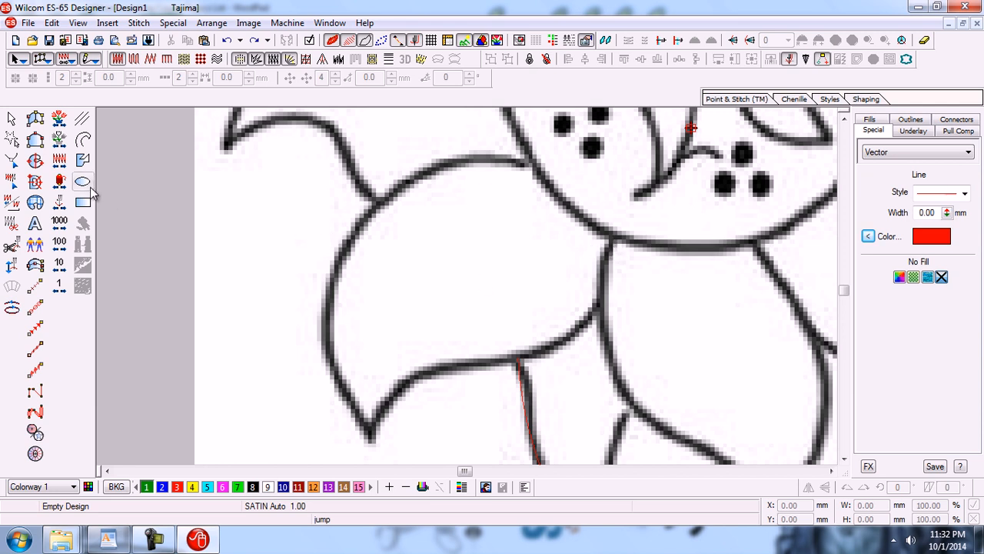
Start an open vector curve where the lower-left petal's lower edge meets the middle petal.
{"action": "left_click", "coordinate": [85, 144]}
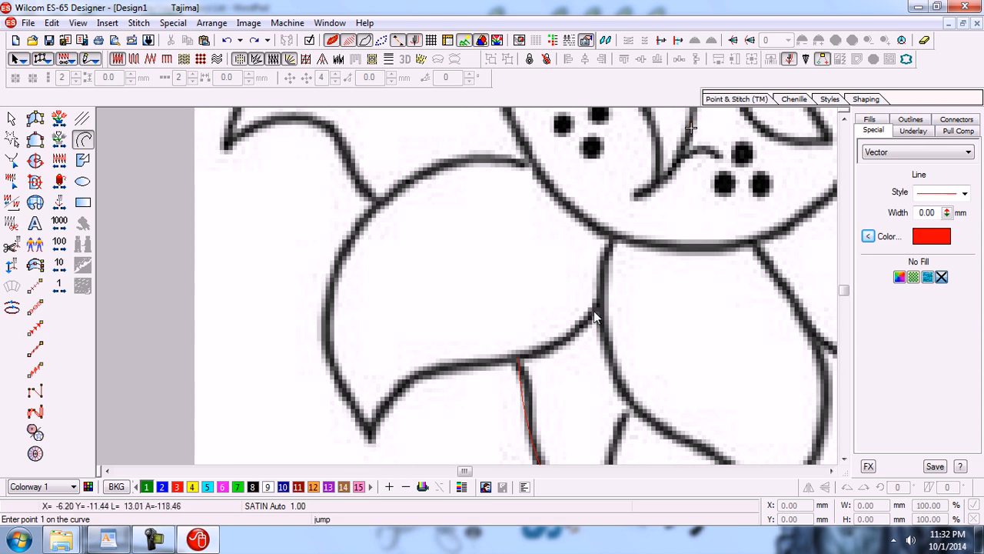
{"action": "left_click", "coordinate": [844, 459]}
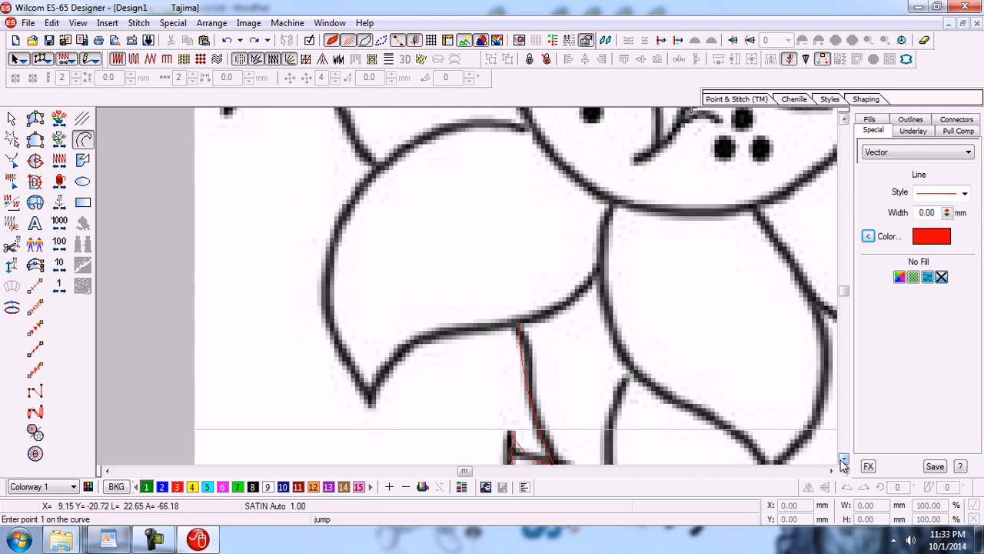
{"action": "left_click", "coordinate": [599, 268]}
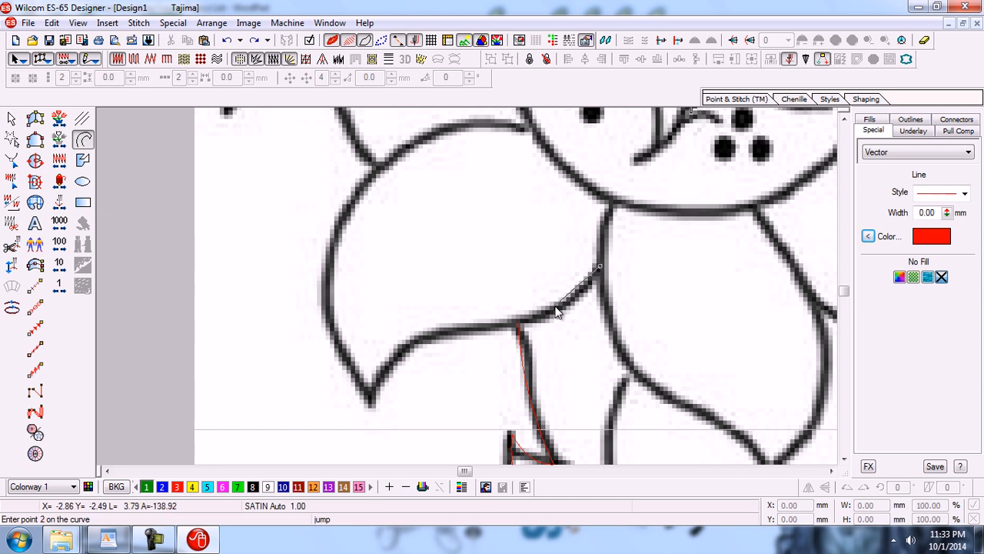
Try tracing the petal's lower edge with points at the stem junction, the bend and the tip, and remove those three points.
{"action": "left_click", "coordinate": [519, 322]}
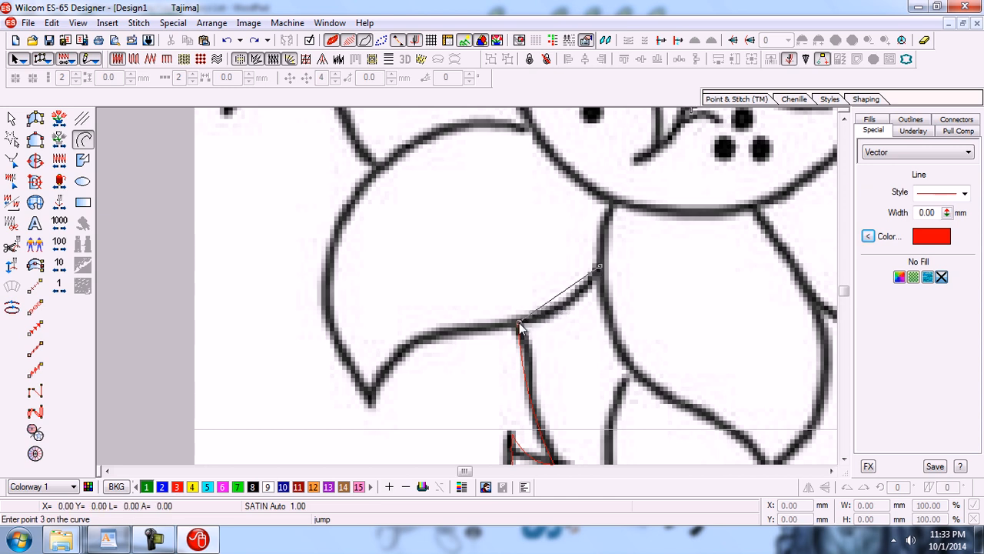
{"action": "left_click", "coordinate": [425, 337]}
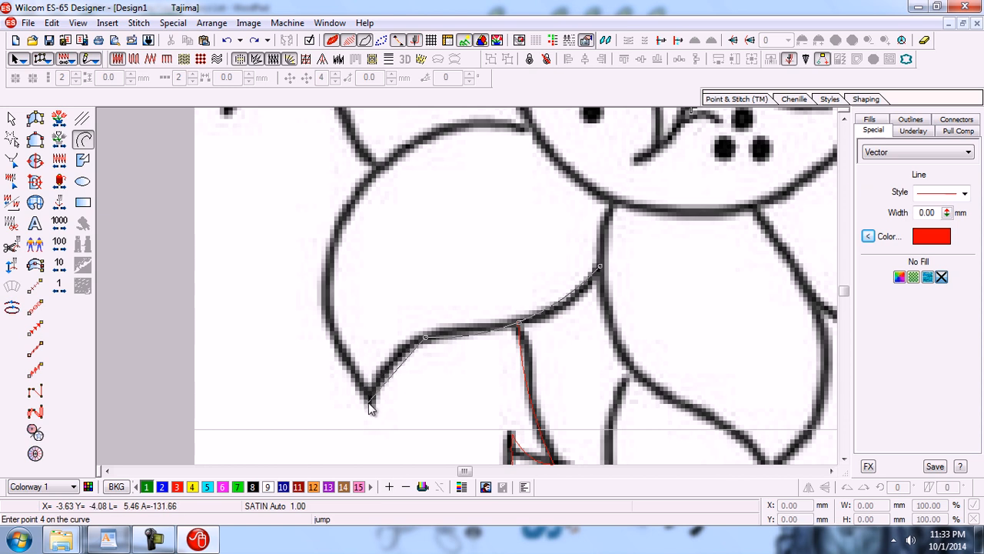
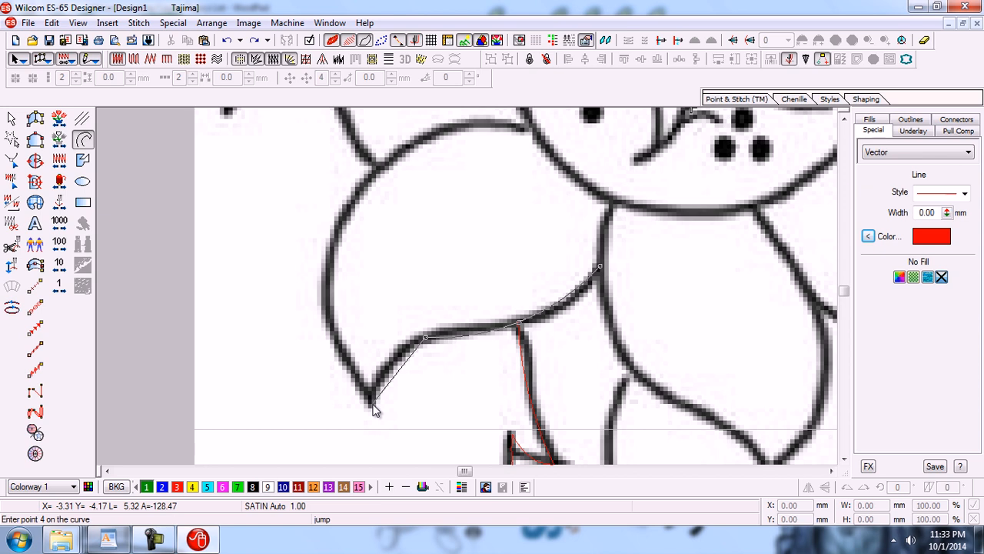
{"action": "left_click", "coordinate": [370, 401]}
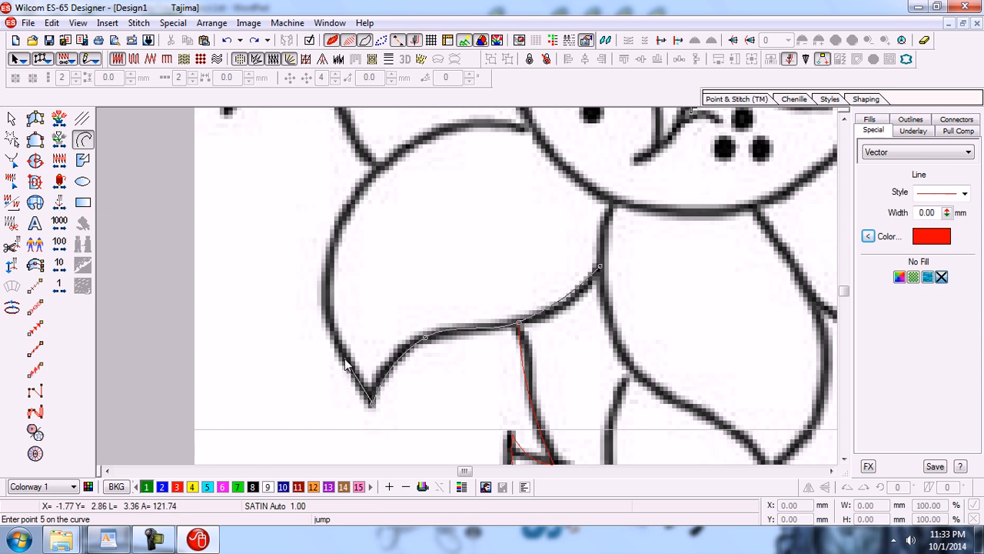
{"action": "key", "text": "BackSpace"}
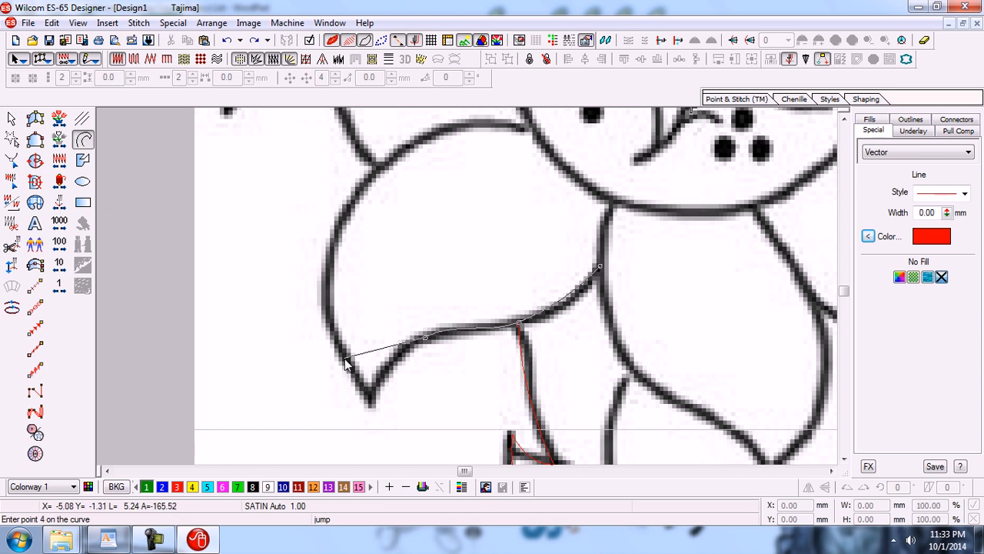
{"action": "key", "text": "BackSpace"}
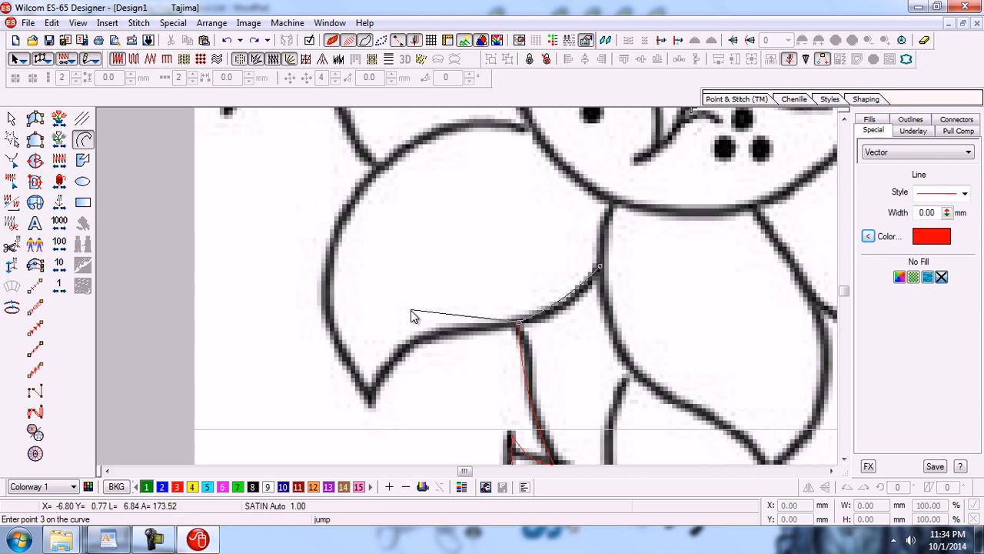
{"action": "key", "text": "BackSpace"}
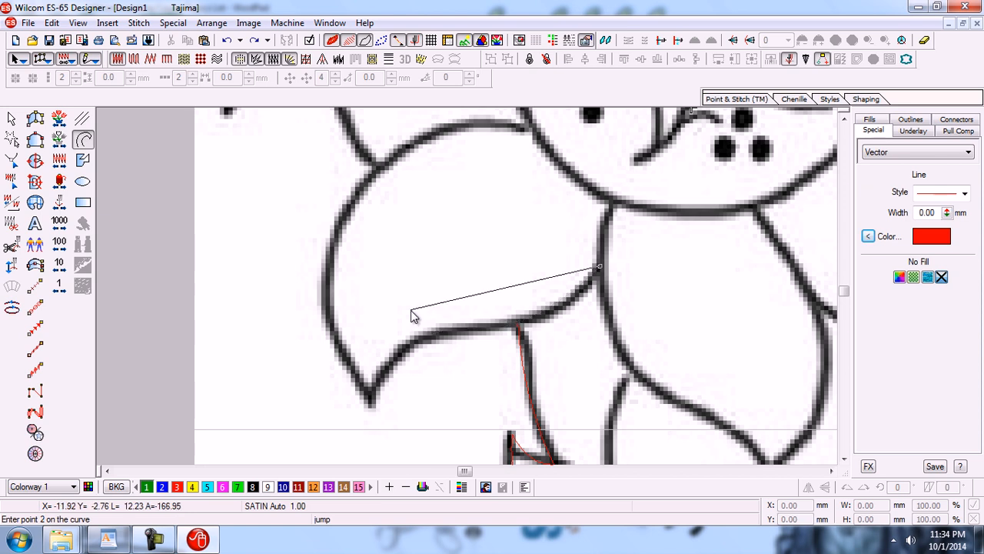
Trace the lower-left petal along its lower edge, around a corner point at the tip, and up to the flower's center circle.
{"action": "left_click", "coordinate": [557, 316]}
{"action": "left_click", "coordinate": [477, 330]}
{"action": "left_click", "coordinate": [419, 343]}
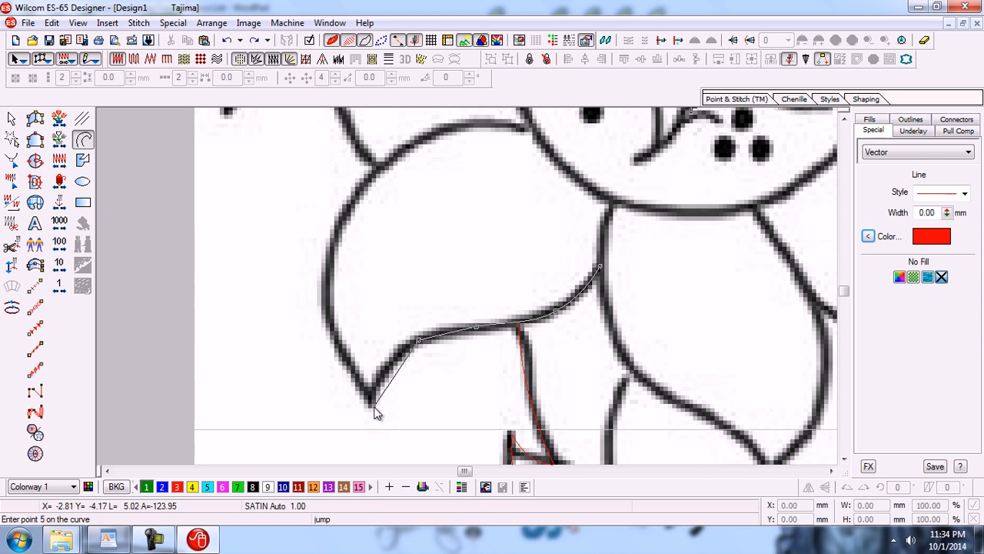
{"action": "left_click", "coordinate": [372, 401]}
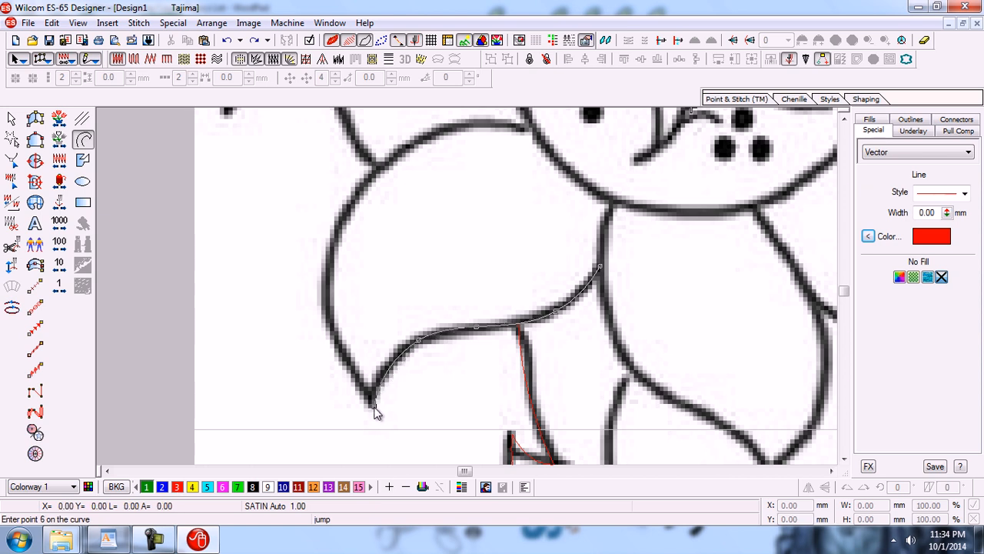
{"action": "left_click", "coordinate": [329, 316]}
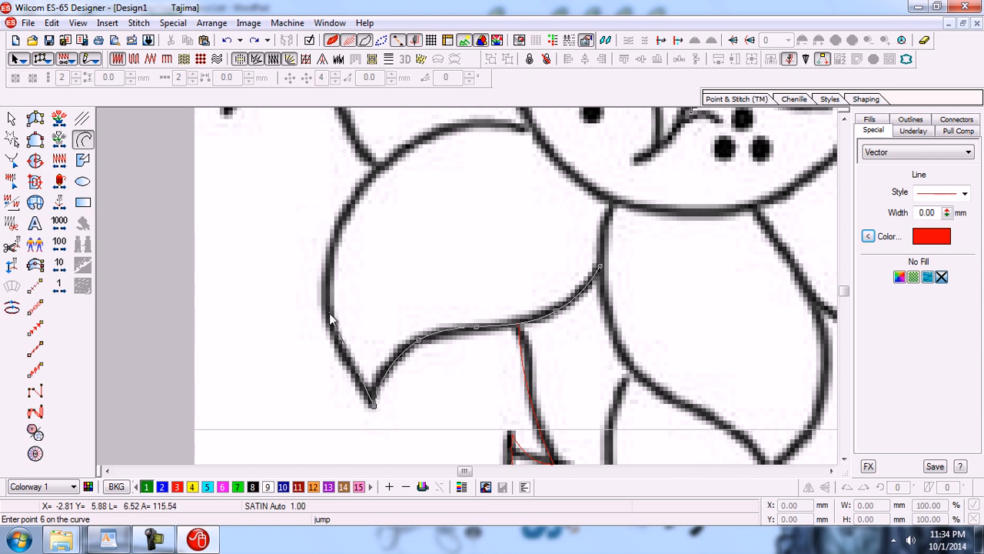
{"action": "left_click", "coordinate": [355, 194]}
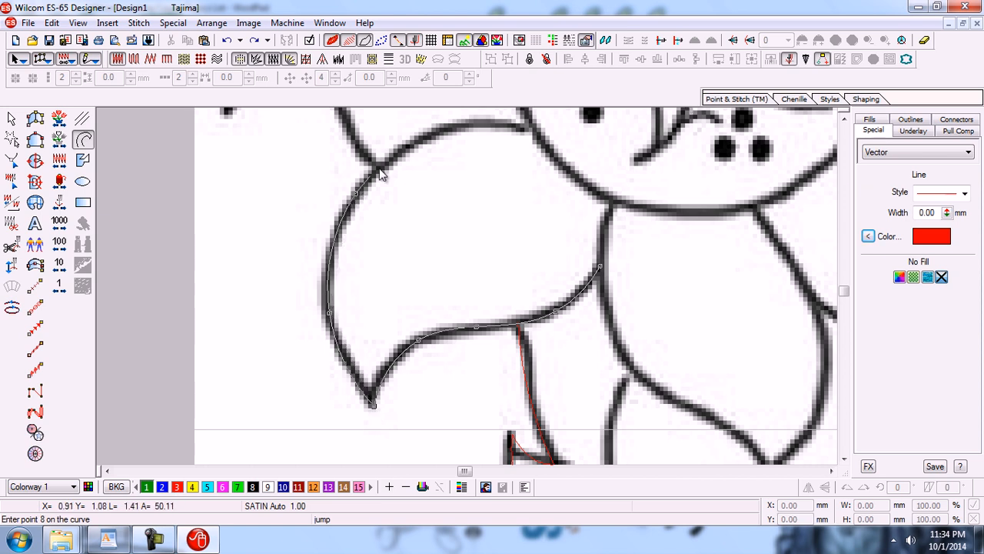
{"action": "left_click", "coordinate": [450, 129]}
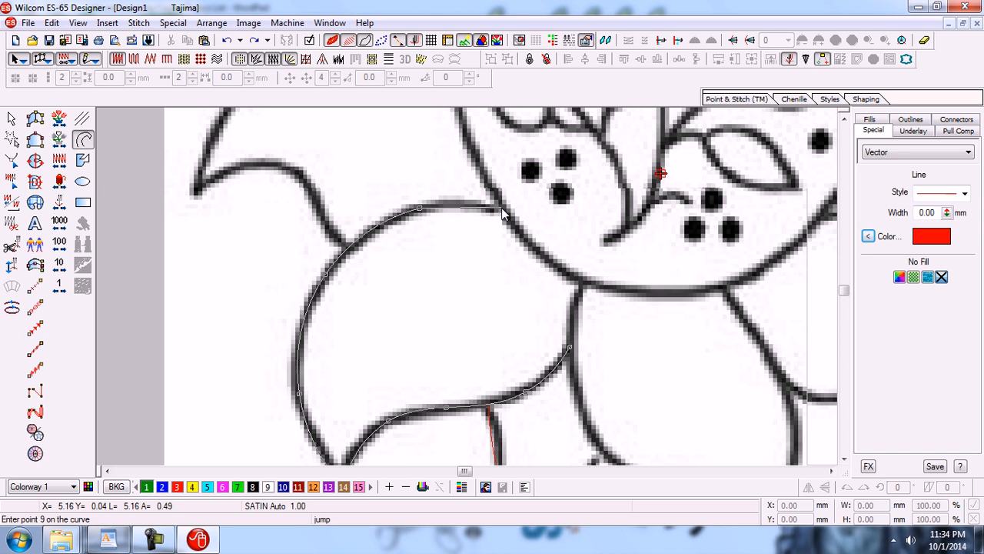
{"action": "left_click", "coordinate": [504, 215]}
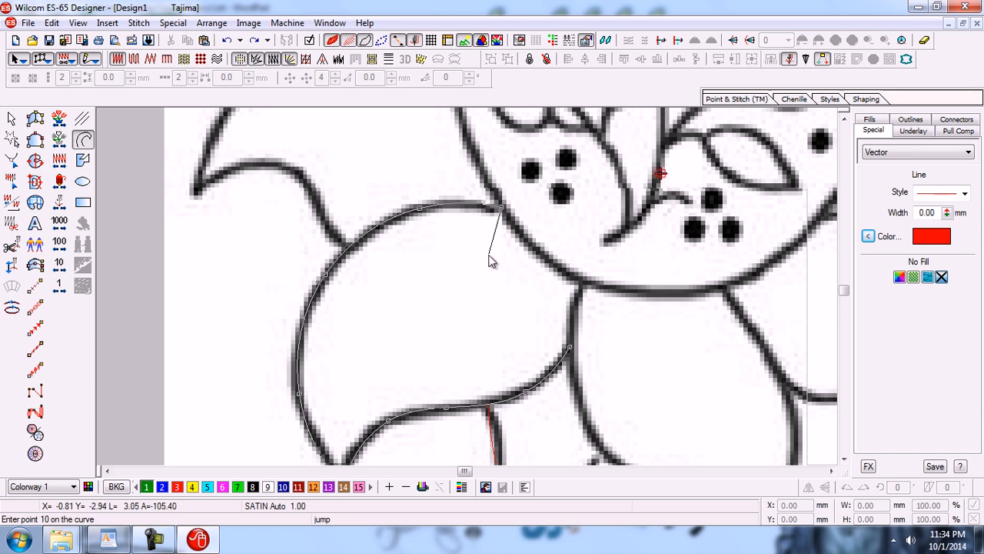
{"action": "key", "text": "Return"}
Hide the bitmap template to review the traced petal at a smaller zoom, and show the template again up close.
{"action": "key", "text": "d"}
{"action": "key", "text": "shift+z"}
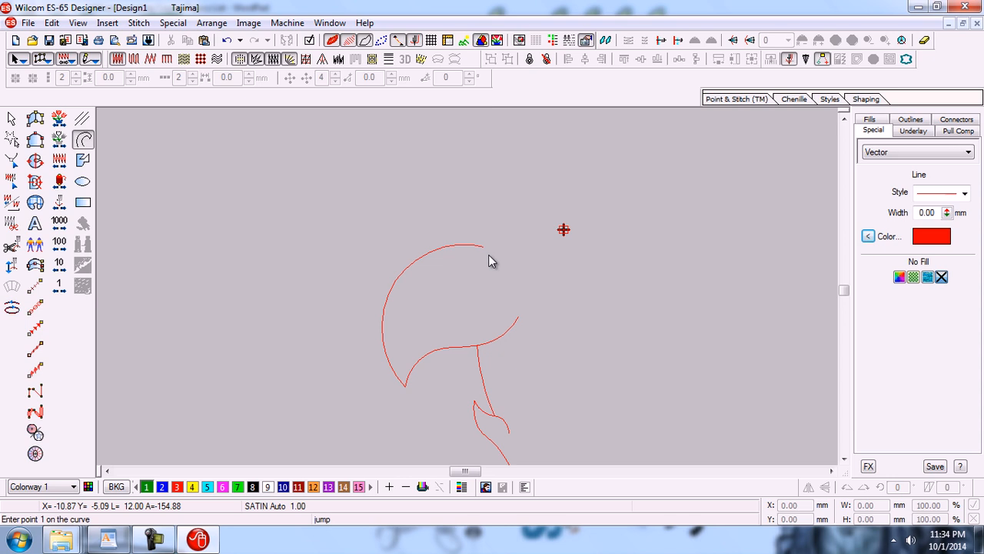
{"action": "key", "text": "z"}
{"action": "key", "text": "d"}
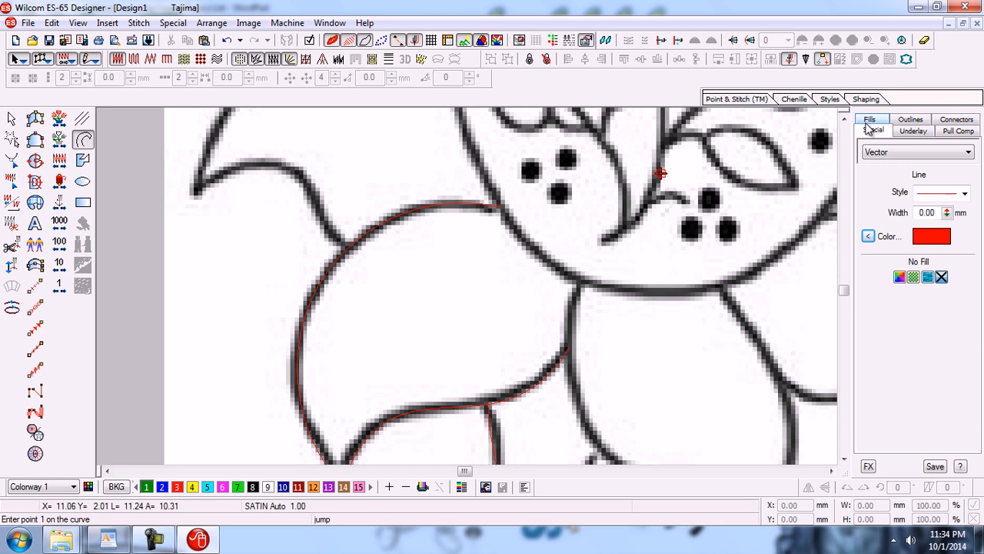
Trace the petal above the lower-left one, from its junction along the lower edge, around a corner point at the tip, to the center circle.
{"action": "key", "text": "shift+z"}
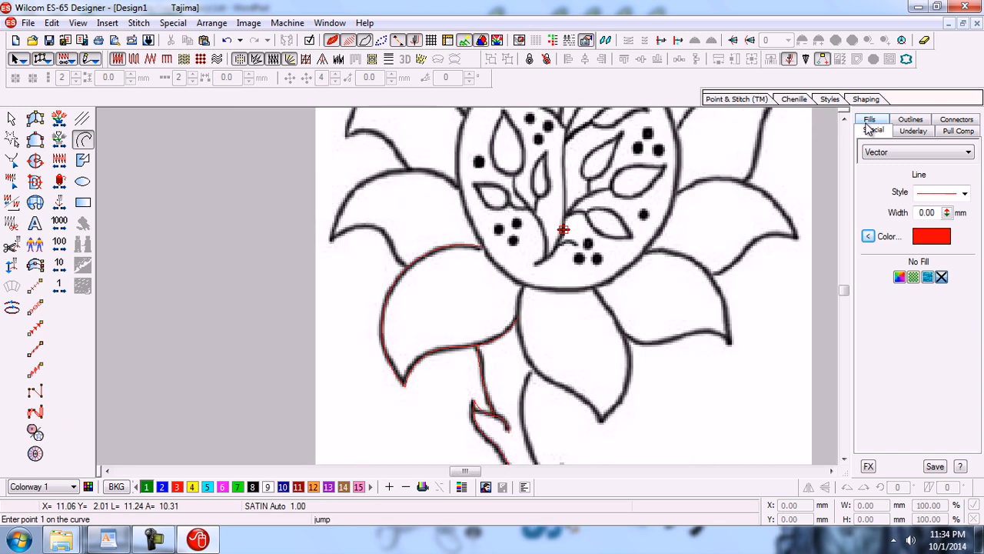
{"action": "key", "text": "b"}
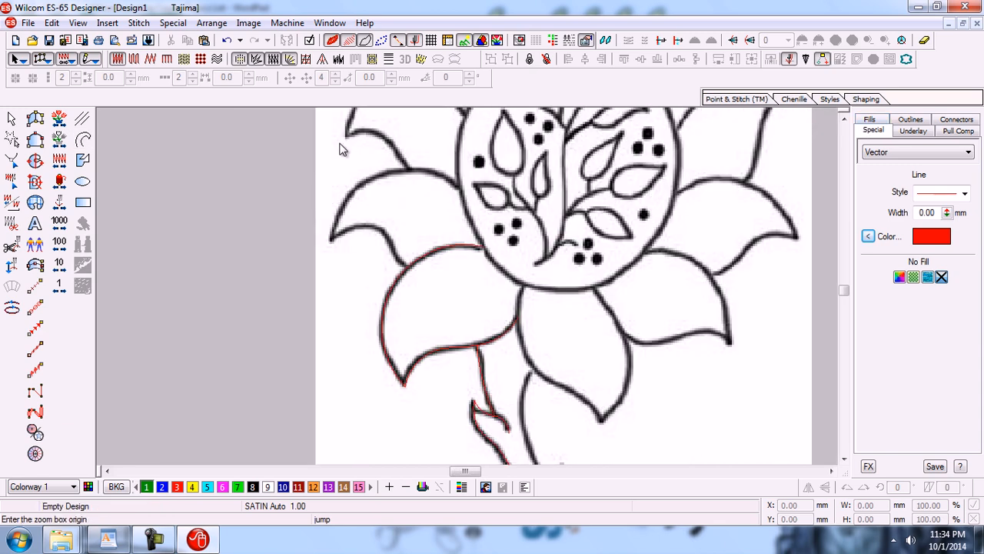
{"action": "left_click_drag", "start_coordinate": [316, 138], "coordinate": [523, 287]}
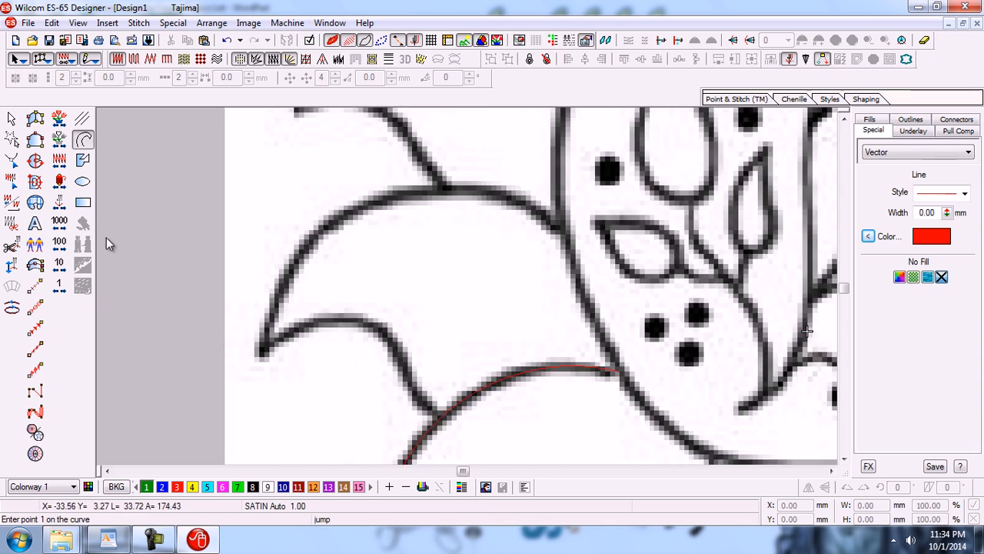
{"action": "left_click", "coordinate": [440, 417]}
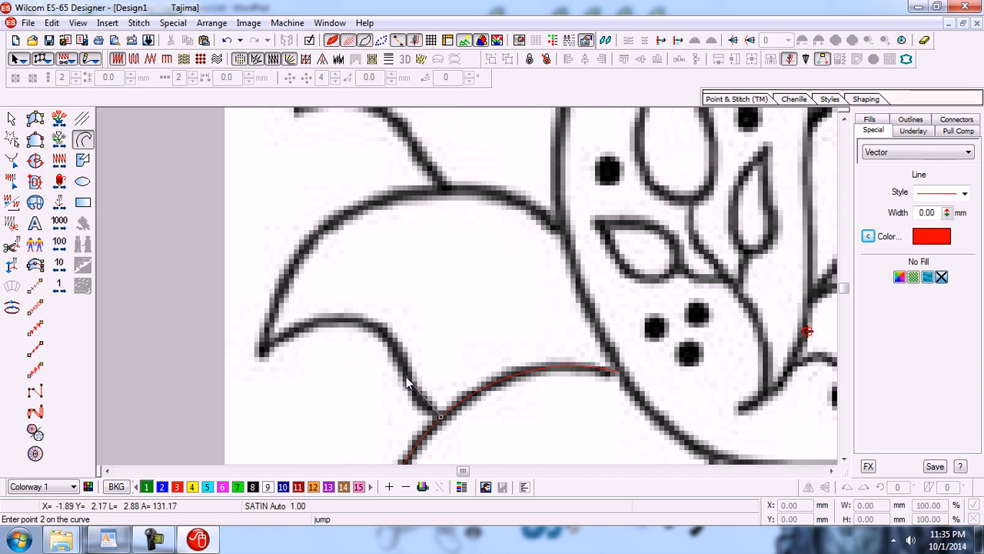
{"action": "left_click", "coordinate": [408, 382]}
{"action": "left_click", "coordinate": [382, 331]}
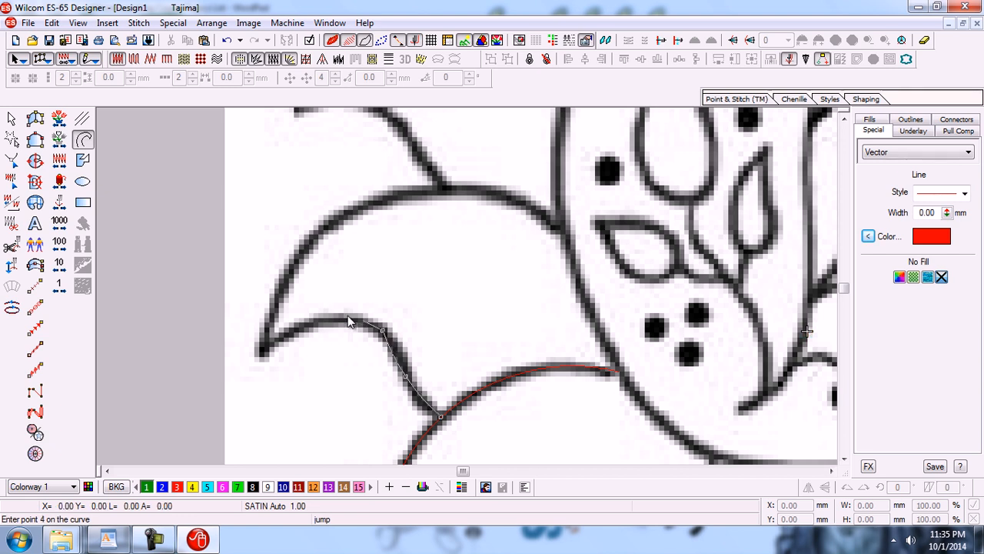
{"action": "left_click", "coordinate": [318, 324]}
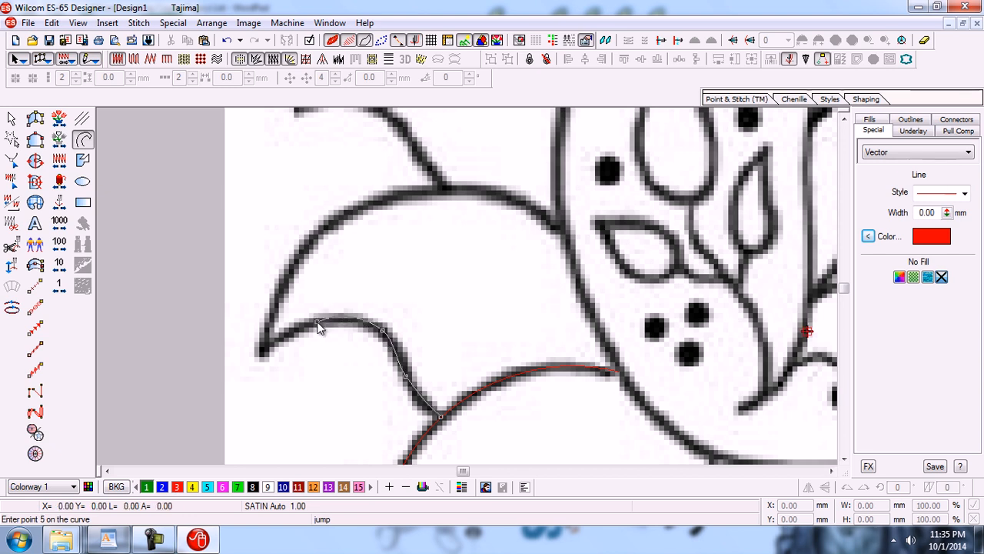
{"action": "left_click", "coordinate": [260, 357]}
{"action": "left_click", "coordinate": [330, 226]}
{"action": "left_click", "coordinate": [448, 192]}
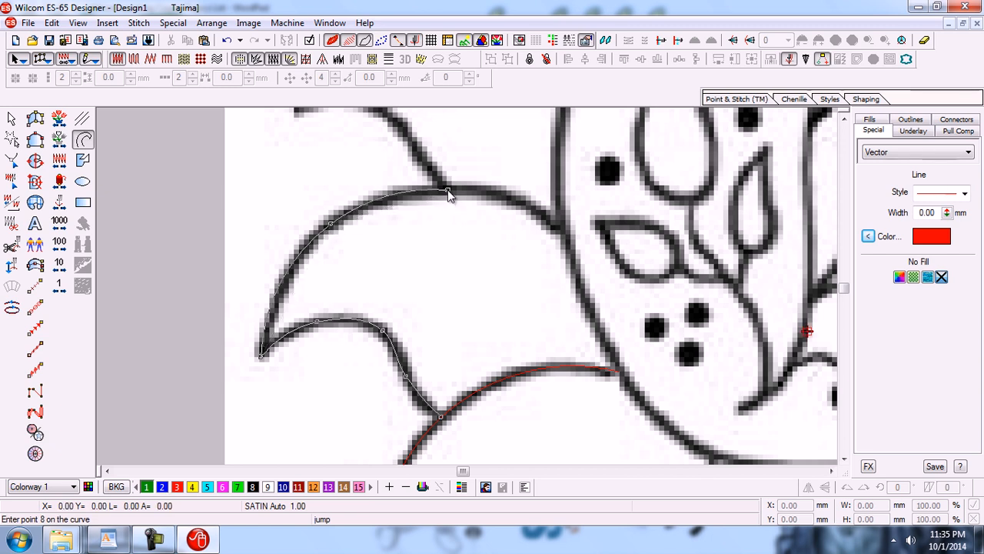
{"action": "left_click", "coordinate": [563, 233]}
{"action": "key", "text": "Return"}
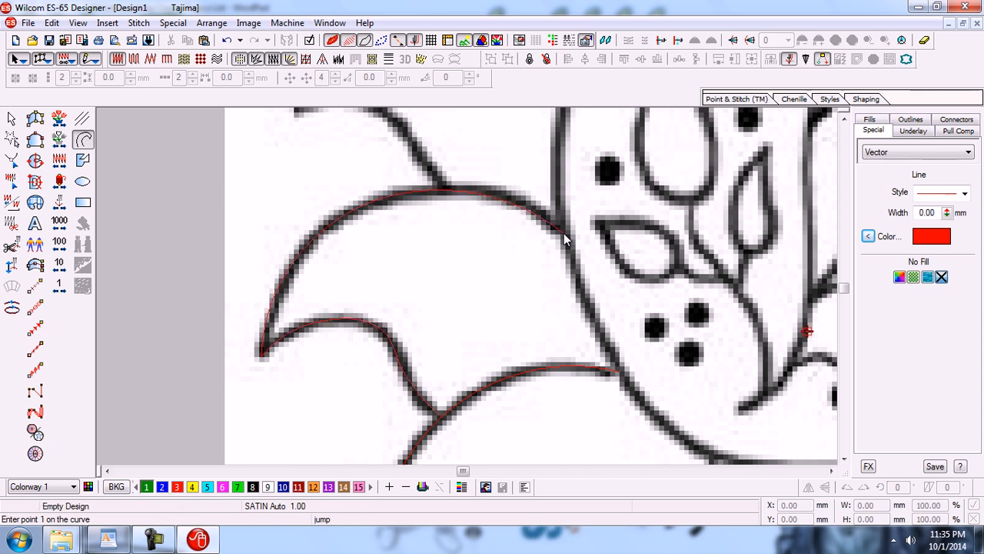
Check the smoothness of the new petal curve with the bitmap template hidden, comparing it with the template shown.
{"action": "key", "text": "shift+b"}
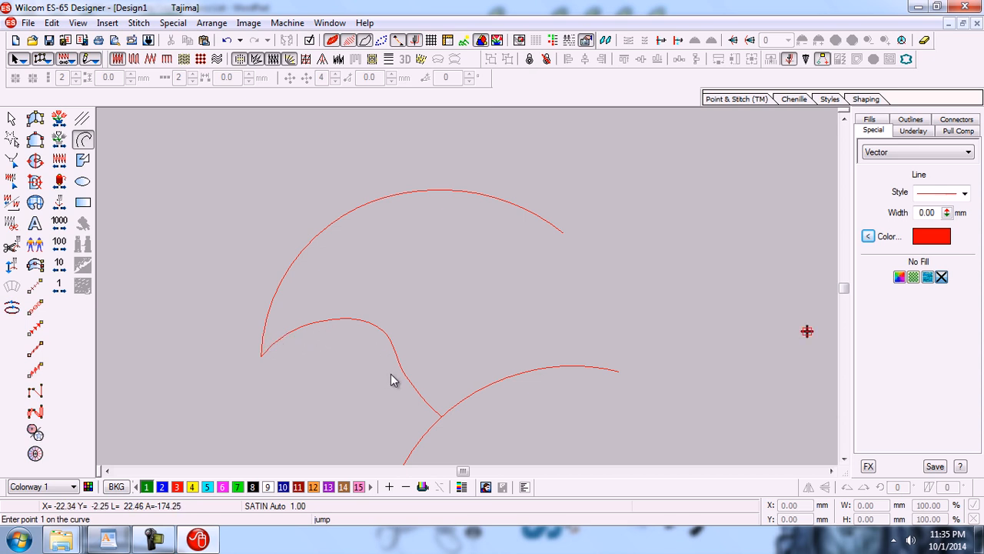
{"action": "key", "text": "shift+b"}
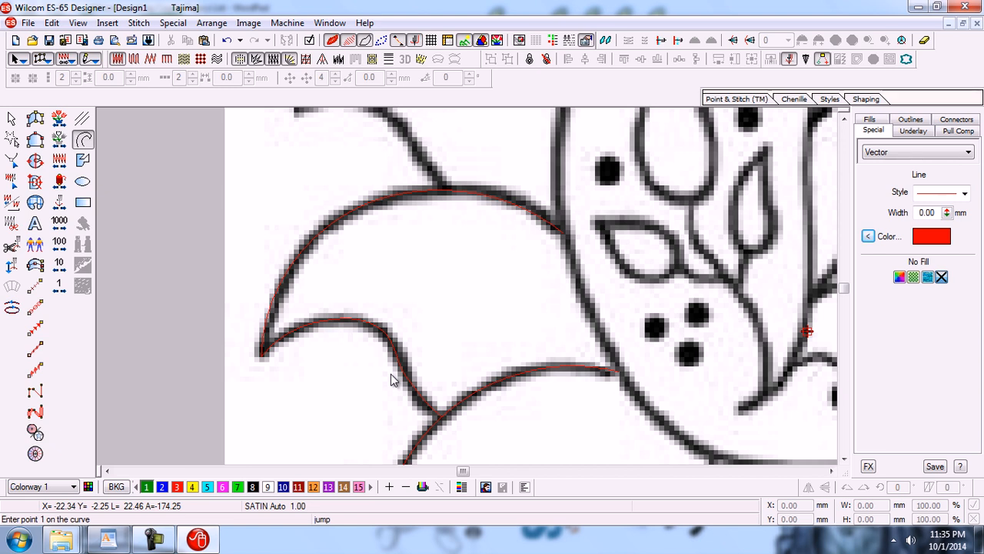
{"action": "key", "text": "b"}
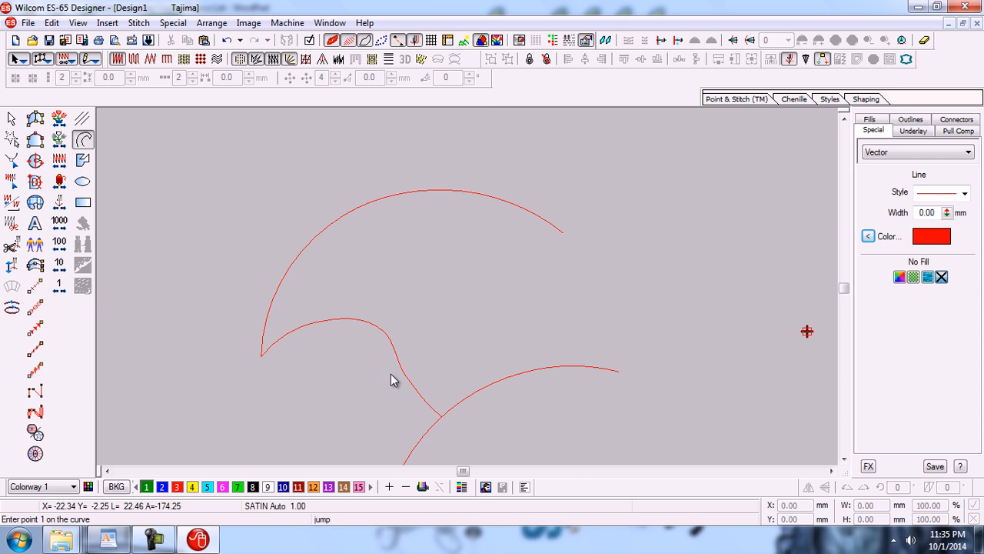
{"action": "key", "text": "b"}
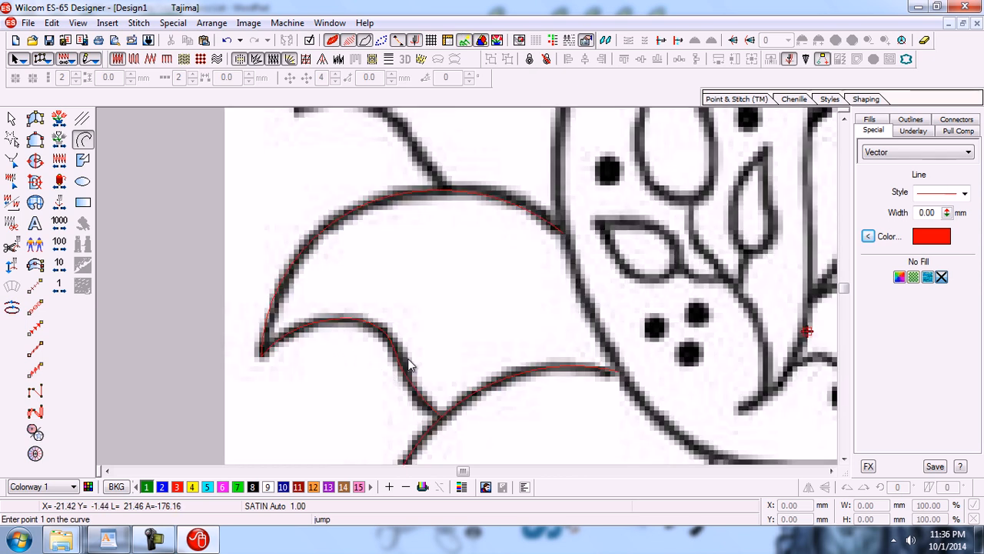
Reshape the petal's lower edge into a smooth arc by moving the curve point near the junction and deleting its neighbour, and compare it with the template.
{"action": "key", "text": "b"}
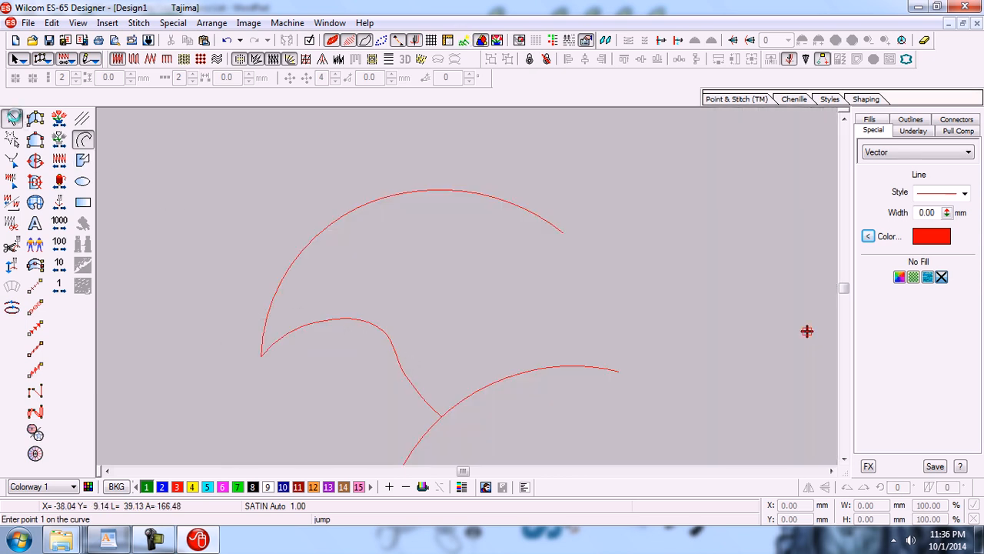
{"action": "left_click", "coordinate": [13, 118]}
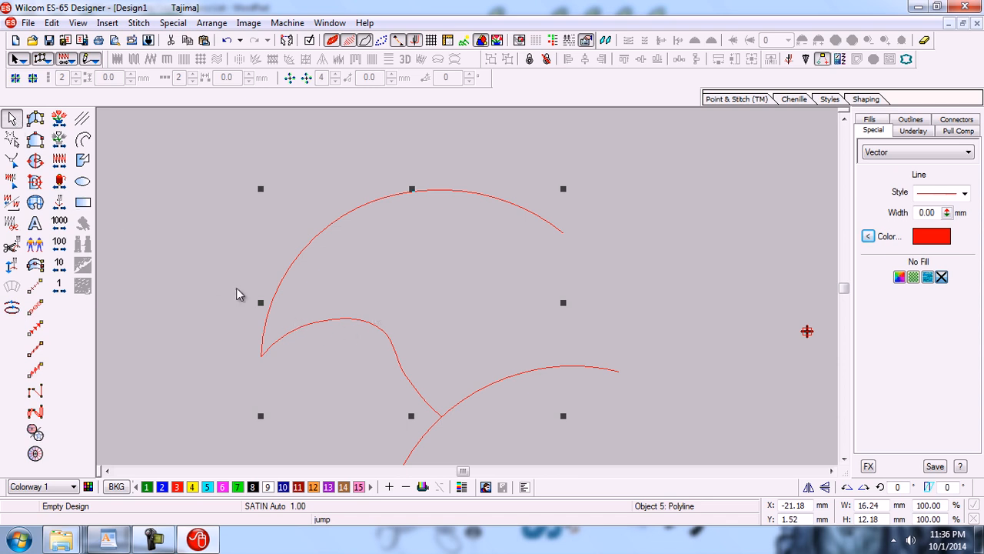
{"action": "key", "text": "h"}
{"action": "left_click_drag", "start_coordinate": [406, 375], "coordinate": [419, 366]}
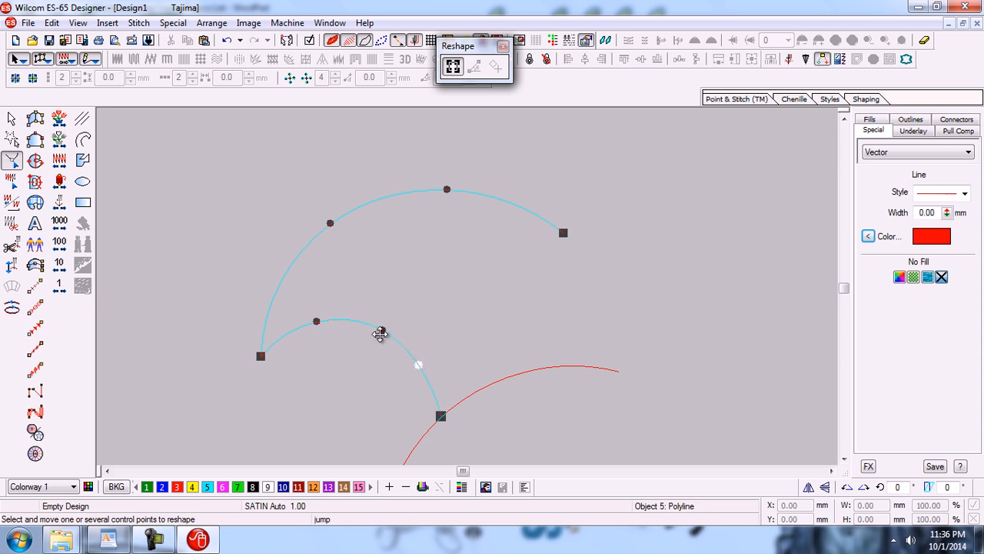
{"action": "right_click", "coordinate": [382, 331]}
{"action": "left_click_drag", "start_coordinate": [383, 331], "coordinate": [382, 331]}
{"action": "left_click_drag", "start_coordinate": [419, 364], "coordinate": [425, 355]}
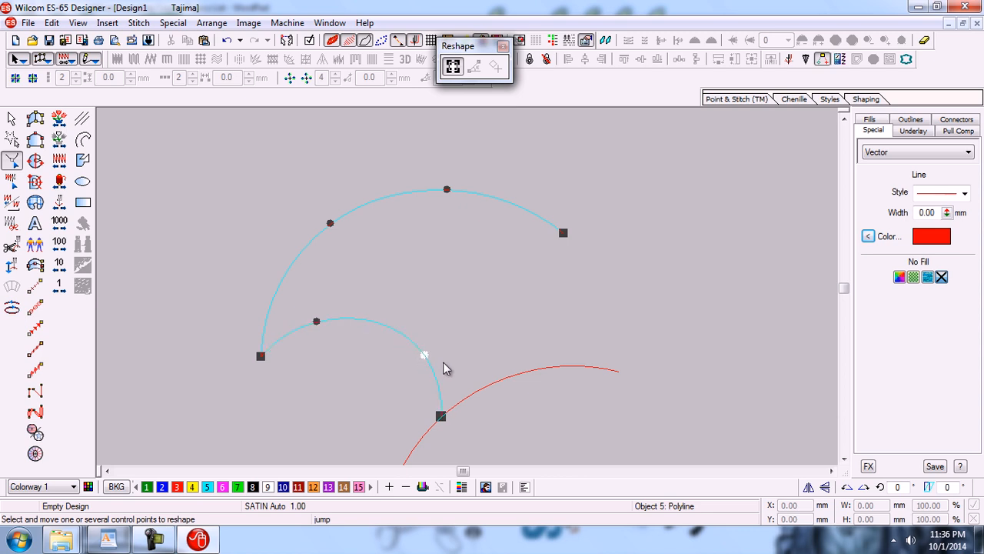
{"action": "key", "text": "Escape"}
{"action": "key", "text": "shift+b"}
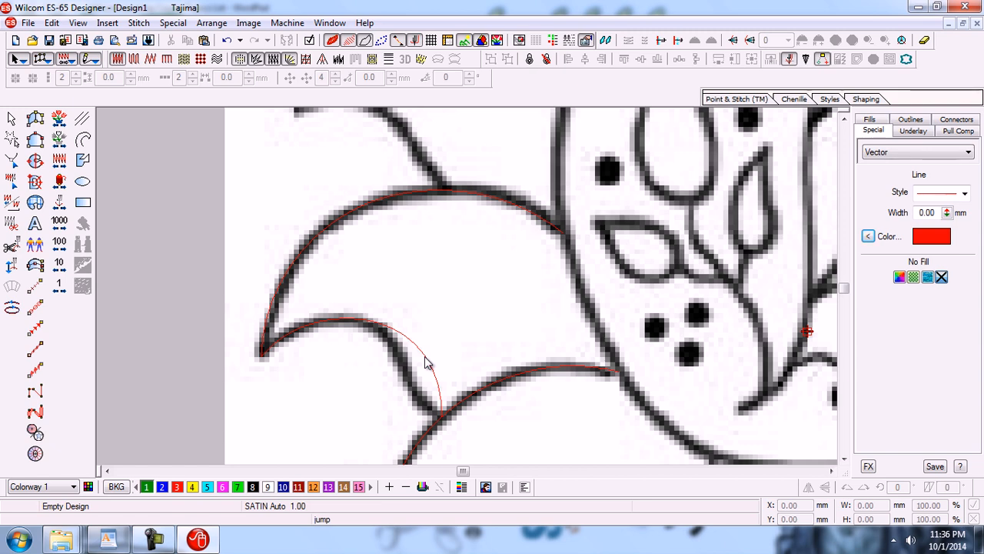
{"action": "key", "text": "d"}
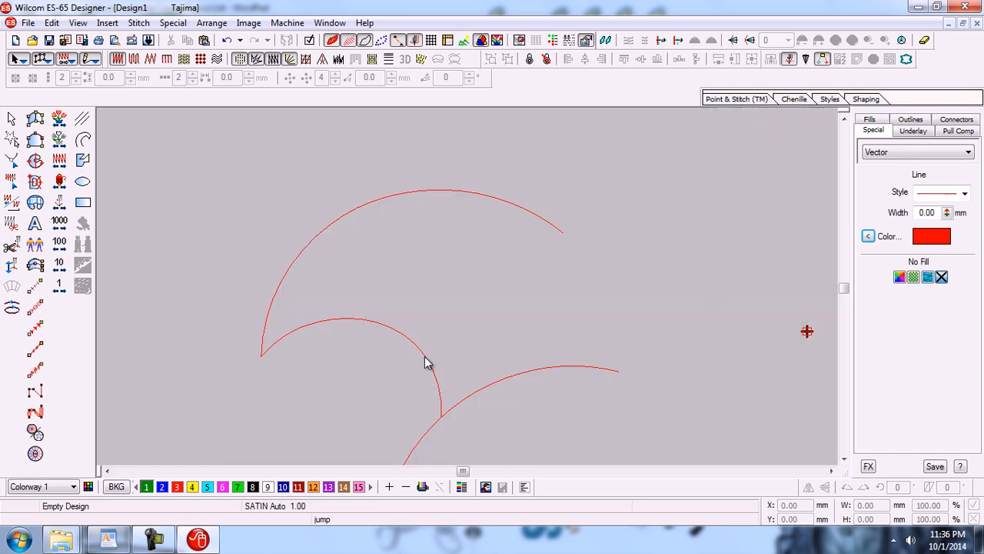
{"action": "key", "text": "d"}
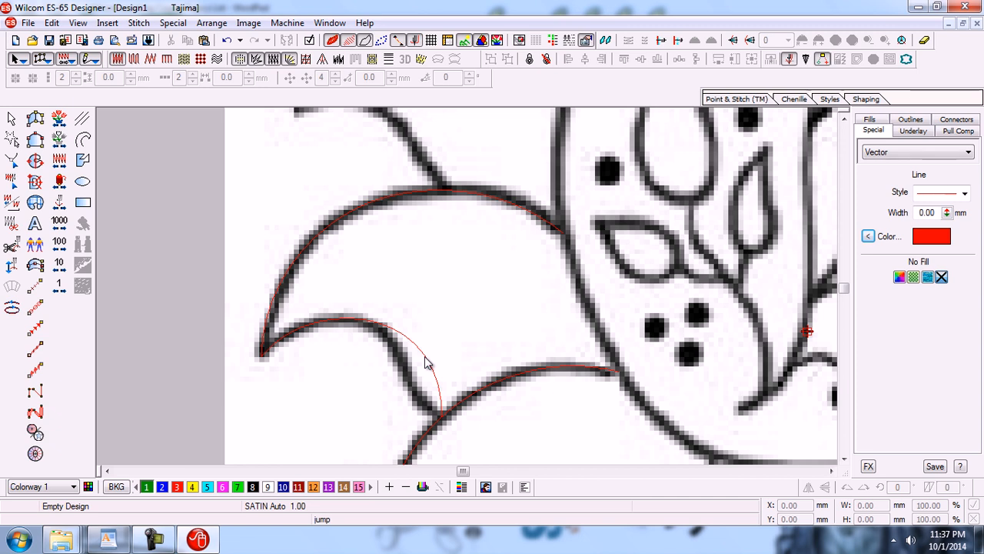
Undo the three reshape edits and review the petal's original lower edge with the template hidden and shown.
{"action": "key", "text": "ctrl+z"}
{"action": "key", "text": "ctrl+z"}
{"action": "key", "text": "ctrl+z"}
{"action": "key", "text": "d"}
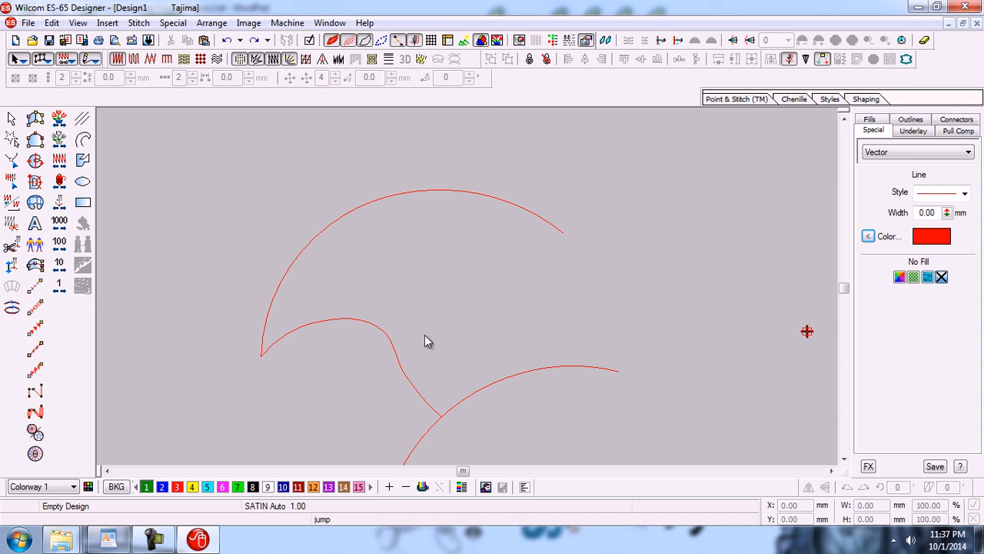
{"action": "key", "text": "d"}
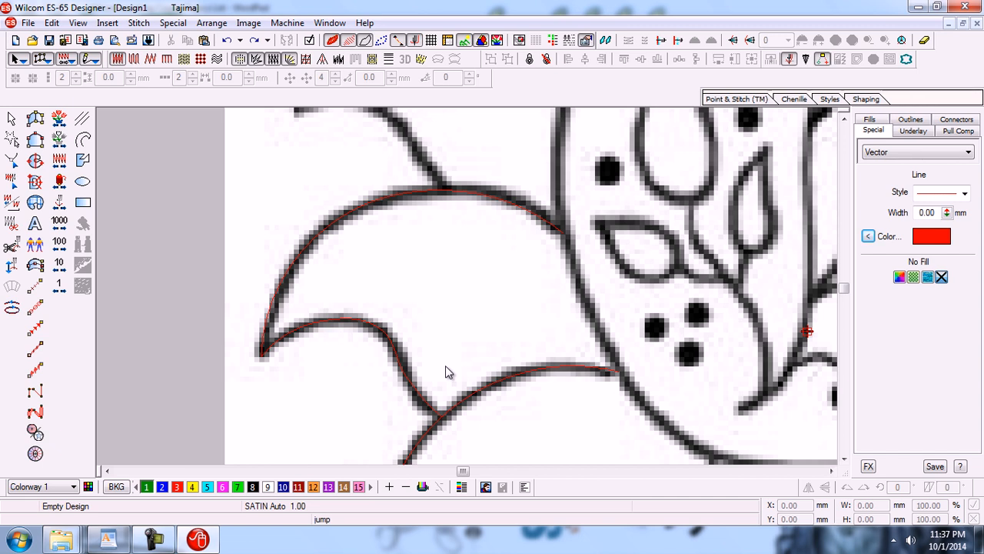
Redo the three reshape edits and compare the rounded lower edge with the template hidden and shown.
{"action": "key", "text": "ctrl+y"}
{"action": "key", "text": "ctrl+y"}
{"action": "key", "text": "ctrl+y"}
{"action": "key", "text": "shift+b"}
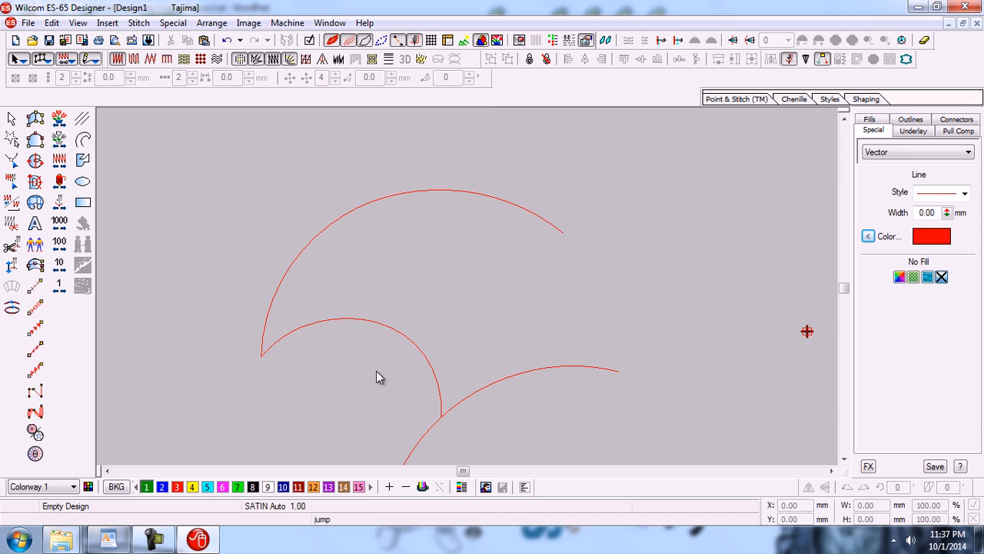
{"action": "key", "text": "shift+b"}
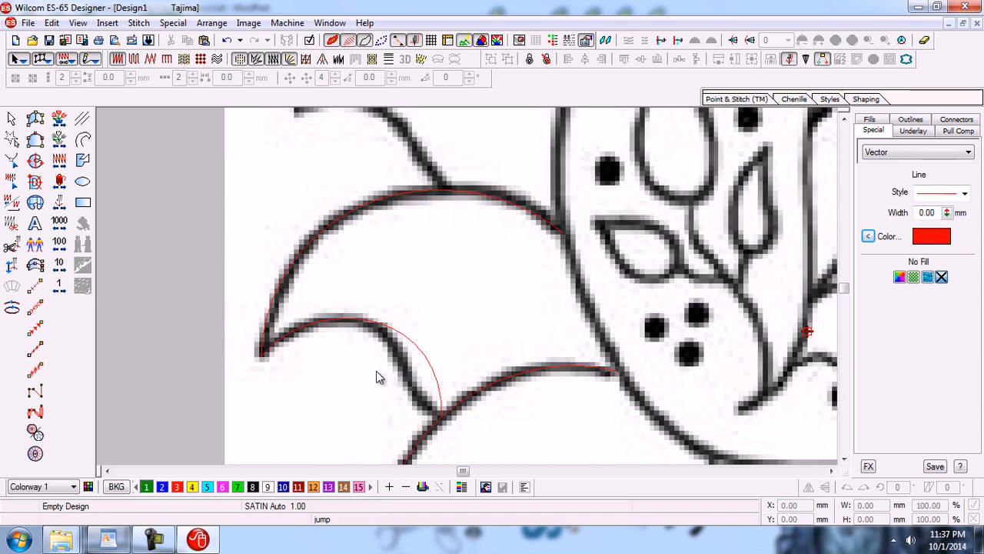
Start an open vector curve where the third left petal's lower edge meets the top of the petal below it.
{"action": "left_click", "coordinate": [844, 119]}
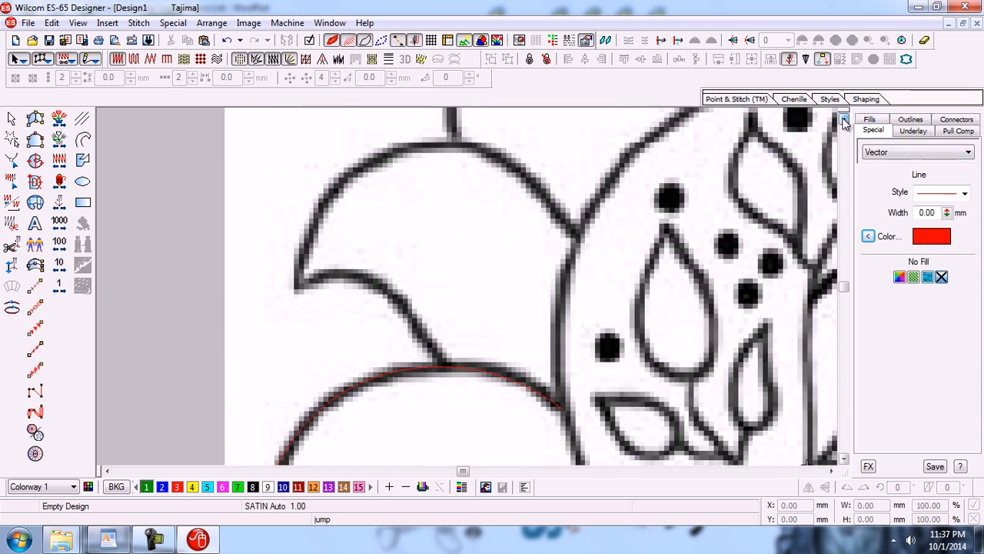
{"action": "left_click", "coordinate": [83, 139]}
{"action": "left_click", "coordinate": [154, 539]}
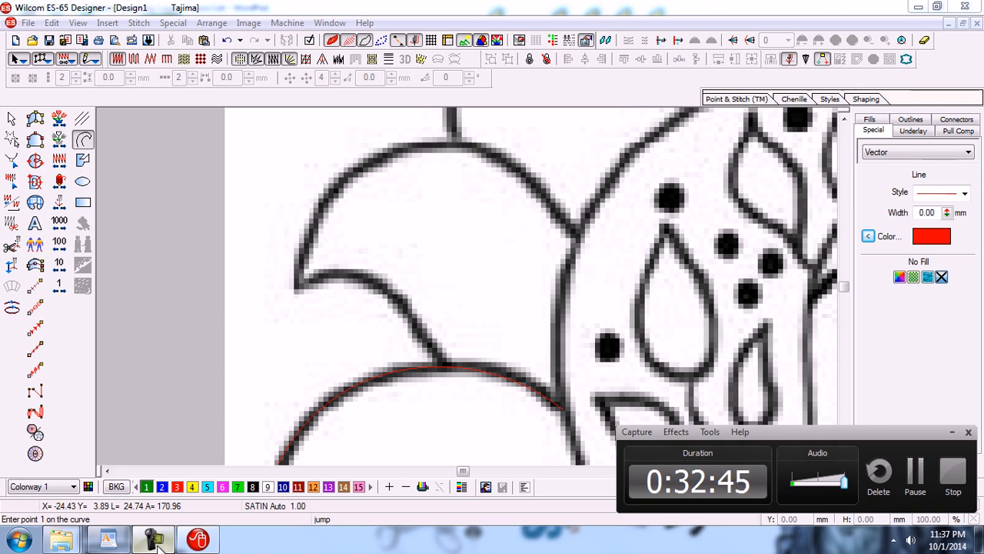
{"action": "left_click", "coordinate": [154, 540]}
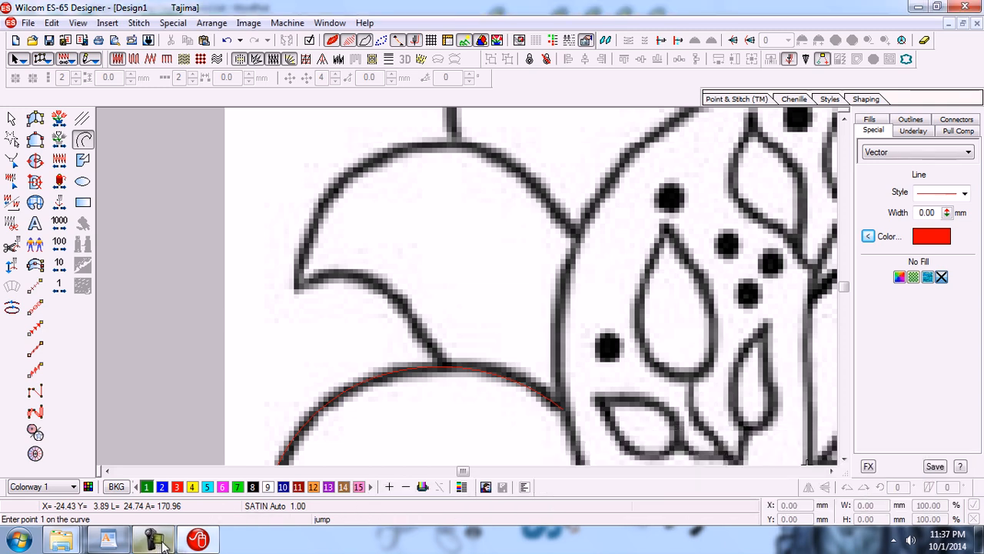
{"action": "left_click", "coordinate": [443, 367]}
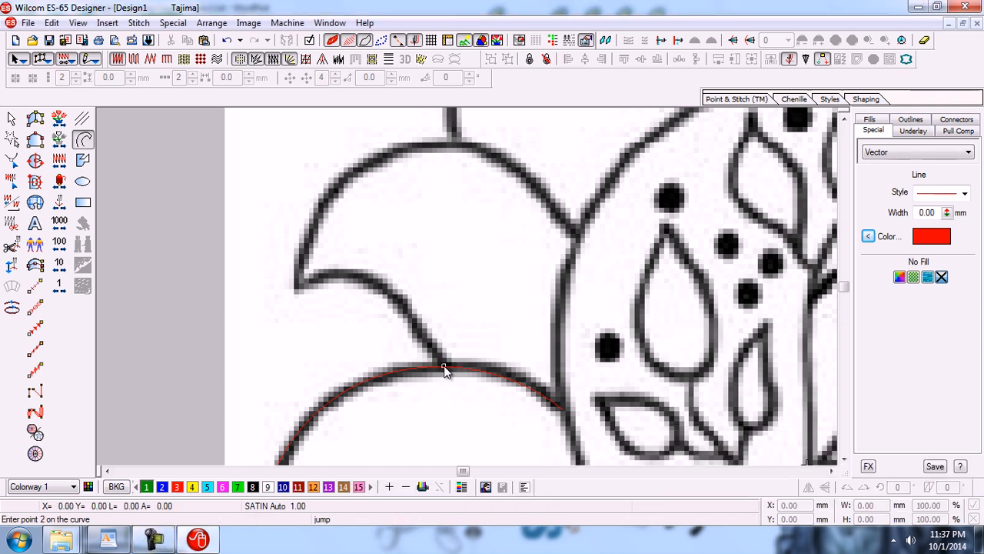
Try tracing the third left petal's lower edge with points at the bend and the tip, and remove those two points.
{"action": "left_click", "coordinate": [400, 299]}
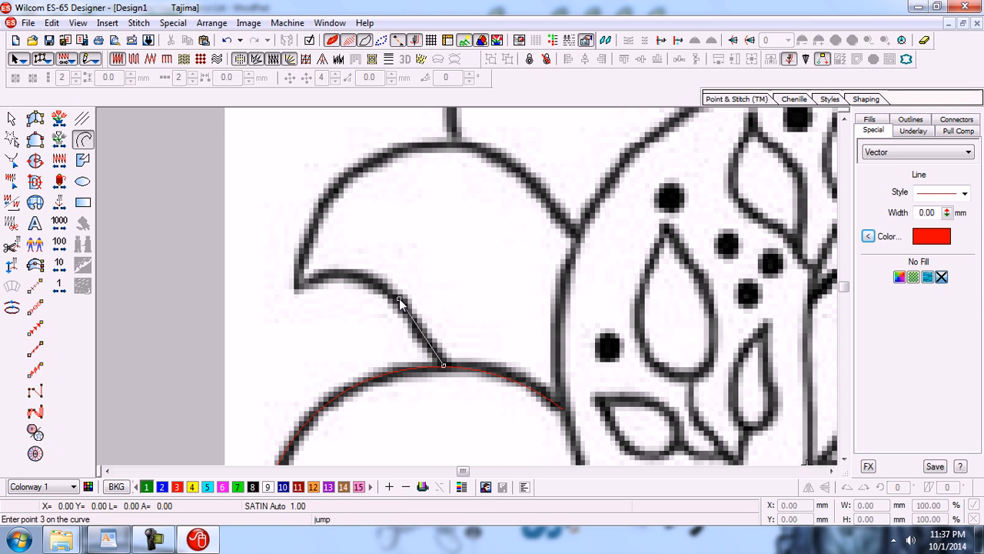
{"action": "left_click", "coordinate": [298, 291]}
{"action": "key", "text": "BackSpace"}
{"action": "key", "text": "BackSpace"}
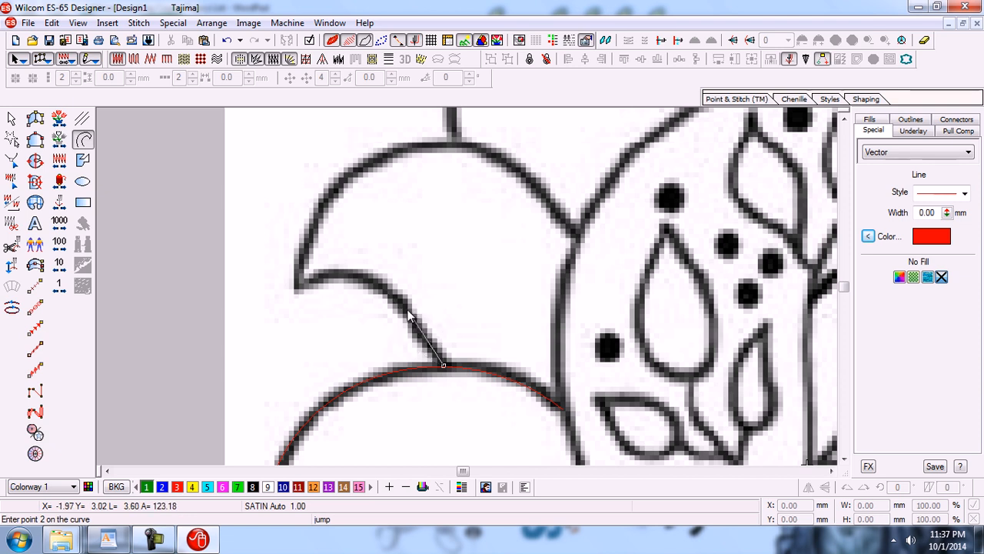
Trace the third left petal with curve points along its lower edge, a corner point at the tip, and its upper edge to the center shape.
{"action": "left_click", "coordinate": [352, 274]}
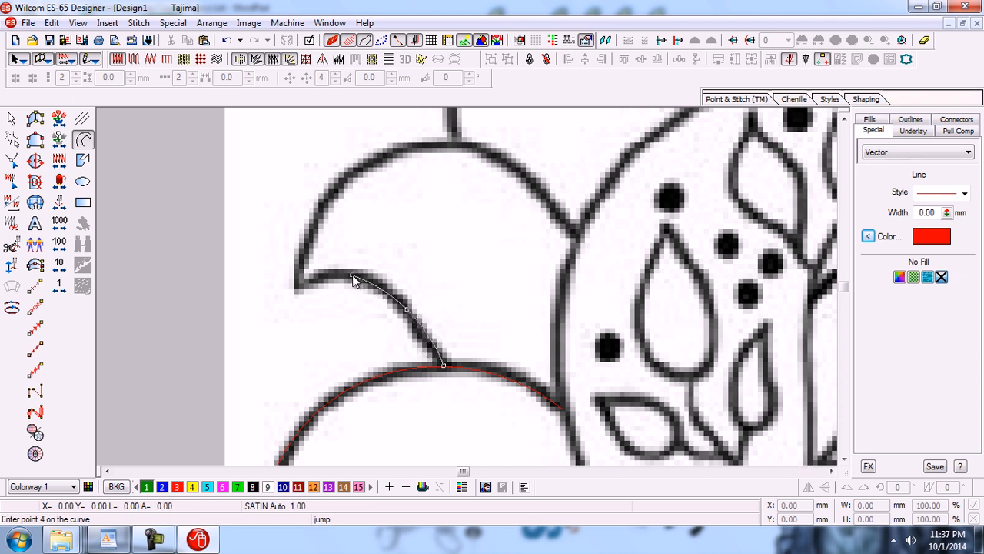
{"action": "left_click", "coordinate": [297, 291]}
{"action": "left_click", "coordinate": [348, 176]}
{"action": "left_click", "coordinate": [445, 145]}
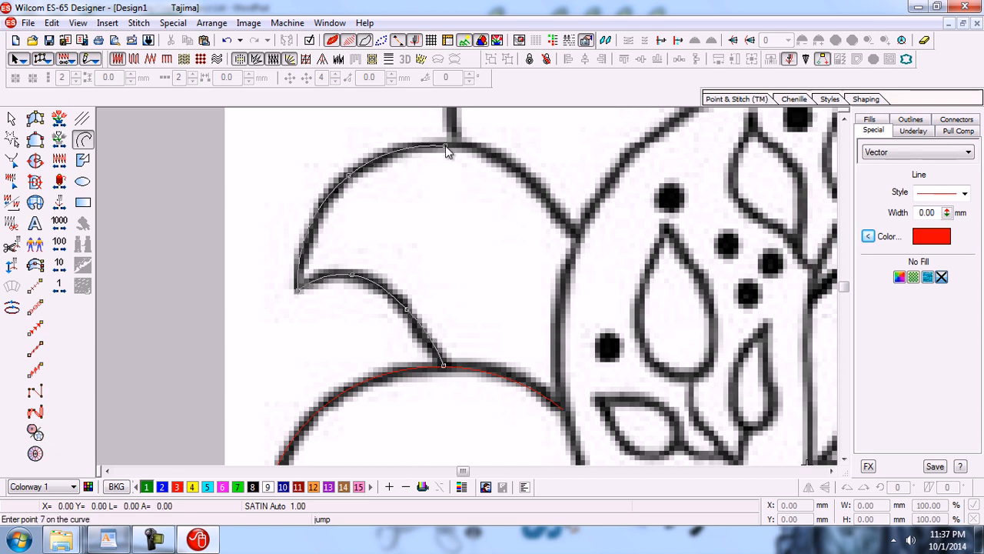
{"action": "left_click", "coordinate": [528, 180]}
{"action": "left_click", "coordinate": [578, 234]}
{"action": "key", "text": "Return"}
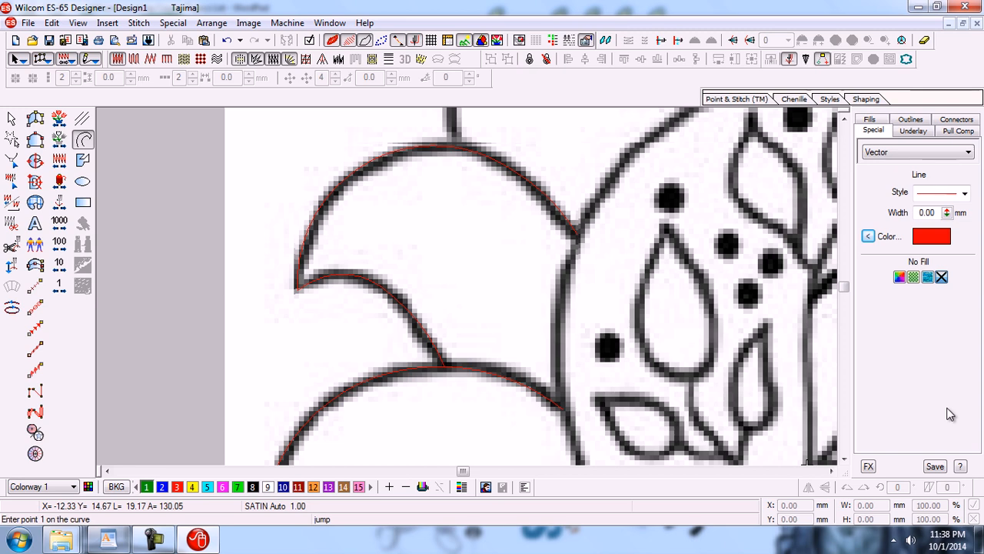
Start an open vector curve at the top of the third left petal and trace the fourth petal's left edge with closely spaced curve points up to its tip.
{"action": "key", "text": "shift+z"}
{"action": "key", "text": "shift+z"}
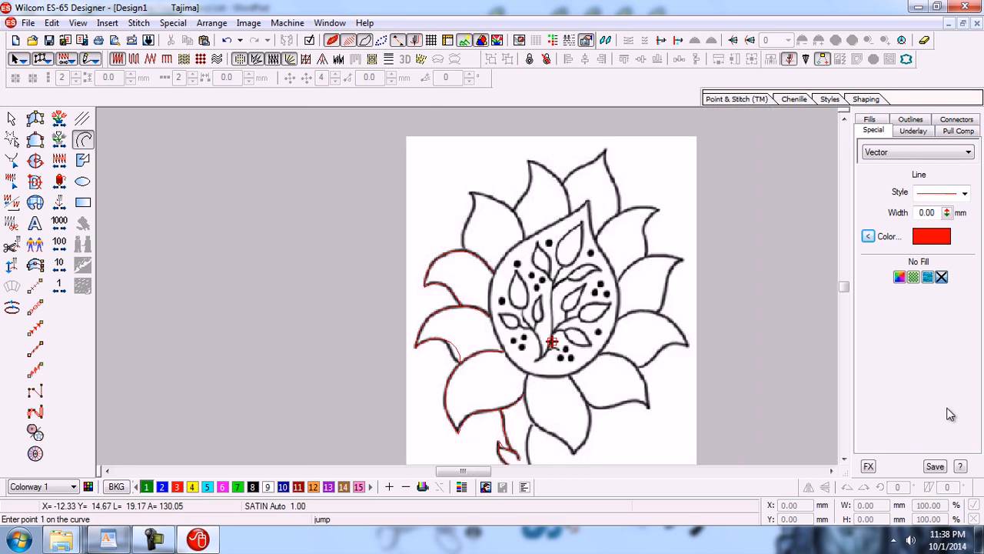
{"action": "key", "text": "b"}
{"action": "left_click", "coordinate": [443, 182]}
{"action": "left_click", "coordinate": [542, 292]}
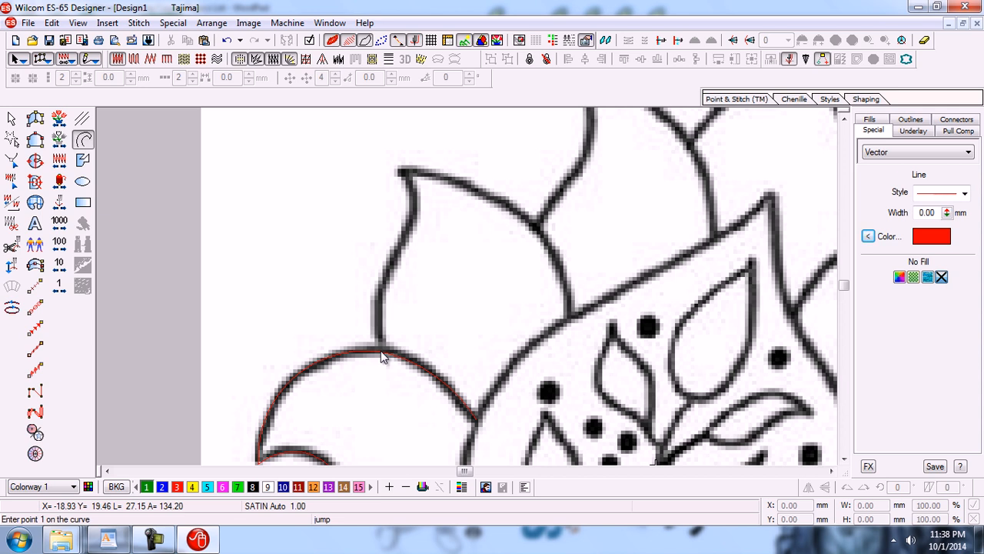
{"action": "key", "text": "b"}
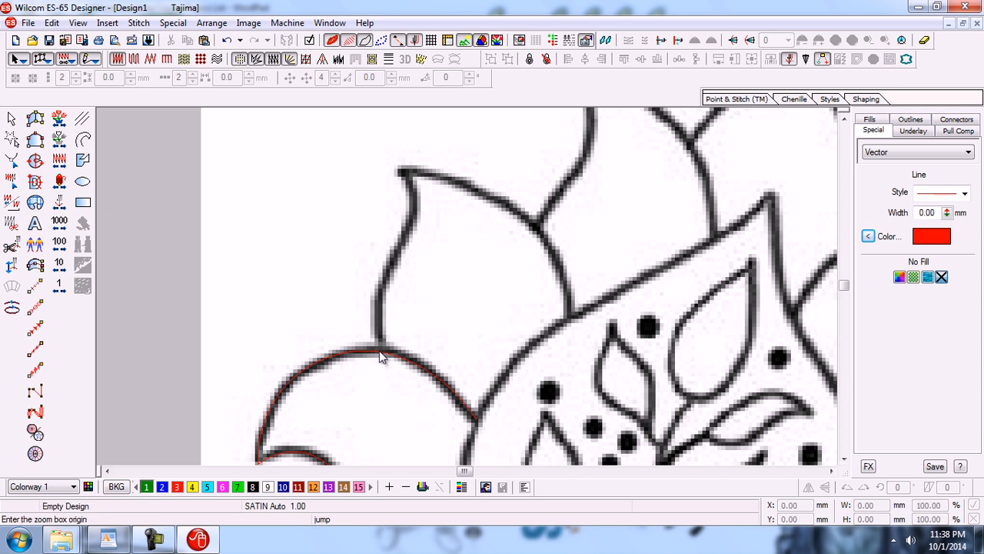
{"action": "left_click_drag", "start_coordinate": [346, 156], "coordinate": [605, 424]}
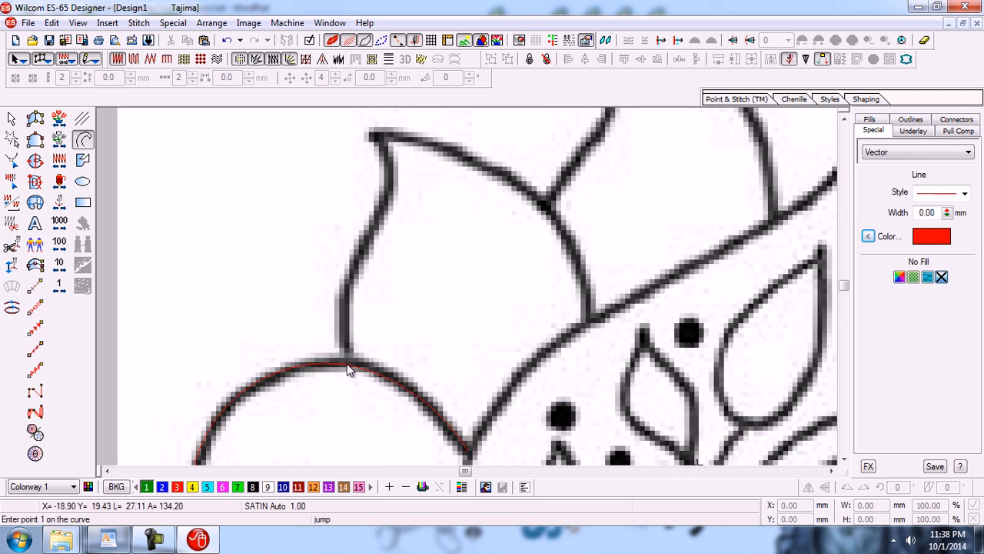
{"action": "left_click", "coordinate": [345, 364]}
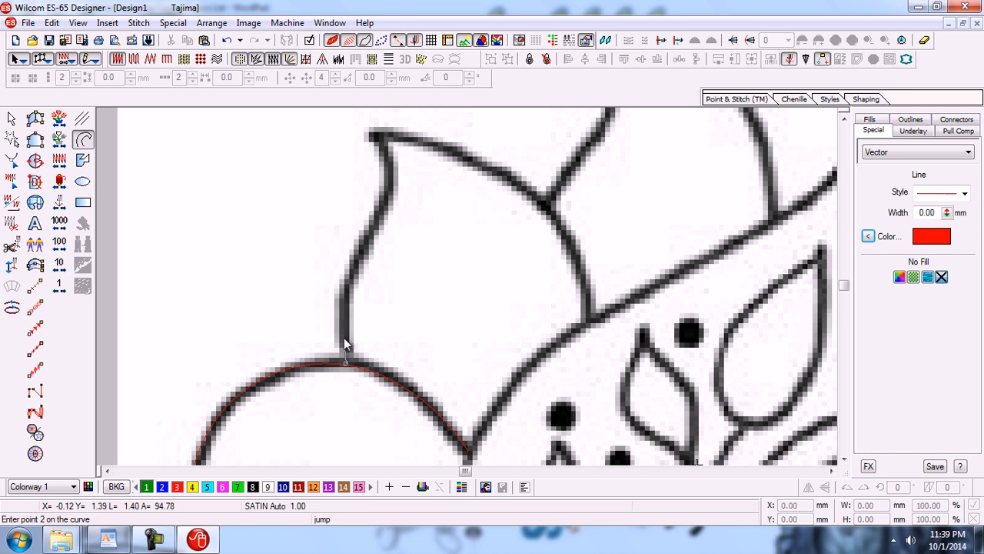
{"action": "left_click", "coordinate": [356, 266]}
{"action": "left_click", "coordinate": [366, 245]}
{"action": "left_click", "coordinate": [375, 226]}
{"action": "left_click", "coordinate": [386, 200]}
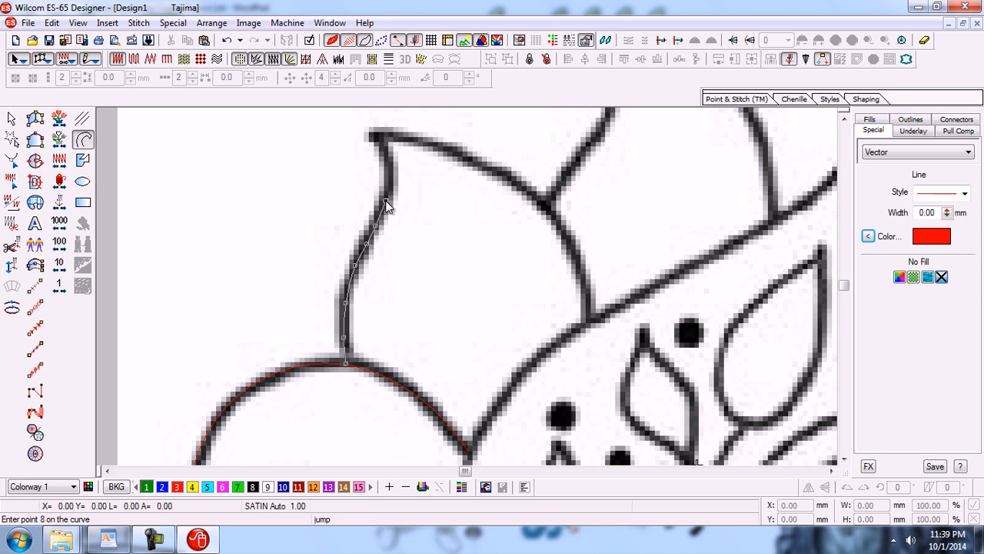
{"action": "left_click", "coordinate": [388, 168]}
{"action": "left_click", "coordinate": [386, 151]}
{"action": "left_click", "coordinate": [371, 136]}
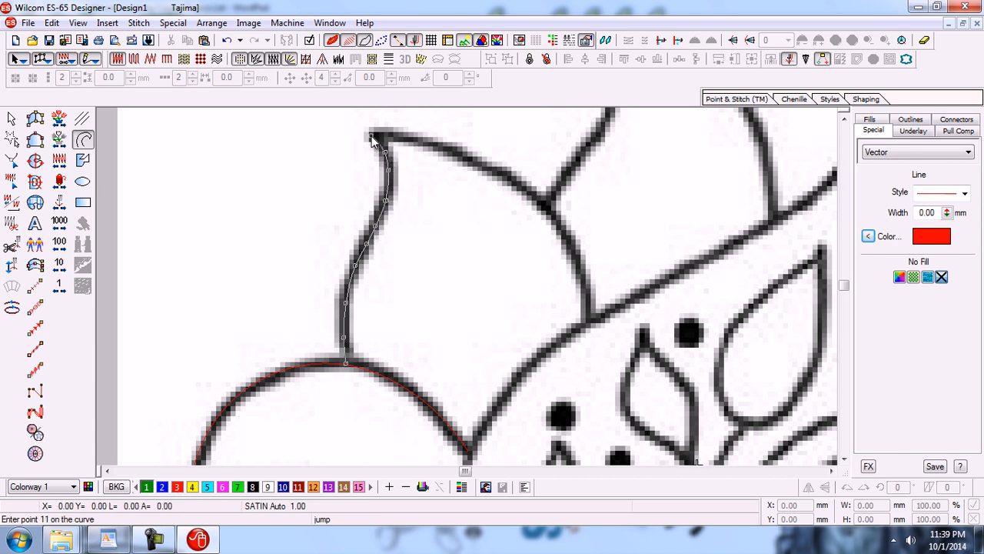
Trace the fourth petal's upper edge with closely spaced curve points and finish the curve where it meets the center shape.
{"action": "left_click", "coordinate": [391, 135]}
{"action": "left_click", "coordinate": [422, 146]}
{"action": "left_click", "coordinate": [461, 160]}
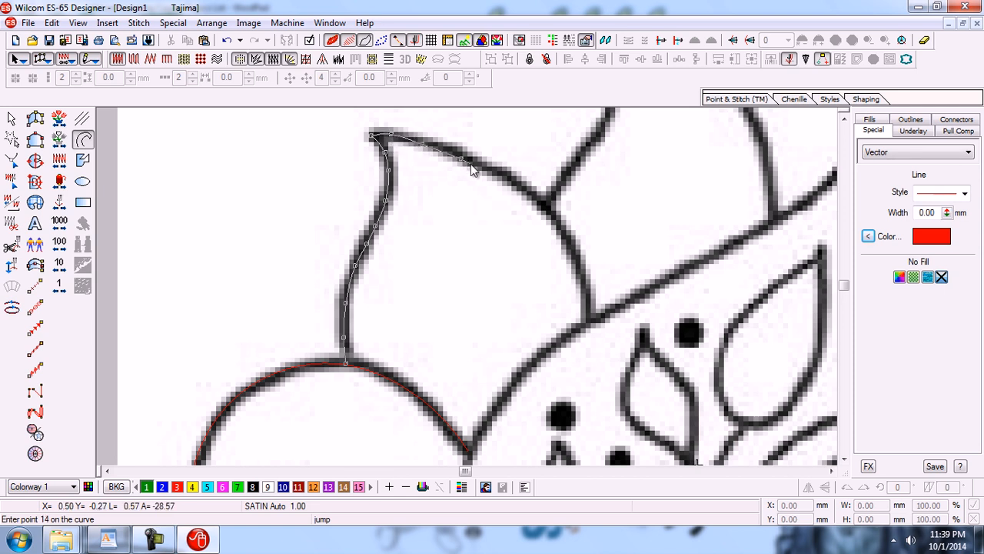
{"action": "left_click", "coordinate": [523, 188]}
{"action": "left_click", "coordinate": [551, 212]}
{"action": "left_click", "coordinate": [573, 248]}
{"action": "left_click", "coordinate": [586, 286]}
{"action": "left_click", "coordinate": [590, 323]}
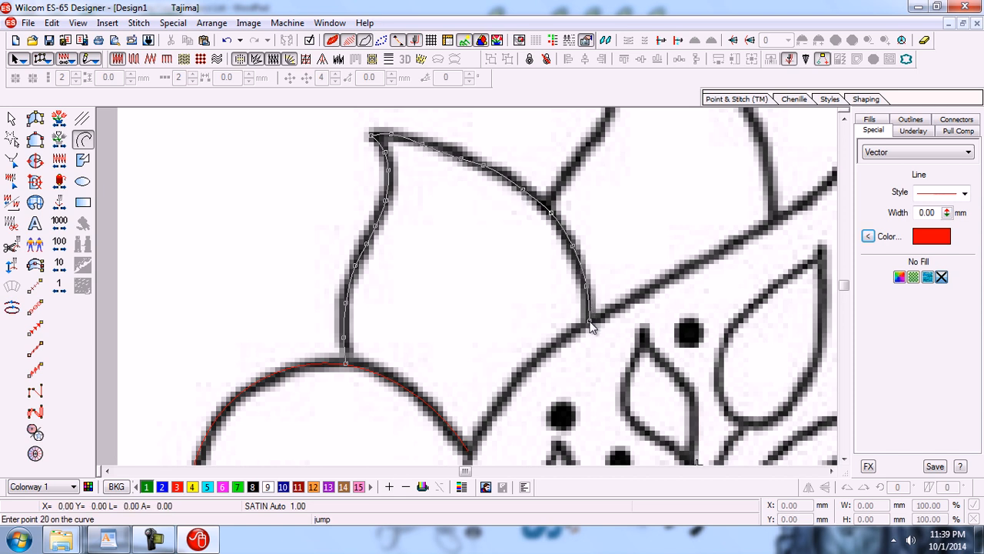
{"action": "key", "text": "Return"}
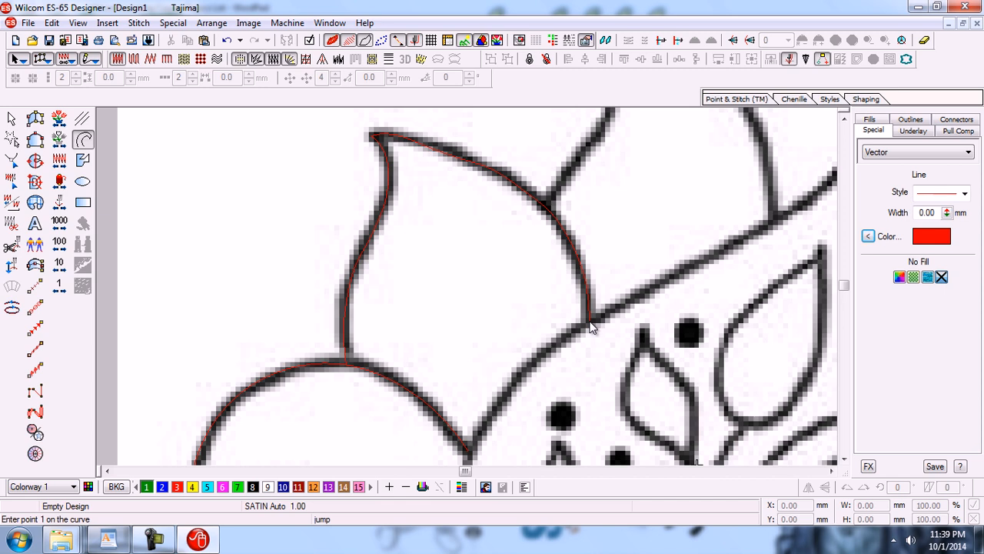
Hide the template, examine the fourth petal curve's shape and control points, and show the template again.
{"action": "key", "text": "d"}
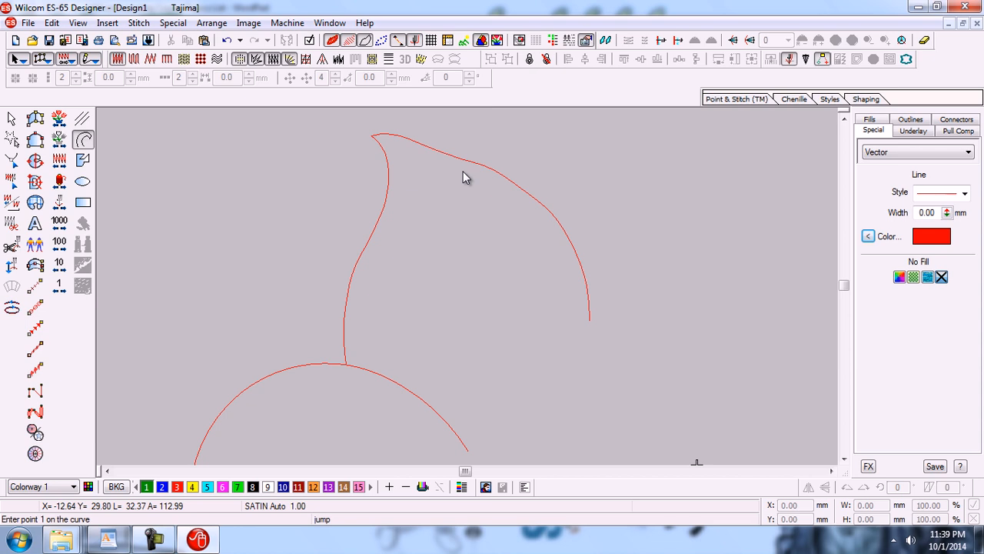
{"action": "key", "text": "h"}
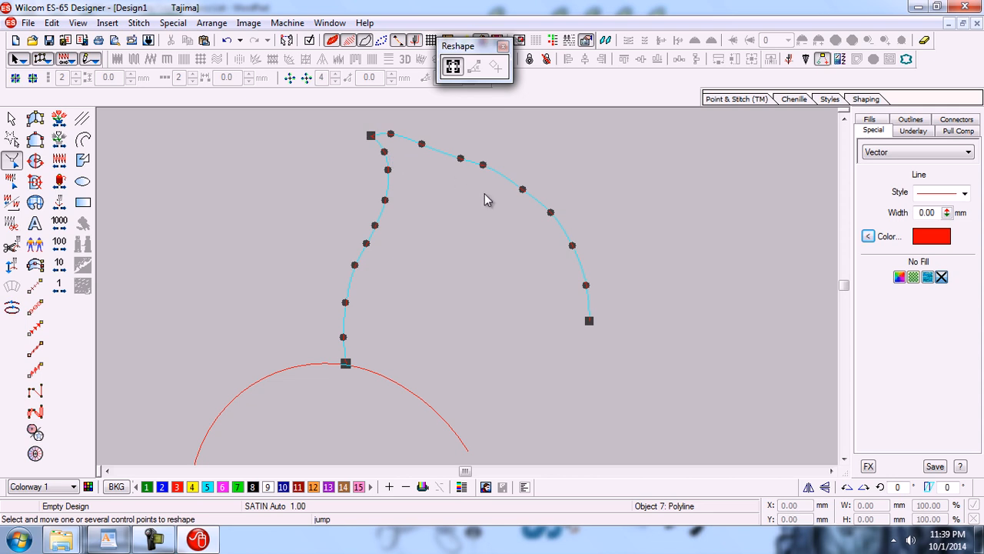
{"action": "key", "text": "Escape"}
{"action": "key", "text": "d"}
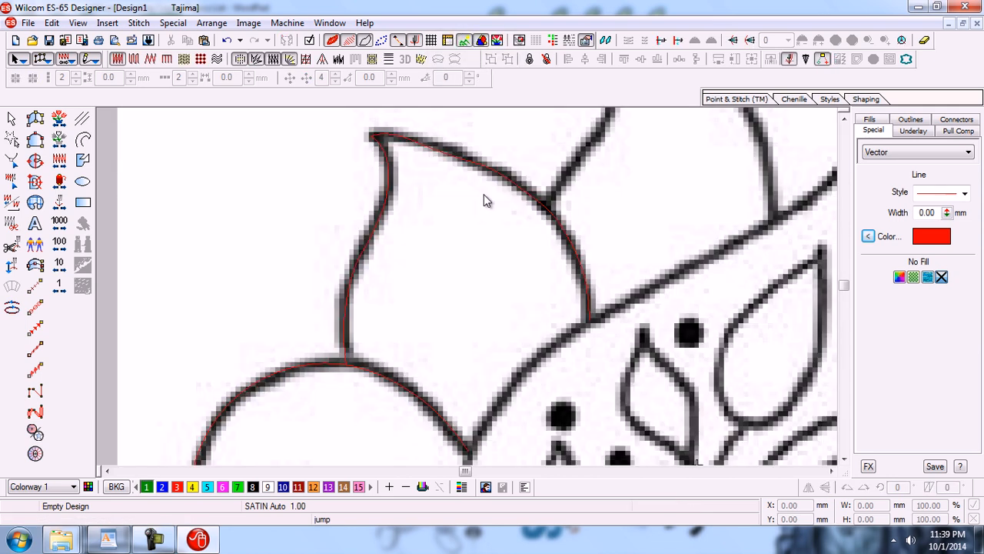
Retrace the fourth petal with three curve points on its left edge, a corner at the tip, and two curve points on its upper edge.
{"action": "left_click", "coordinate": [84, 141]}
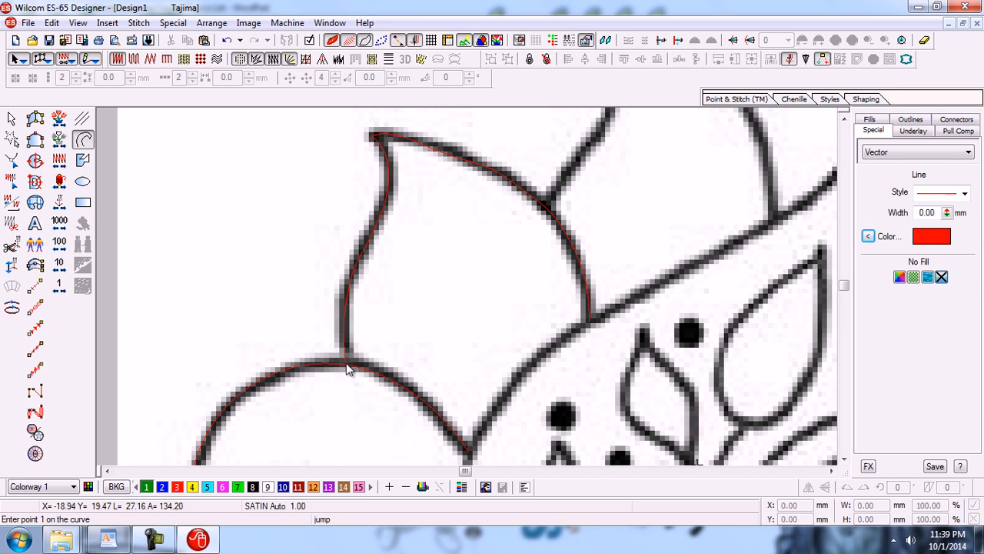
{"action": "left_click", "coordinate": [346, 367]}
{"action": "left_click", "coordinate": [352, 274]}
{"action": "left_click", "coordinate": [380, 213]}
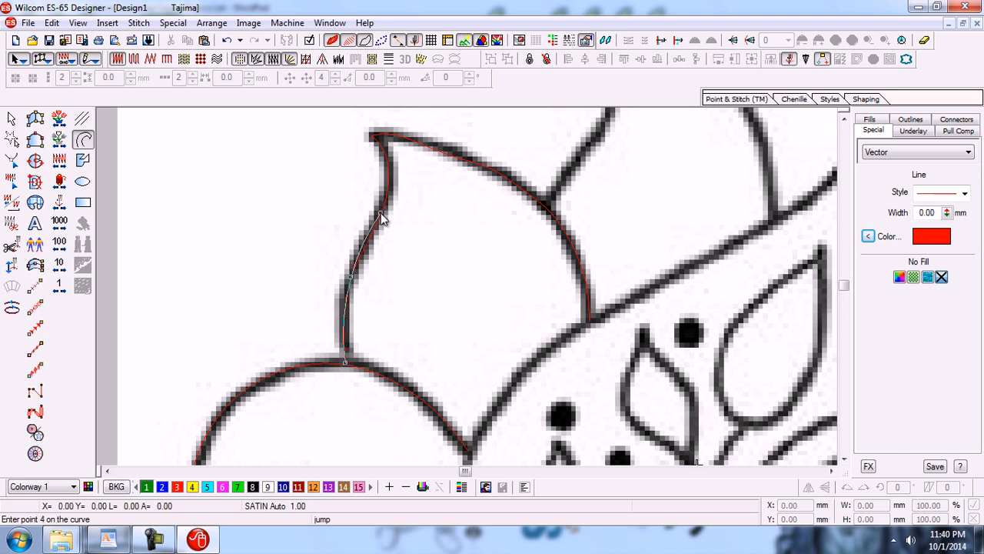
{"action": "left_click", "coordinate": [390, 168]}
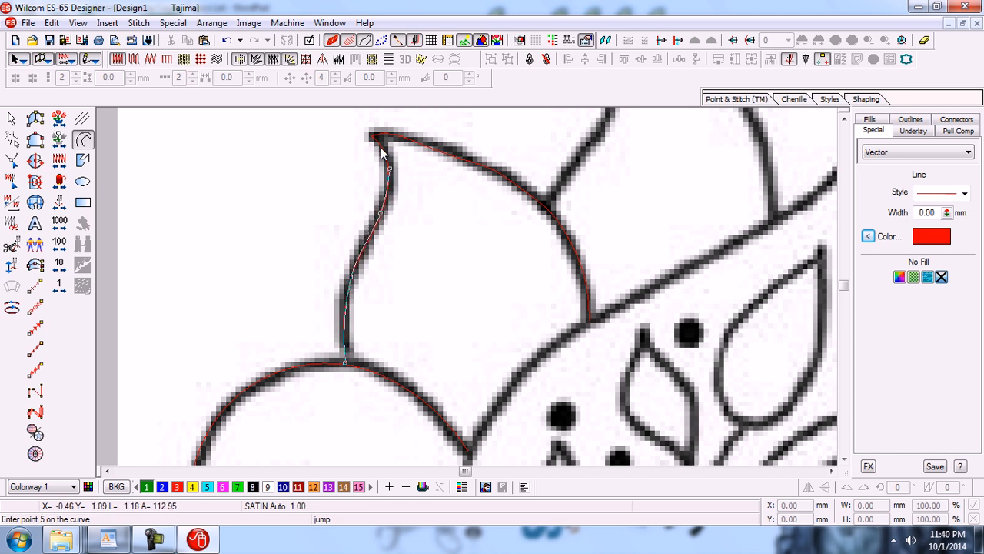
{"action": "left_click", "coordinate": [369, 137]}
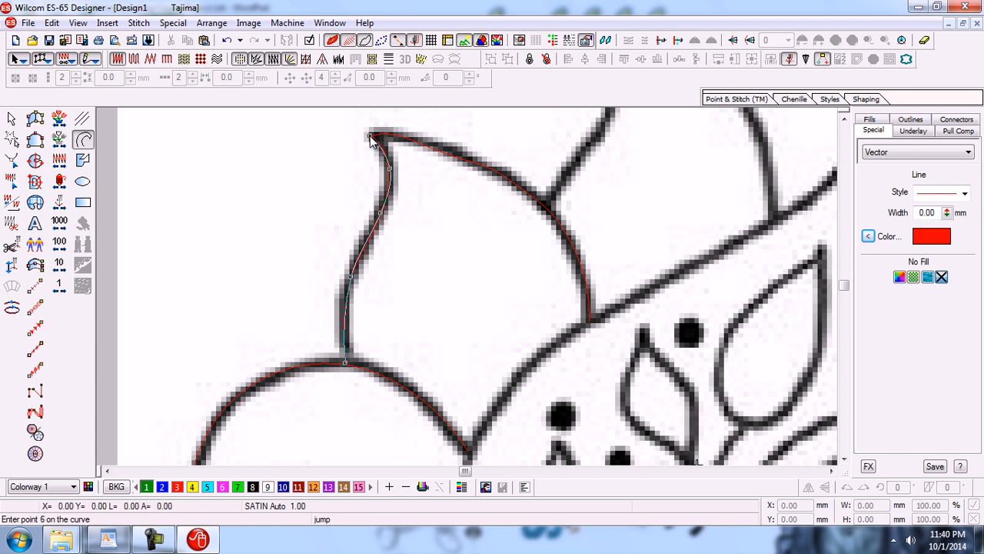
{"action": "left_click", "coordinate": [454, 154]}
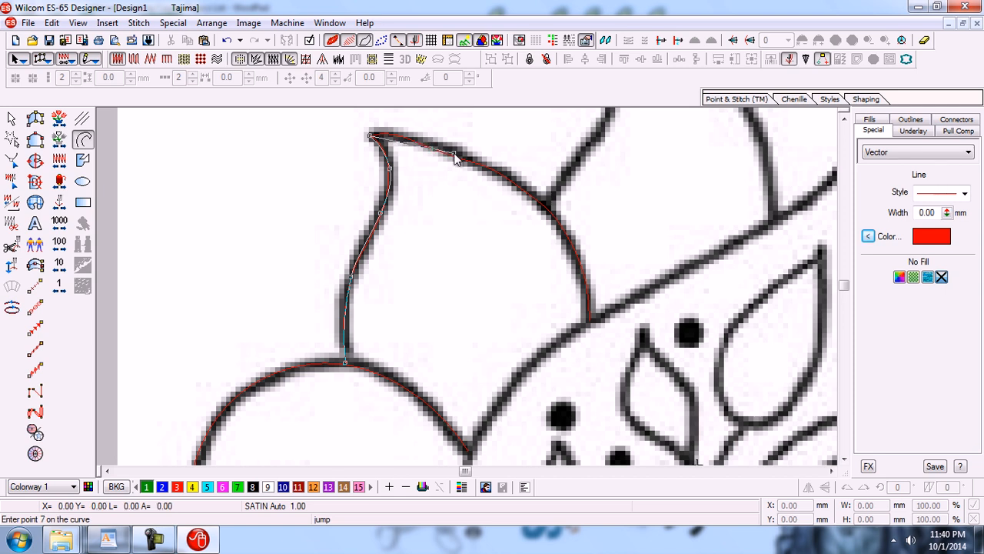
{"action": "left_click", "coordinate": [555, 219]}
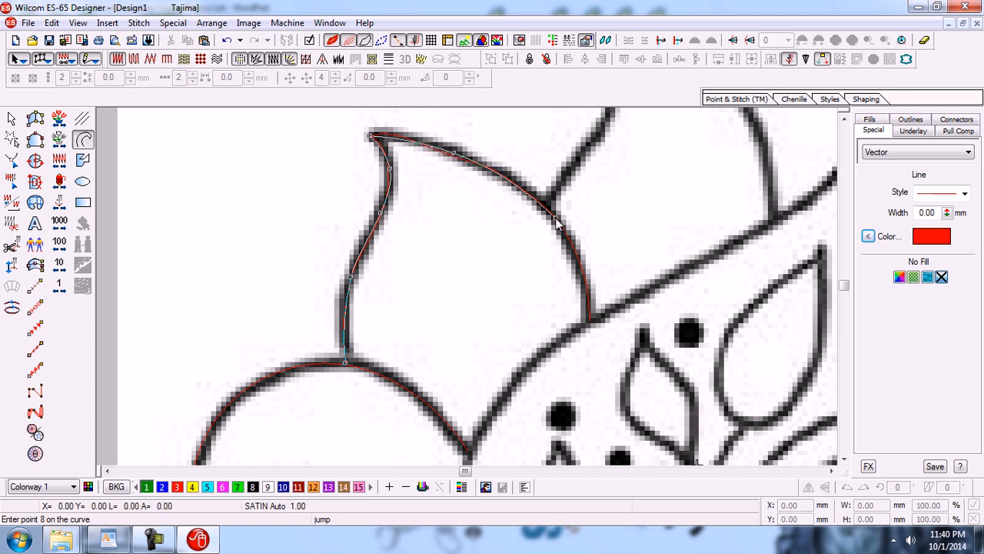
{"action": "left_click", "coordinate": [588, 322]}
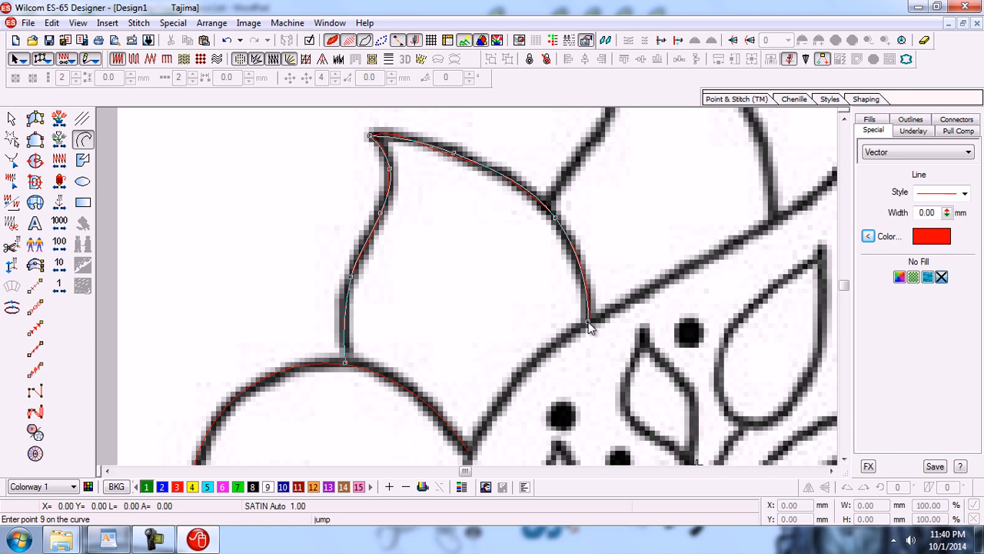
{"action": "key", "text": "Return"}
Hide the template and separate the two traces, moving the sparse-point curve 9.5 mm left and the dense-point curve to the upper right.
{"action": "key", "text": "d"}
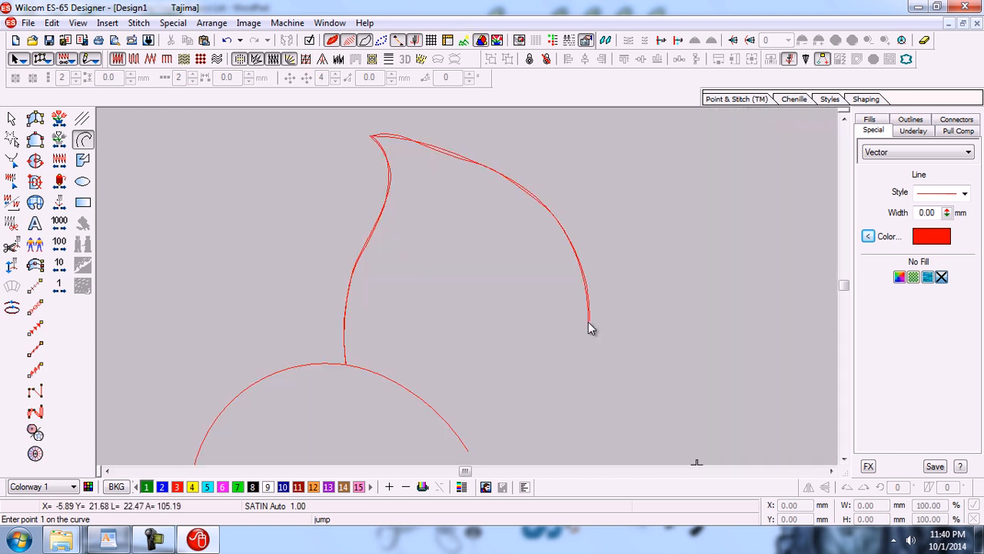
{"action": "key", "text": "Escape"}
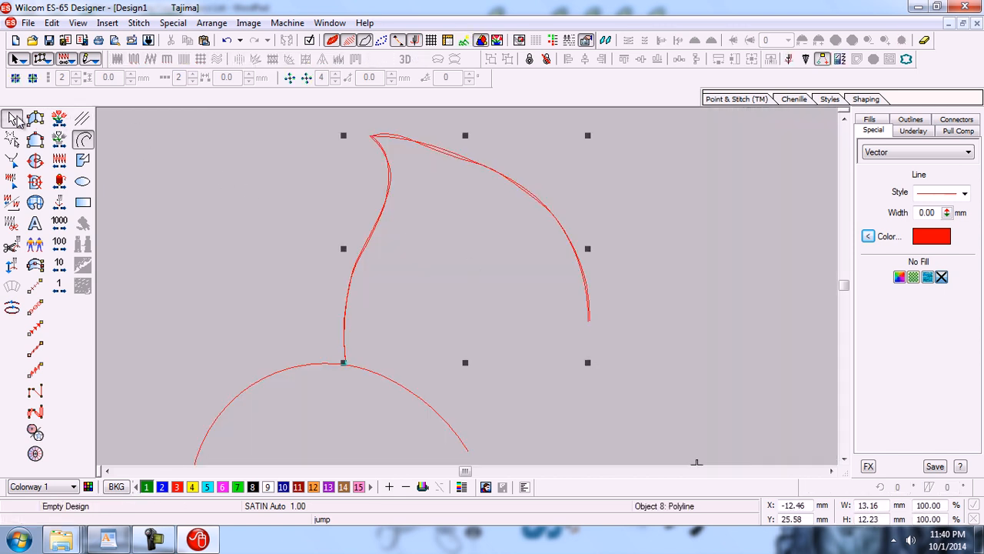
{"action": "key", "text": "Left"}
{"action": "key", "text": "Left"}
{"action": "key", "text": "Left"}
{"action": "key", "text": "Left"}
{"action": "key", "text": "Left"}
{"action": "key", "text": "Left"}
{"action": "key", "text": "Left"}
{"action": "key", "text": "Left"}
{"action": "key", "text": "Left"}
{"action": "key", "text": "Left"}
{"action": "key", "text": "Left"}
{"action": "key", "text": "Left"}
{"action": "key", "text": "Left"}
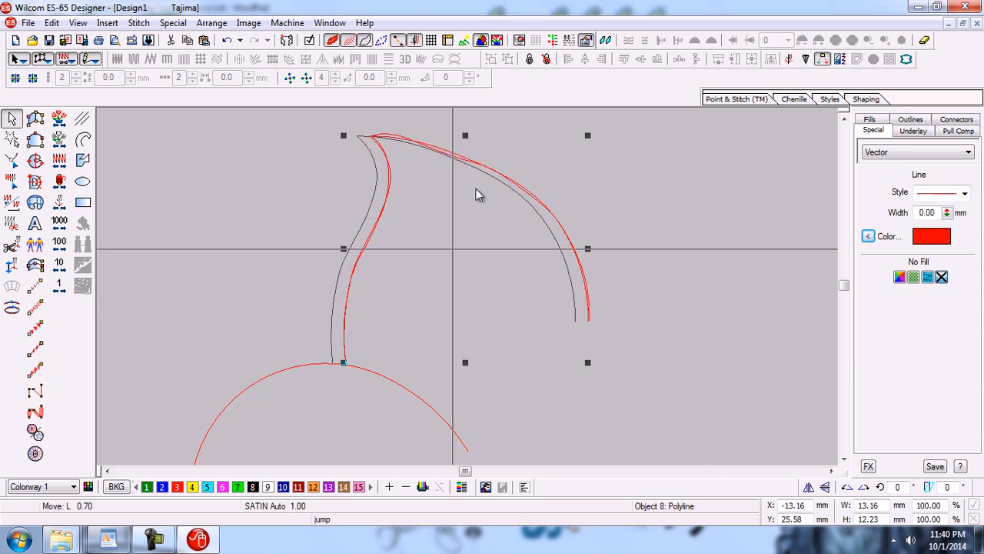
{"action": "key", "text": "Left"}
{"action": "key", "text": "Left"}
{"action": "key", "text": "Left"}
{"action": "key", "text": "Left"}
{"action": "key", "text": "Left"}
{"action": "key", "text": "Left"}
{"action": "key", "text": "Left"}
{"action": "key", "text": "Left"}
{"action": "key", "text": "Left"}
{"action": "key", "text": "Left"}
{"action": "key", "text": "Left"}
{"action": "key", "text": "Left"}
{"action": "key", "text": "Left"}
{"action": "key", "text": "Left"}
{"action": "key", "text": "Left"}
{"action": "key", "text": "Left"}
{"action": "key", "text": "Left"}
{"action": "key", "text": "Left"}
{"action": "key", "text": "Left"}
{"action": "key", "text": "Left"}
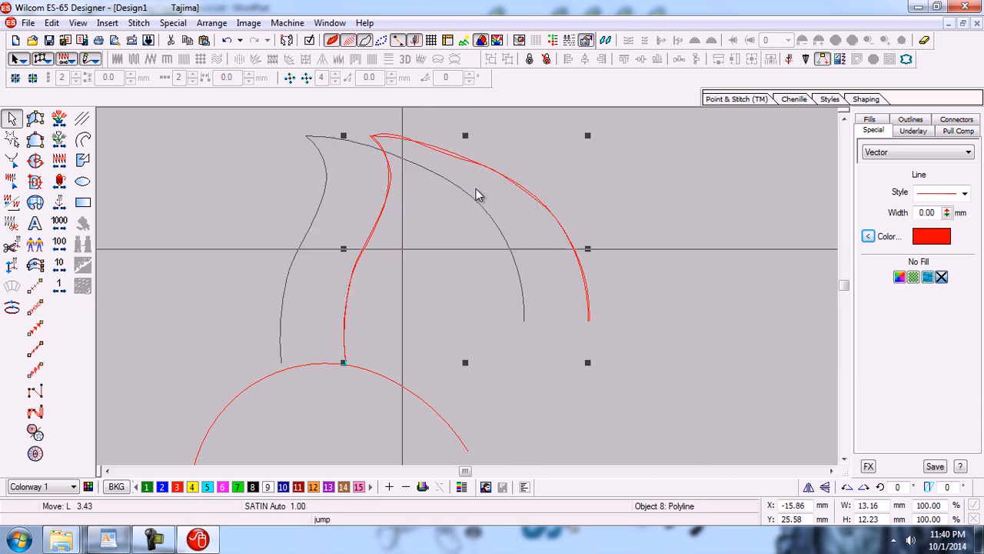
{"action": "key", "text": "Left"}
{"action": "key", "text": "Left"}
{"action": "key", "text": "Left"}
{"action": "key", "text": "Left"}
{"action": "key", "text": "Left"}
{"action": "key", "text": "Left"}
{"action": "key", "text": "Left"}
{"action": "key", "text": "Left"}
{"action": "key", "text": "Left"}
{"action": "key", "text": "Left"}
{"action": "key", "text": "Left"}
{"action": "key", "text": "Left"}
{"action": "key", "text": "Left"}
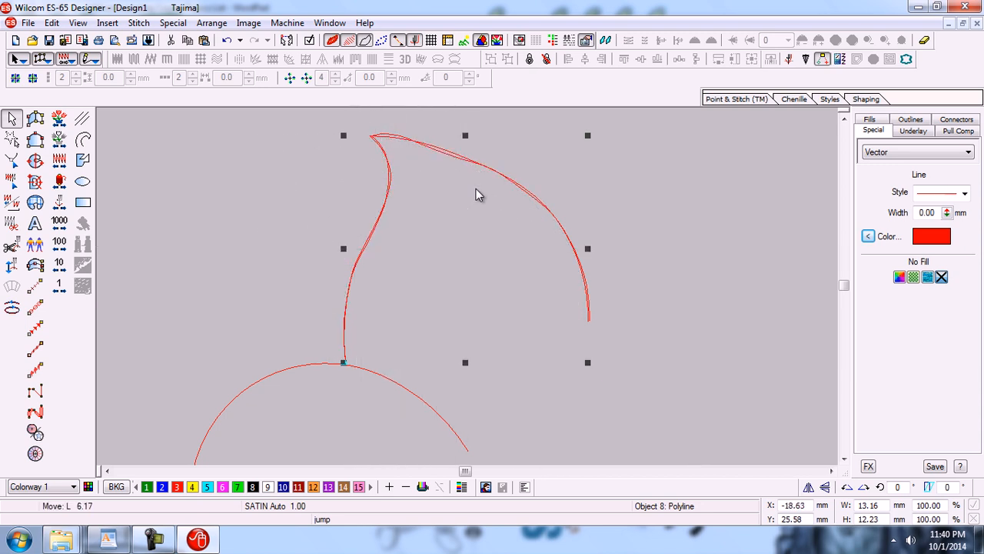
{"action": "key", "text": "Left"}
{"action": "key", "text": "Left"}
{"action": "key", "text": "Left"}
{"action": "key", "text": "Left"}
{"action": "key", "text": "Left"}
{"action": "key", "text": "Left"}
{"action": "key", "text": "Left"}
{"action": "key", "text": "Left"}
{"action": "key", "text": "Left"}
{"action": "key", "text": "Left"}
{"action": "key", "text": "Left"}
{"action": "key", "text": "Left"}
{"action": "key", "text": "Left"}
{"action": "key", "text": "Left"}
{"action": "key", "text": "Left"}
{"action": "key", "text": "Left"}
{"action": "key", "text": "Left"}
{"action": "key", "text": "Left"}
{"action": "key", "text": "Left"}
{"action": "key", "text": "Left"}
{"action": "key", "text": "Escape"}
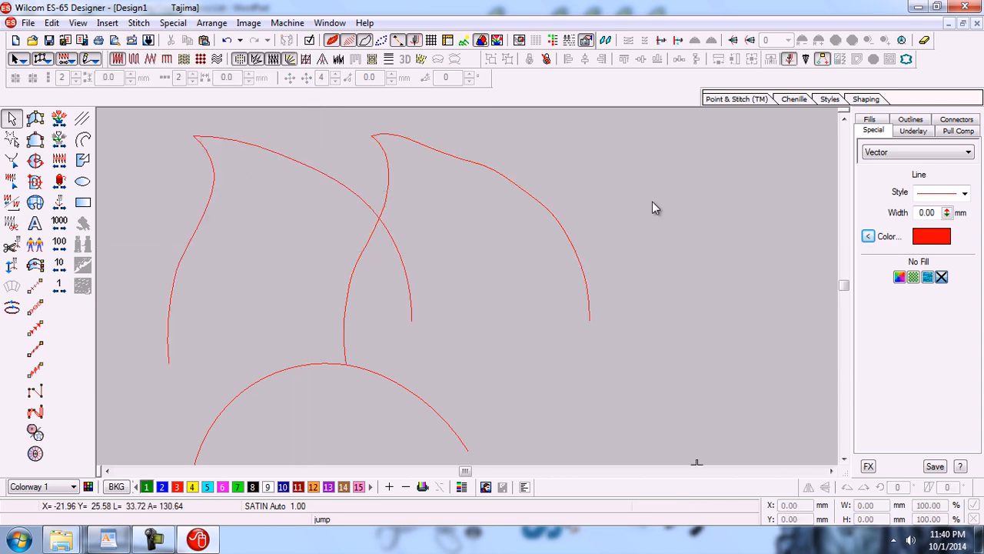
{"action": "left_click_drag", "start_coordinate": [496, 162], "coordinate": [564, 149]}
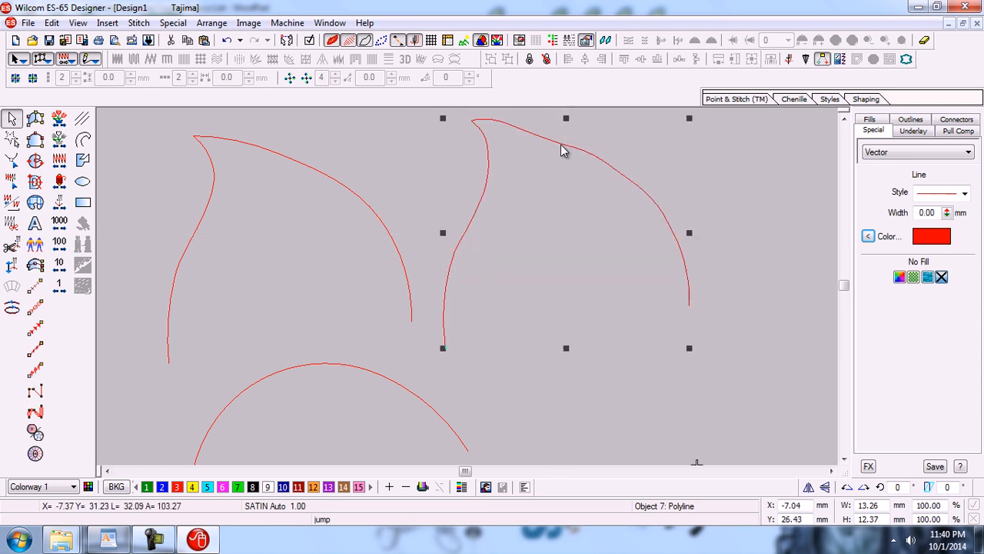
{"action": "left_click", "coordinate": [477, 180]}
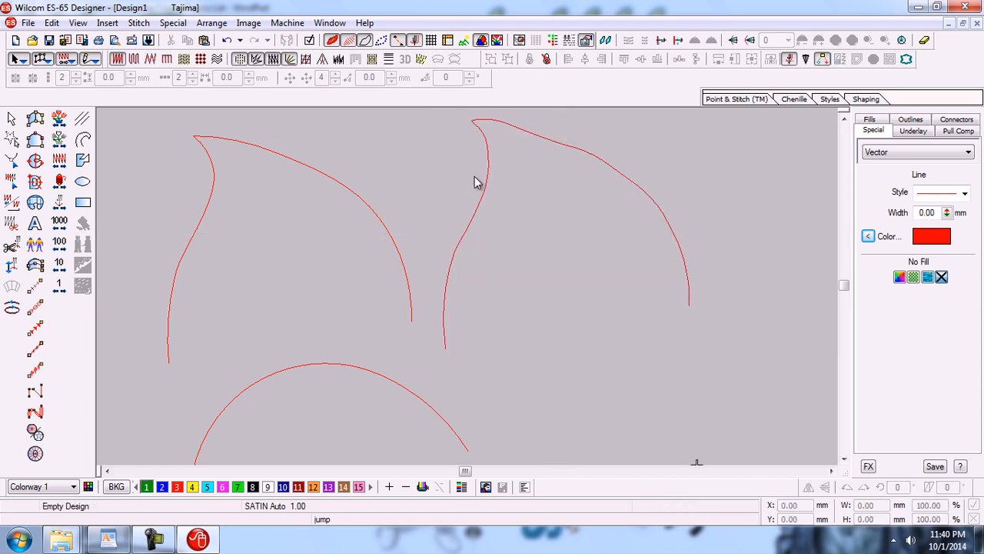
Examine the control points of the sparse-point petal curve, and select the dense-point curve for comparison.
{"action": "left_click", "coordinate": [277, 157]}
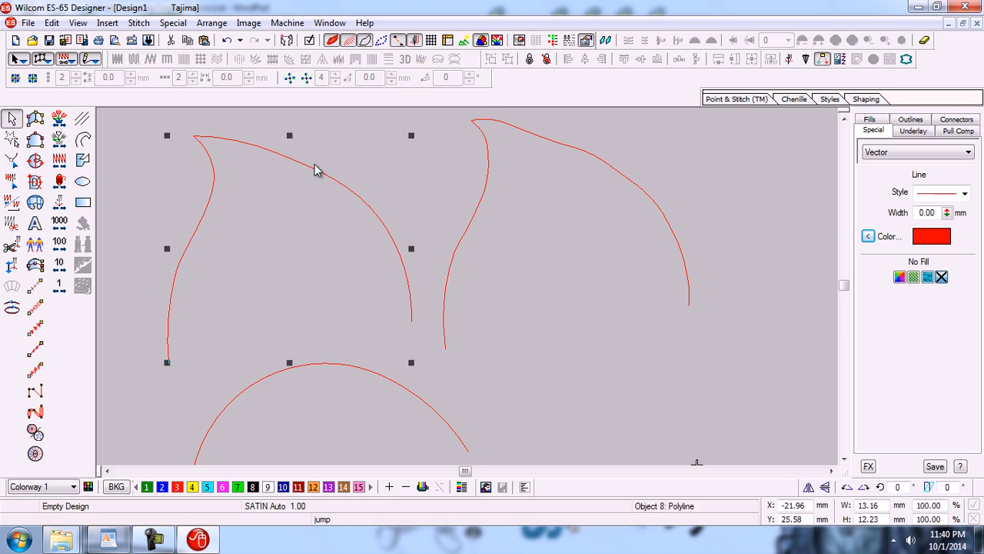
{"action": "key", "text": "h"}
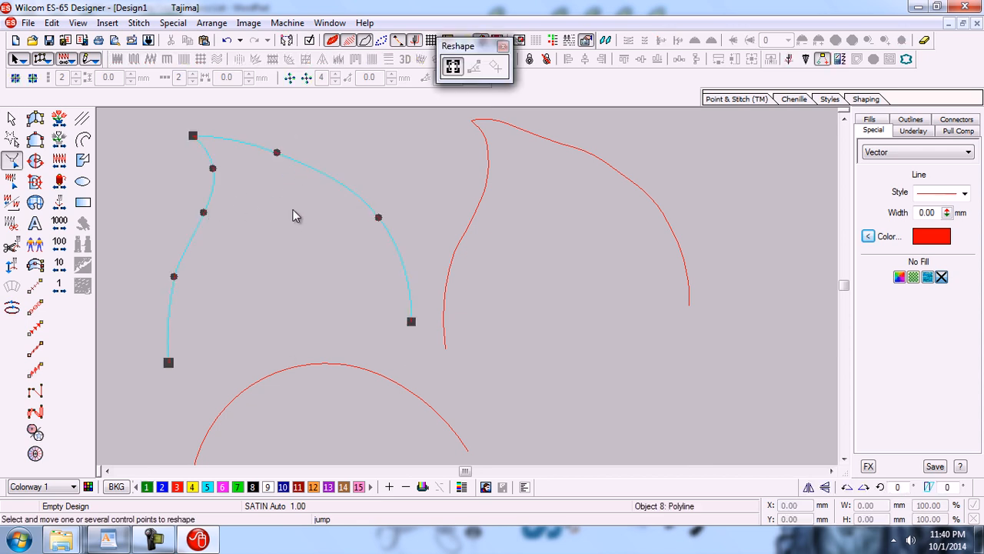
{"action": "key", "text": "Escape"}
{"action": "left_click", "coordinate": [572, 151]}
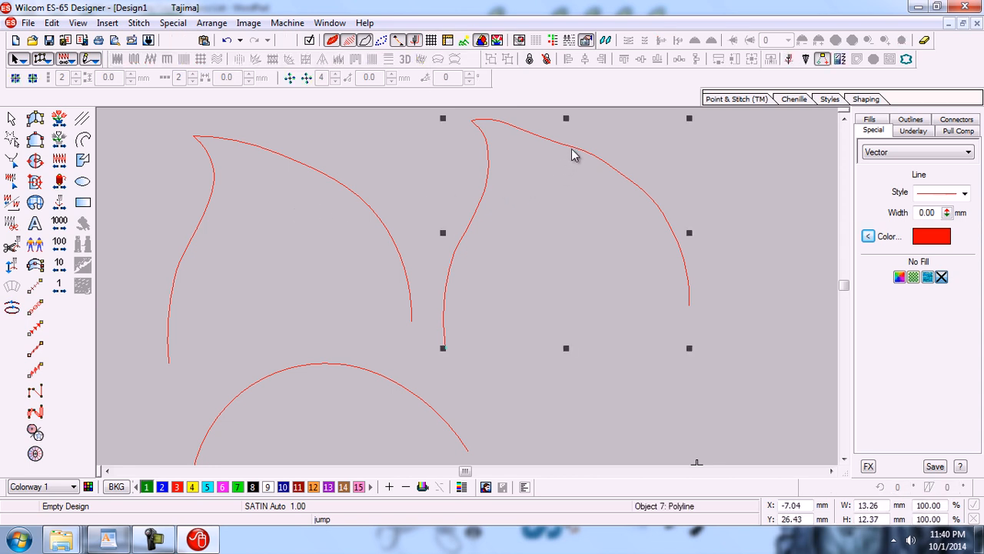
Compare the control points of the two copies of the petal outline in reshape mode.
{"action": "key", "text": "h"}
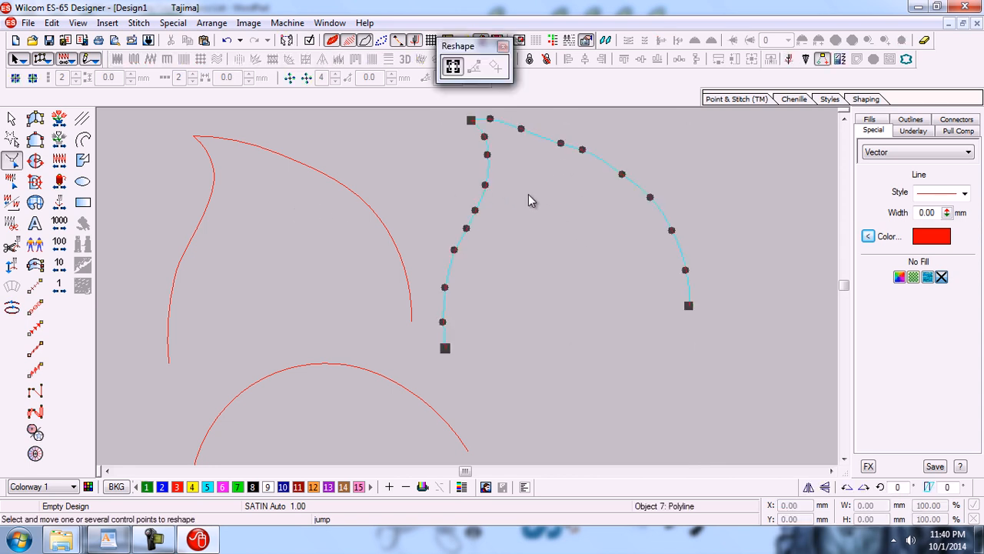
{"action": "key", "text": "Escape"}
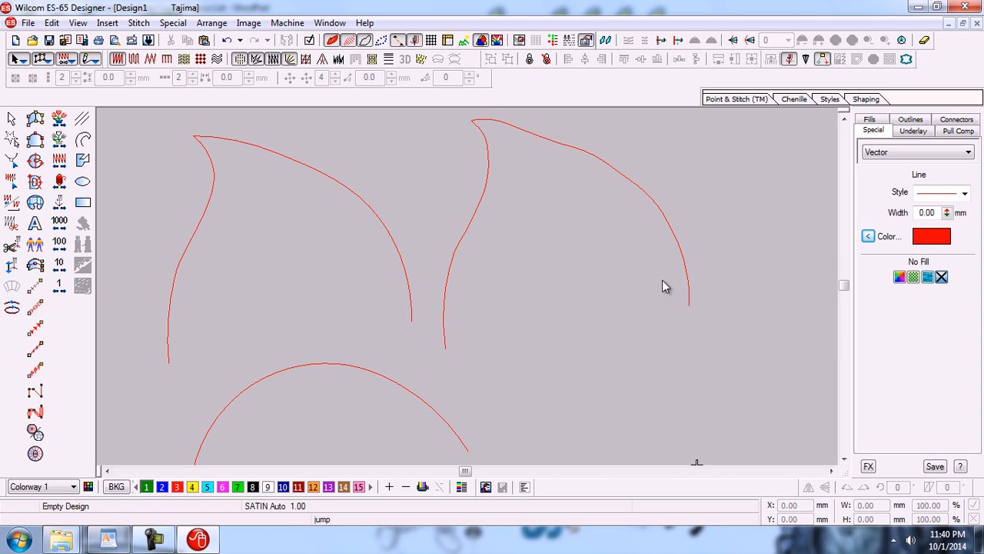
{"action": "left_click", "coordinate": [199, 222]}
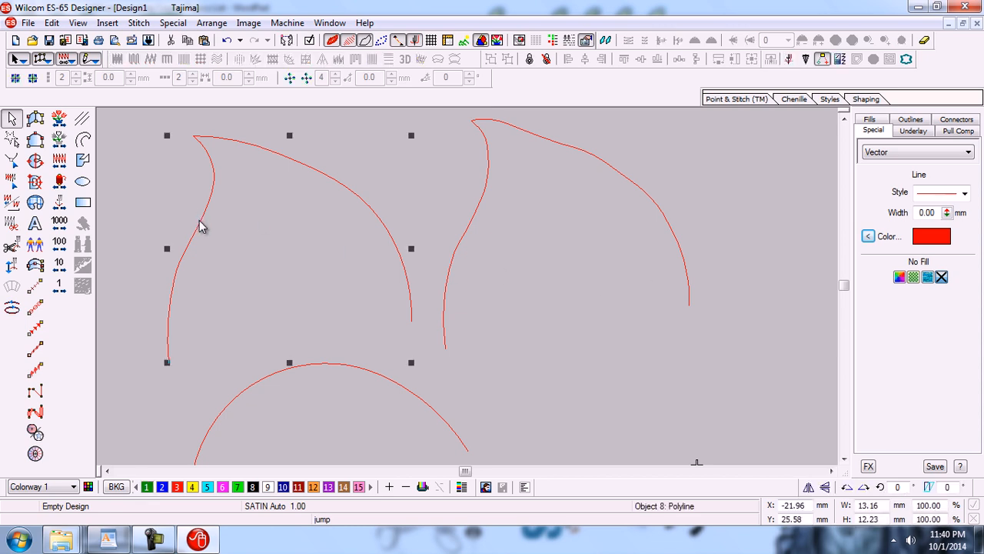
{"action": "key", "text": "h"}
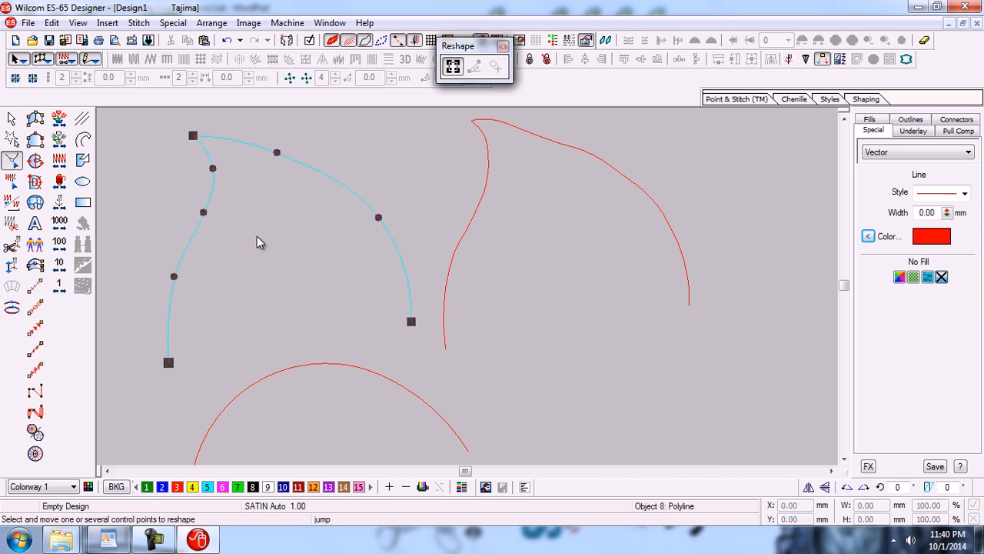
Undo the moves that took the two petal outlines off the backdrop drawing and delete the duplicate with many control points.
{"action": "key", "text": "b"}
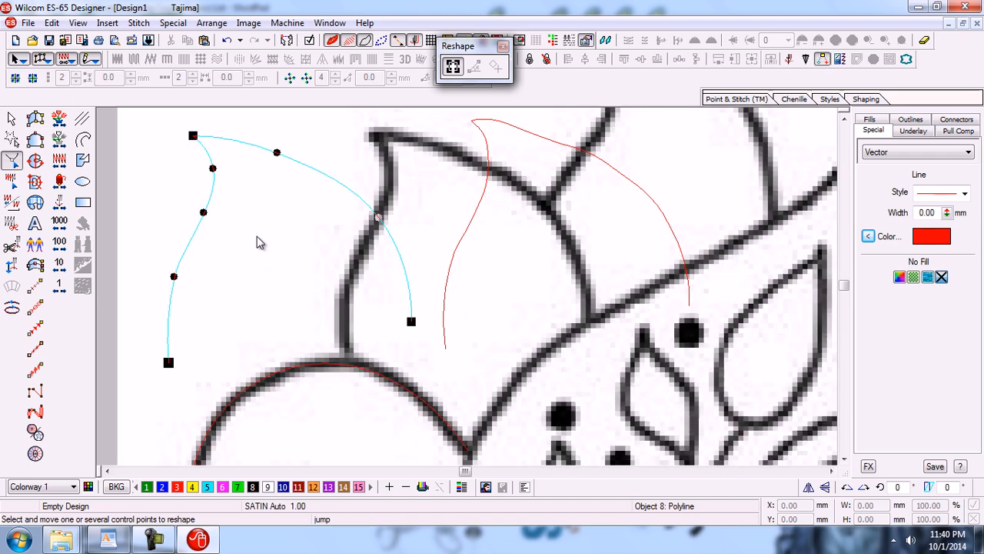
{"action": "left_click_drag", "start_coordinate": [474, 256], "coordinate": [472, 255]}
{"action": "key", "text": "Escape"}
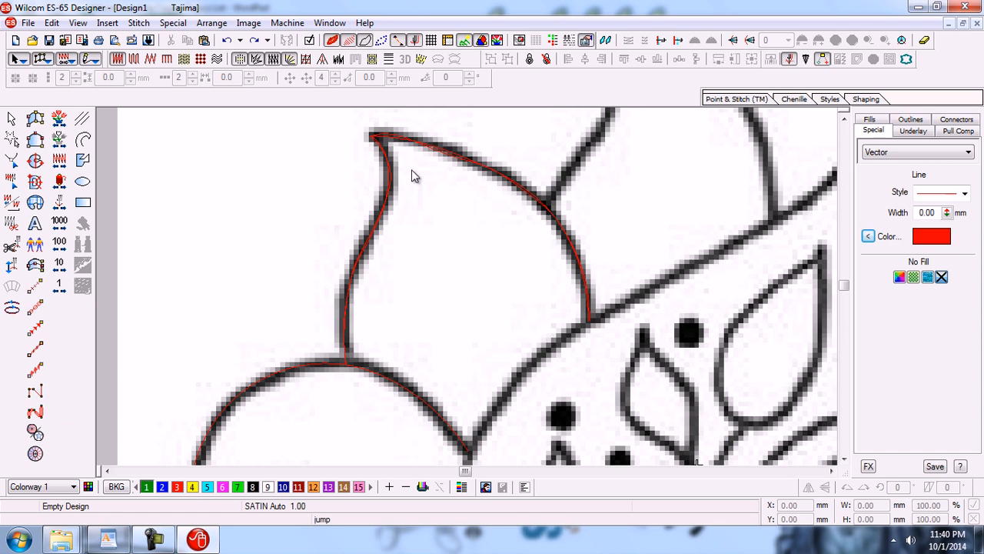
{"action": "left_click", "coordinate": [397, 134]}
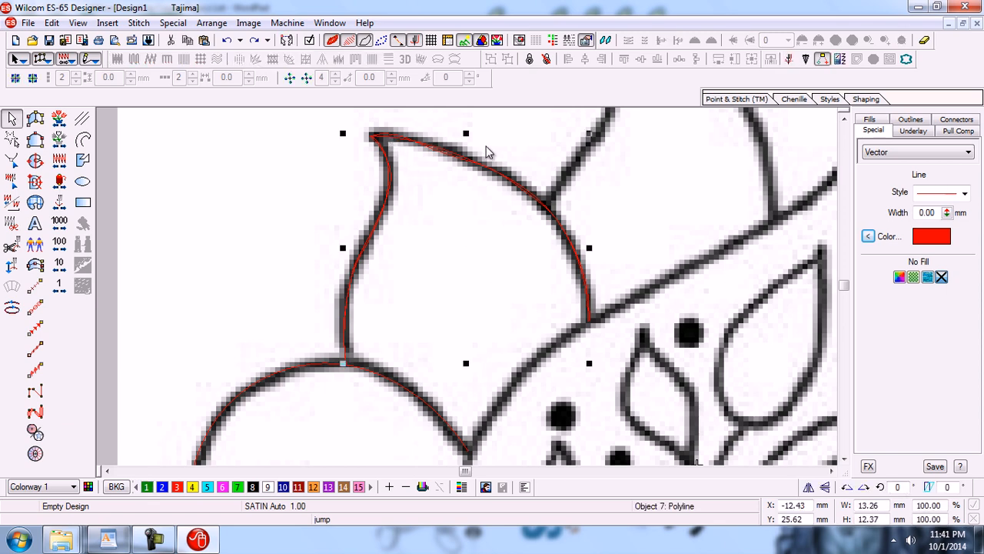
{"action": "key", "text": "Escape"}
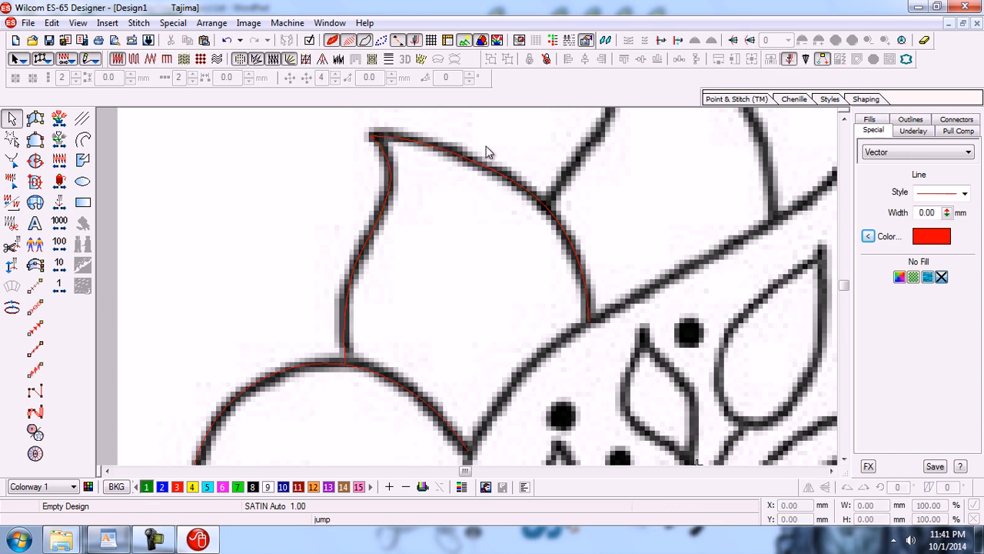
Reshape the remaining petal outline by adjusting control points on its long upper edge and inward-curving side, checking the fit against the backdrop drawing.
{"action": "key", "text": "d"}
{"action": "left_click", "coordinate": [478, 163]}
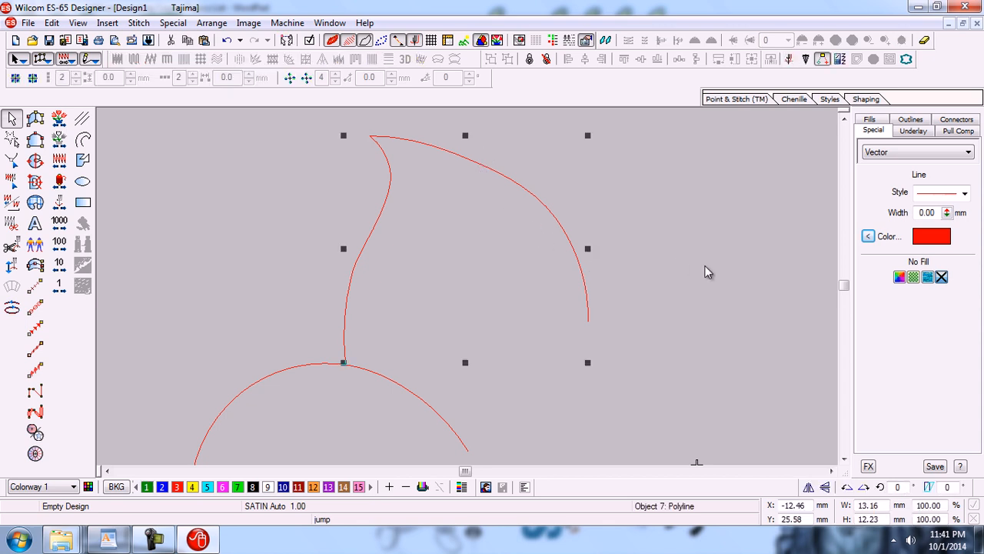
{"action": "key", "text": "h"}
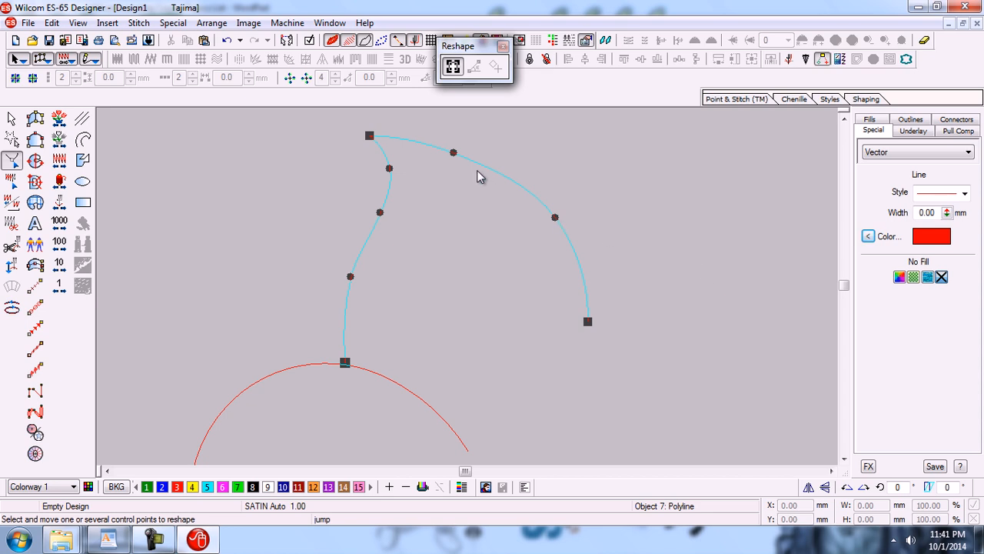
{"action": "left_click_drag", "start_coordinate": [456, 153], "coordinate": [461, 149]}
{"action": "left_click_drag", "start_coordinate": [389, 168], "coordinate": [380, 218]}
{"action": "left_click_drag", "start_coordinate": [394, 178], "coordinate": [389, 181]}
{"action": "key", "text": "Escape"}
{"action": "key", "text": "d"}
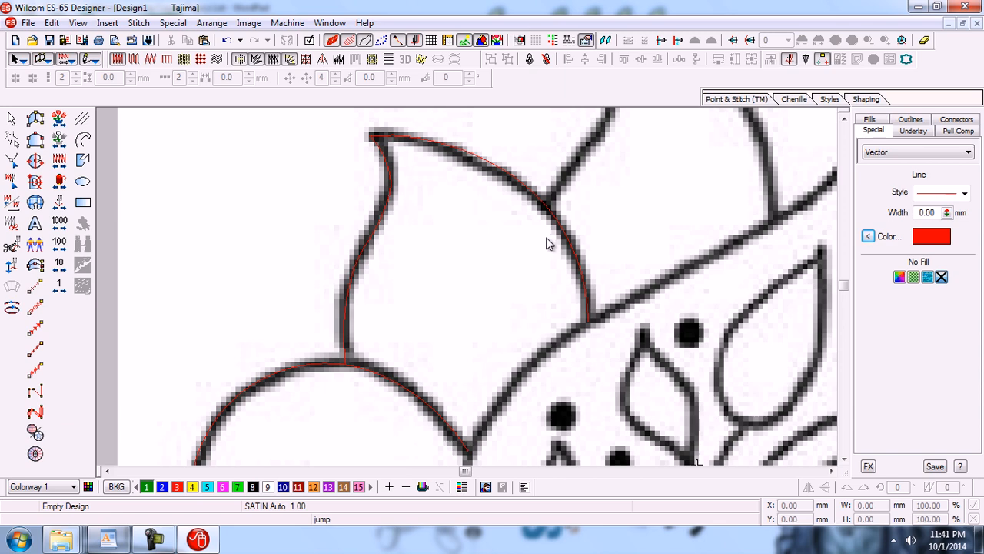
{"action": "key", "text": "d"}
{"action": "key", "text": "d"}
Trace the next petal as an open vector curve about 12.2 mm wide and 11.8 mm high, from the previous petal through its tip to the teardrop.
{"action": "key", "text": "shift+z"}
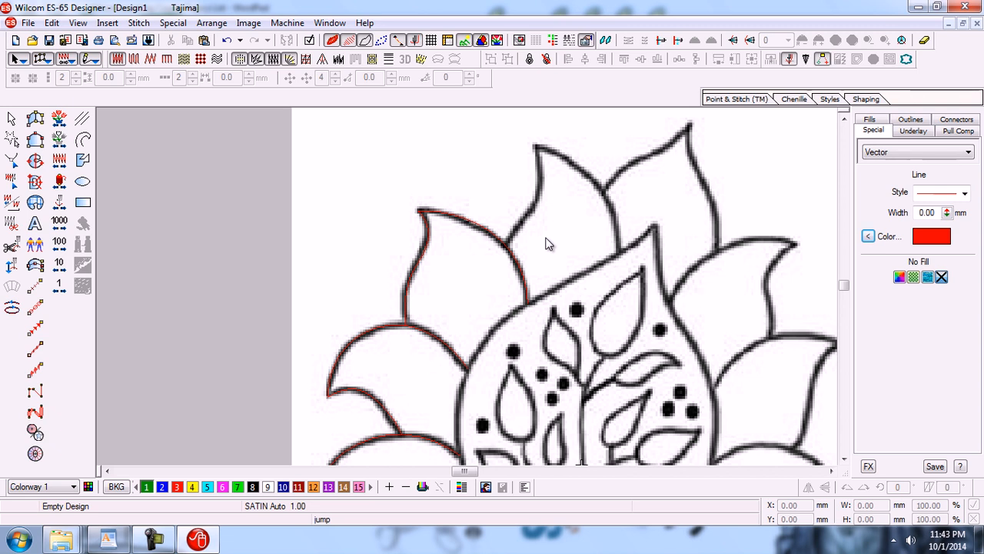
{"action": "key", "text": "b"}
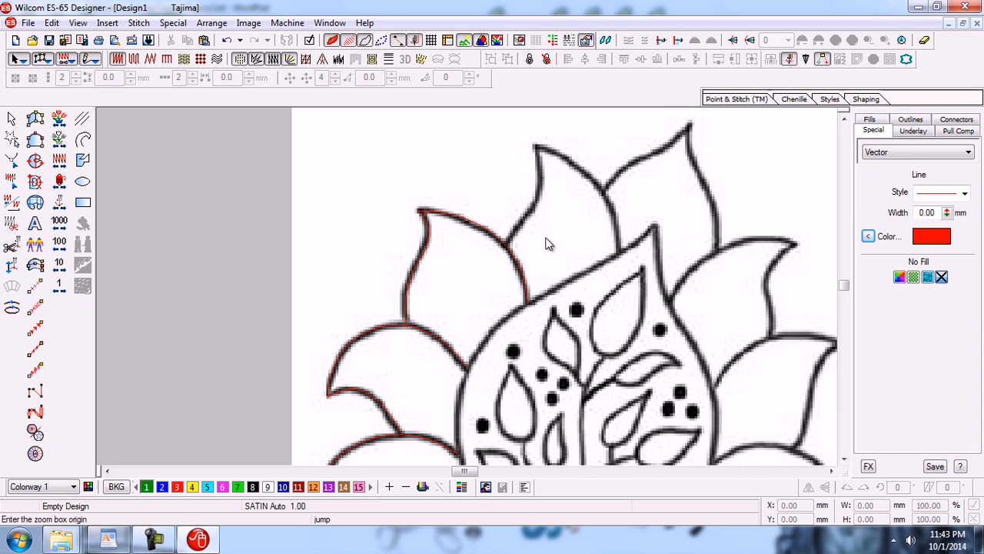
{"action": "left_click_drag", "start_coordinate": [474, 134], "coordinate": [640, 315]}
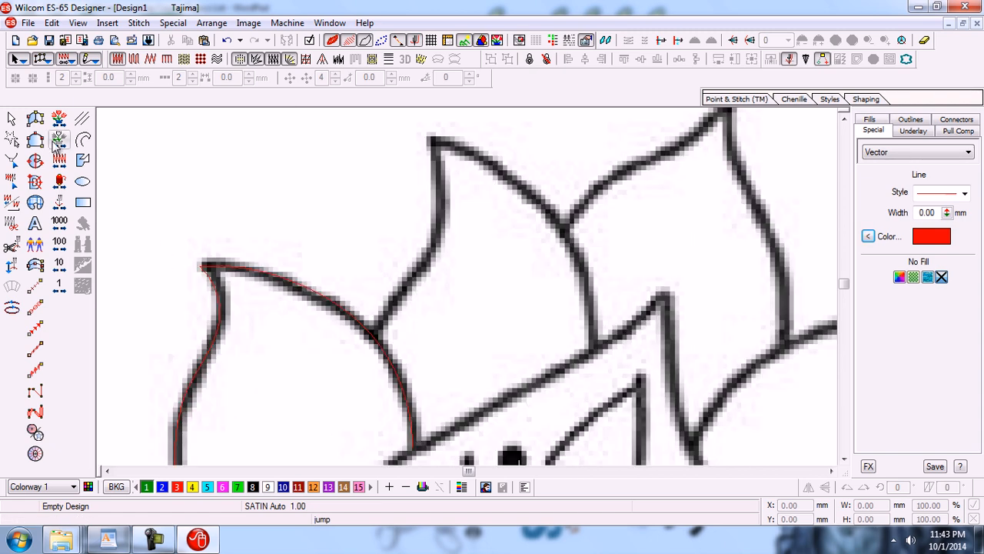
{"action": "left_click", "coordinate": [83, 141]}
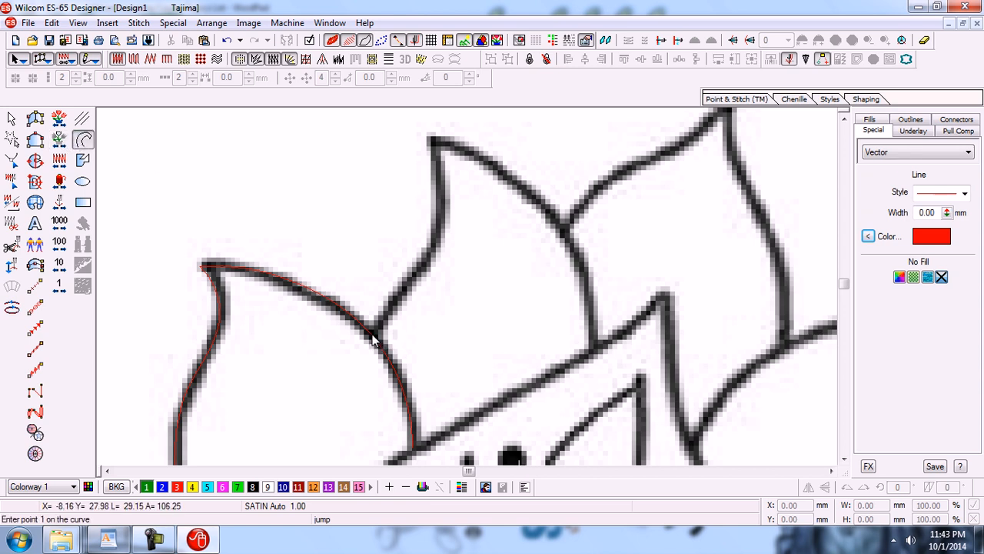
{"action": "left_click", "coordinate": [370, 335]}
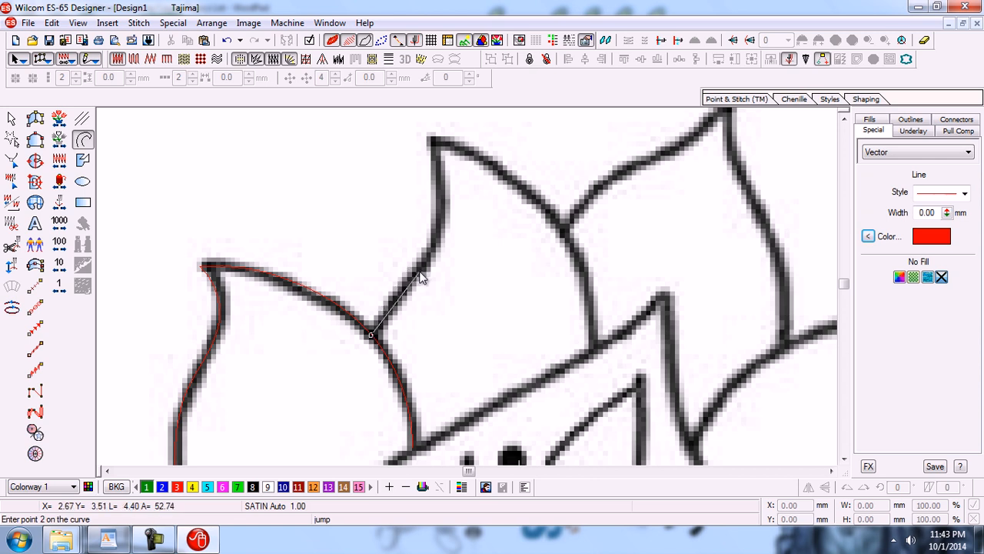
{"action": "left_click", "coordinate": [419, 271]}
{"action": "left_click", "coordinate": [431, 139]}
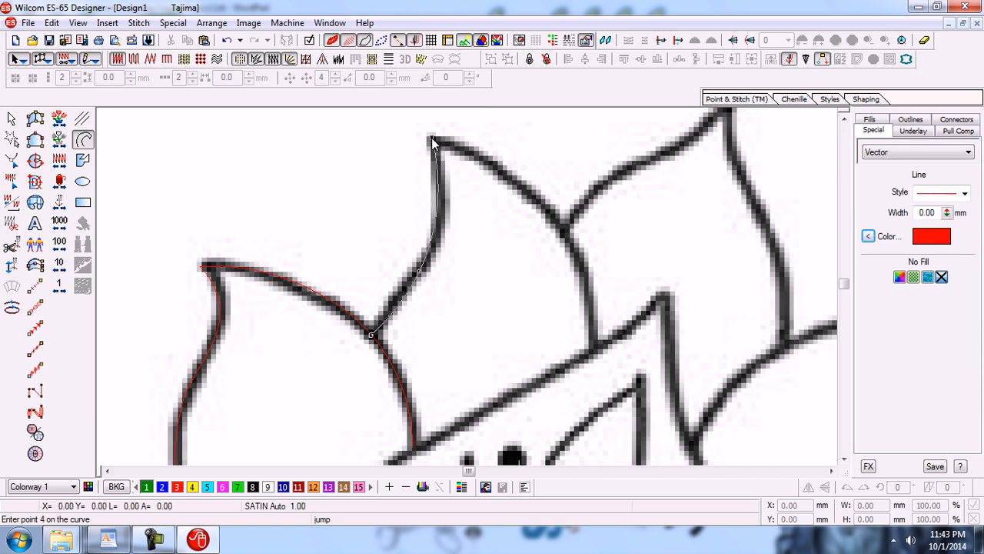
{"action": "left_click", "coordinate": [552, 218]}
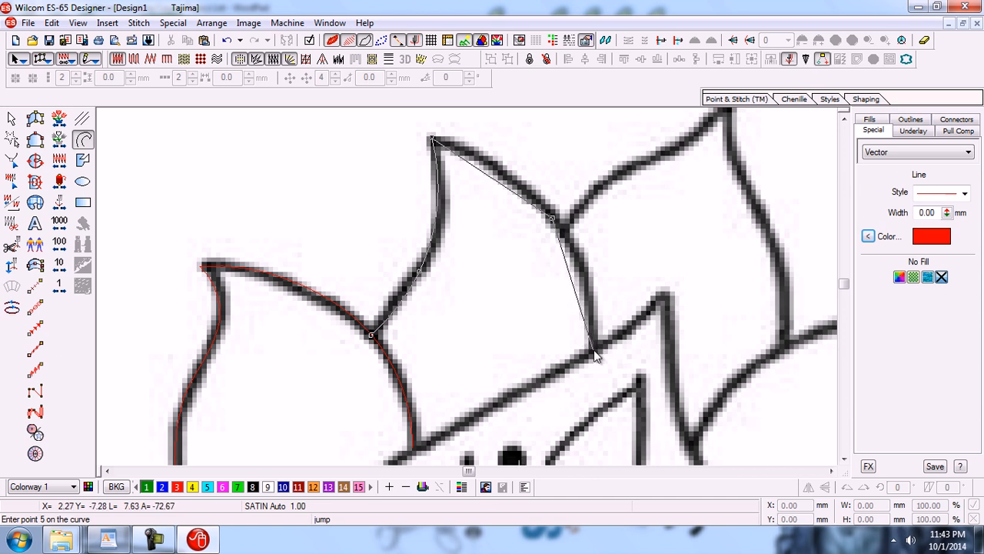
{"action": "left_click", "coordinate": [593, 353]}
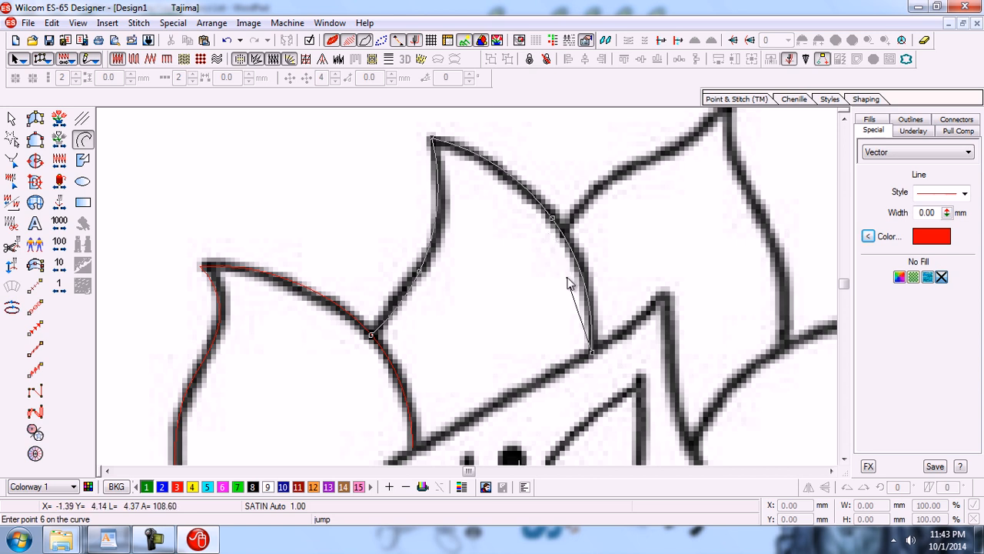
{"action": "key", "text": "Return"}
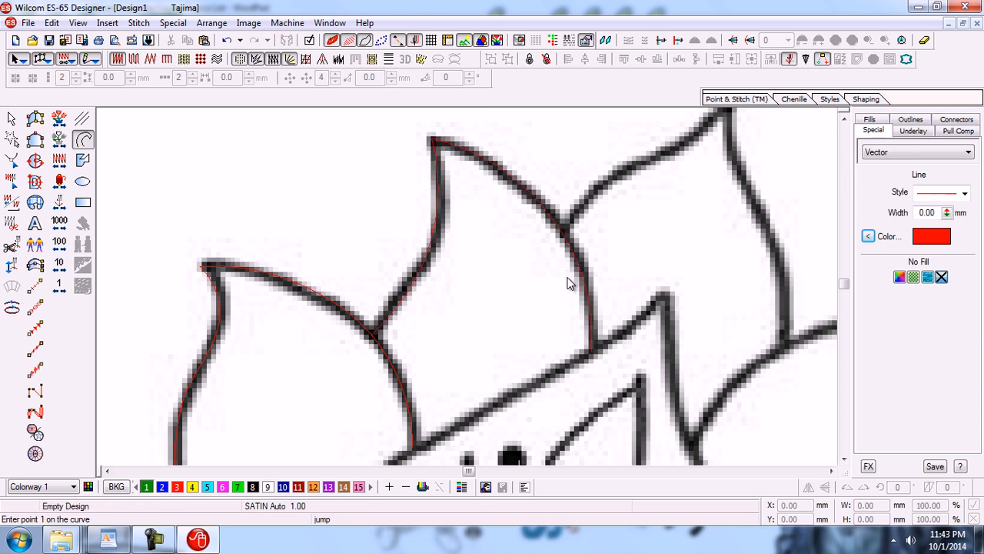
Examine the newly traced petal curve without the backdrop and inspect its control points in reshape mode.
{"action": "key", "text": "shift+b"}
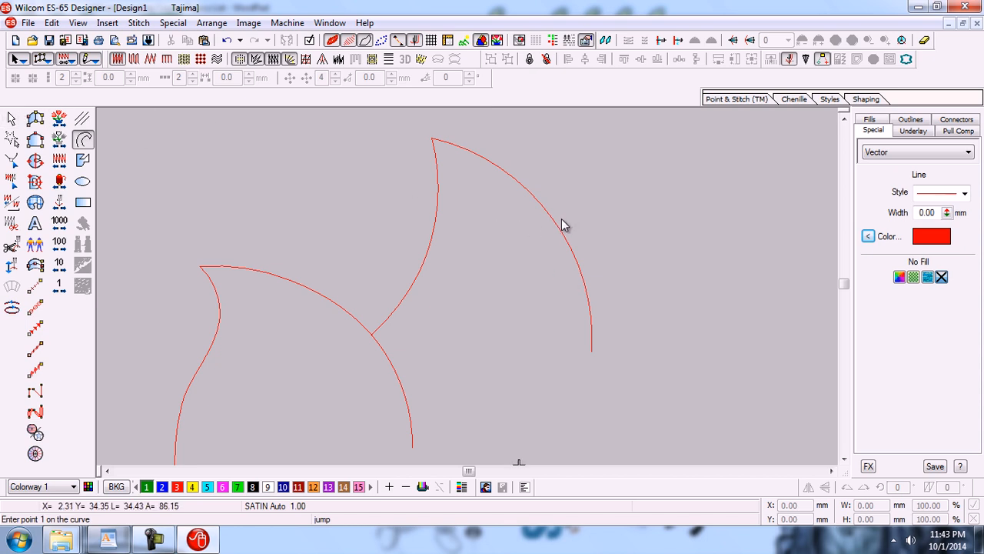
{"action": "left_click", "coordinate": [12, 120]}
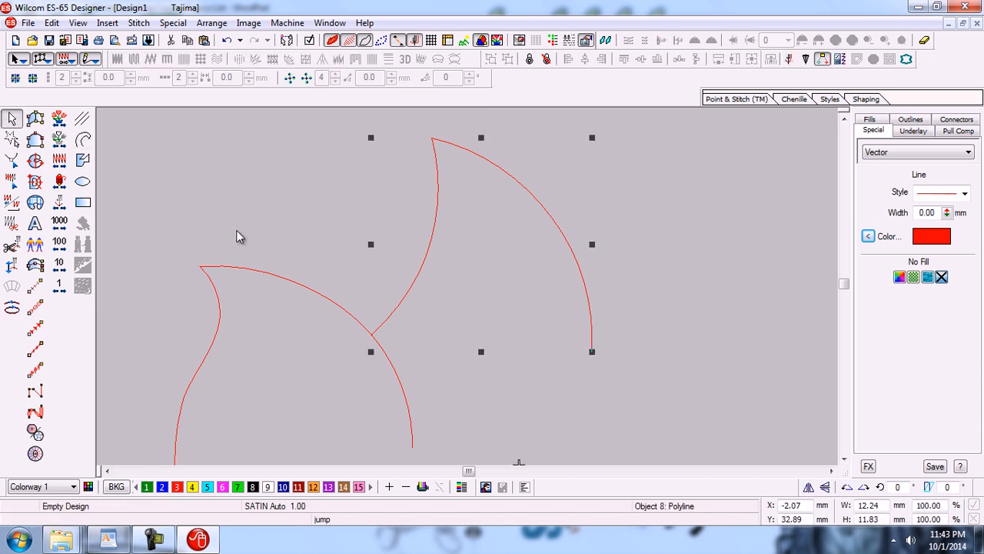
{"action": "key", "text": "h"}
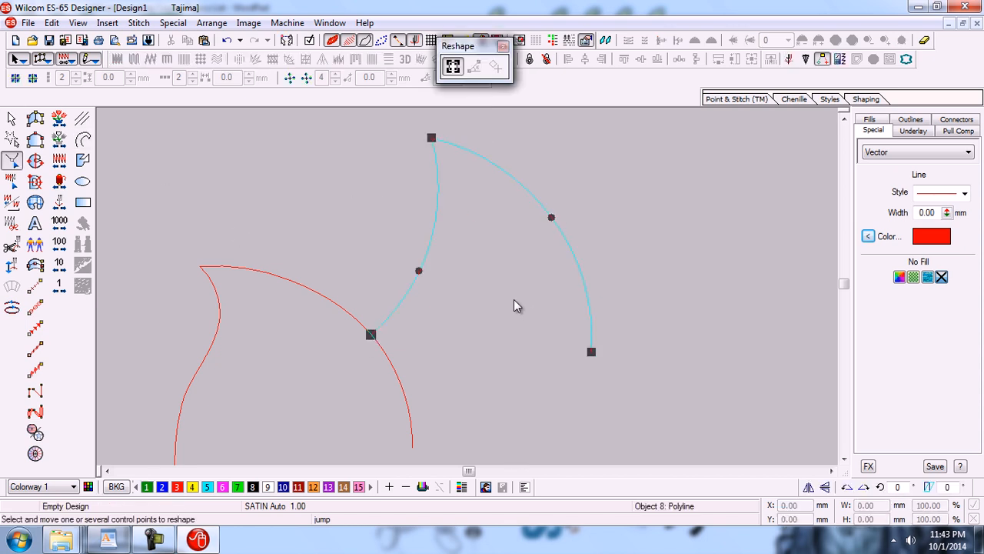
{"action": "key", "text": "Escape"}
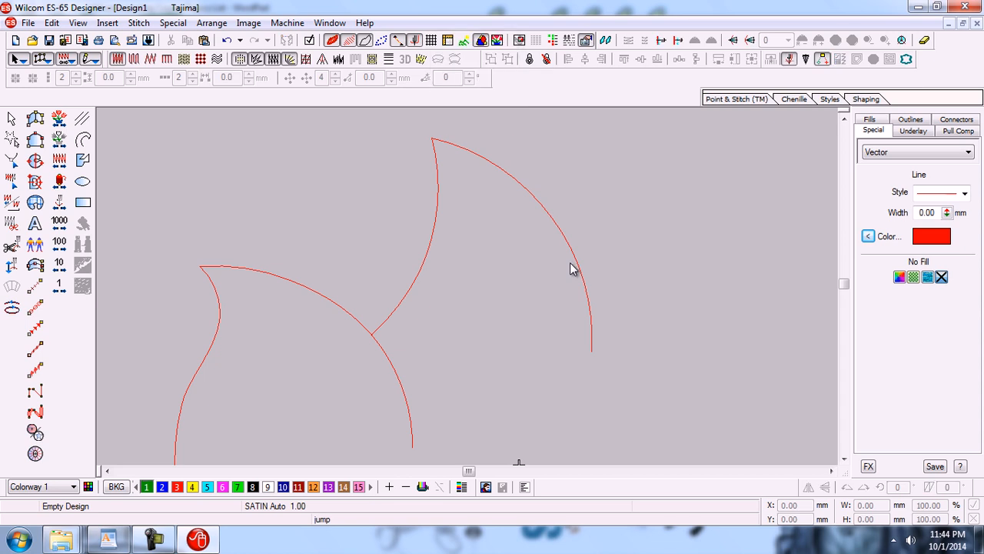
{"action": "key", "text": "shift+b"}
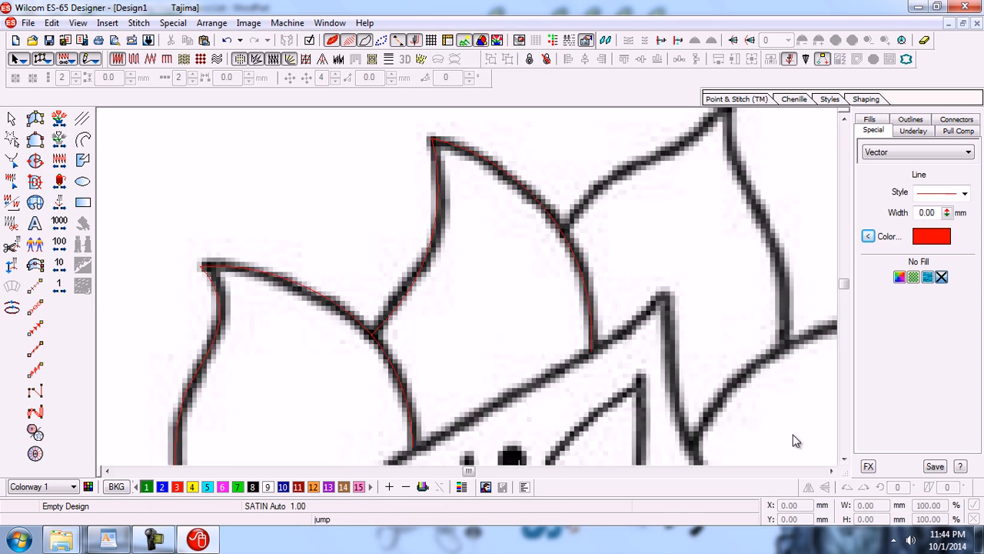
Trace the topmost petal as an open vector curve from the previous petal's edge through its pointed tip down to the neighbouring petal's junction.
{"action": "left_click", "coordinate": [831, 470]}
{"action": "left_click", "coordinate": [843, 119]}
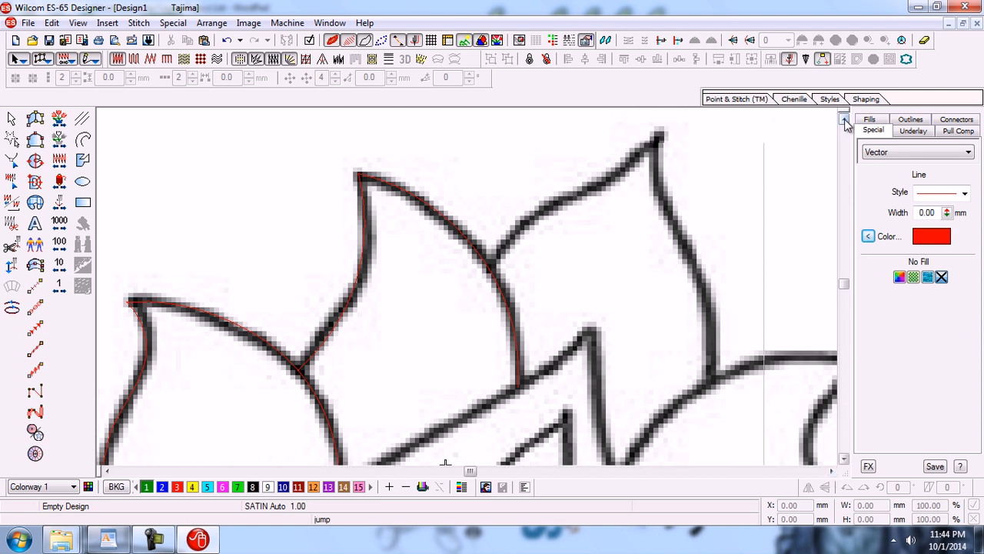
{"action": "left_click", "coordinate": [83, 140]}
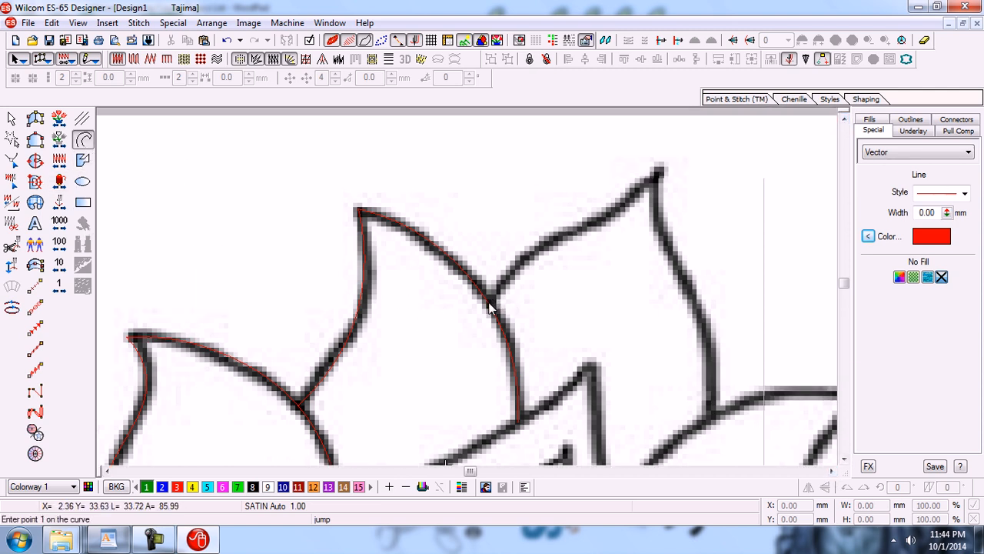
{"action": "left_click", "coordinate": [488, 308]}
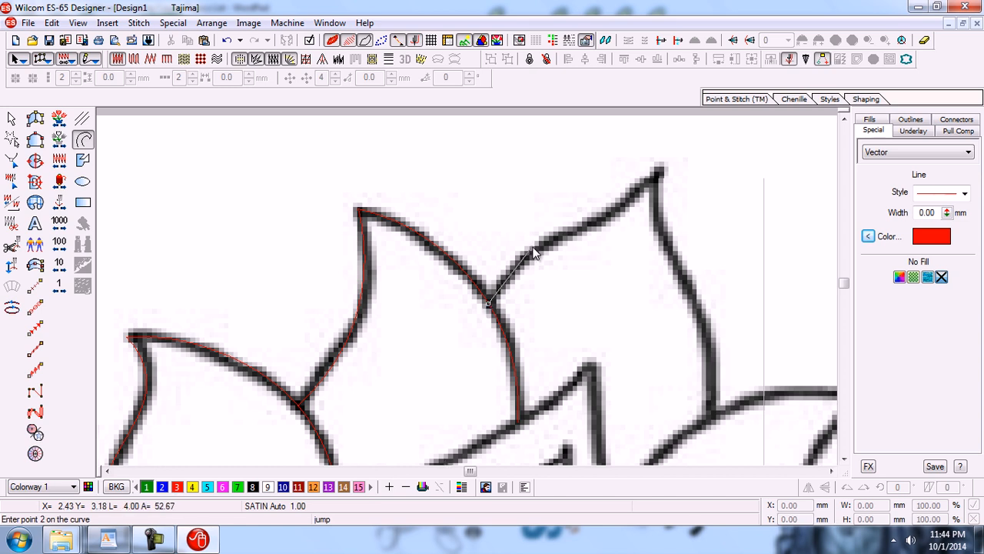
{"action": "left_click", "coordinate": [531, 253]}
{"action": "left_click", "coordinate": [598, 222]}
{"action": "left_click", "coordinate": [659, 169]}
{"action": "left_click", "coordinate": [659, 224]}
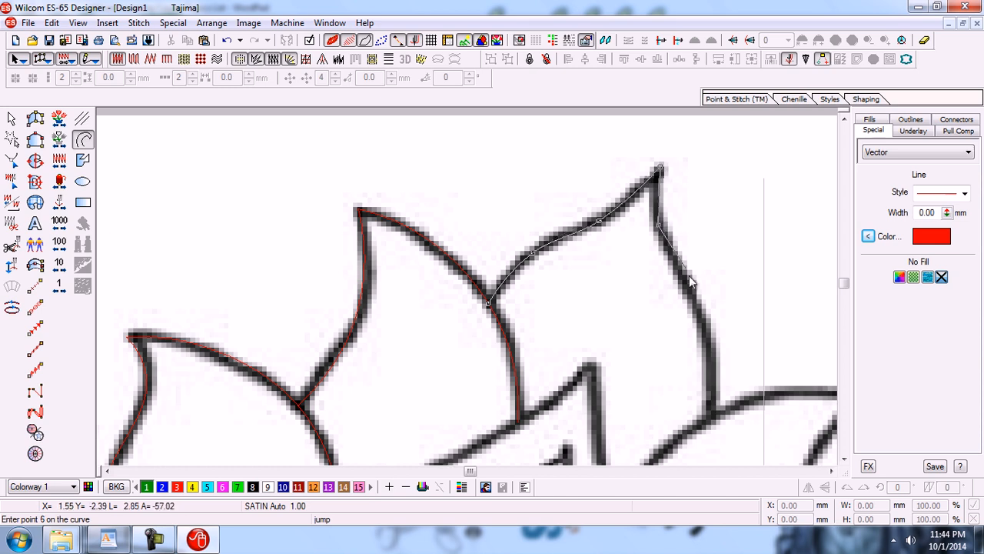
{"action": "left_click", "coordinate": [695, 305]}
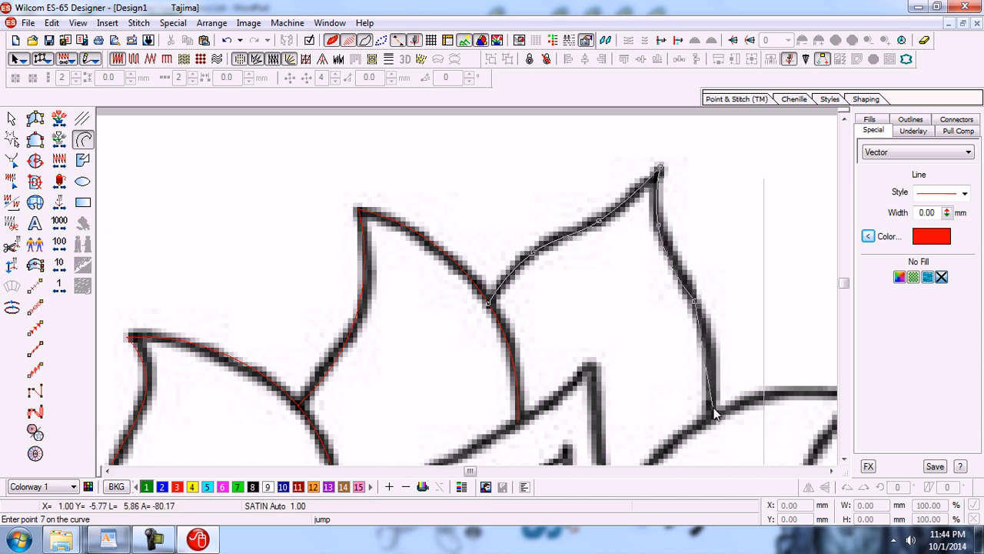
{"action": "left_click", "coordinate": [710, 418]}
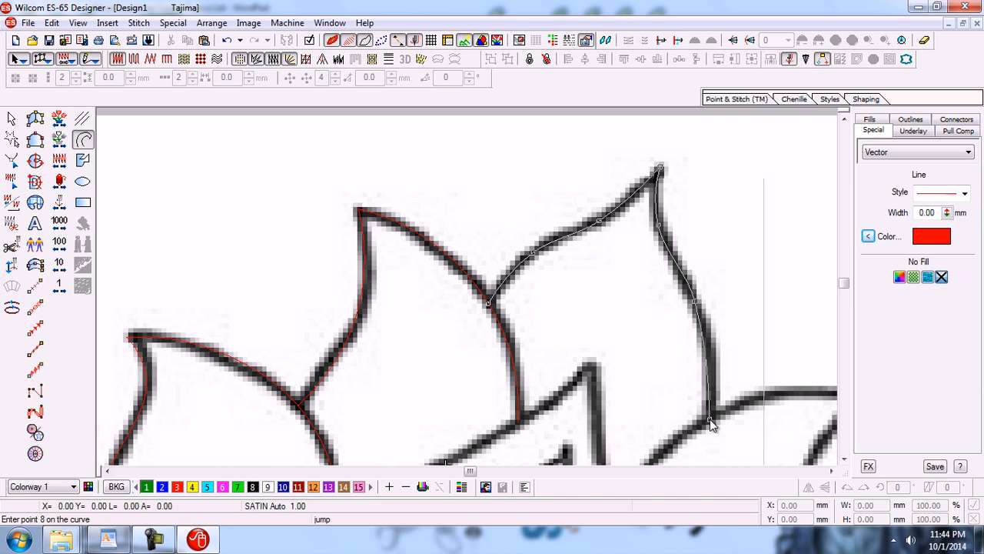
{"action": "key", "text": "Return"}
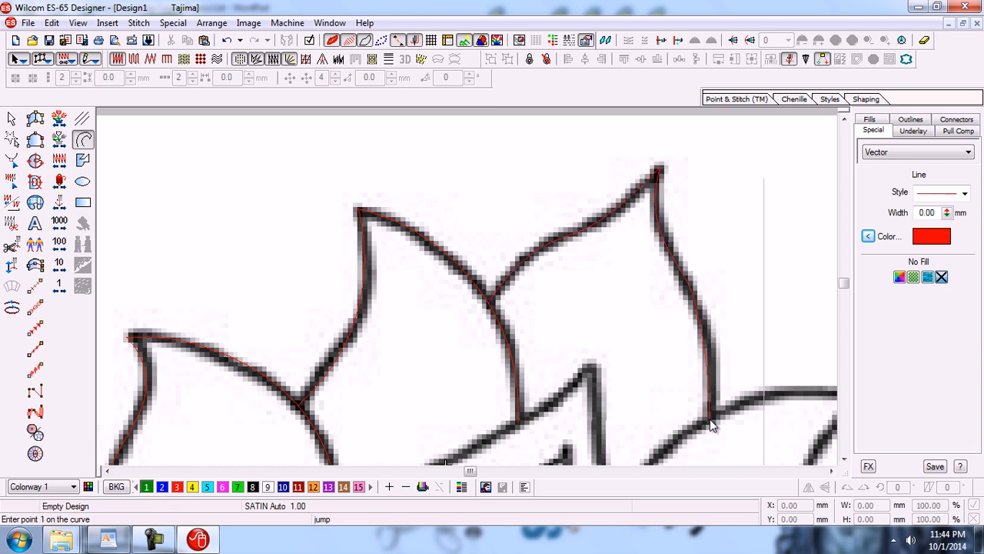
Reshape the topmost petal curve by adjusting its tip and the control points on both sides near it, checking the fit against the backdrop.
{"action": "key", "text": "d"}
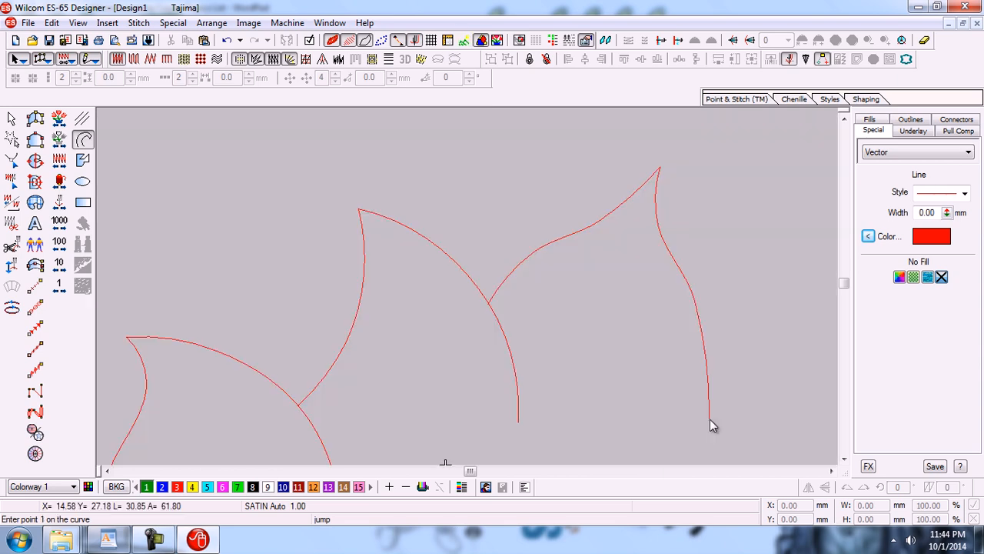
{"action": "key", "text": "h"}
{"action": "left_click_drag", "start_coordinate": [658, 226], "coordinate": [662, 231]}
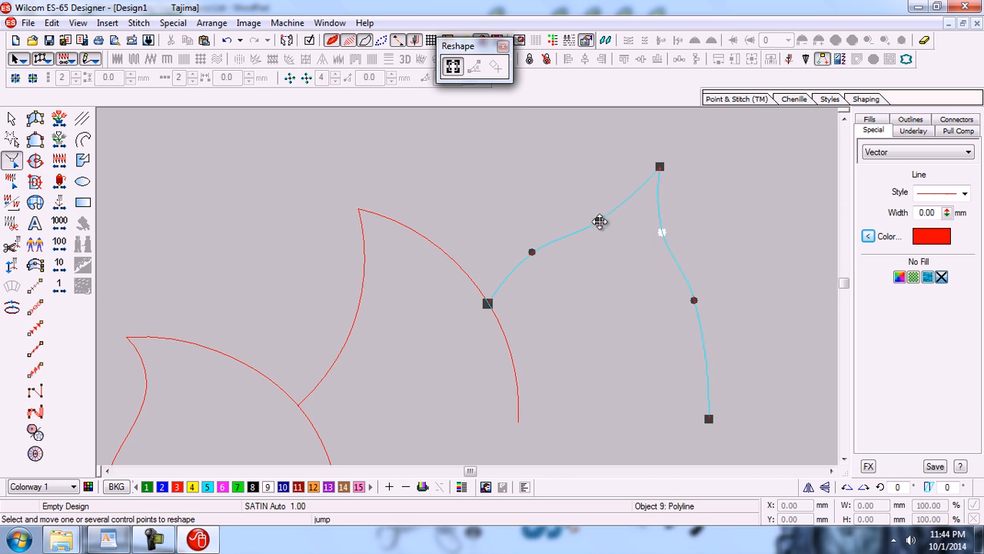
{"action": "left_click_drag", "start_coordinate": [598, 222], "coordinate": [600, 224]}
{"action": "left_click_drag", "start_coordinate": [659, 165], "coordinate": [656, 171]}
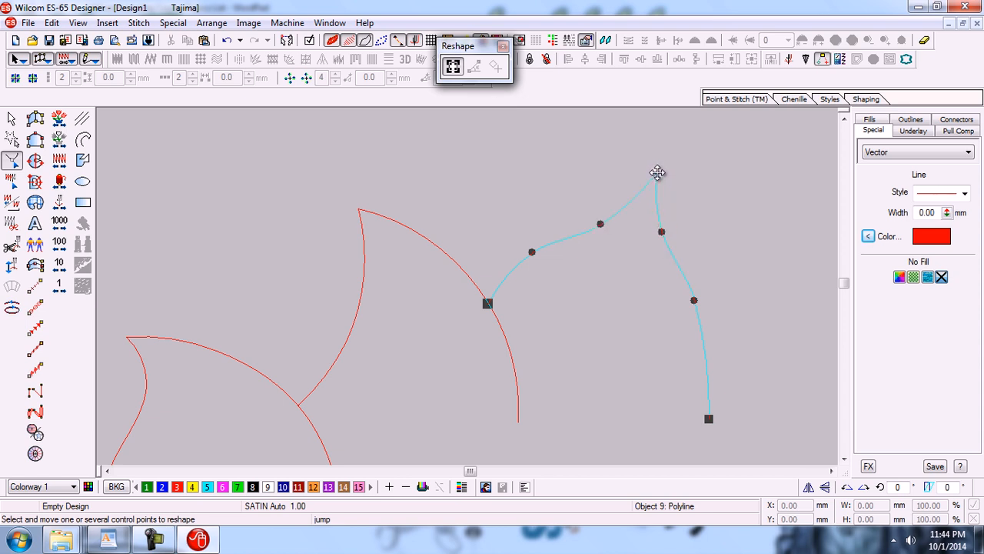
{"action": "left_click_drag", "start_coordinate": [661, 231], "coordinate": [664, 243]}
{"action": "key", "text": "Escape"}
{"action": "key", "text": "shift+d"}
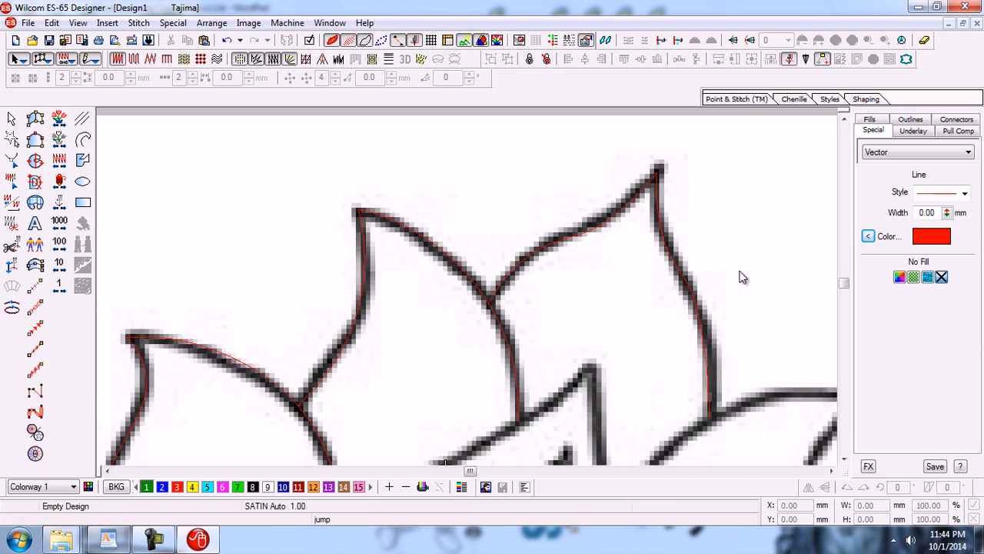
Trace the next petal clockwise as a six-point open vector curve from the teardrop outline through its pointed tip to the following petal's junction.
{"action": "left_click", "coordinate": [845, 459]}
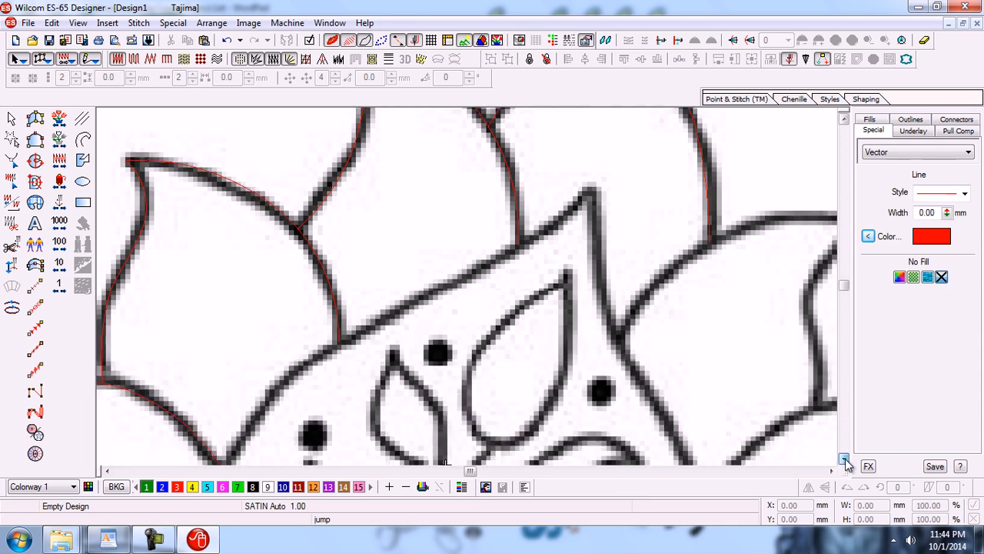
{"action": "left_click", "coordinate": [832, 472]}
{"action": "left_click", "coordinate": [832, 471]}
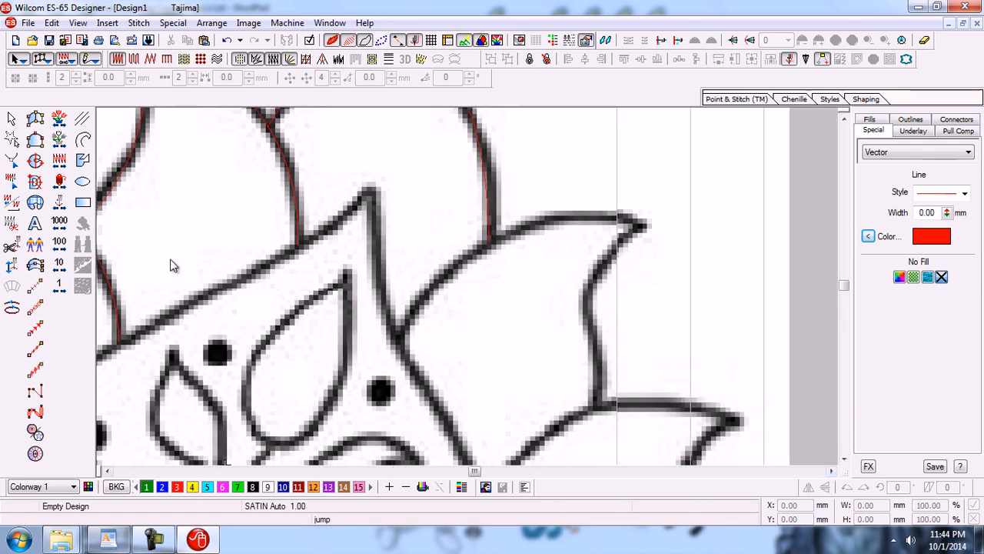
{"action": "left_click", "coordinate": [83, 139]}
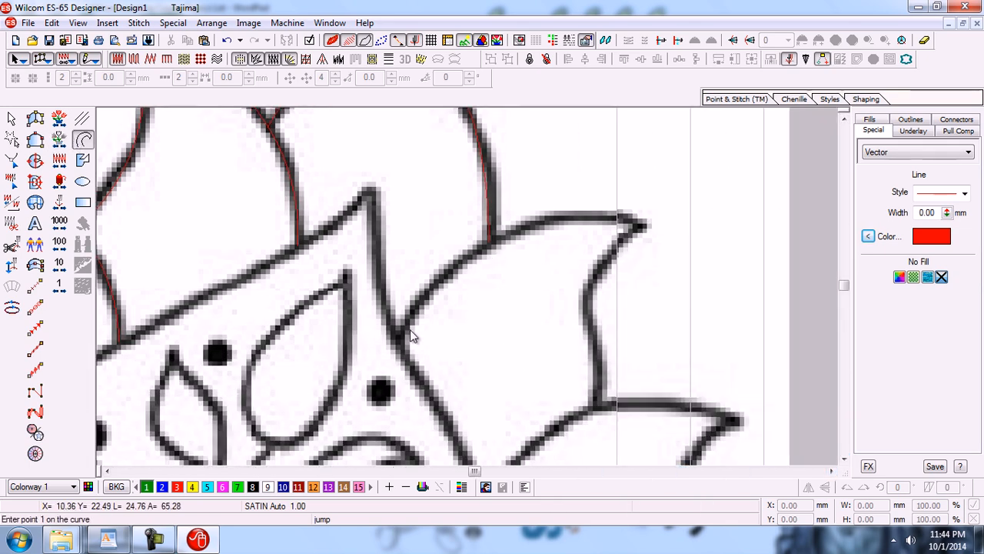
{"action": "left_click", "coordinate": [396, 343]}
{"action": "left_click", "coordinate": [483, 249]}
{"action": "left_click", "coordinate": [644, 226]}
{"action": "left_click", "coordinate": [591, 285]}
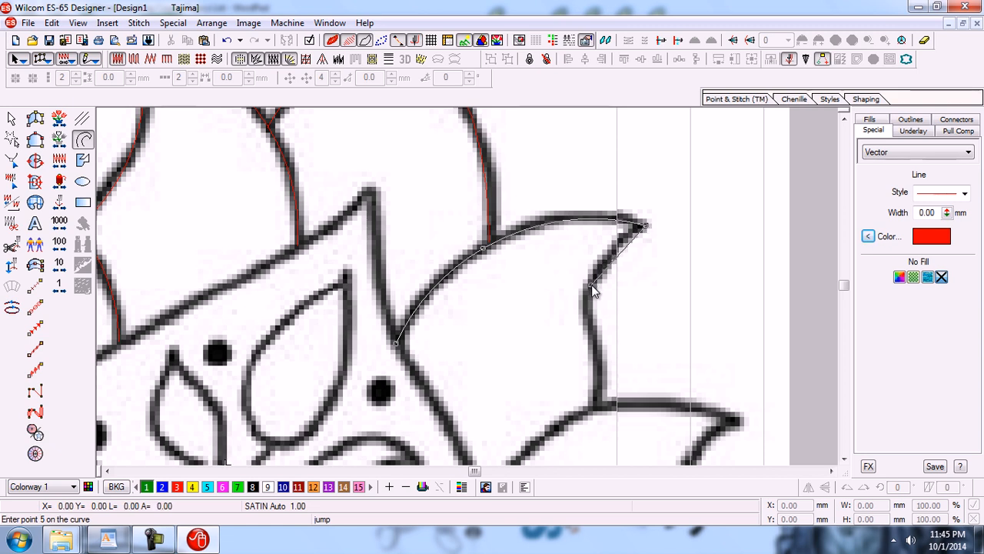
{"action": "left_click", "coordinate": [595, 349]}
{"action": "left_click", "coordinate": [599, 407]}
{"action": "key", "text": "Return"}
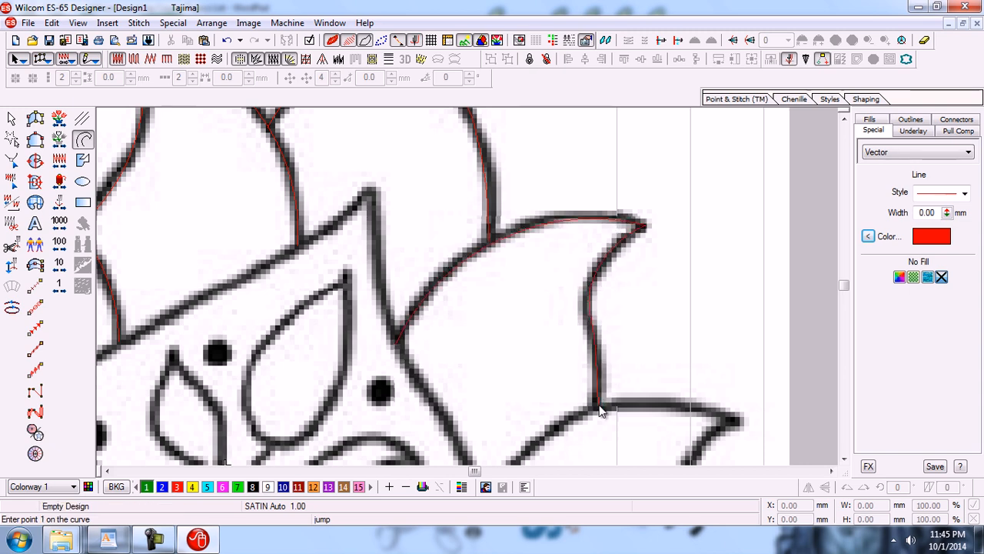
Reshape the new petal's inward-curving side by shifting its lower control point inward and slightly down, comparing the curve with and without the backdrop.
{"action": "key", "text": "d"}
{"action": "key", "text": "h"}
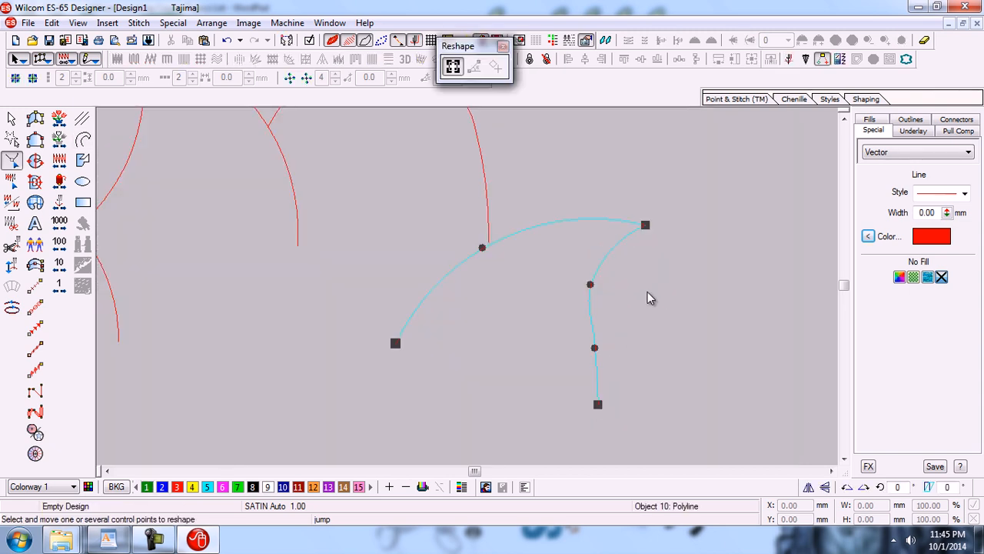
{"action": "left_click_drag", "start_coordinate": [594, 347], "coordinate": [585, 354]}
{"action": "key", "text": "Escape"}
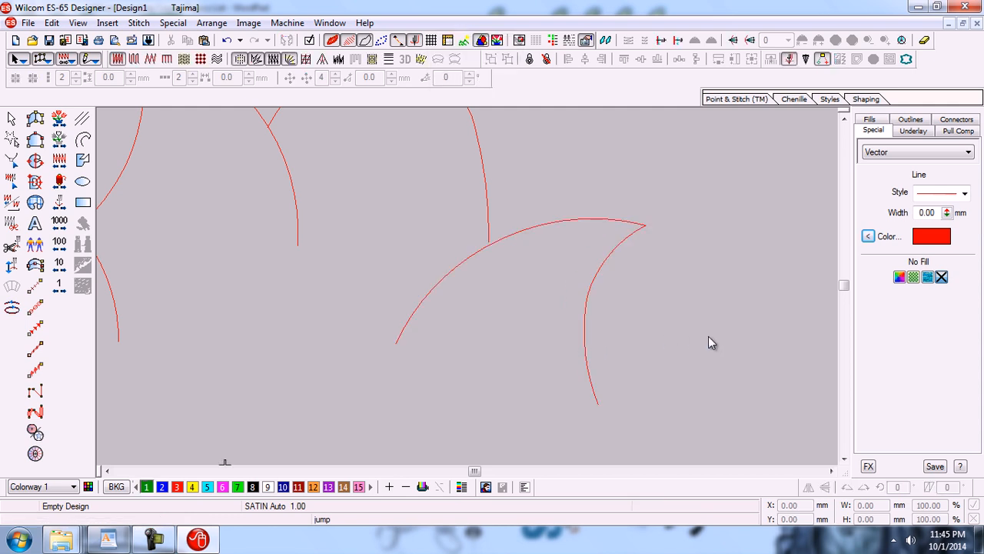
{"action": "key", "text": "shift+b"}
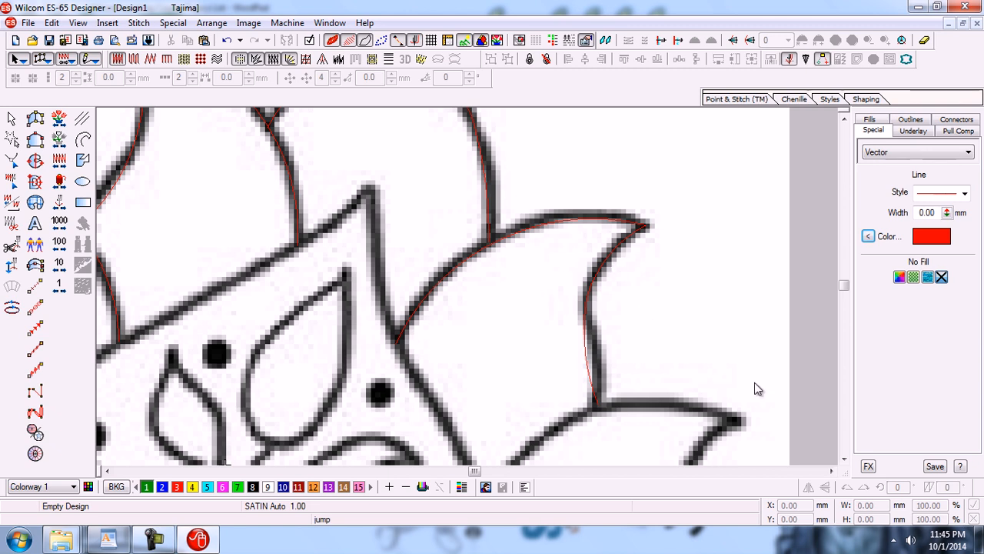
{"action": "key", "text": "shift+b"}
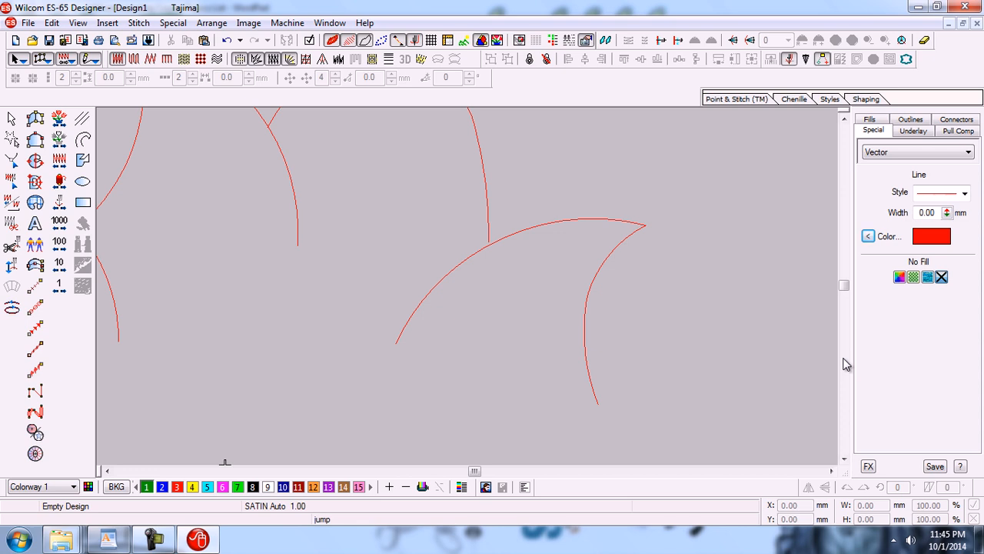
{"action": "key", "text": "shift+b"}
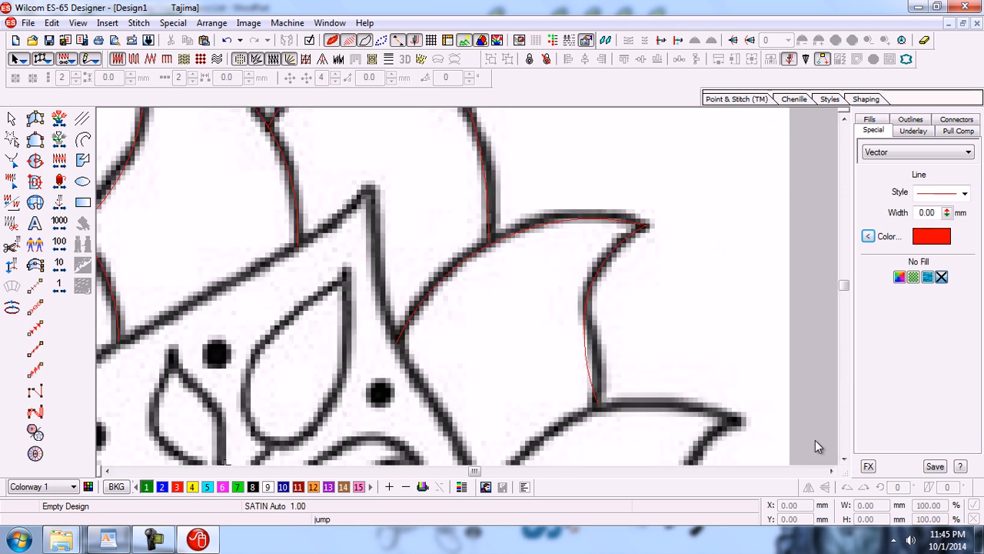
Trace the following petal below as a seven-point open vector curve from the teardrop's outer edge through its tip to the next petal's upper edge.
{"action": "left_click", "coordinate": [843, 459]}
{"action": "left_click", "coordinate": [843, 459]}
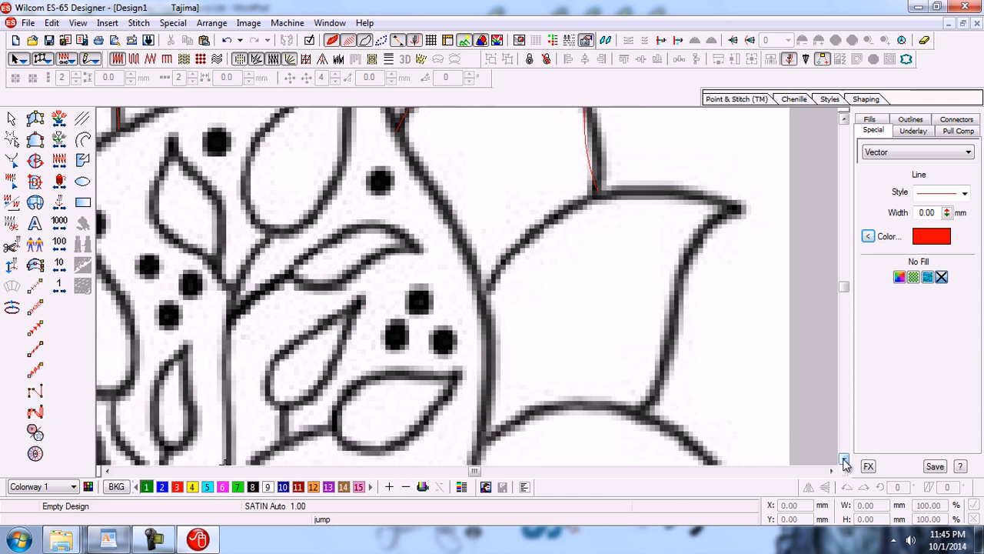
{"action": "left_click", "coordinate": [83, 140]}
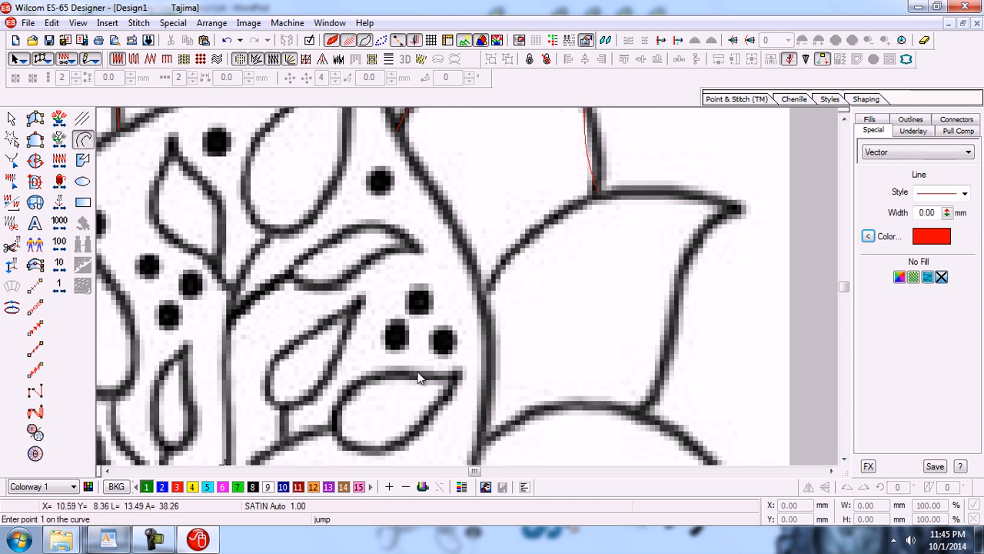
{"action": "left_click", "coordinate": [483, 295]}
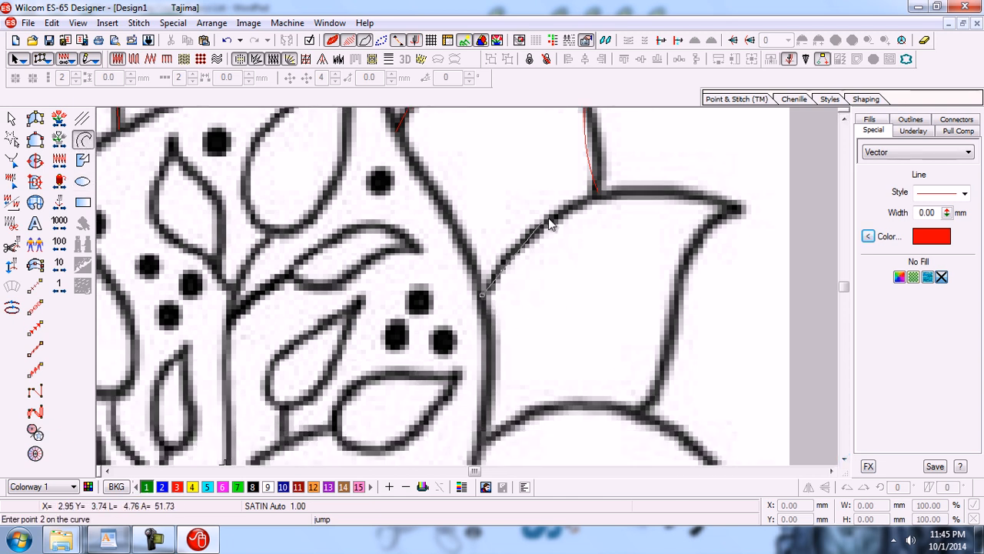
{"action": "left_click", "coordinate": [552, 220]}
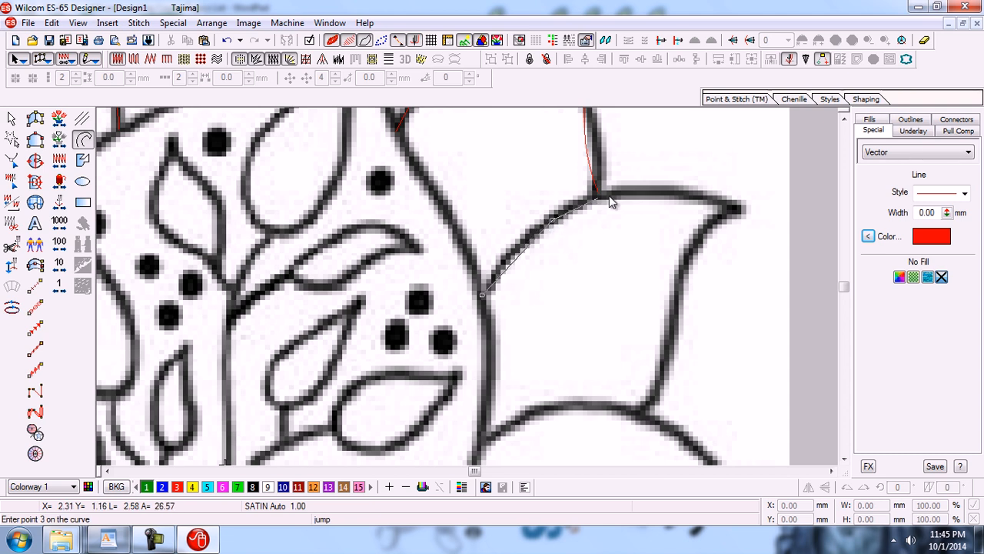
{"action": "left_click", "coordinate": [638, 195]}
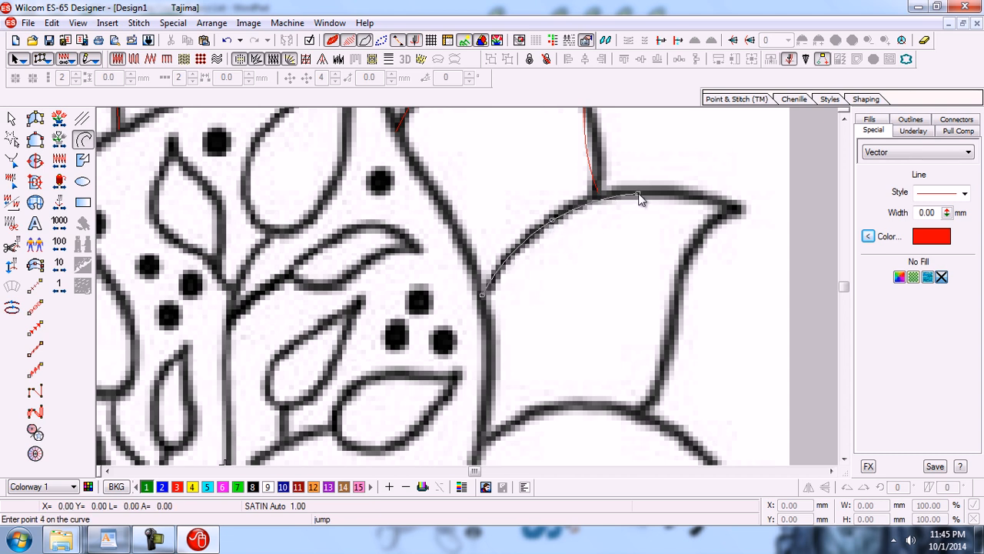
{"action": "left_click", "coordinate": [740, 208]}
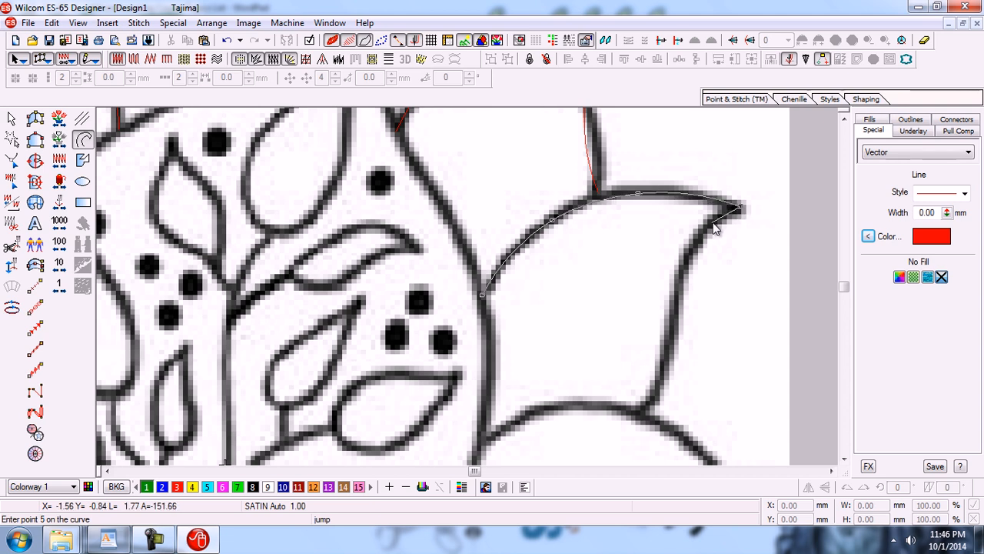
{"action": "left_click", "coordinate": [691, 256]}
{"action": "left_click", "coordinate": [676, 324]}
{"action": "left_click", "coordinate": [640, 412]}
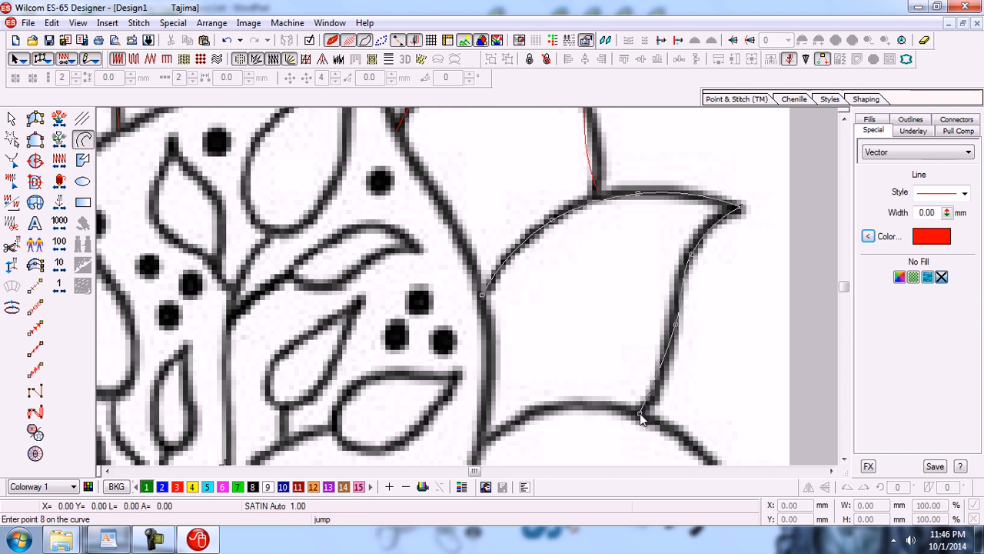
{"action": "key", "text": "Return"}
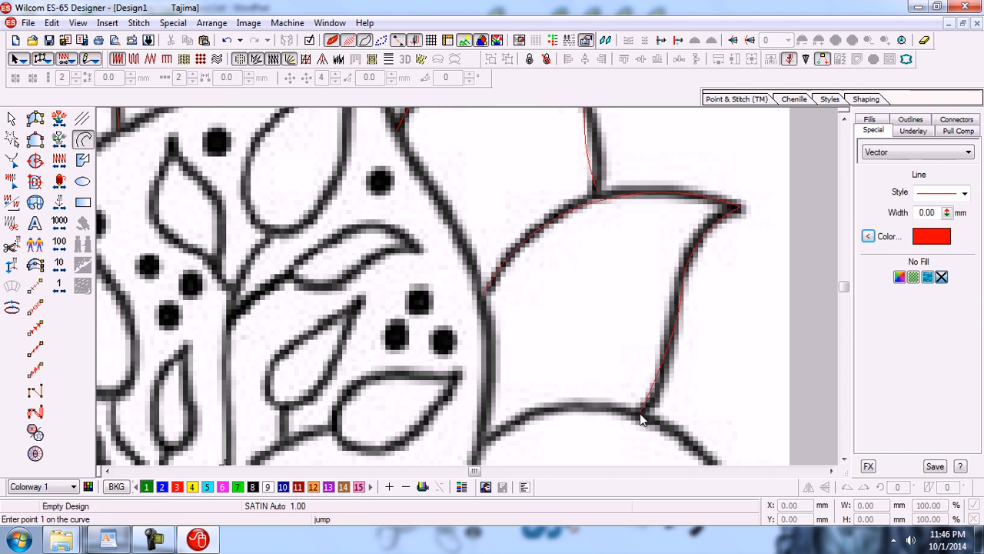
Smooth this petal by moving both control points on its side below the tip and slightly raising its upper edge, checking against the backdrop.
{"action": "key", "text": "shift+b"}
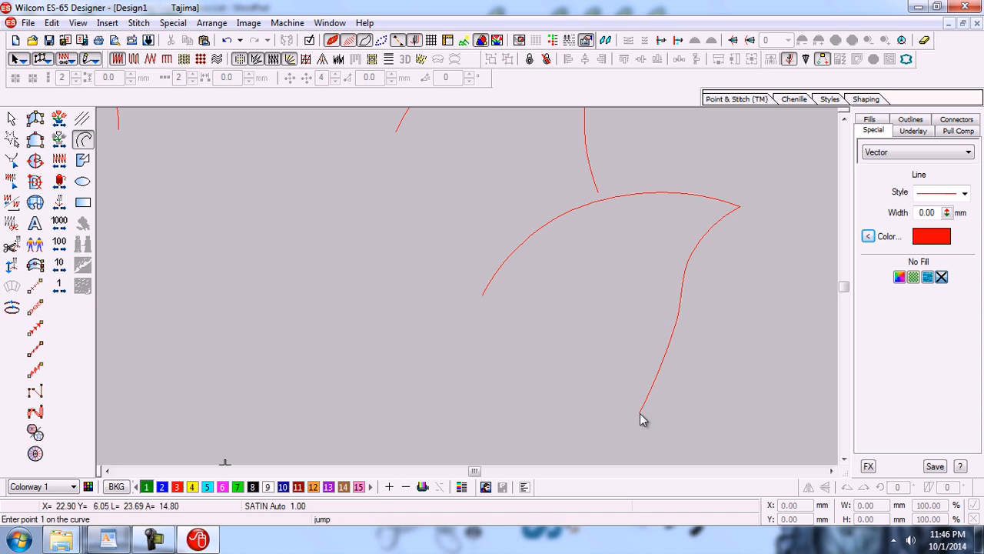
{"action": "key", "text": "h"}
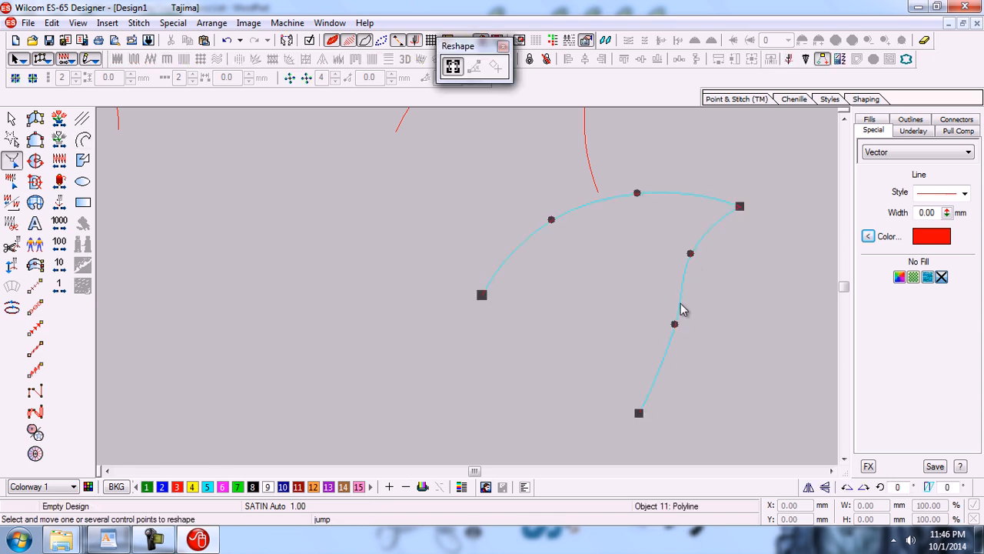
{"action": "left_click_drag", "start_coordinate": [677, 326], "coordinate": [681, 345]}
{"action": "left_click_drag", "start_coordinate": [692, 257], "coordinate": [685, 264]}
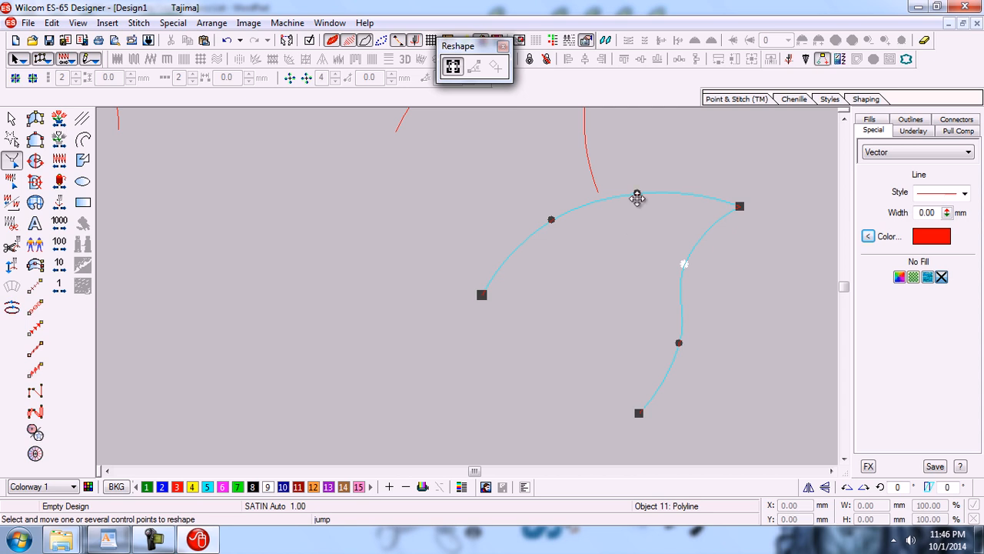
{"action": "left_click_drag", "start_coordinate": [637, 192], "coordinate": [637, 192]}
{"action": "key", "text": "Escape"}
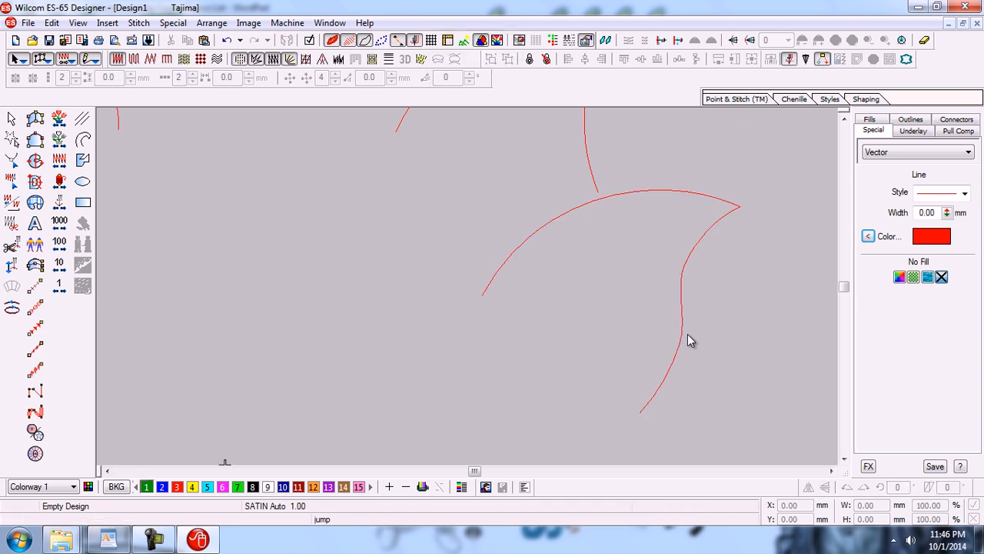
{"action": "key", "text": "d"}
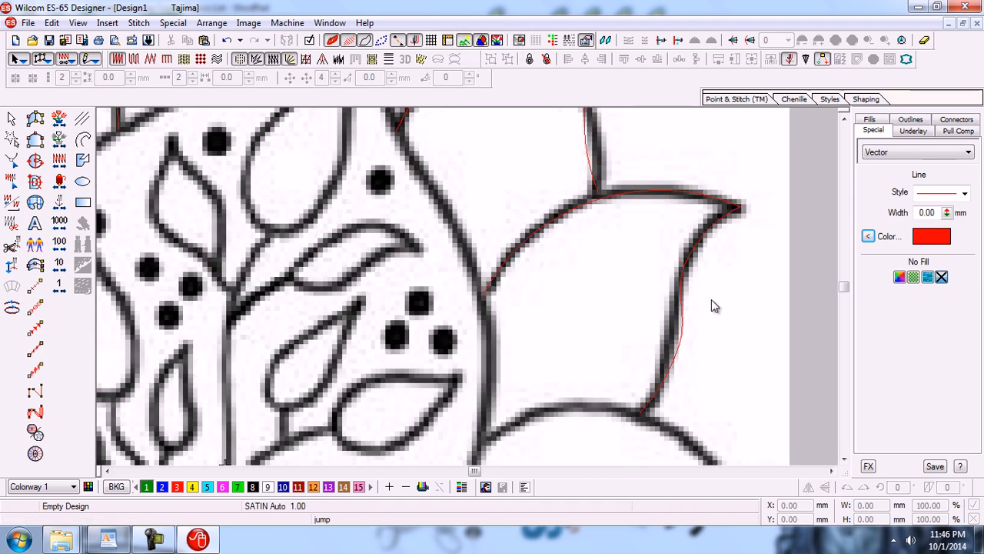
Trace the next petal clockwise as a seven-point open vector curve from the teardrop outline through its pointed tip to the following petal's upper edge.
{"action": "left_click", "coordinate": [844, 459]}
{"action": "left_click", "coordinate": [844, 460]}
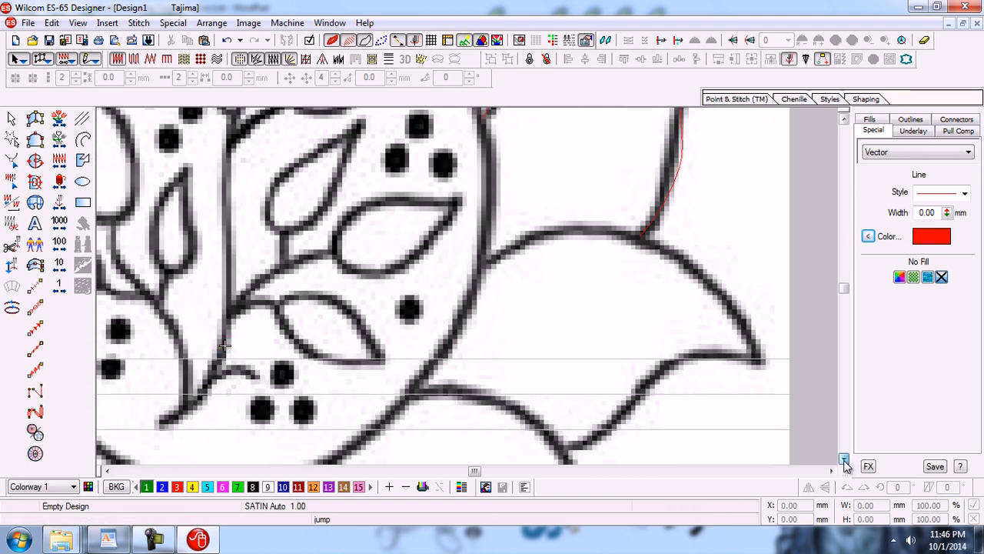
{"action": "left_click", "coordinate": [844, 460]}
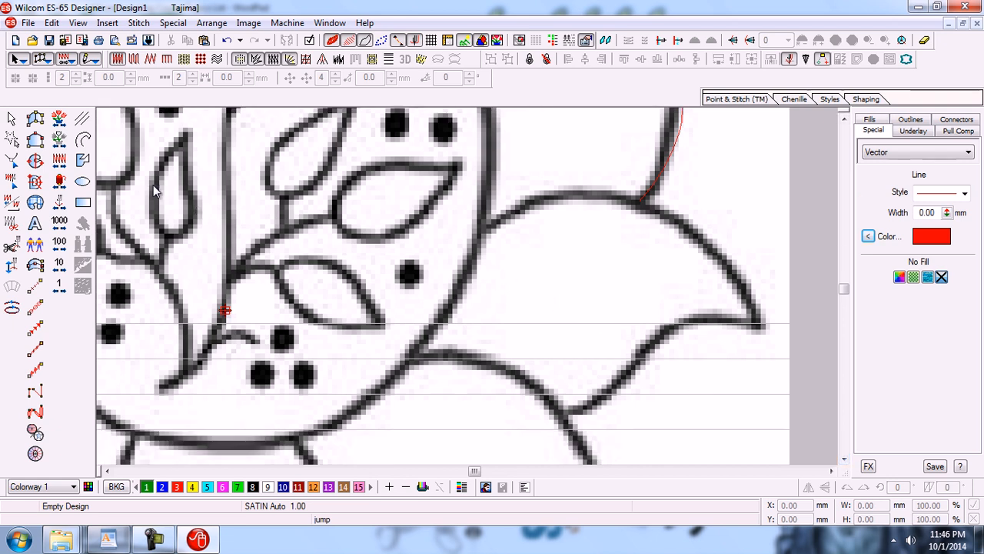
{"action": "left_click", "coordinate": [83, 138]}
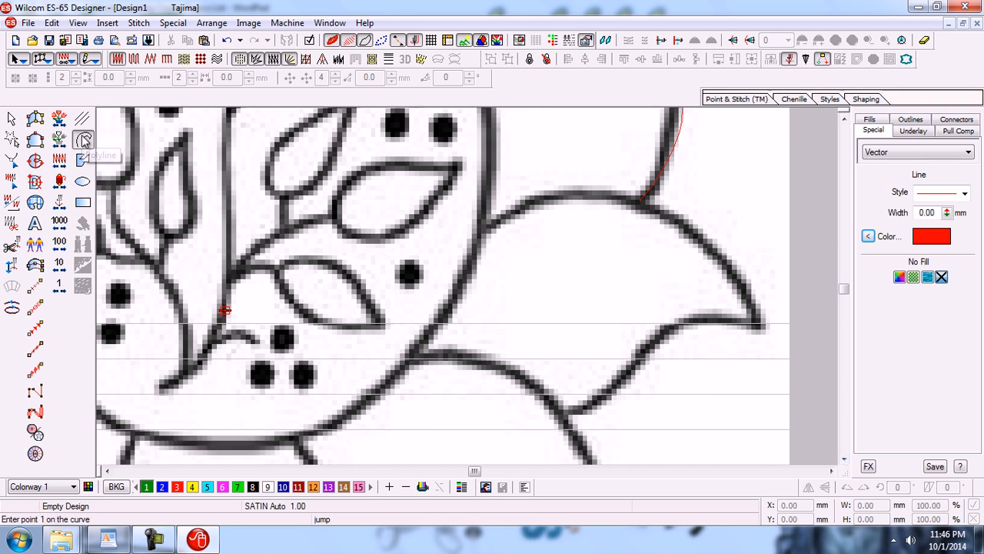
{"action": "left_click", "coordinate": [480, 232]}
{"action": "key", "text": "BackSpace"}
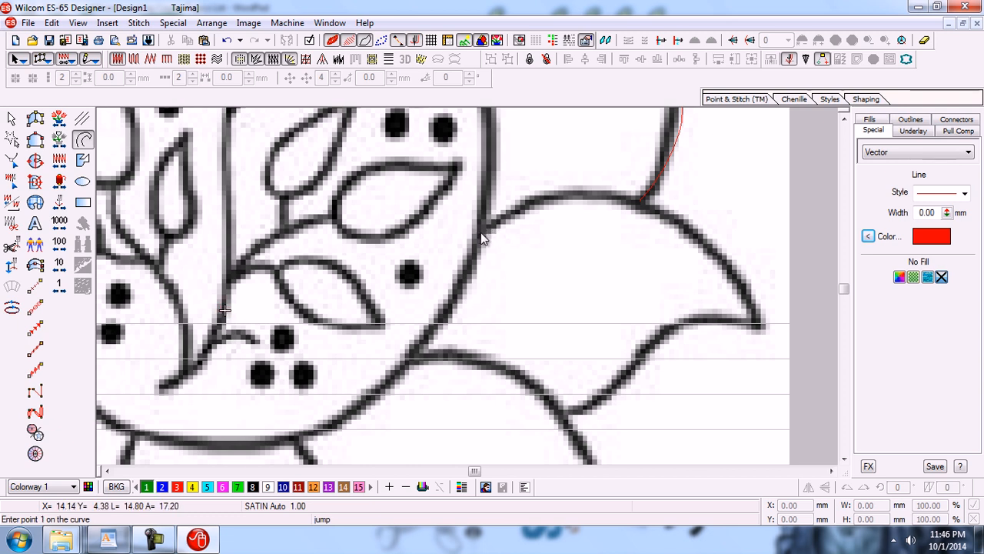
{"action": "left_click", "coordinate": [480, 233]}
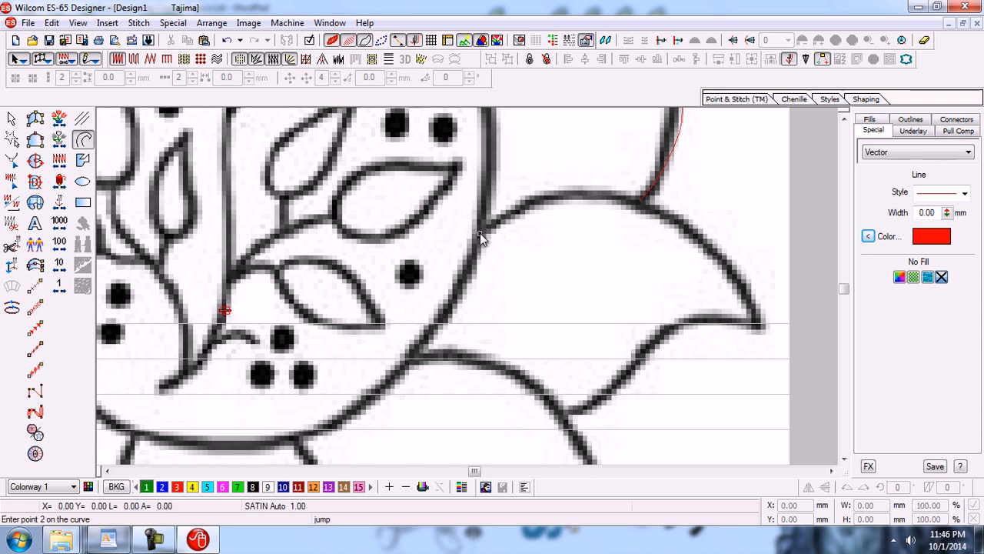
{"action": "left_click", "coordinate": [575, 198]}
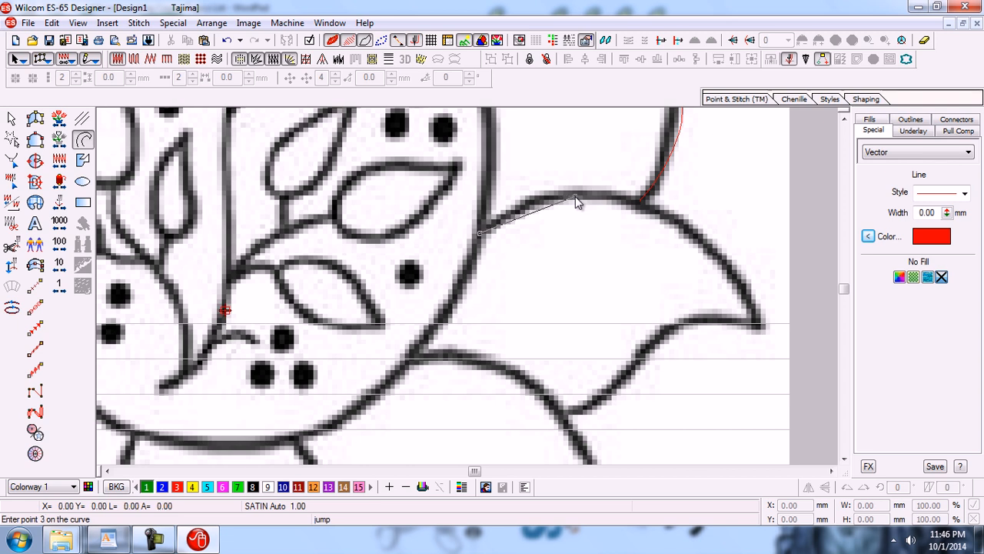
{"action": "left_click", "coordinate": [662, 217]}
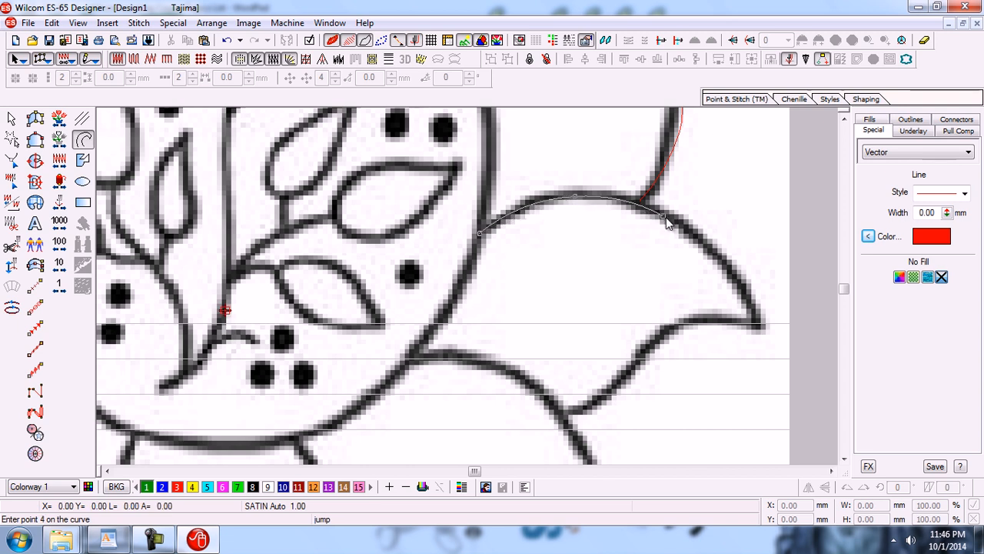
{"action": "left_click", "coordinate": [757, 326]}
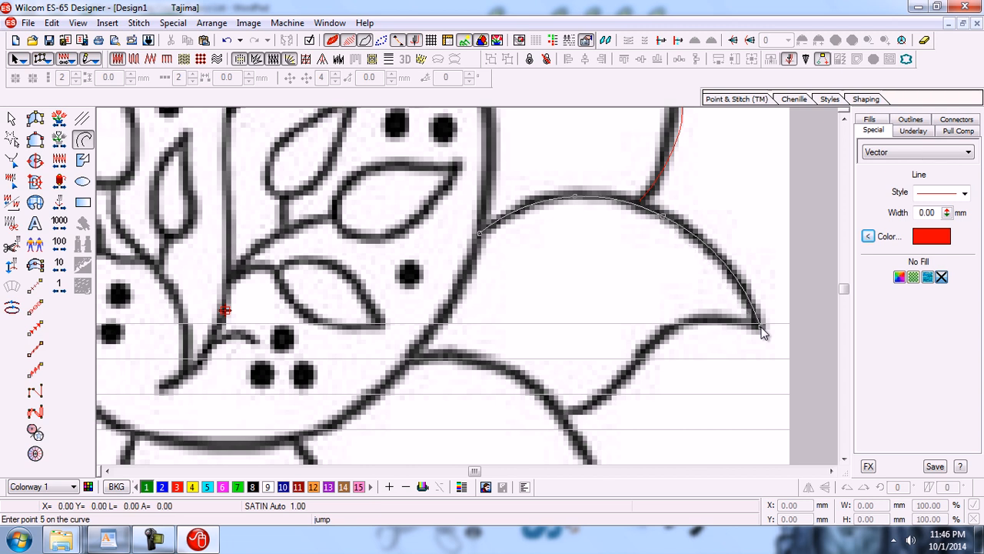
{"action": "left_click", "coordinate": [693, 322]}
{"action": "left_click", "coordinate": [640, 359]}
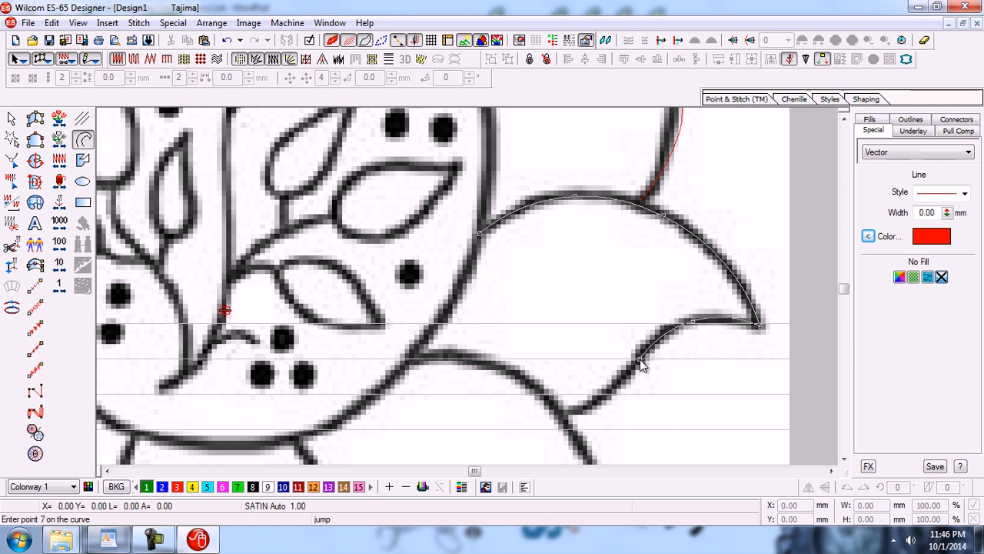
{"action": "left_click", "coordinate": [557, 412]}
{"action": "key", "text": "Return"}
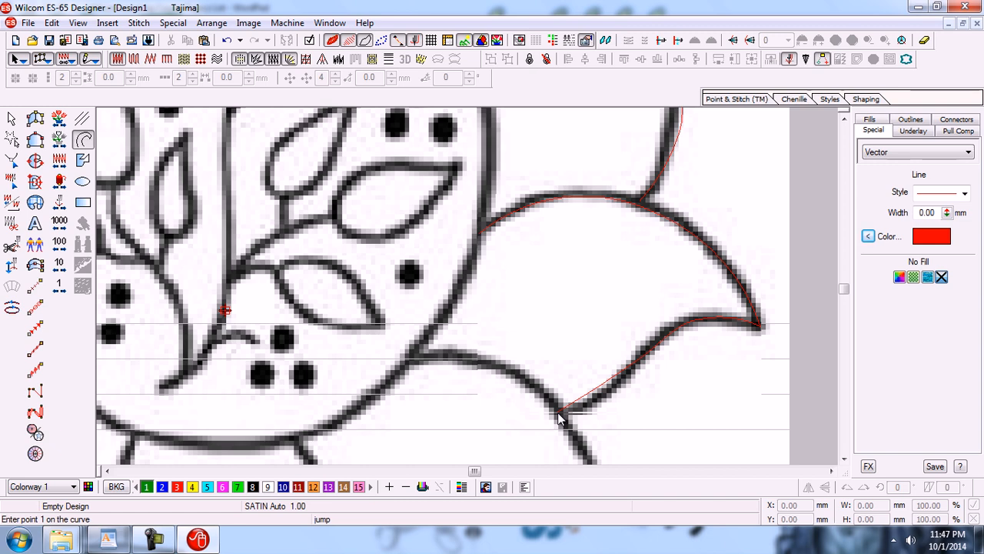
Smooth this petal's S-shaped underside by moving both its control points toward the base and slightly down, and nudge the upper edge outward, checking against the backdrop.
{"action": "key", "text": "d"}
{"action": "key", "text": "h"}
{"action": "left_click_drag", "start_coordinate": [638, 358], "coordinate": [616, 384]}
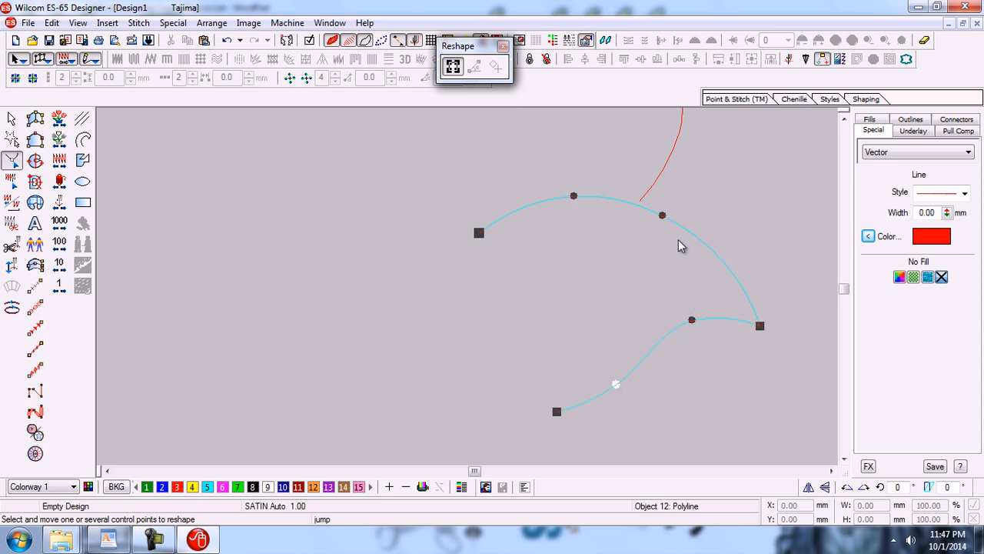
{"action": "left_click_drag", "start_coordinate": [667, 213], "coordinate": [669, 213]}
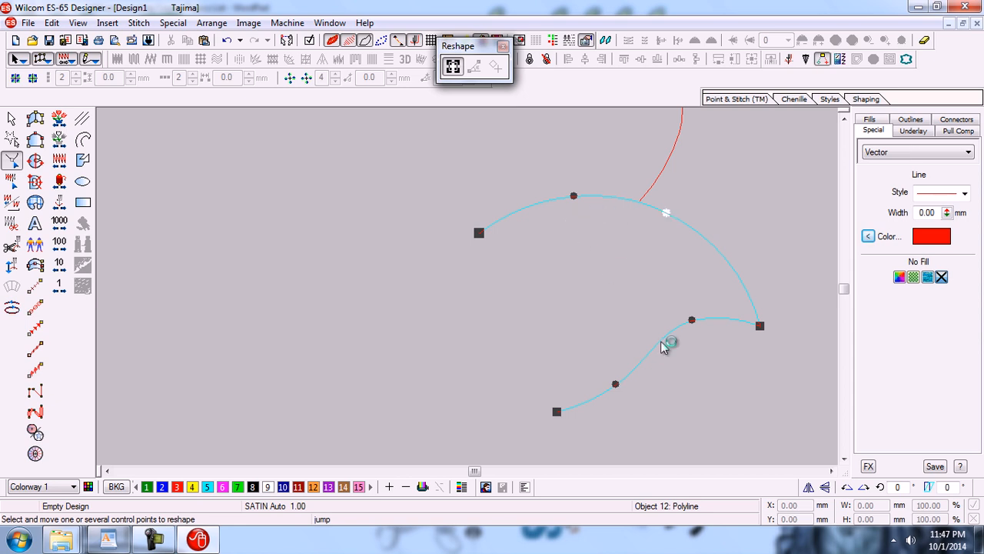
{"action": "left_click_drag", "start_coordinate": [617, 385], "coordinate": [618, 393]}
{"action": "mouse_move", "coordinate": [691, 321]}
{"action": "left_mouse_down"}
{"action": "mouse_move", "coordinate": [672, 330]}
{"action": "mouse_move", "coordinate": [678, 325]}
{"action": "left_mouse_up"}
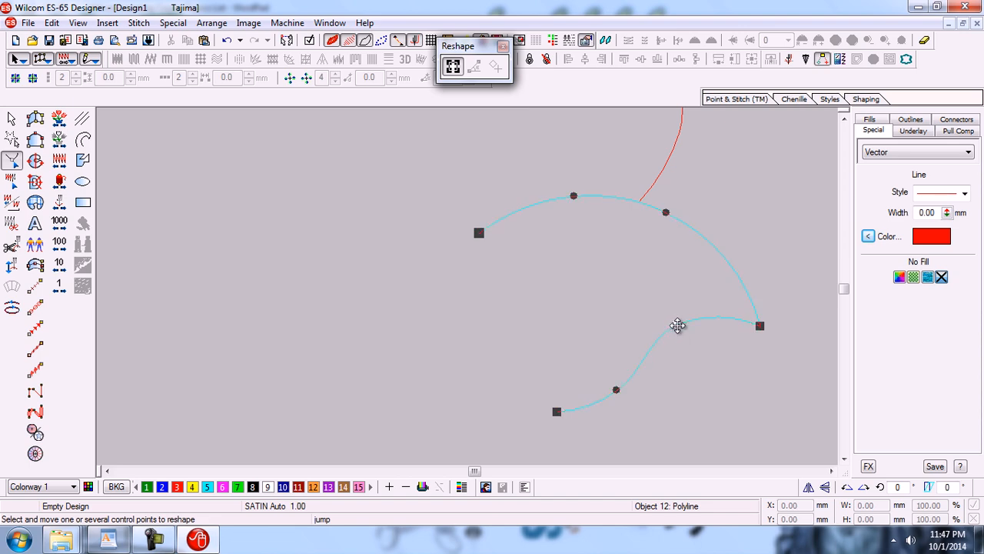
{"action": "key", "text": "Escape"}
{"action": "key", "text": "d"}
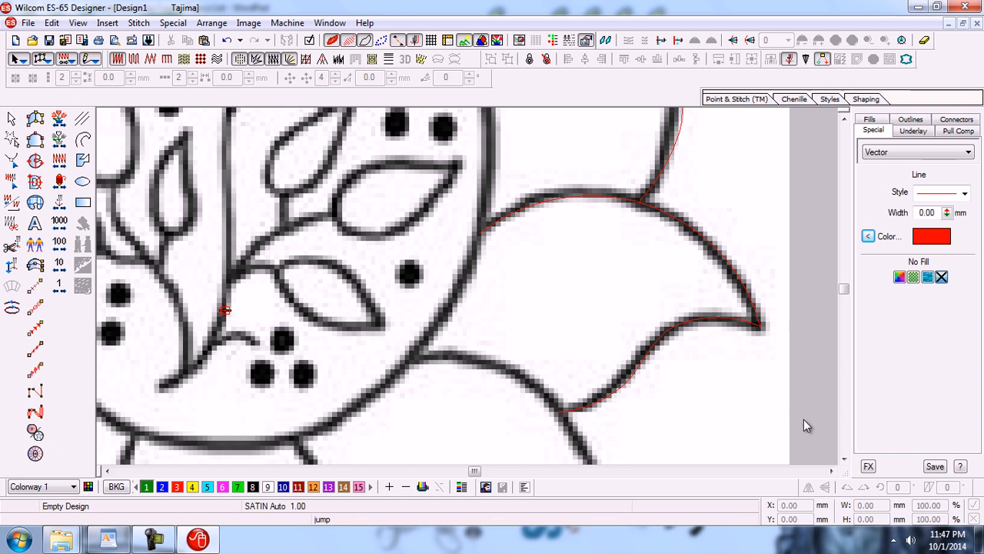
Trace the lower-right petal as a nine-point open vector curve from the teardrop through its tip and along its wavy underside back to the teardrop.
{"action": "key", "text": "shift+z"}
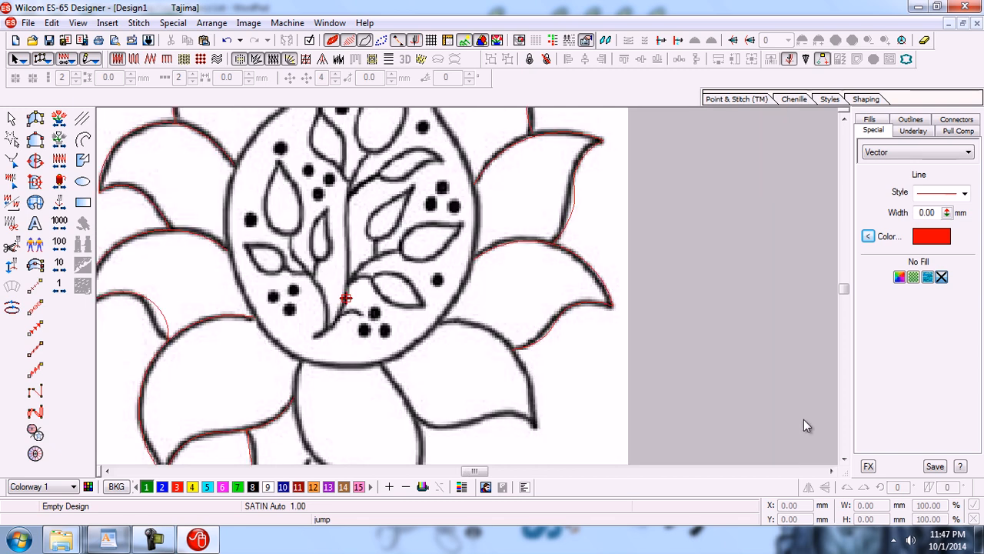
{"action": "key", "text": "b"}
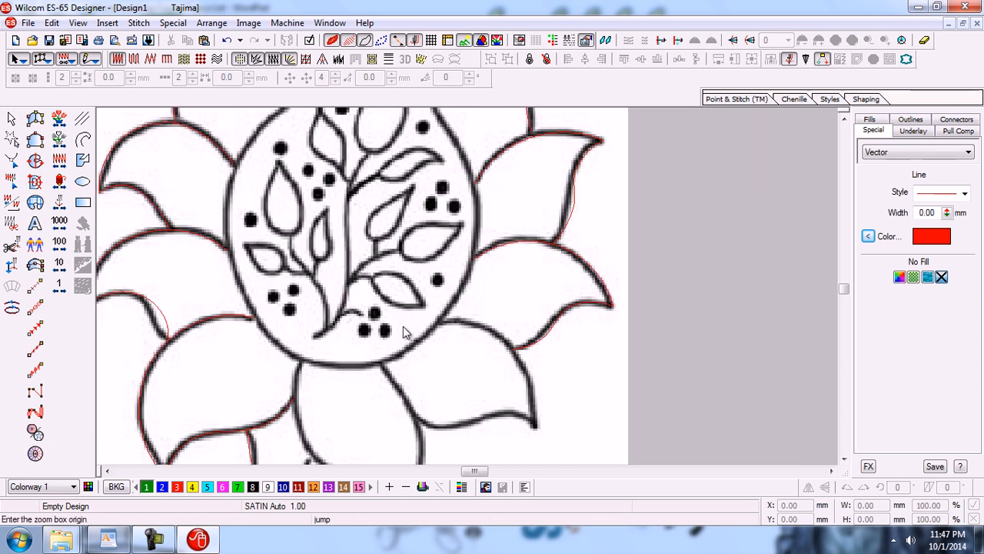
{"action": "left_click_drag", "start_coordinate": [346, 285], "coordinate": [569, 445]}
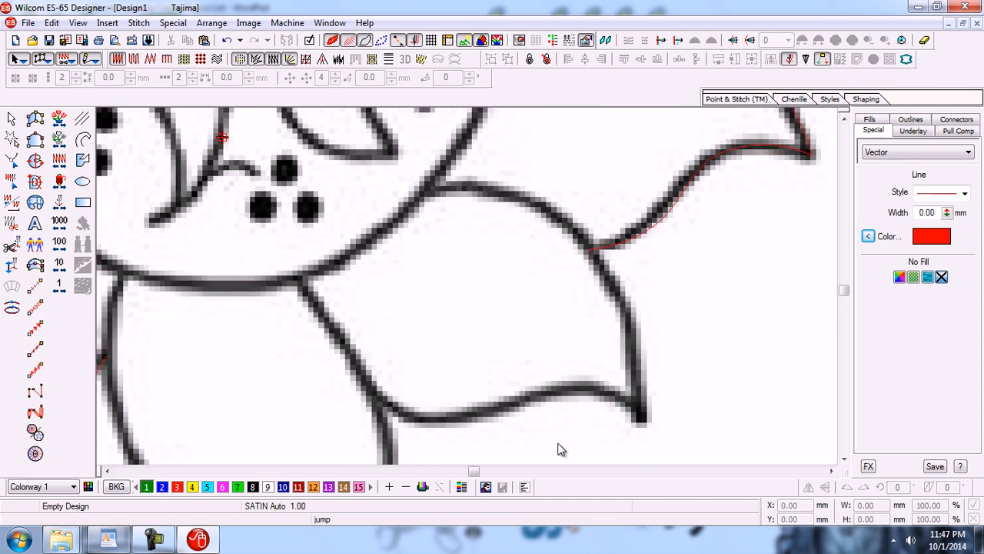
{"action": "left_click", "coordinate": [83, 139]}
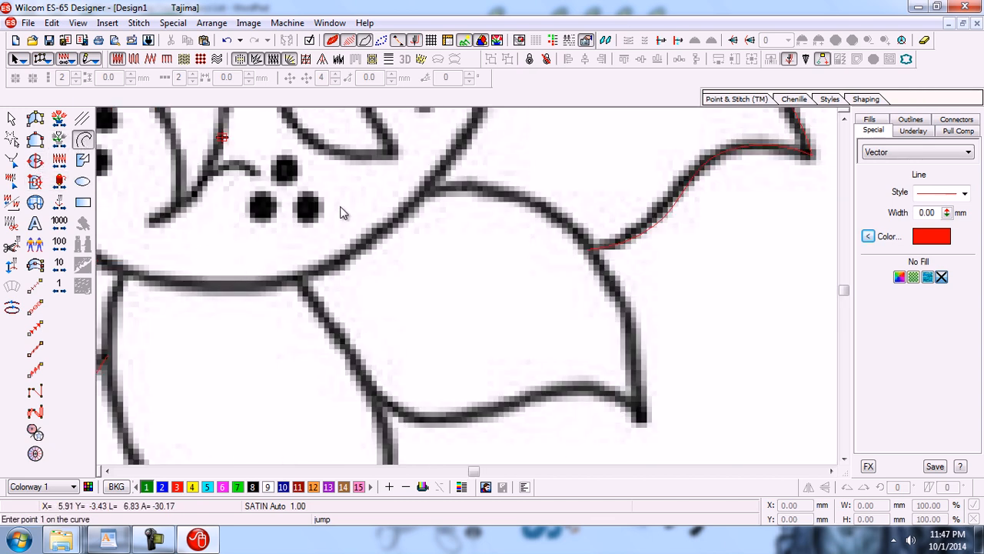
{"action": "left_click", "coordinate": [425, 190]}
{"action": "left_click", "coordinate": [526, 202]}
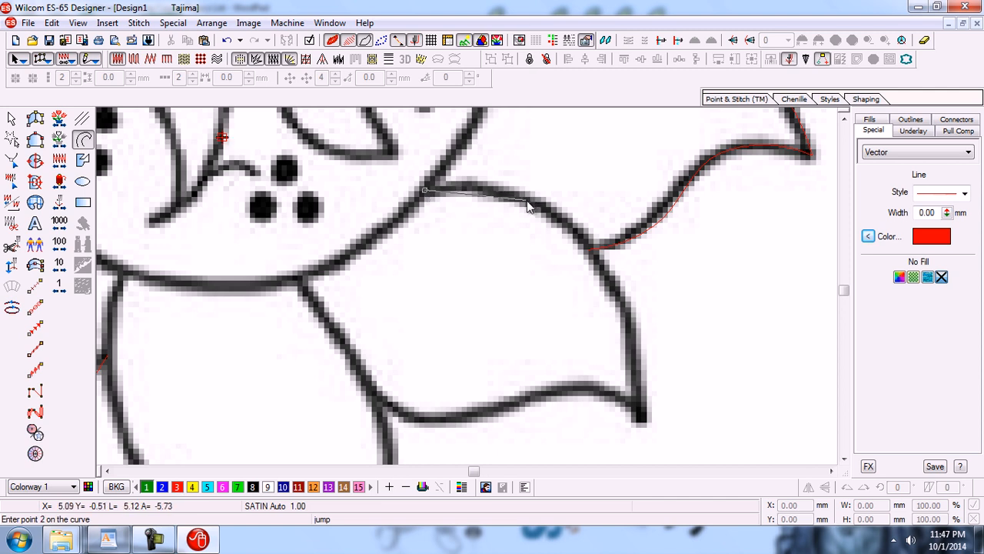
{"action": "left_click", "coordinate": [605, 279]}
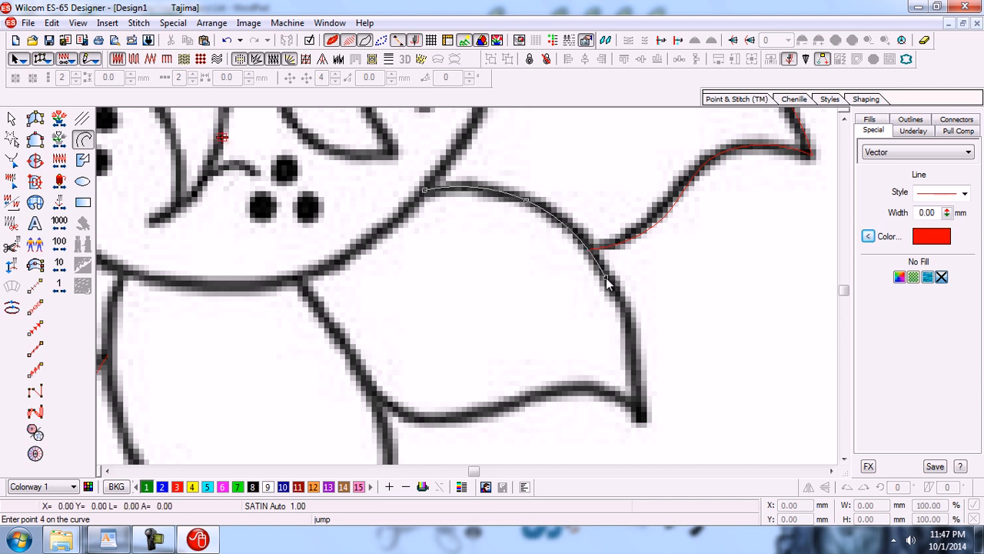
{"action": "left_click", "coordinate": [643, 422]}
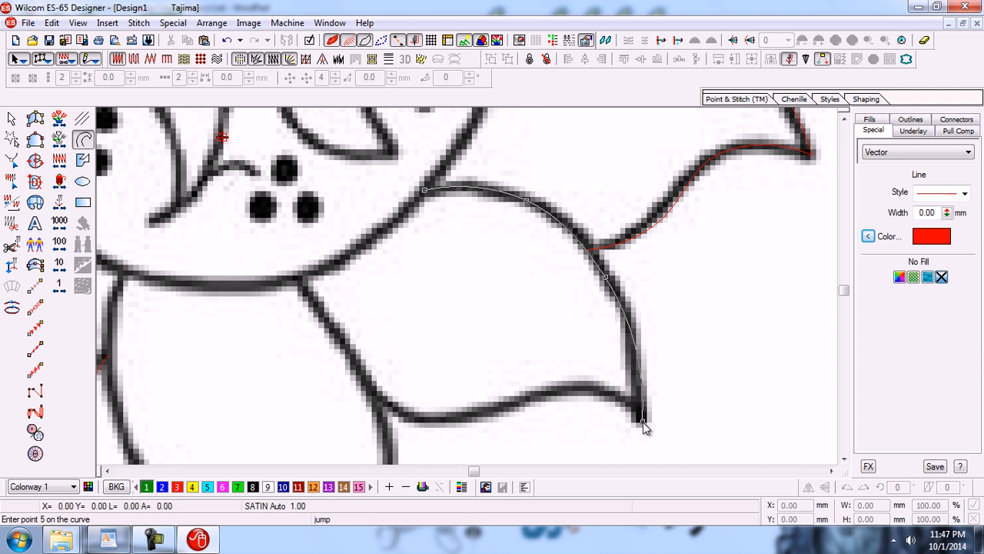
{"action": "left_click", "coordinate": [592, 389]}
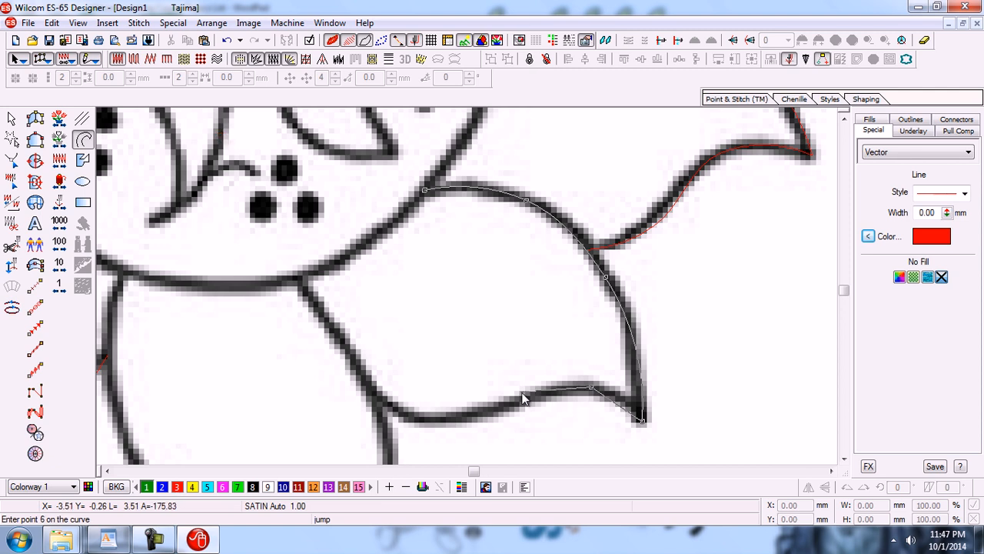
{"action": "left_click", "coordinate": [531, 401]}
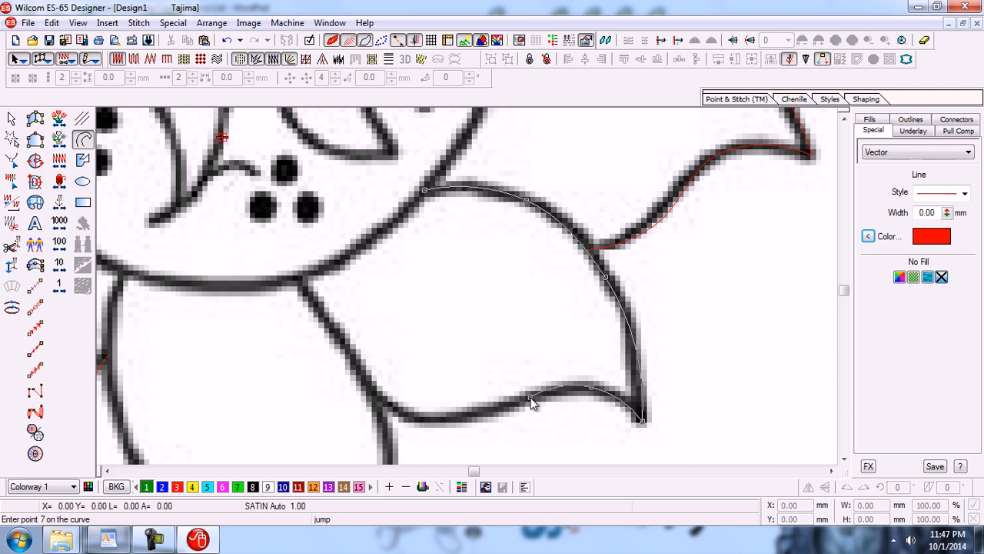
{"action": "left_click", "coordinate": [410, 416]}
{"action": "left_click", "coordinate": [344, 348]}
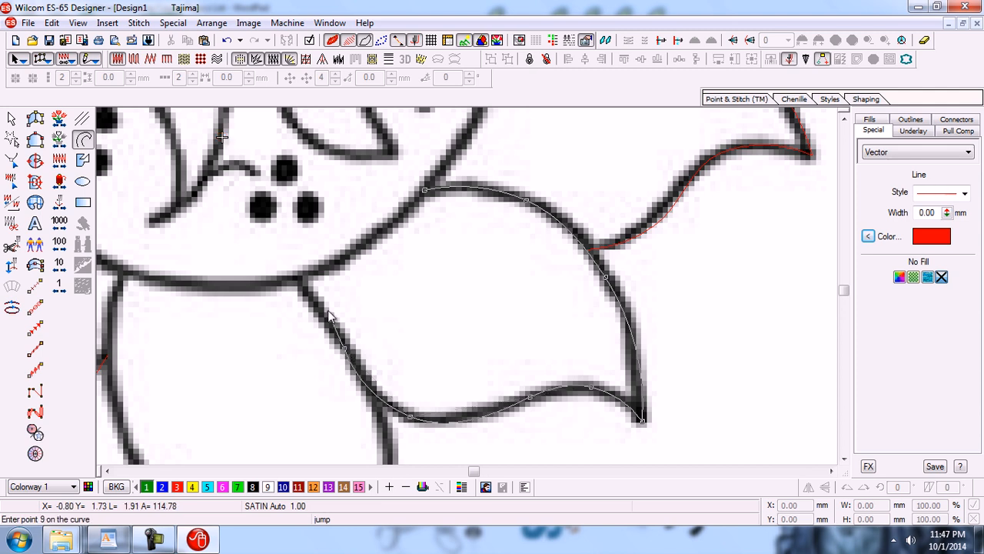
{"action": "left_click", "coordinate": [300, 280]}
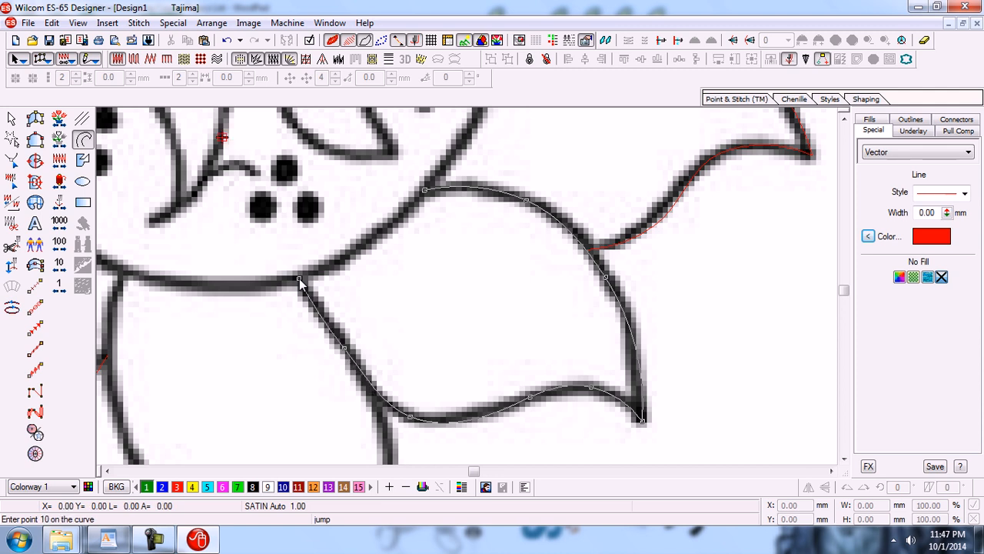
{"action": "key", "text": "Return"}
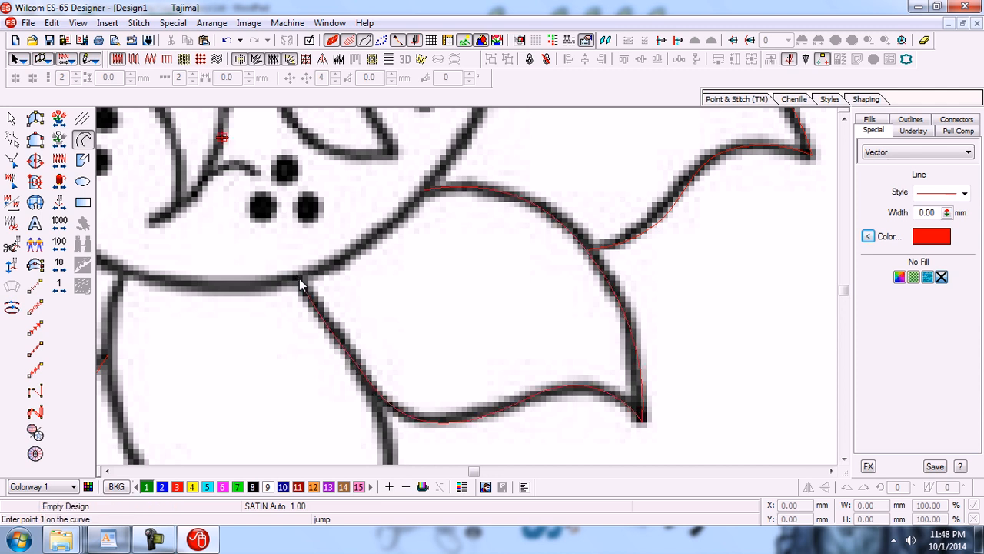
Smooth the nine-point petal by lowering the control point nearest its lower base, raising the underside's lowest one, and nudging the outer edge outward, checking against the backdrop.
{"action": "key", "text": "d"}
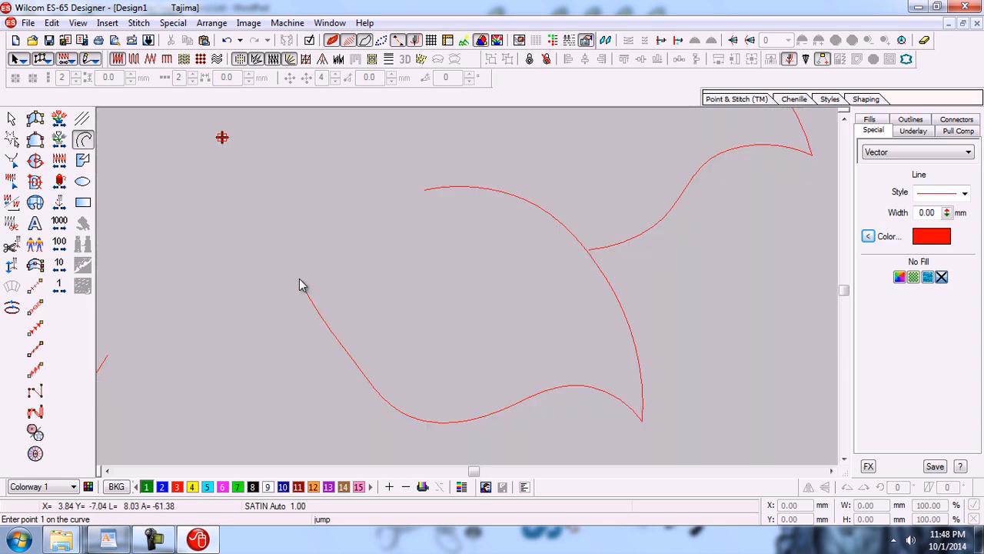
{"action": "key", "text": "h"}
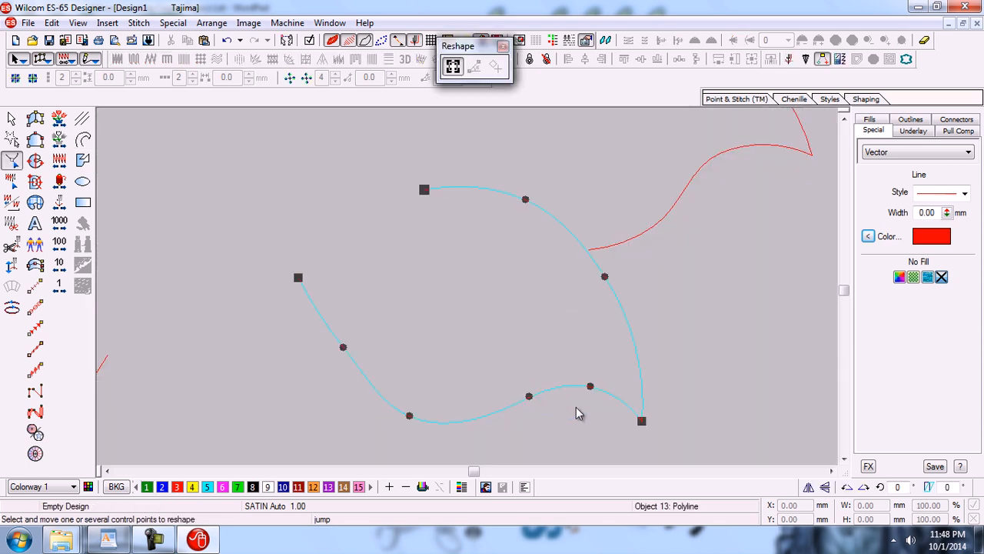
{"action": "left_click_drag", "start_coordinate": [344, 350], "coordinate": [343, 356]}
{"action": "left_click", "coordinate": [411, 415]}
{"action": "left_click_drag", "start_coordinate": [411, 415], "coordinate": [411, 411]}
{"action": "left_click", "coordinate": [606, 277]}
{"action": "left_click_drag", "start_coordinate": [607, 278], "coordinate": [610, 279]}
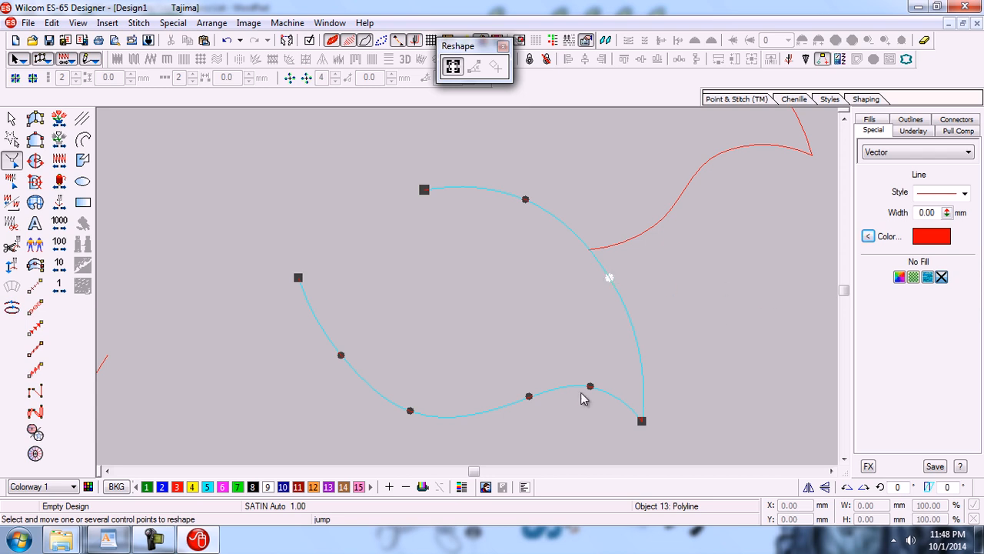
{"action": "key", "text": "Escape"}
{"action": "key", "text": "d"}
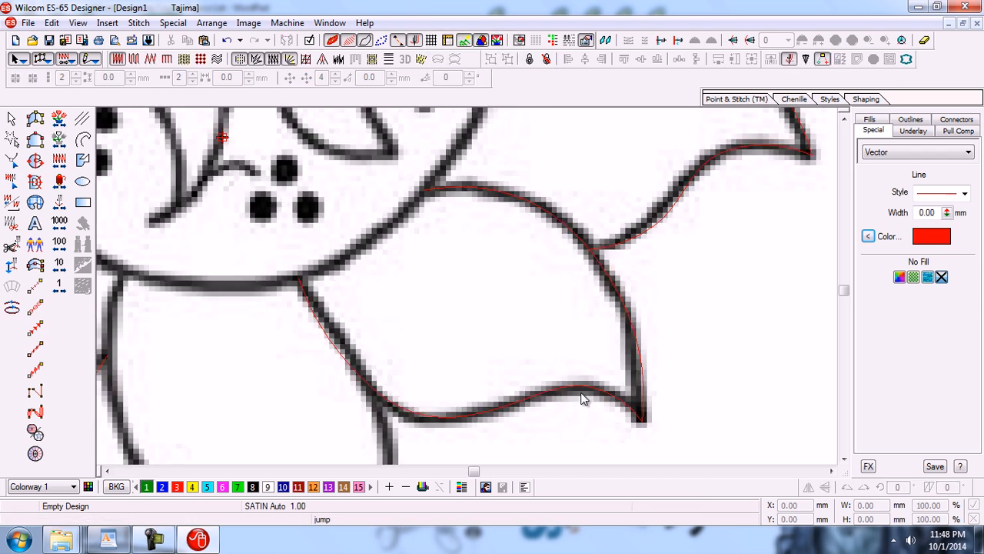
Trace the bottom petal as a seven-point open vector curve from the neighbouring petal's underside through its pointed tip to the teardrop outline, checking against the backdrop.
{"action": "key", "text": "shift+z"}
{"action": "key", "text": "b"}
{"action": "left_click_drag", "start_coordinate": [262, 263], "coordinate": [470, 446]}
{"action": "left_click_drag", "start_coordinate": [470, 377], "coordinate": [468, 384]}
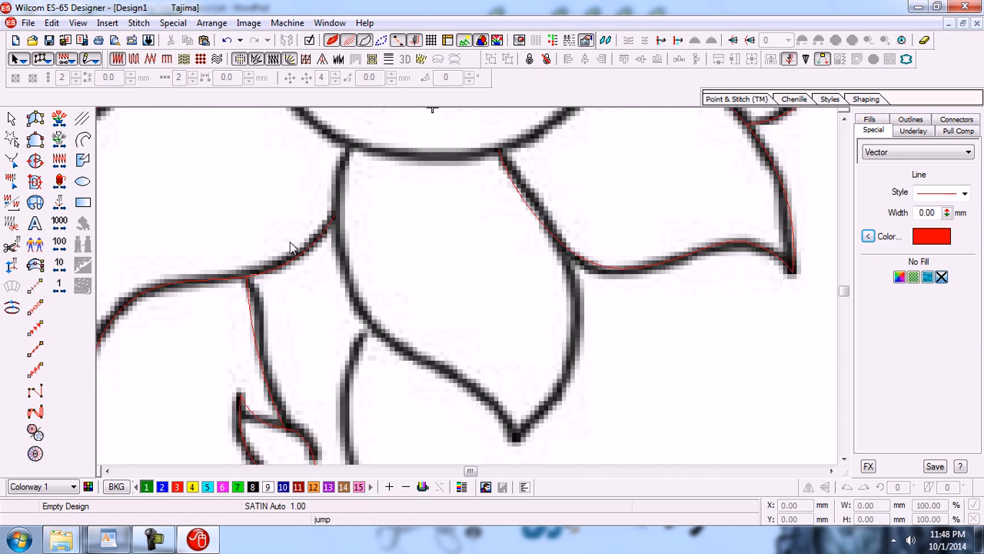
{"action": "left_click", "coordinate": [83, 139]}
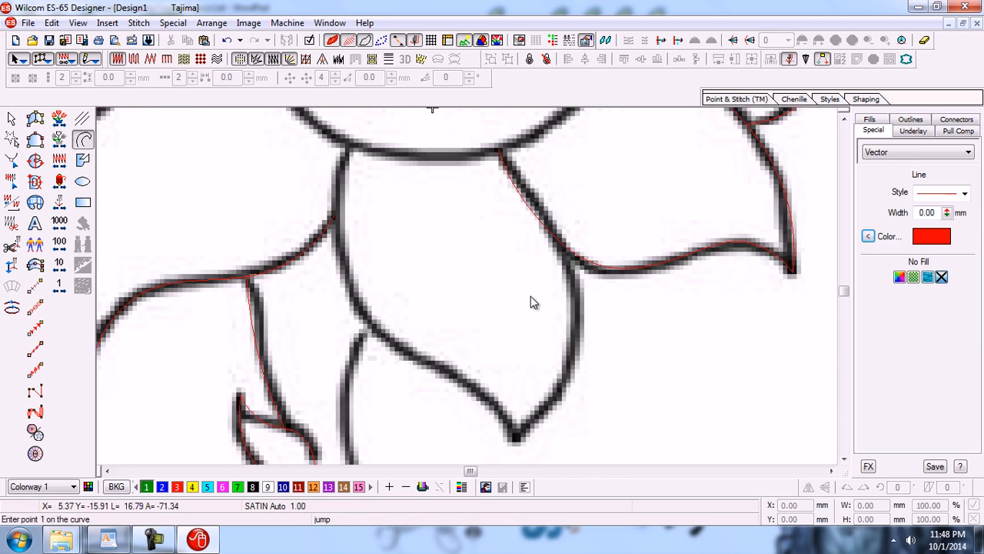
{"action": "left_click", "coordinate": [559, 246]}
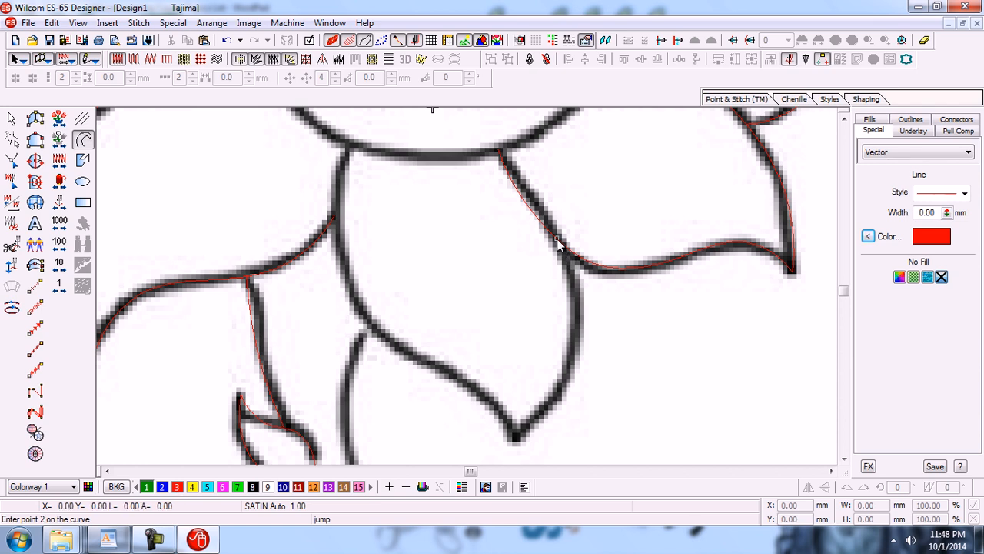
{"action": "left_click", "coordinate": [573, 363]}
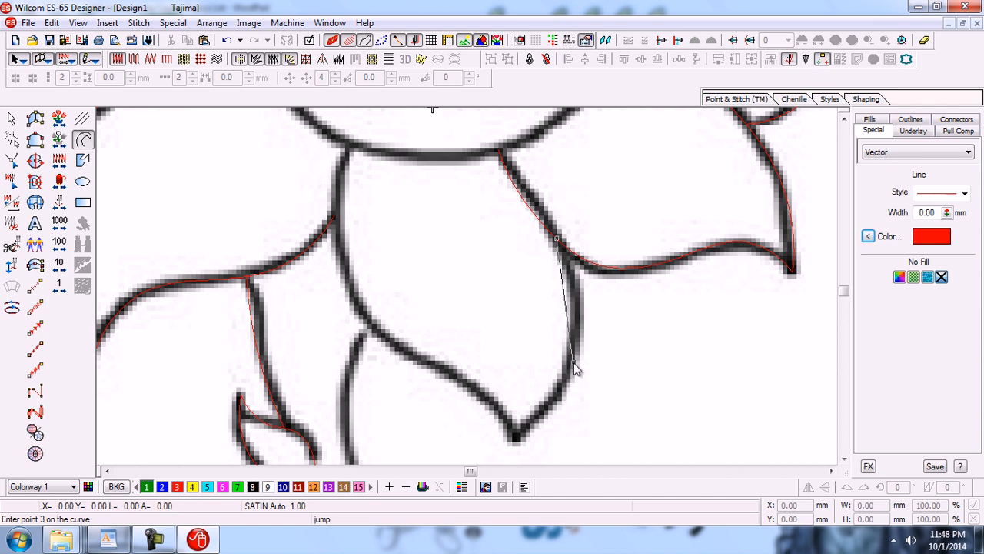
{"action": "left_click", "coordinate": [518, 439]}
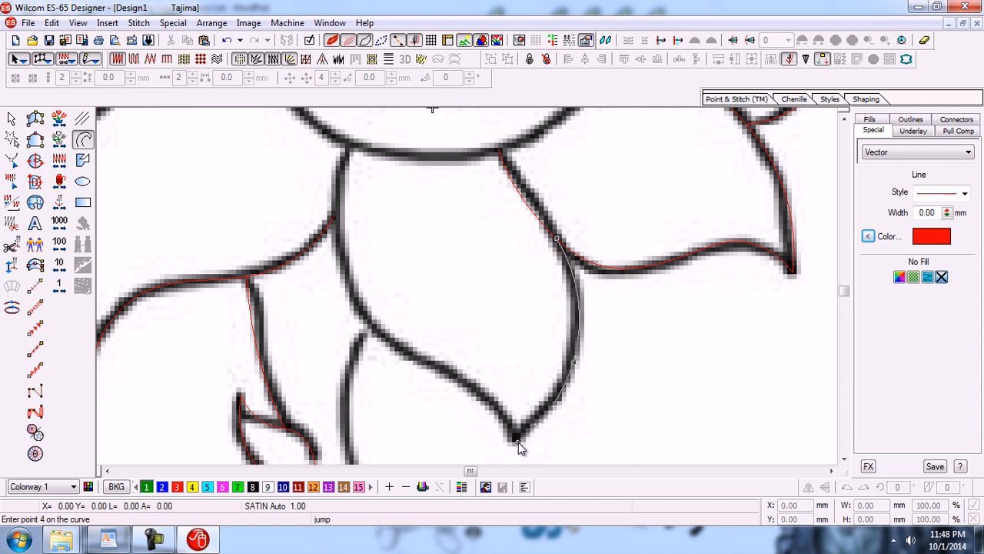
{"action": "left_click", "coordinate": [476, 388]}
{"action": "left_click", "coordinate": [391, 341]}
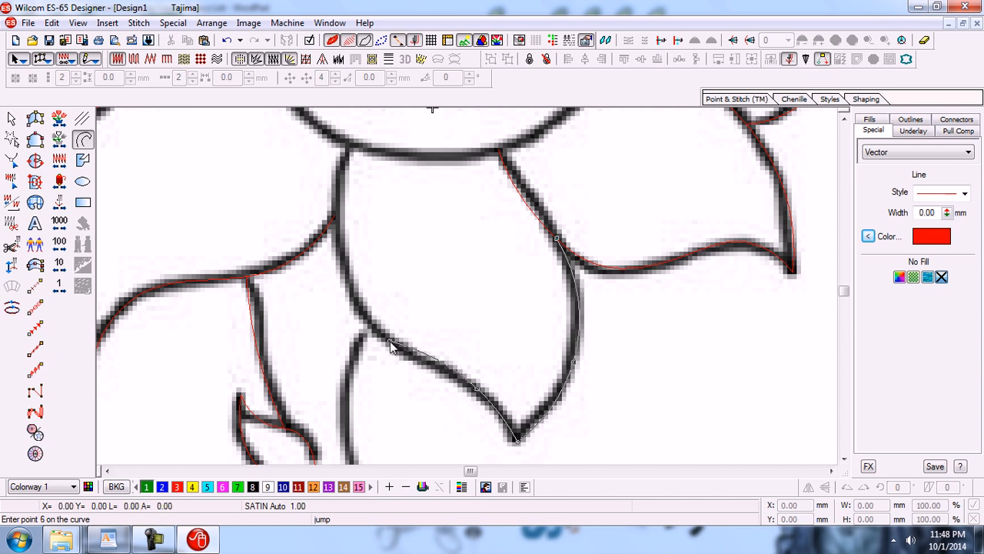
{"action": "left_click", "coordinate": [346, 265]}
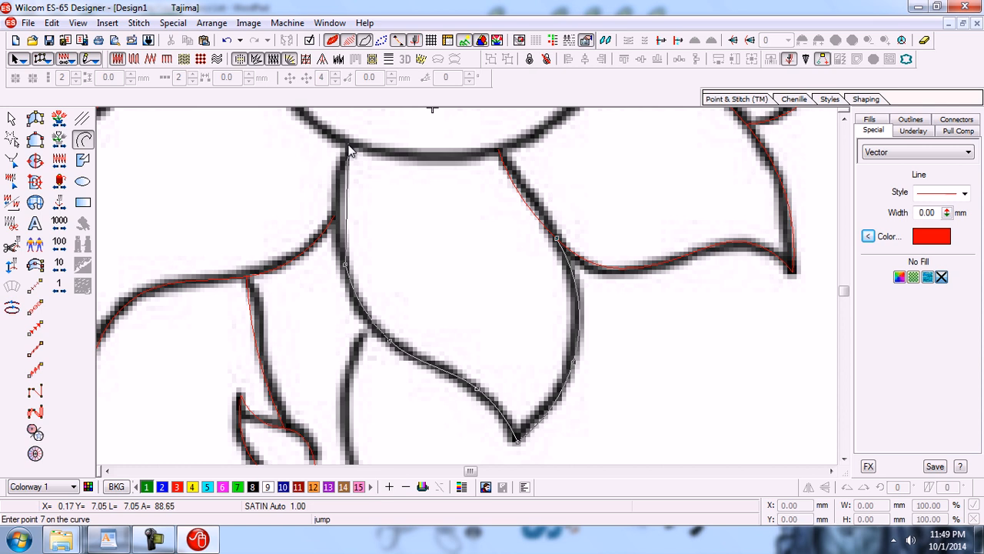
{"action": "left_click", "coordinate": [348, 148]}
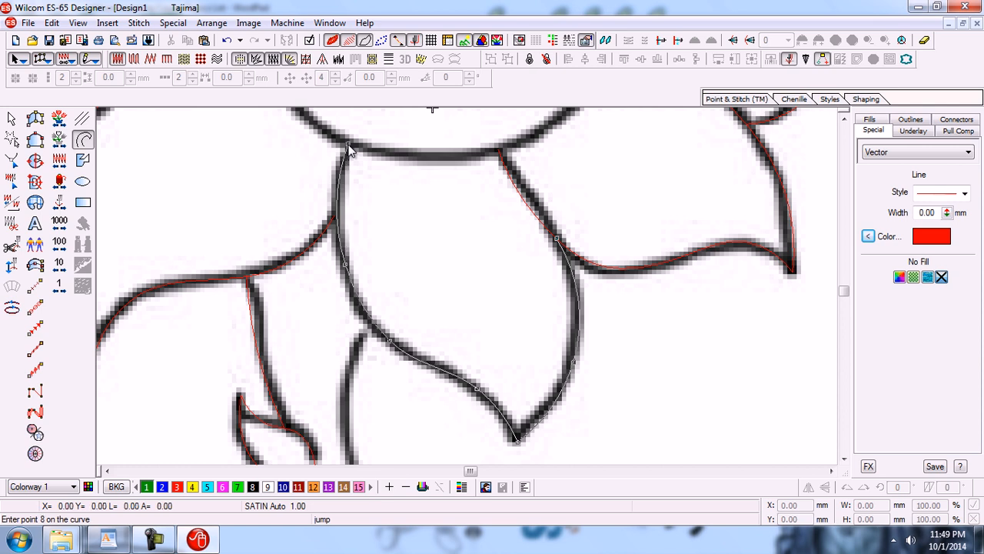
{"action": "key", "text": "Return"}
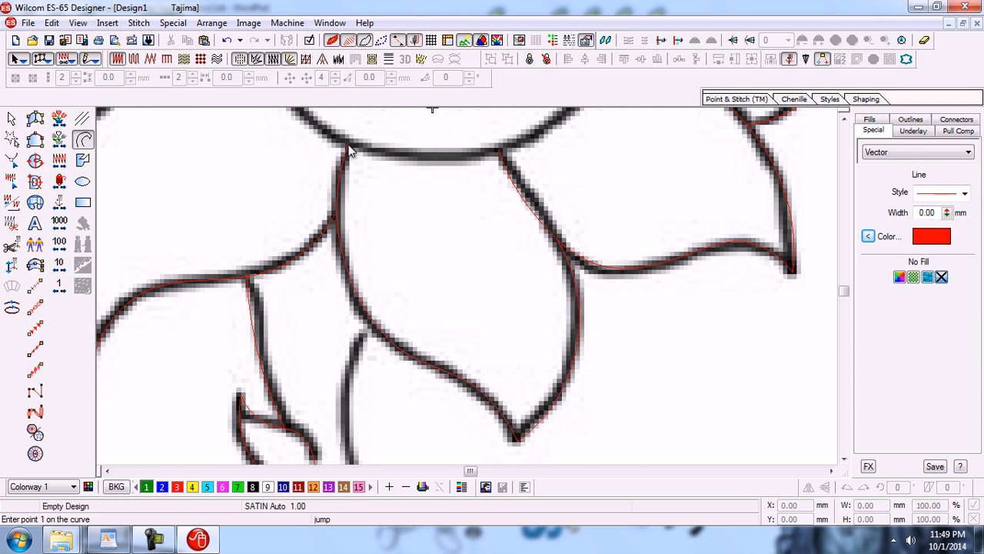
{"action": "key", "text": "d"}
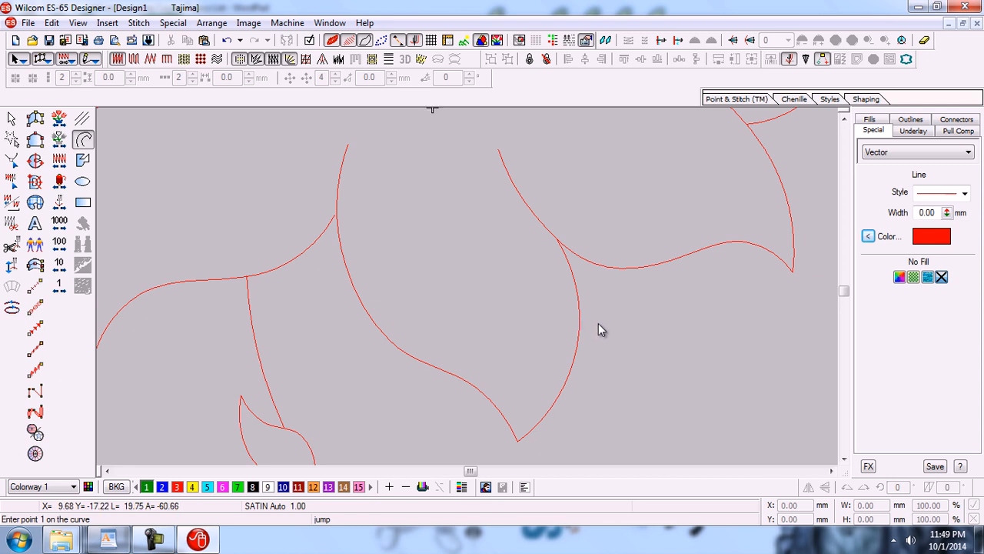
{"action": "key", "text": "d"}
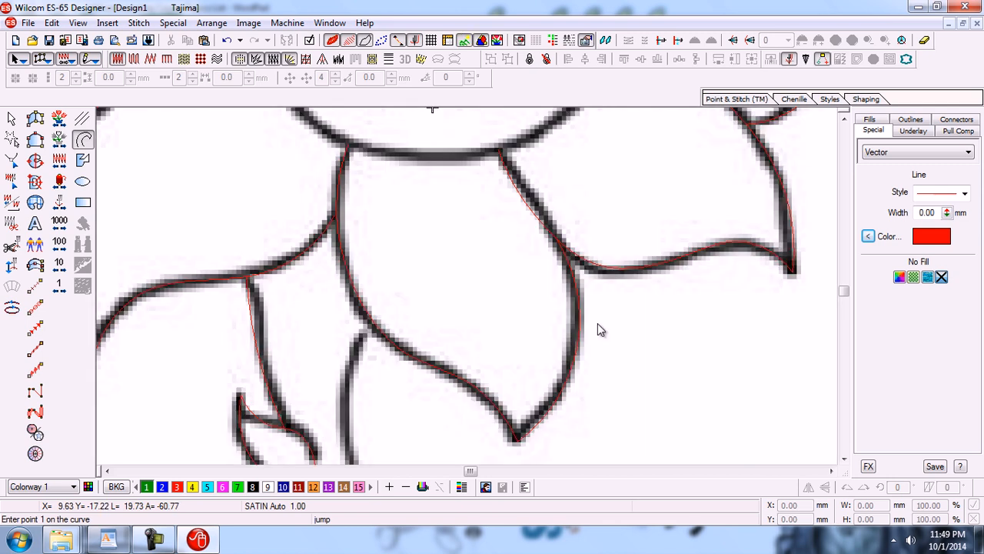
Trace the stem's right edge as a four-point open vector curve from the bottom petal's underside down to the small leaf.
{"action": "key", "text": "shift+z"}
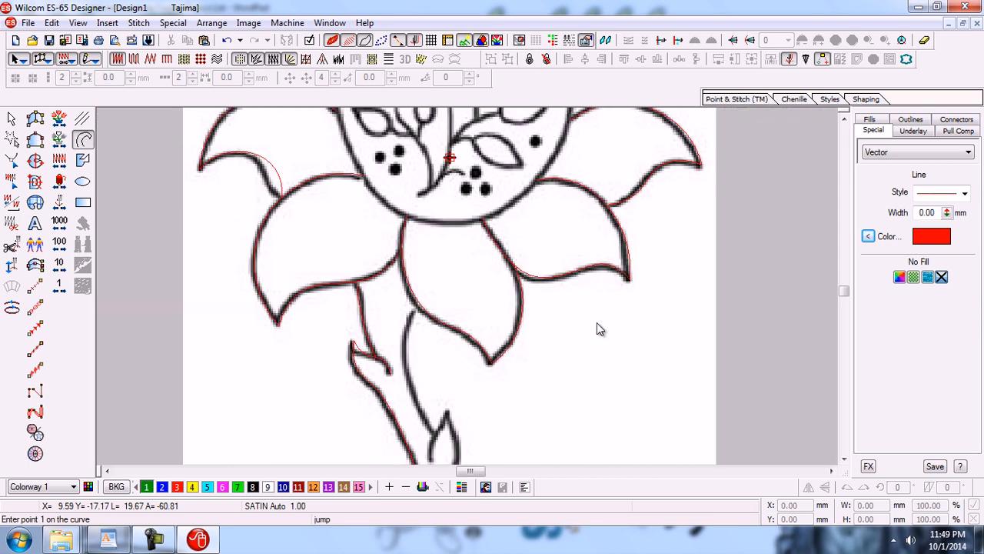
{"action": "key", "text": "shift+z"}
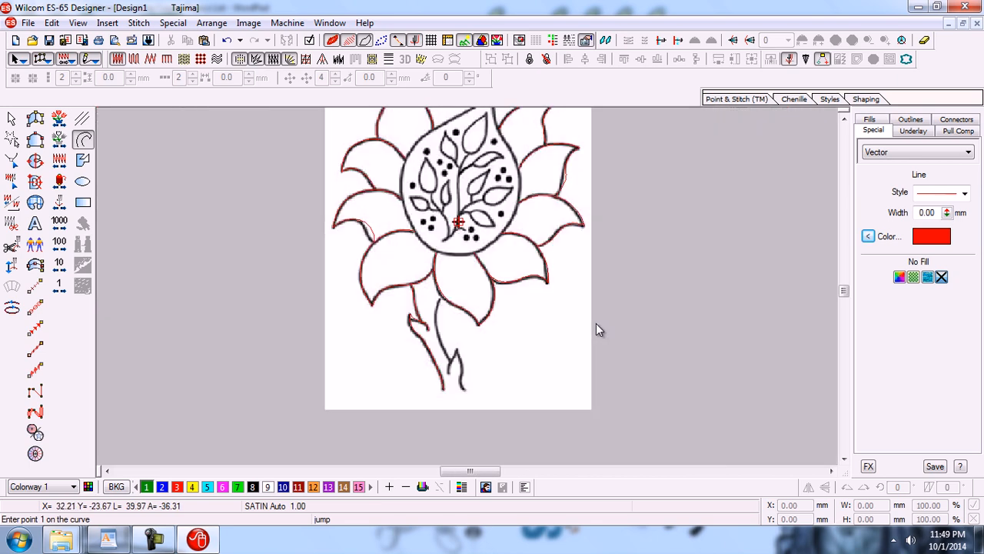
{"action": "key", "text": "b"}
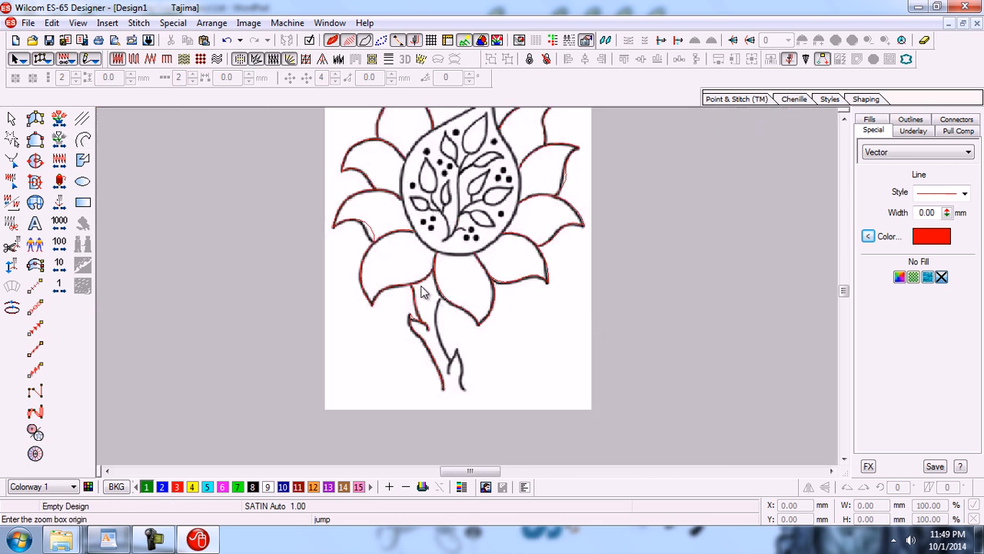
{"action": "left_click_drag", "start_coordinate": [419, 287], "coordinate": [487, 408]}
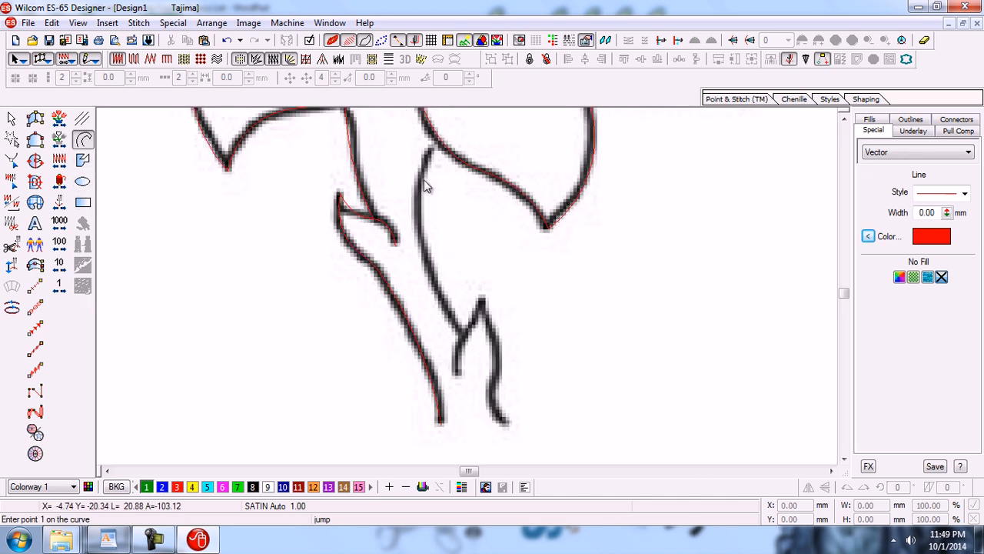
{"action": "left_click", "coordinate": [436, 137]}
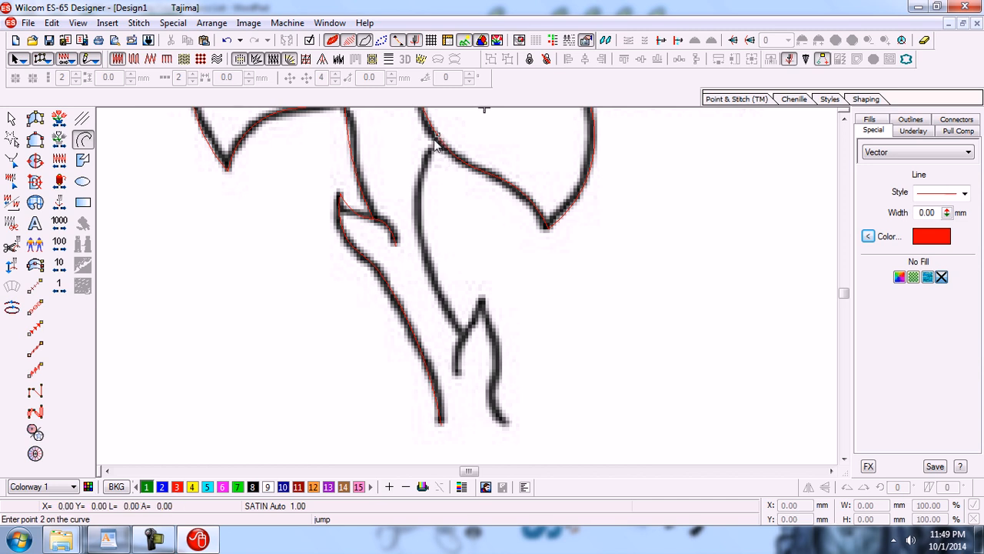
{"action": "left_click", "coordinate": [419, 197]}
{"action": "left_click", "coordinate": [432, 278]}
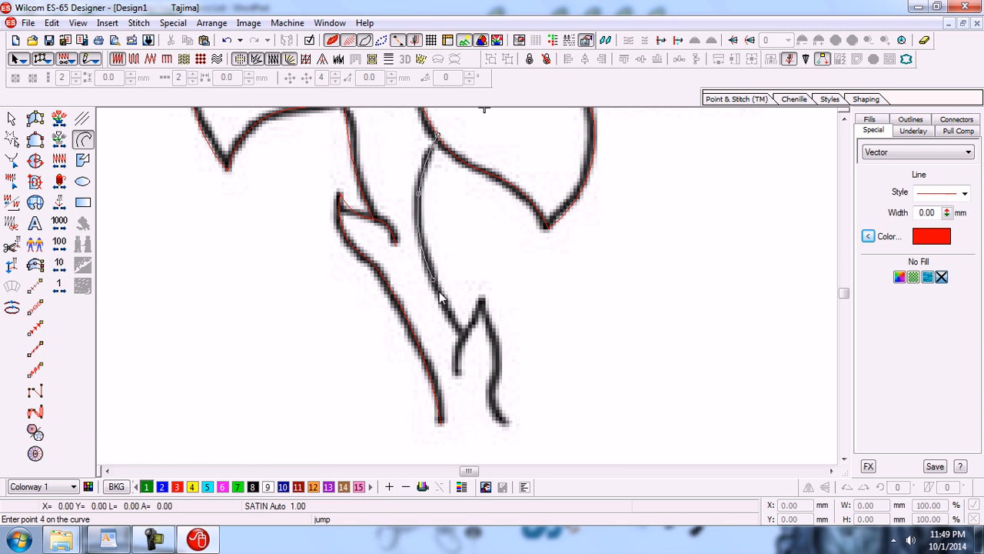
{"action": "left_click", "coordinate": [465, 339]}
{"action": "key", "text": "Return"}
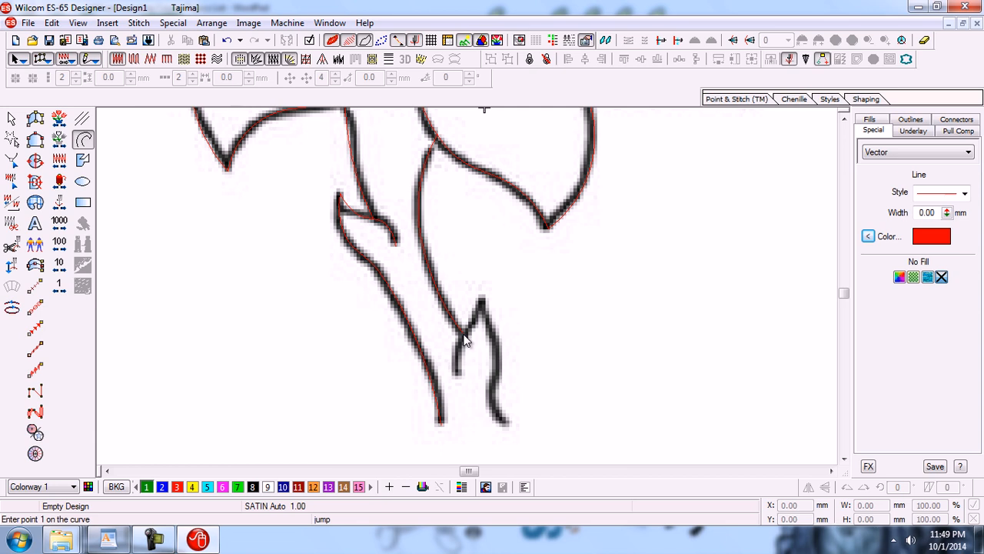
Trace the small leaf on the stem's right as a six-point open vector curve through its pointed tip and down to the stem's end.
{"action": "left_click", "coordinate": [456, 378]}
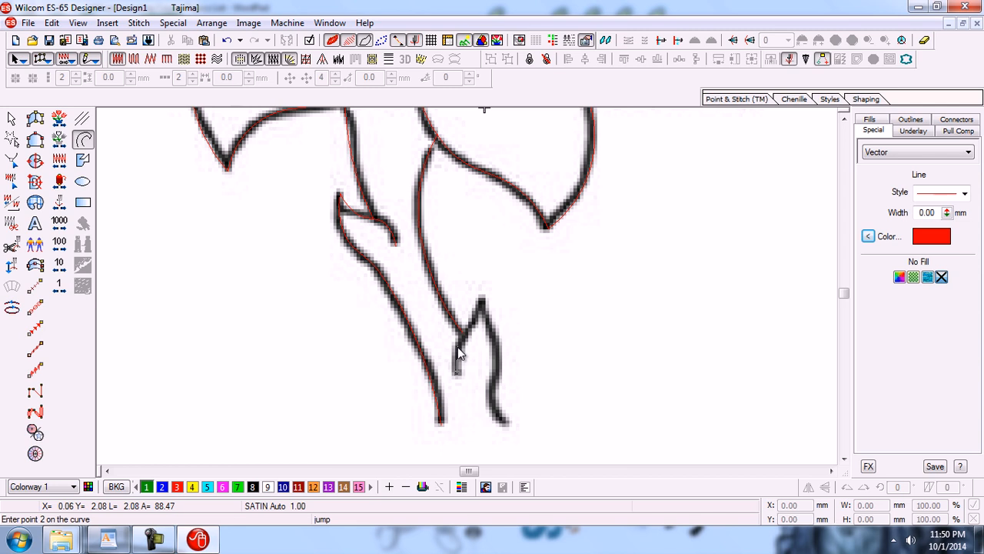
{"action": "left_click", "coordinate": [457, 347]}
{"action": "left_click", "coordinate": [482, 298]}
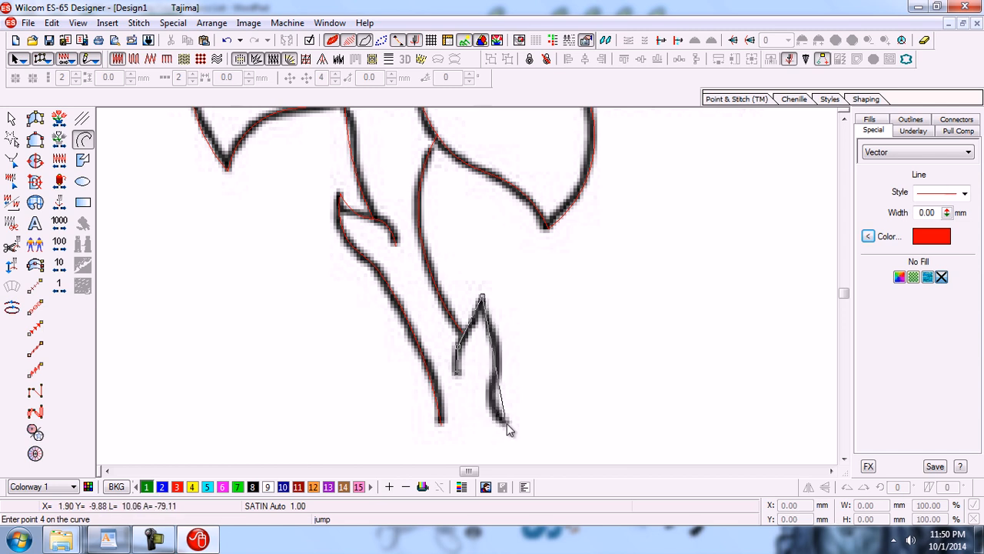
{"action": "left_click", "coordinate": [493, 336]}
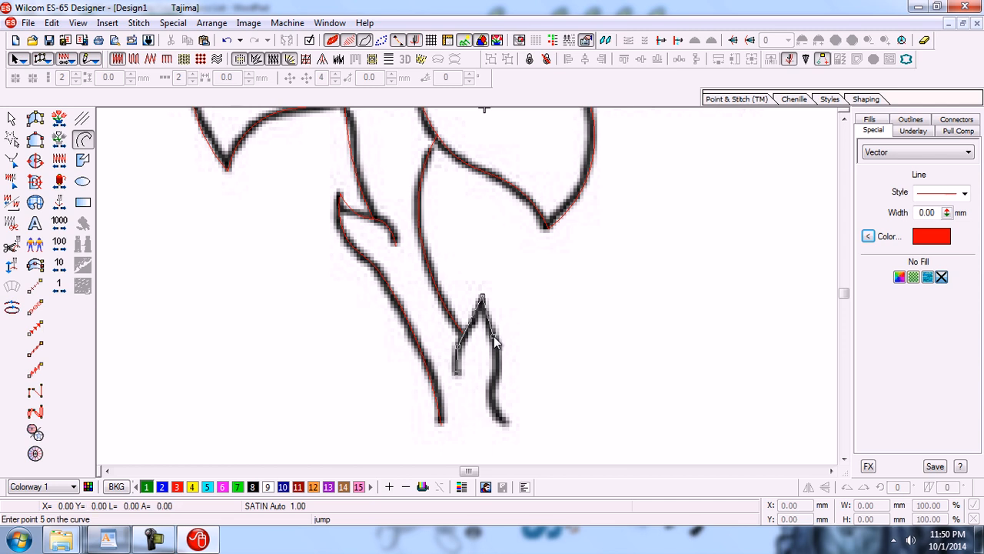
{"action": "left_click", "coordinate": [491, 390]}
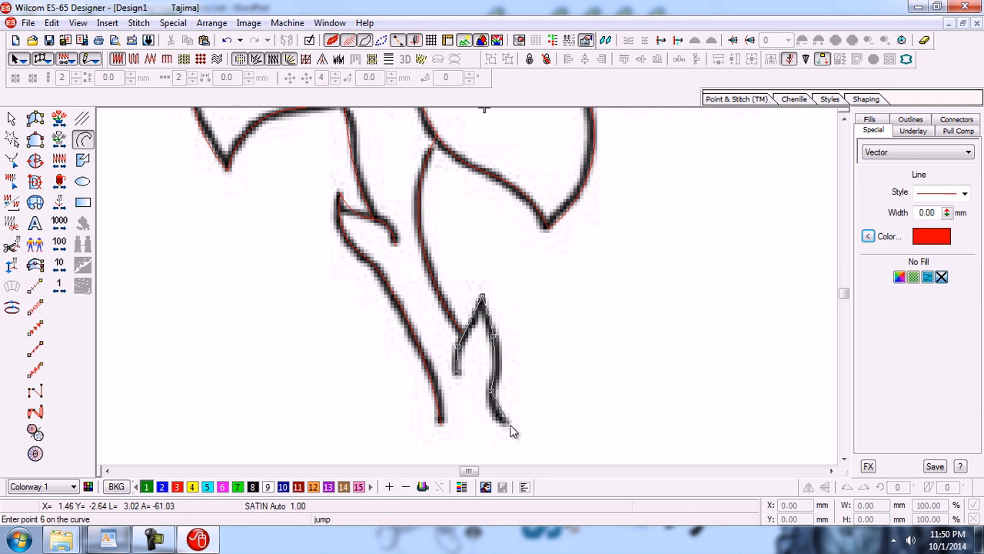
{"action": "left_click", "coordinate": [510, 422]}
{"action": "key", "text": "Return"}
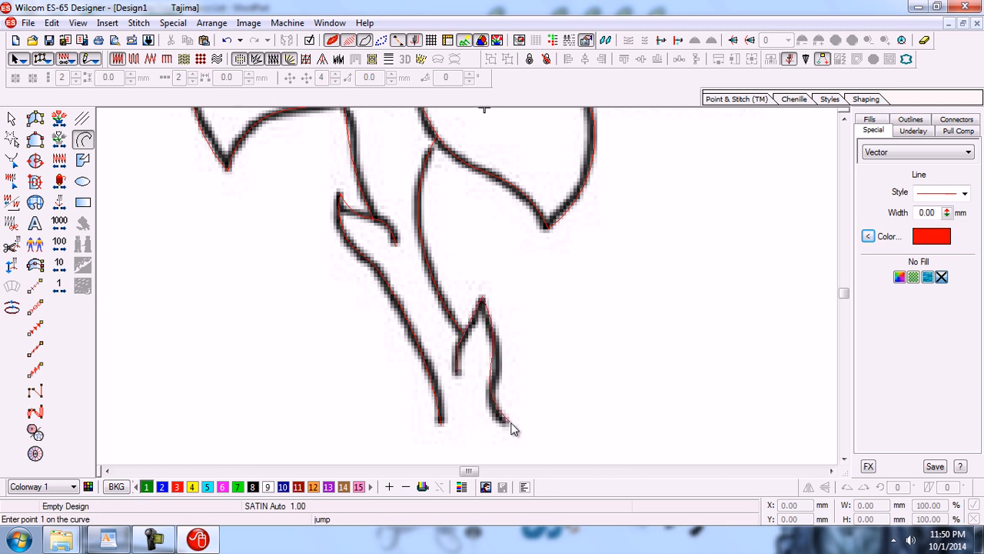
Reshape the small leaf by moving its inner control point onto the stem line's end and its outer-edge points outward and down, checking against the backdrop.
{"action": "key", "text": "b"}
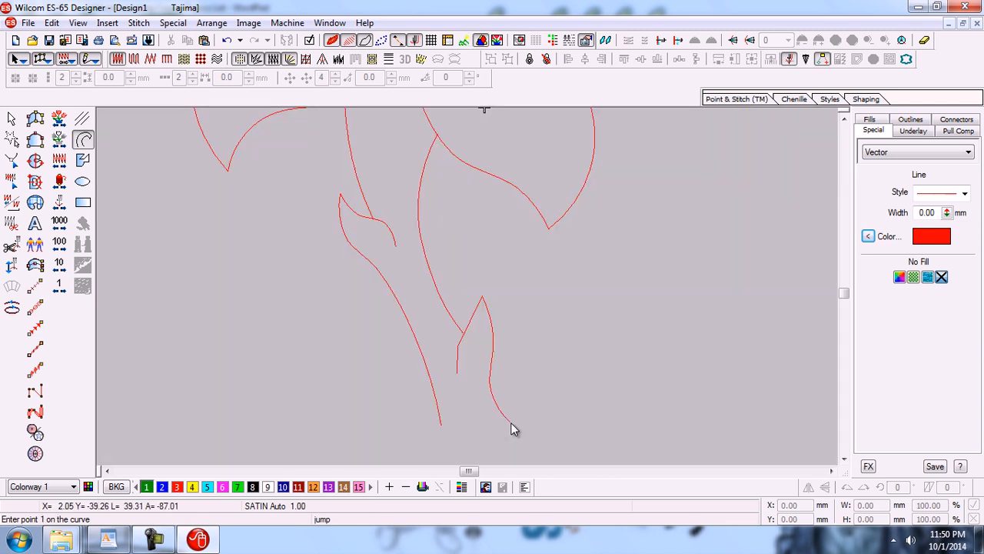
{"action": "key", "text": "h"}
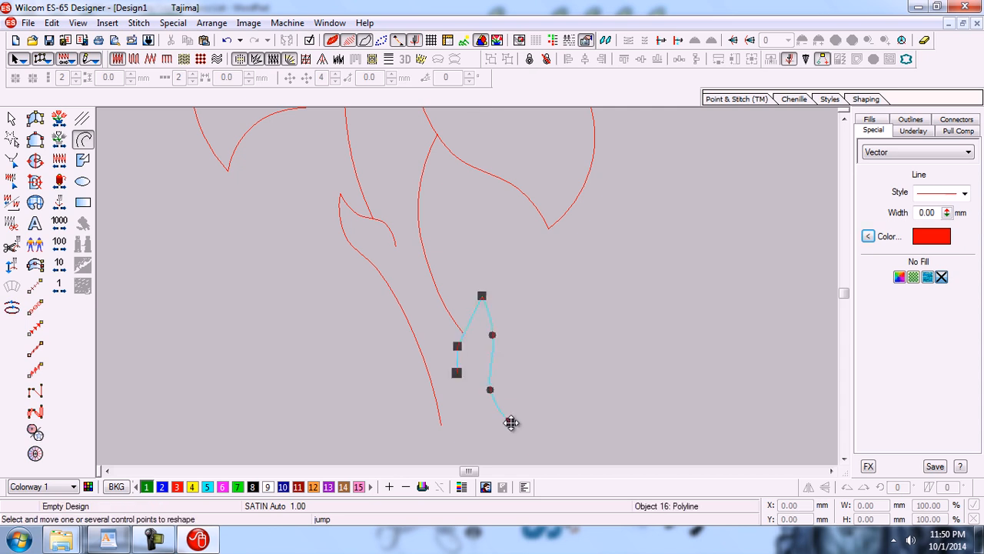
{"action": "left_click_drag", "start_coordinate": [458, 346], "coordinate": [498, 337]}
{"action": "left_click", "coordinate": [492, 335]}
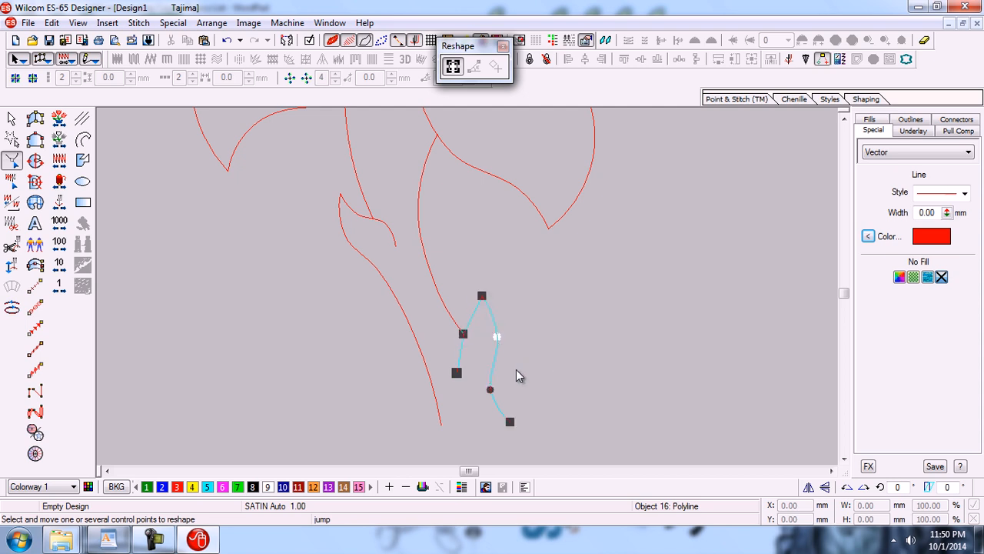
{"action": "left_click_drag", "start_coordinate": [490, 390], "coordinate": [490, 392]}
{"action": "left_click_drag", "start_coordinate": [497, 336], "coordinate": [501, 342]}
{"action": "left_click", "coordinate": [490, 395]}
{"action": "key", "text": "Escape"}
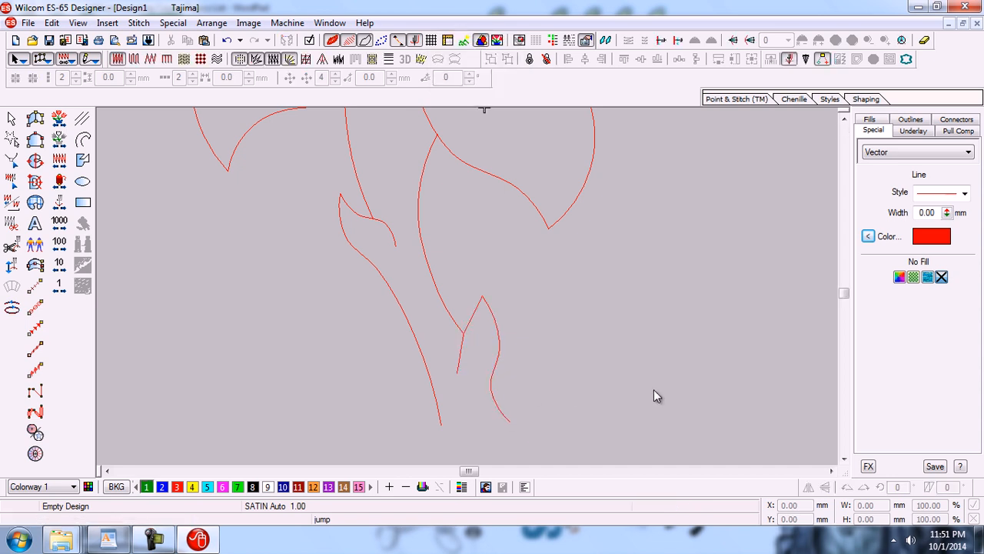
{"action": "key", "text": "d"}
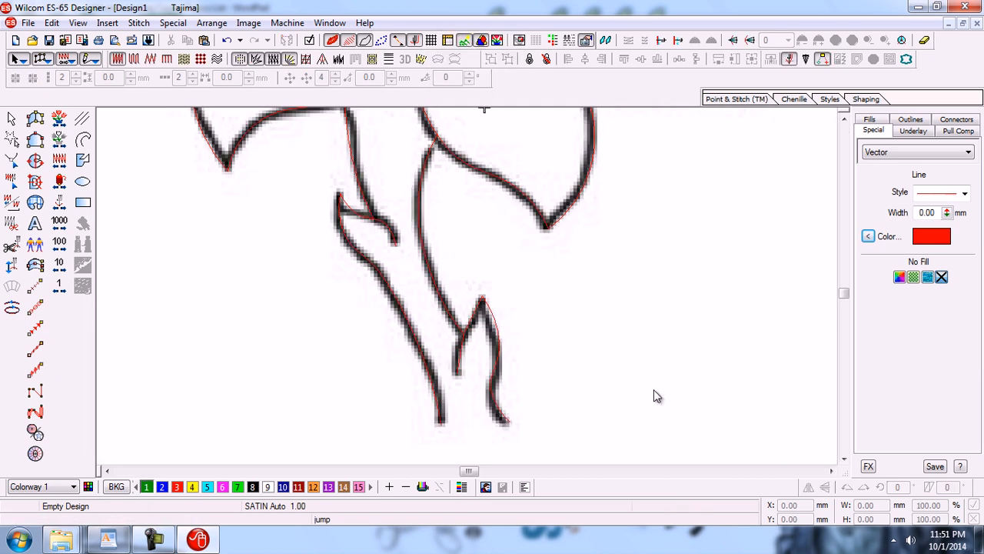
Start an open vector curve at the teardrop's pointed tip and trace its upper-left edge and left side down to the lower-left curve with five points.
{"action": "key", "text": "shift+z"}
{"action": "key", "text": "shift+z"}
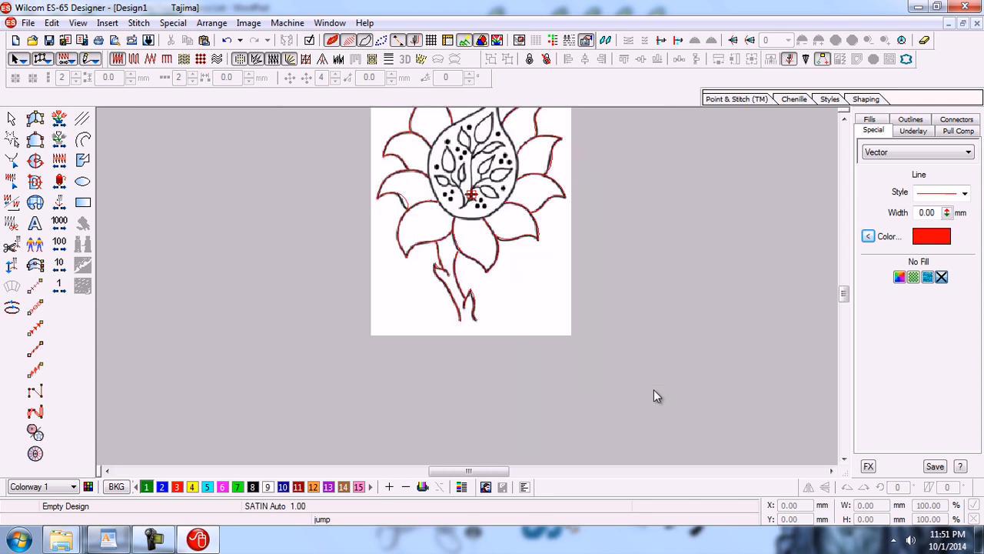
{"action": "key", "text": "0"}
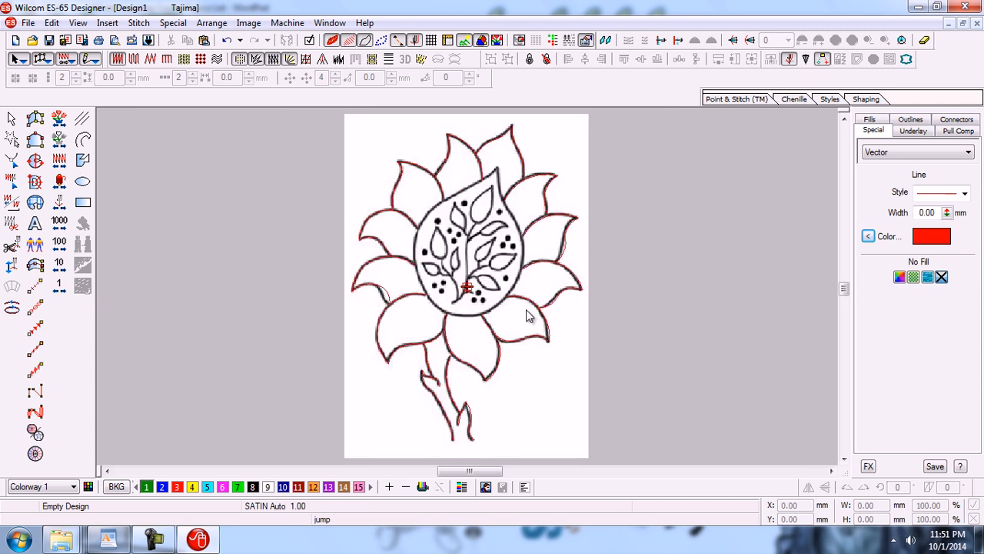
{"action": "key", "text": "z"}
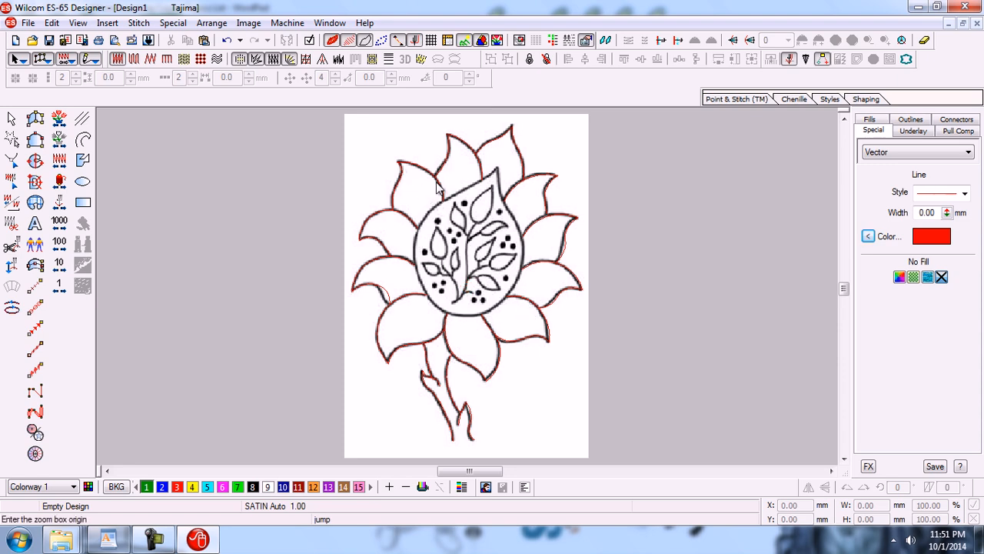
{"action": "left_click_drag", "start_coordinate": [404, 167], "coordinate": [537, 331]}
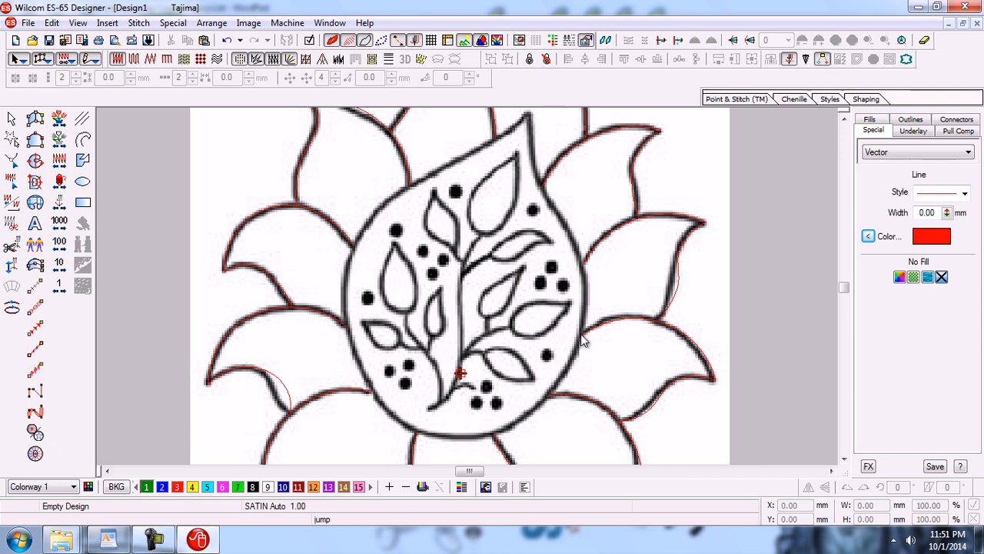
{"action": "left_click", "coordinate": [83, 139]}
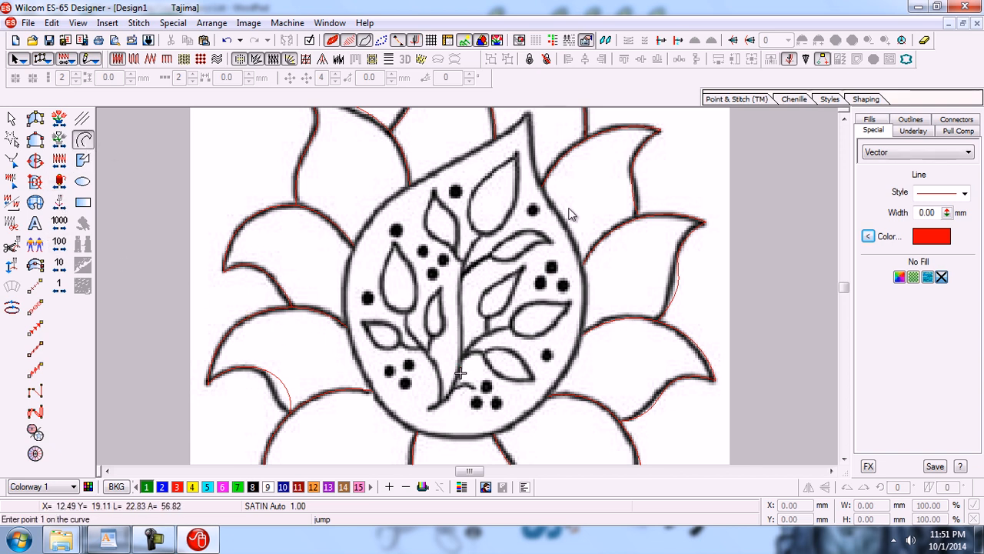
{"action": "left_click", "coordinate": [530, 118]}
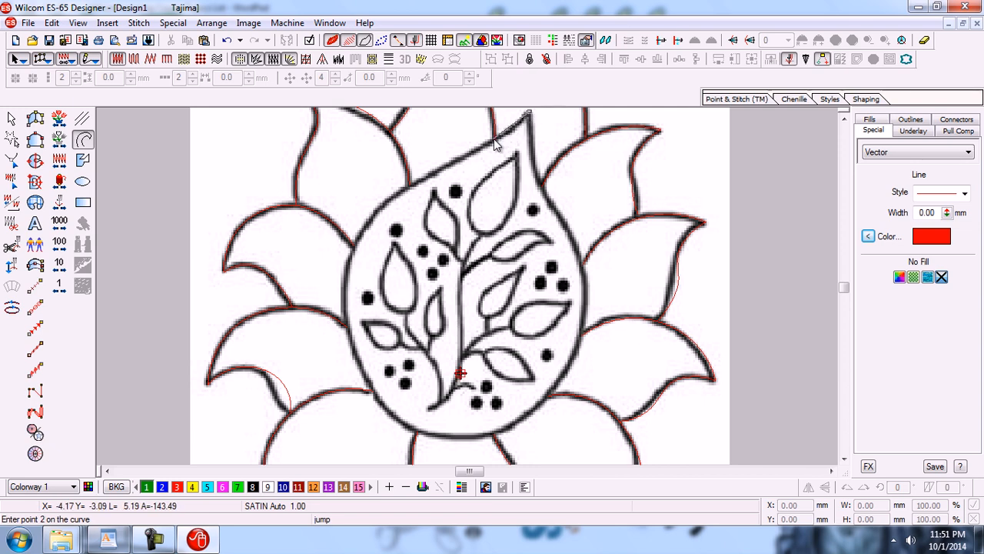
{"action": "scroll", "coordinate": [493, 139], "scroll_direction": "up", "scroll_amount": 3}
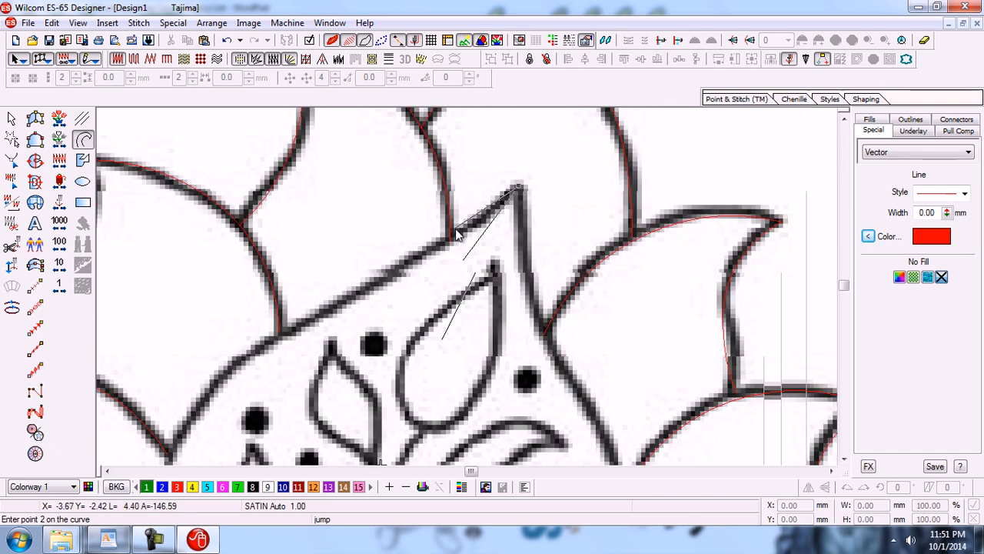
{"action": "left_click", "coordinate": [322, 319]}
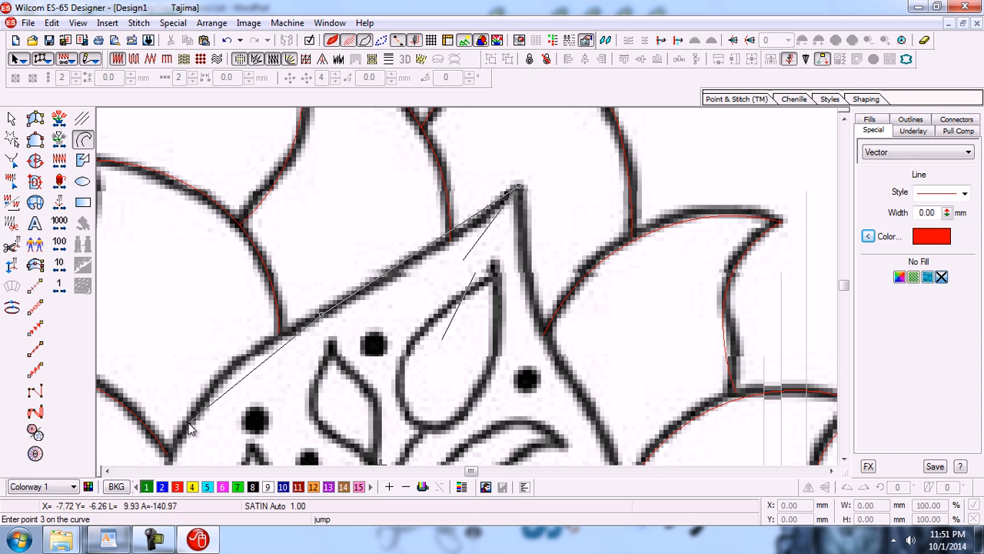
{"action": "left_click", "coordinate": [315, 379]}
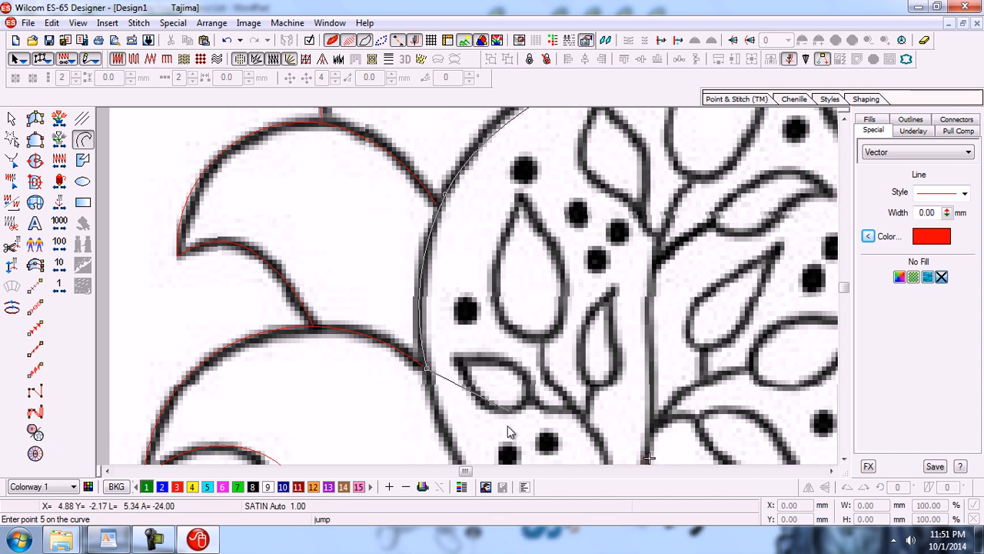
{"action": "left_click", "coordinate": [496, 393]}
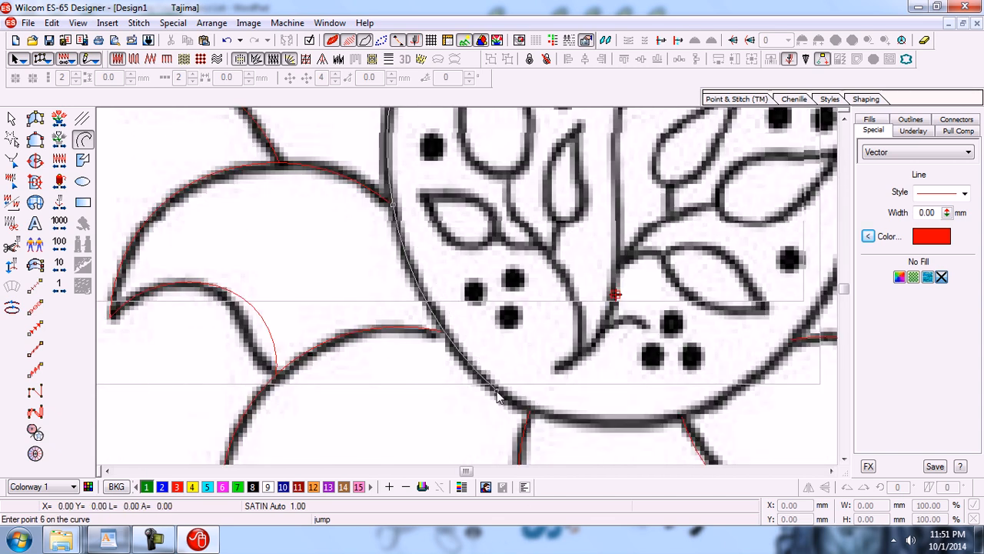
Continue the teardrop curve around its bottom and up the right side with five more points, ending at the tip, and finish the outline.
{"action": "left_click", "coordinate": [683, 416]}
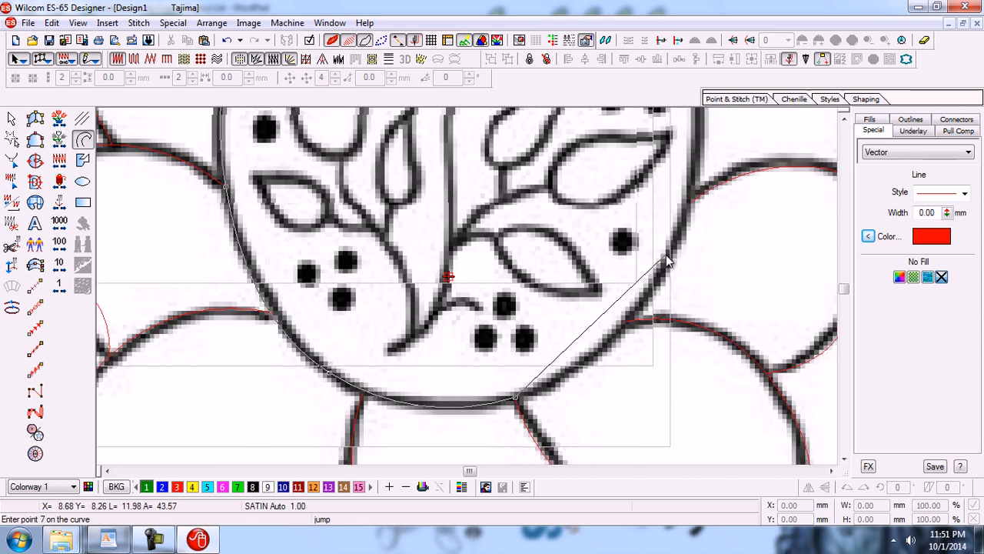
{"action": "left_click", "coordinate": [668, 258]}
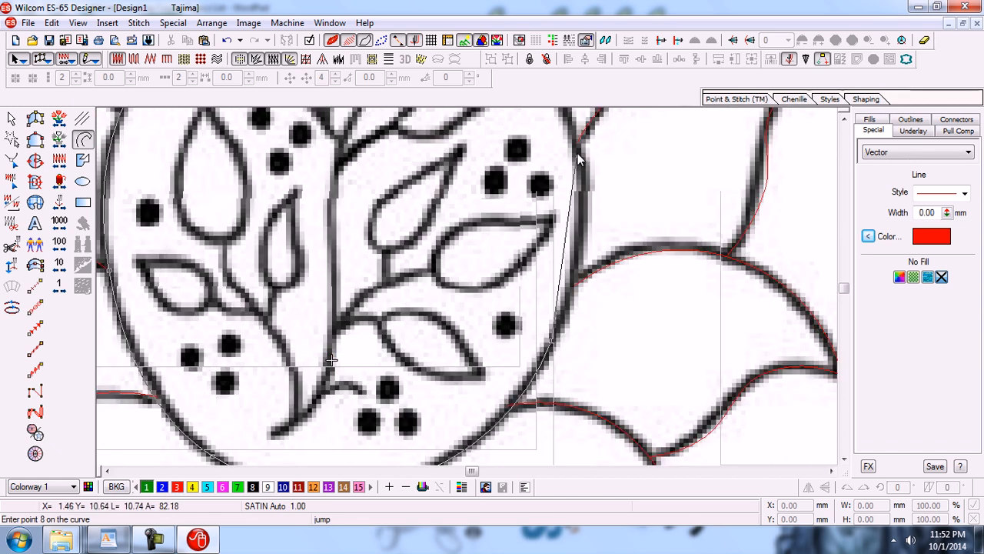
{"action": "left_click", "coordinate": [579, 140]}
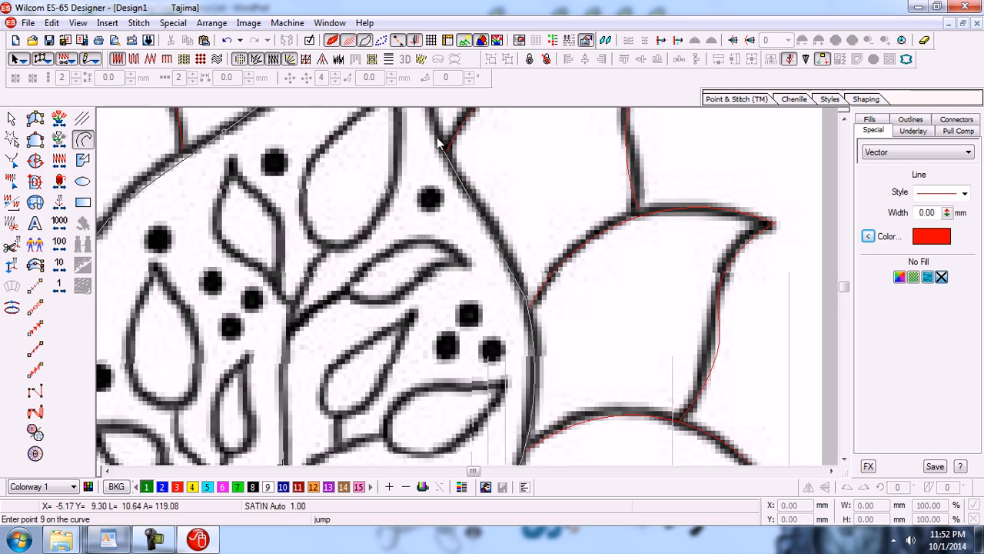
{"action": "left_click", "coordinate": [440, 141]}
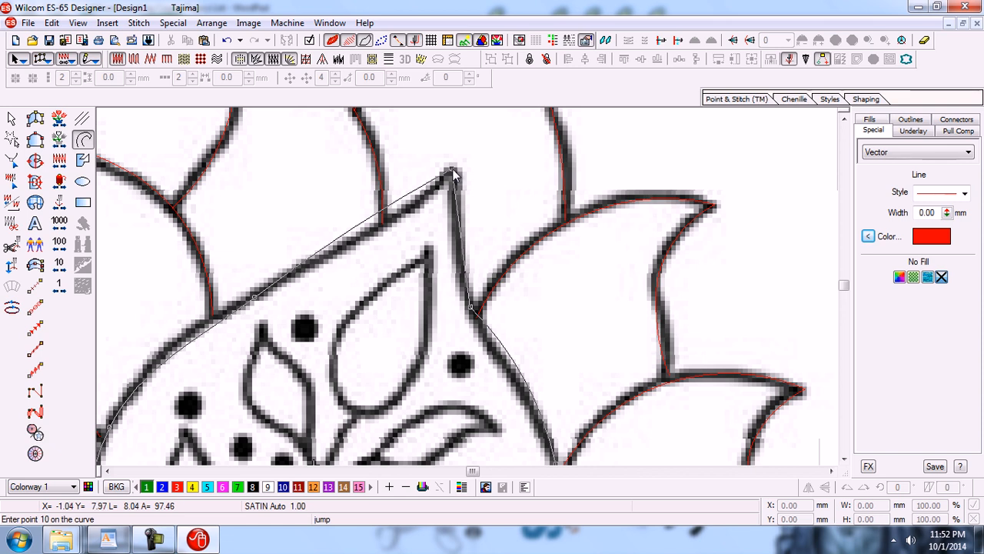
{"action": "left_click", "coordinate": [452, 170]}
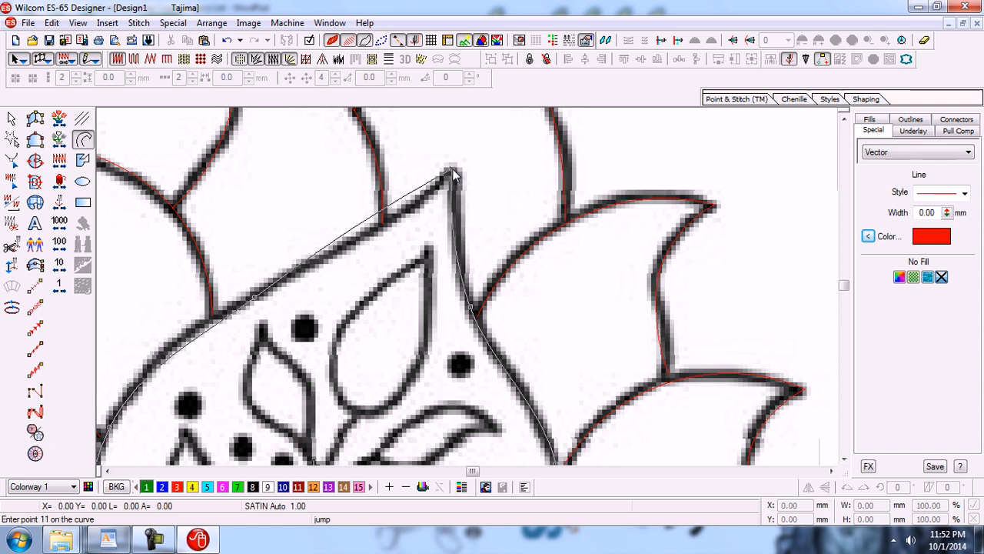
{"action": "key", "text": "Return"}
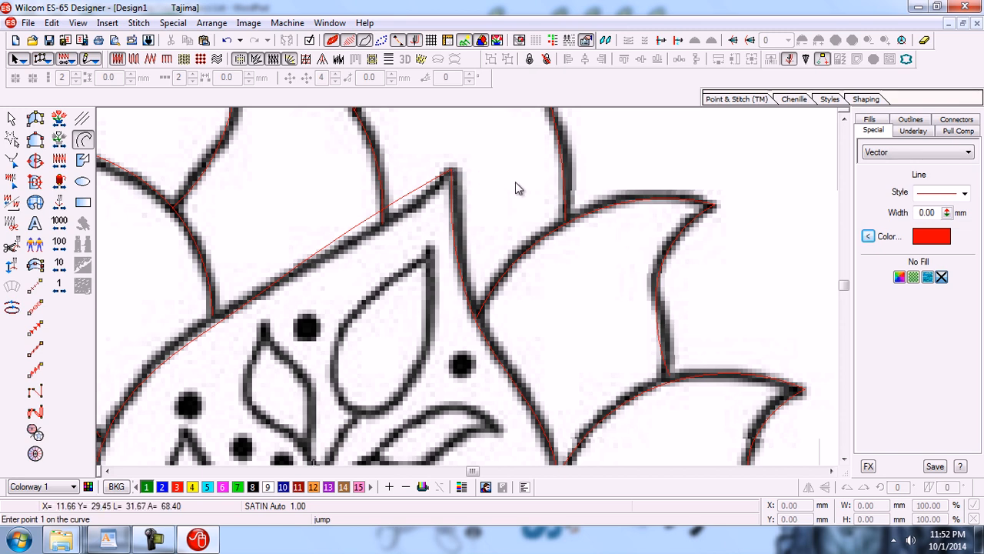
Hide the backdrop drawing so that only the traced vector outlines show around the teardrop.
{"action": "key", "text": "shift+z"}
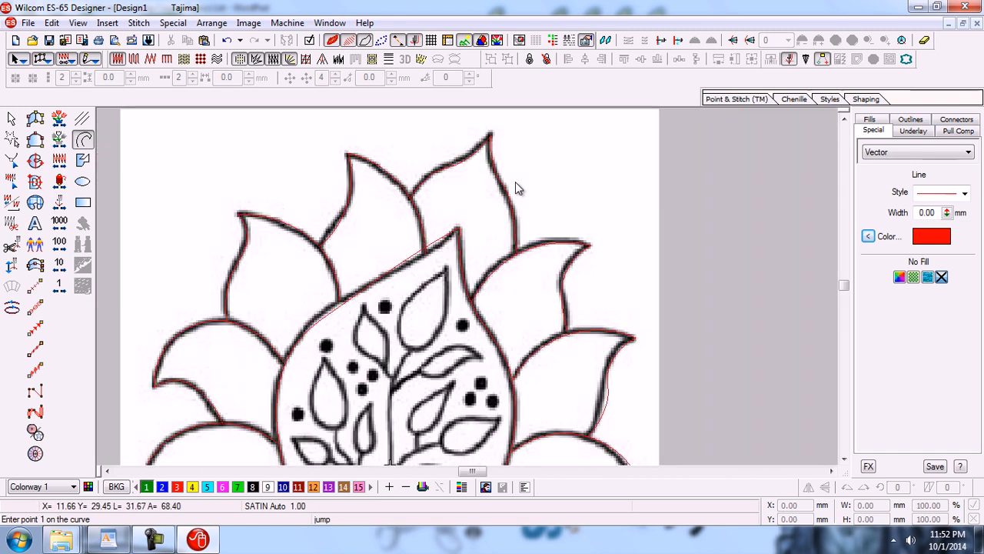
{"action": "key", "text": "d"}
{"action": "left_click", "coordinate": [844, 459]}
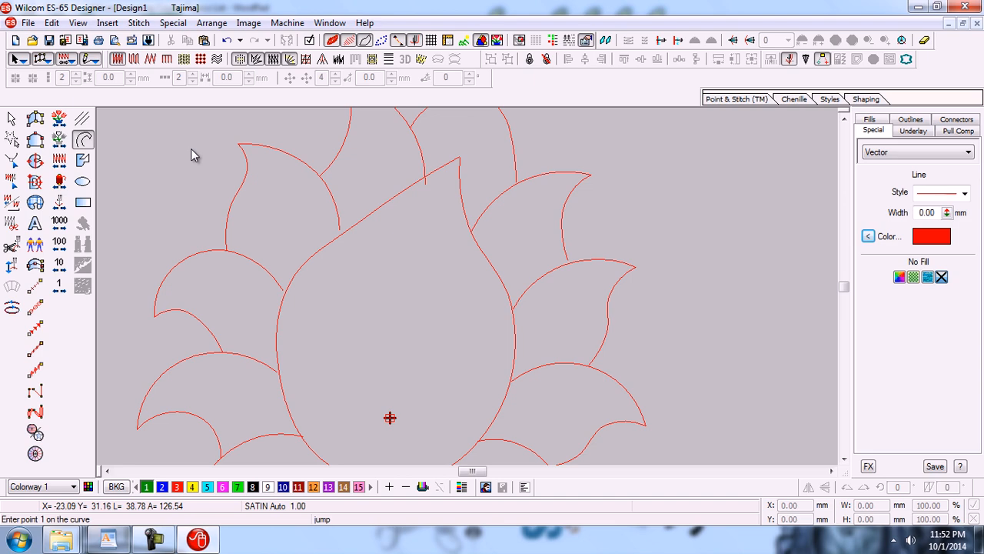
{"action": "key", "text": "h"}
{"action": "key", "text": "Escape"}
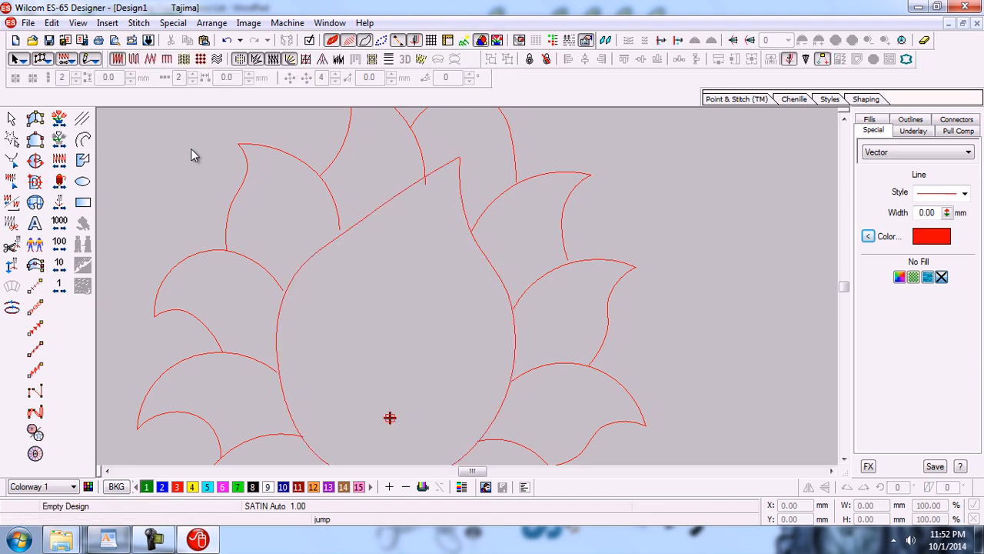
{"action": "left_click", "coordinate": [11, 119]}
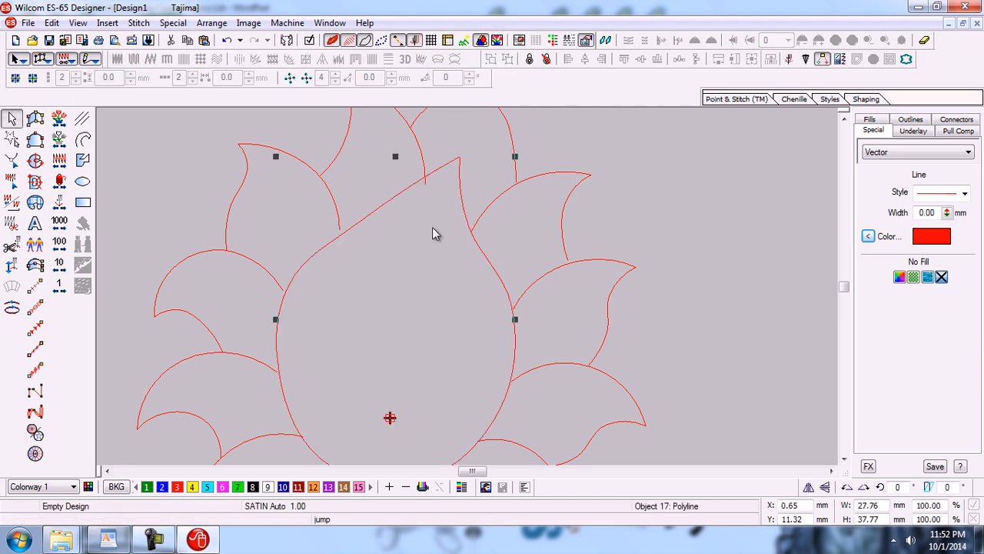
{"action": "left_click", "coordinate": [729, 227]}
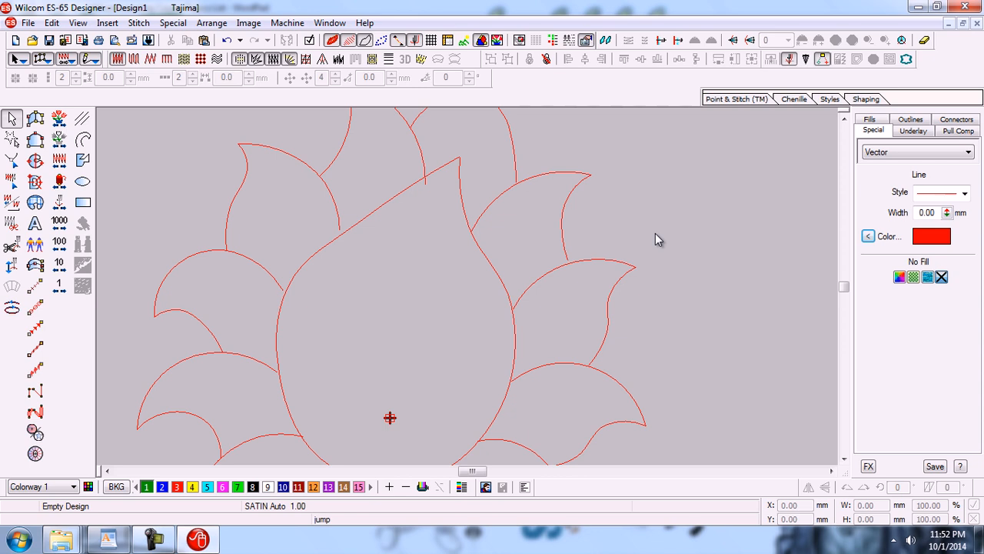
{"action": "key", "text": "h"}
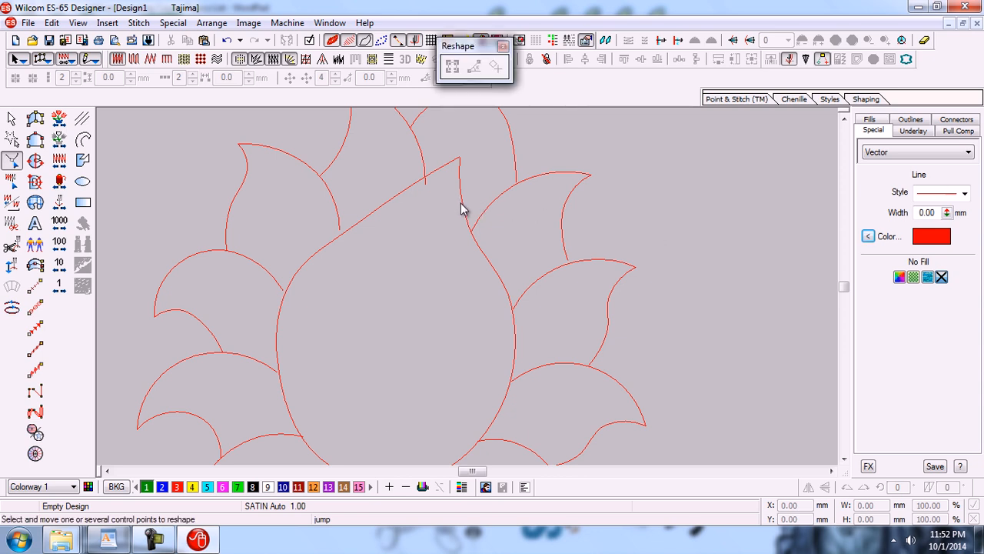
{"action": "left_click", "coordinate": [504, 46]}
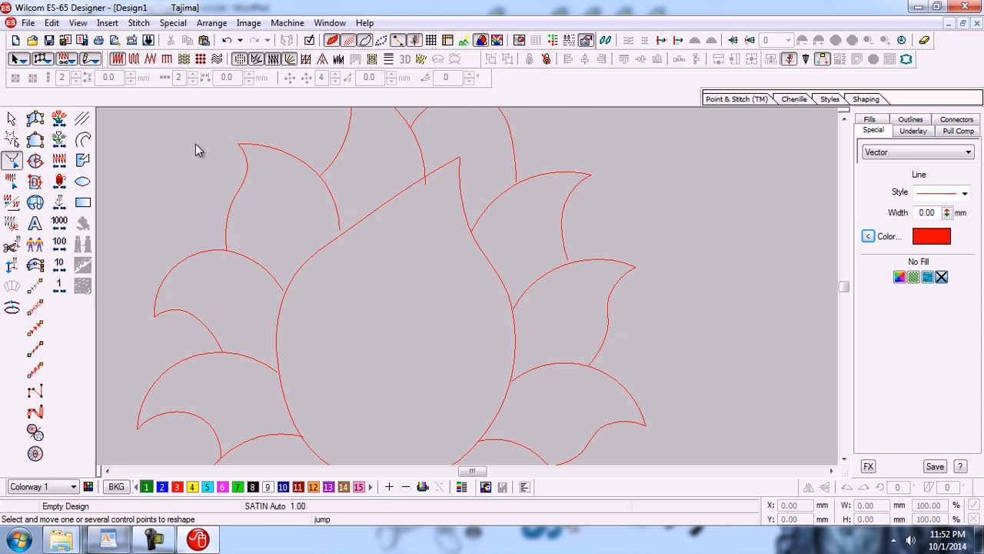
Reshape the teardrop outline so that its start and end control points coincide at the pointed tip.
{"action": "left_click", "coordinate": [12, 118]}
{"action": "left_click", "coordinate": [462, 192]}
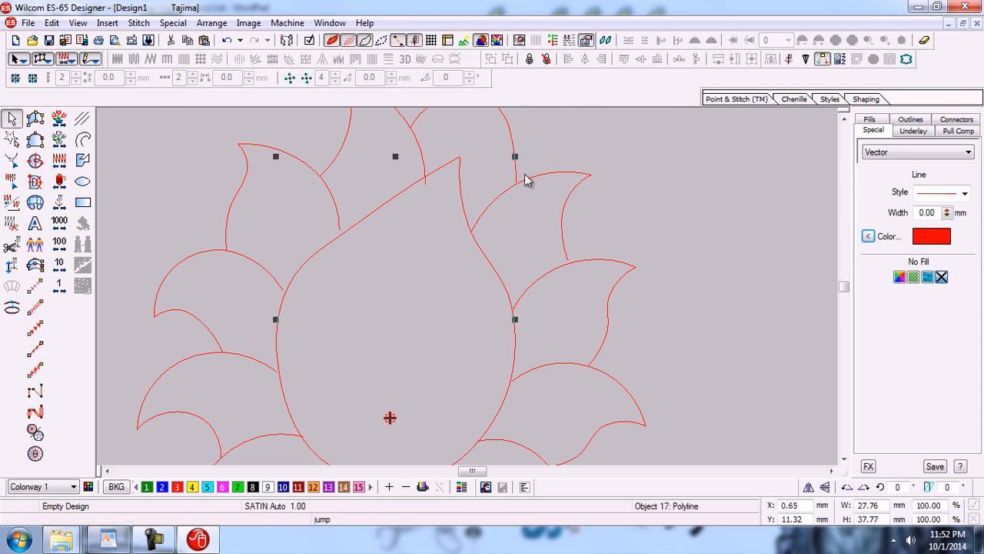
{"action": "key", "text": "h"}
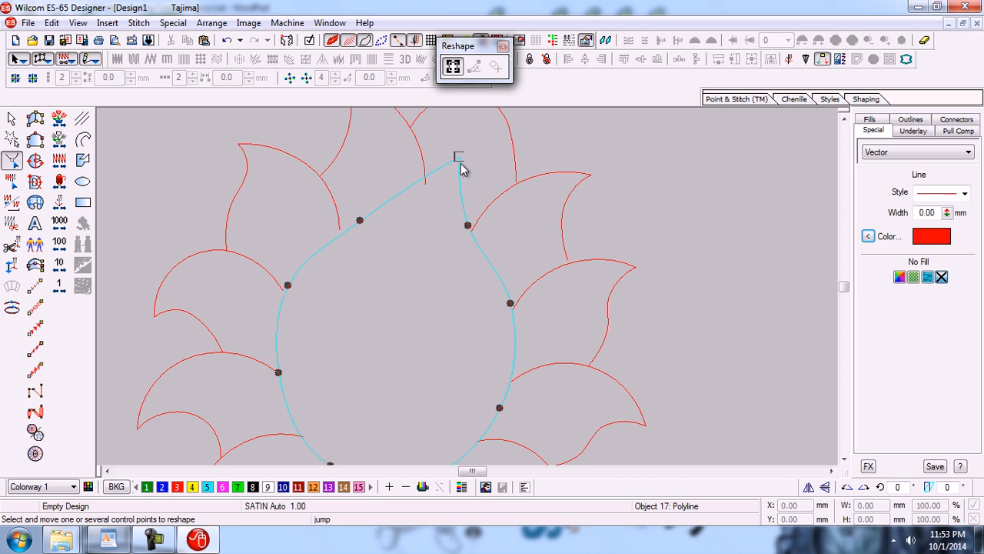
{"action": "key", "text": "b"}
{"action": "left_click_drag", "start_coordinate": [410, 137], "coordinate": [489, 183]}
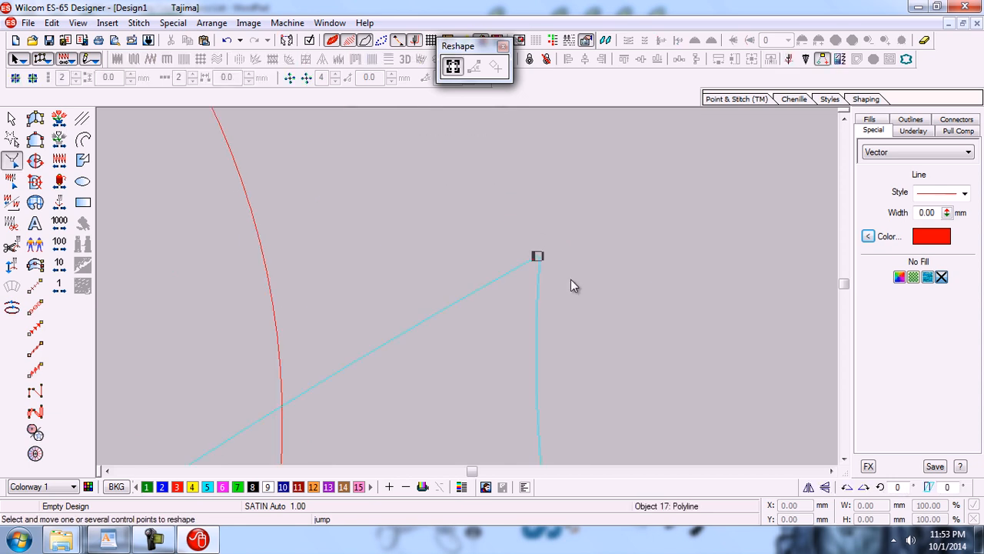
{"action": "mouse_move", "coordinate": [537, 257]}
{"action": "left_mouse_down"}
{"action": "mouse_move", "coordinate": [554, 264]}
{"action": "mouse_move", "coordinate": [546, 254]}
{"action": "left_mouse_up"}
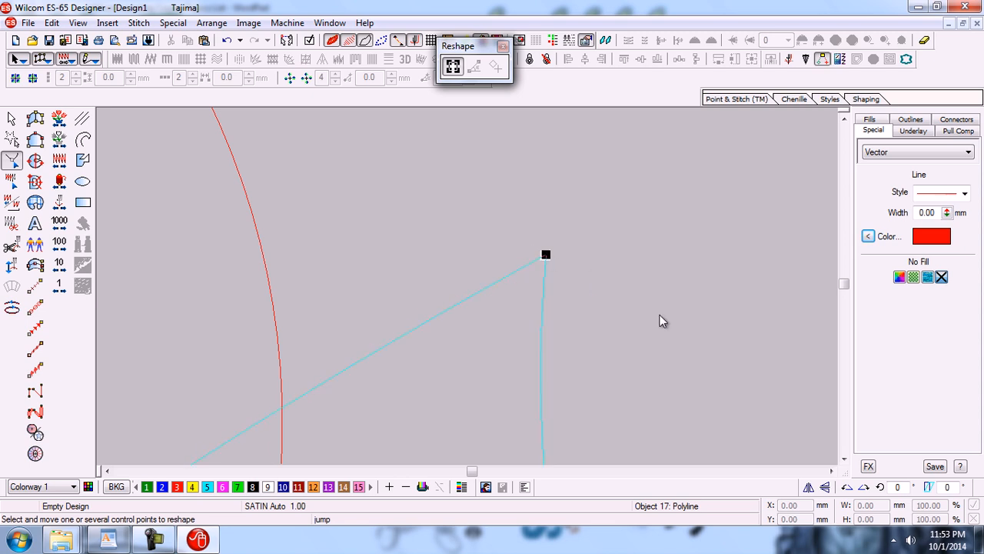
{"action": "scroll", "coordinate": [663, 321], "scroll_direction": "down", "scroll_amount": 3}
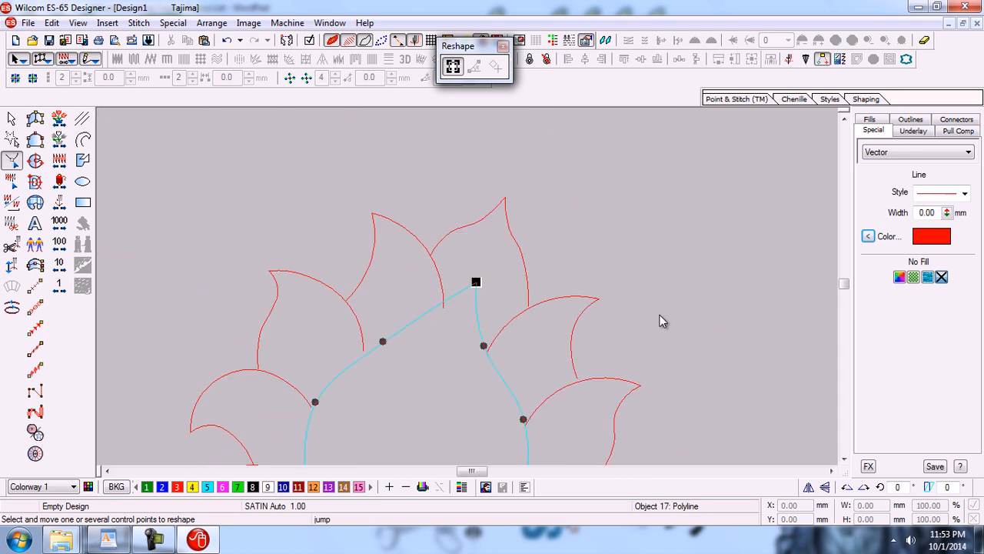
Move the teardrop's upper-left control point down onto the end of the adjoining upper-left petal's edge, checking against the backdrop.
{"action": "key", "text": "b"}
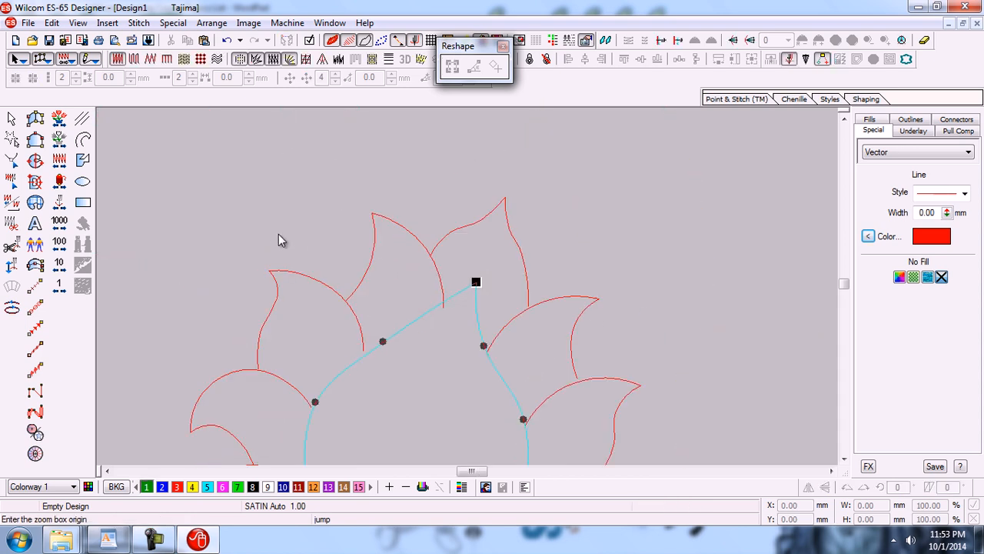
{"action": "left_click", "coordinate": [561, 443]}
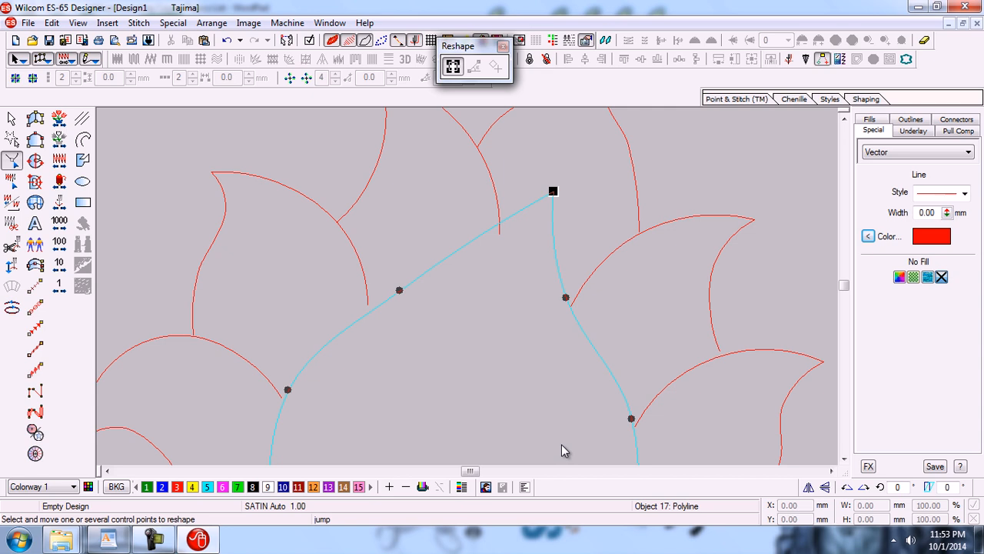
{"action": "left_click_drag", "start_coordinate": [399, 290], "coordinate": [369, 303]}
{"action": "key", "text": "d"}
{"action": "key", "text": "d"}
{"action": "key", "text": "shift+b"}
{"action": "key", "text": "shift+b"}
{"action": "key", "text": "Escape"}
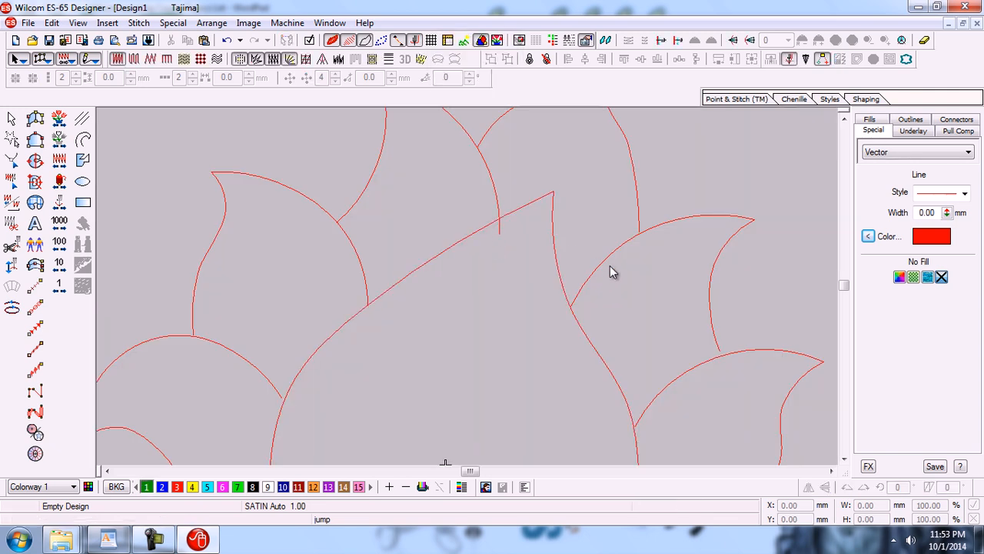
Compare the teardrop's upper-left edge with the backdrop drawing and inspect the control points along it.
{"action": "key", "text": "shift+z"}
{"action": "key", "text": "z"}
{"action": "key", "text": "h"}
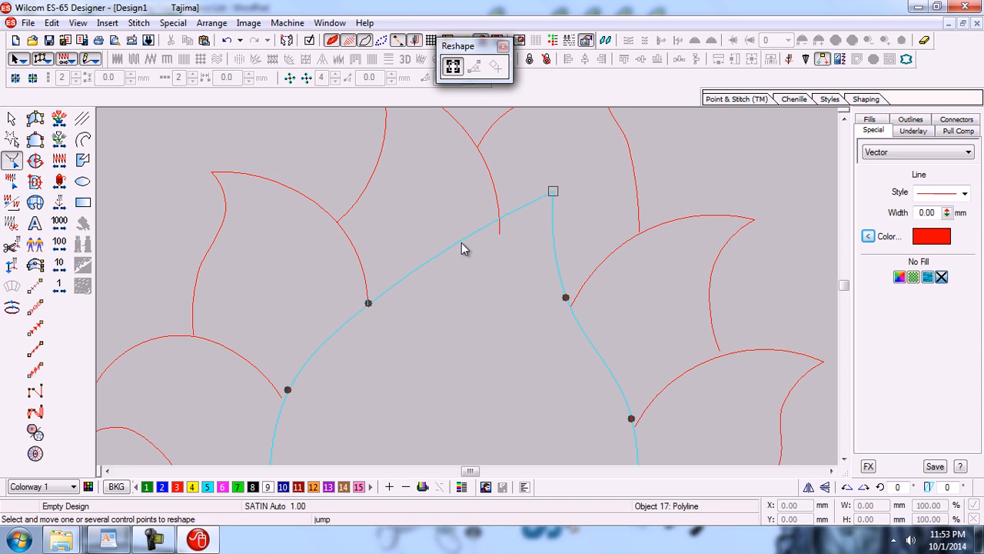
{"action": "key", "text": "Escape"}
{"action": "key", "text": "d"}
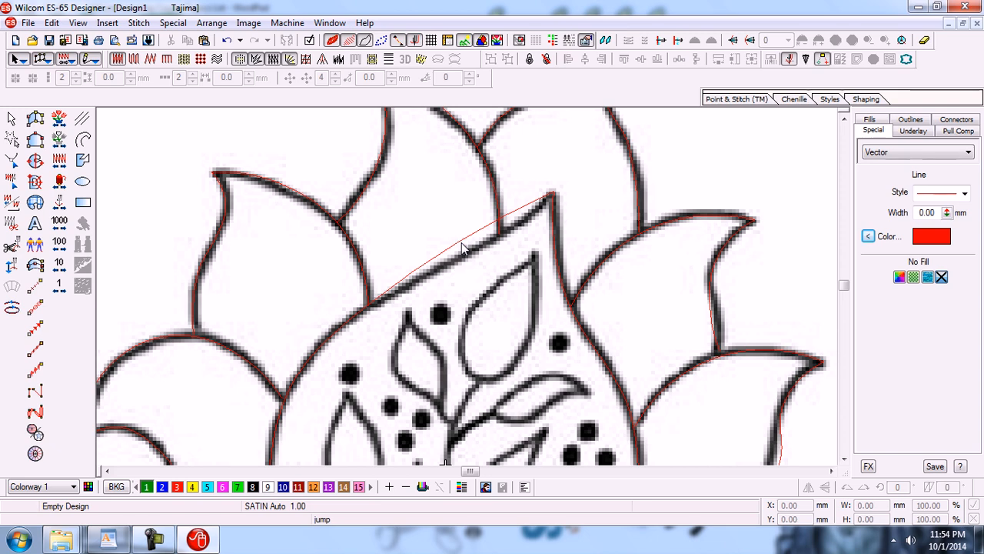
{"action": "key", "text": "d"}
{"action": "left_click", "coordinate": [461, 243]}
{"action": "key", "text": "h"}
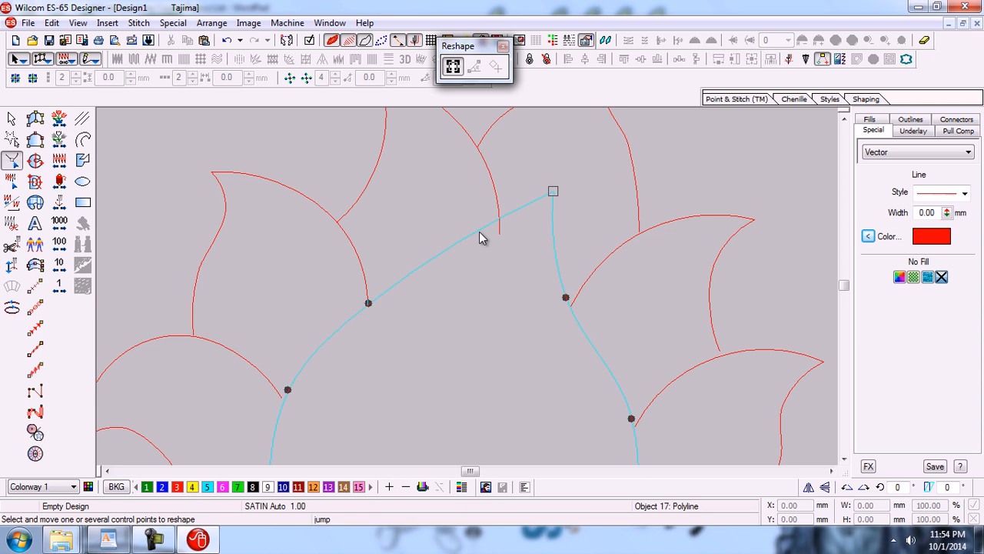
{"action": "key", "text": "Escape"}
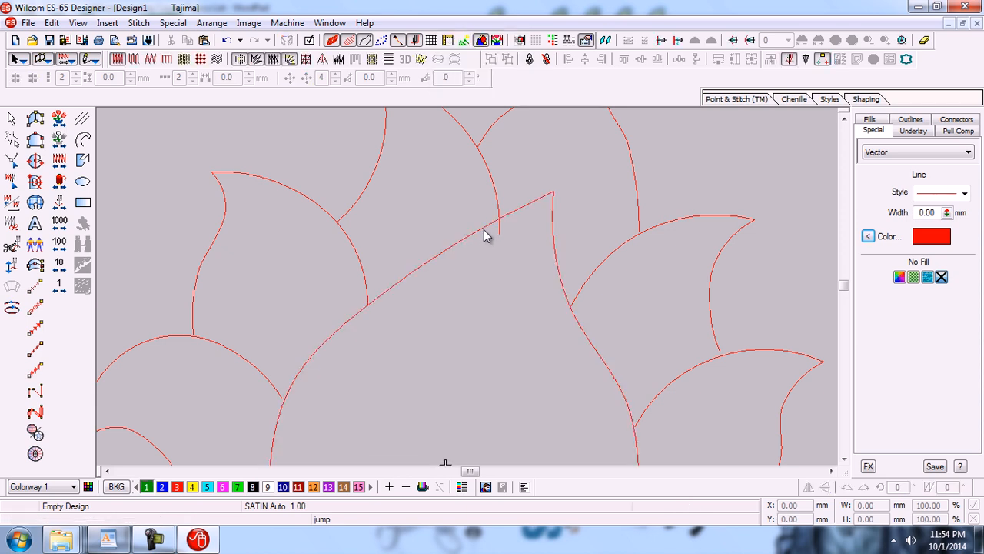
Add a control point on the teardrop's upper-left edge and move it down onto the end of the adjoining top petal's edge.
{"action": "left_click", "coordinate": [11, 118]}
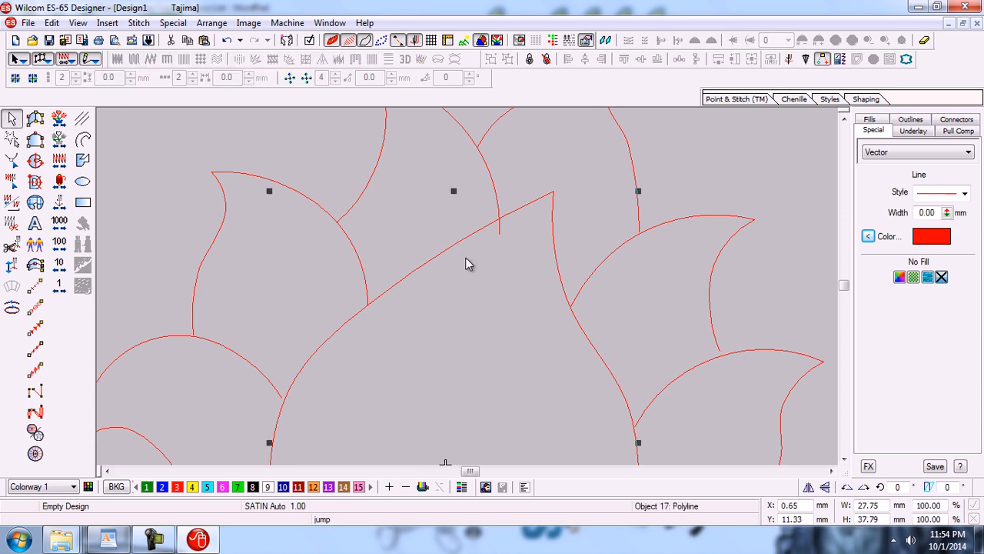
{"action": "key", "text": "h"}
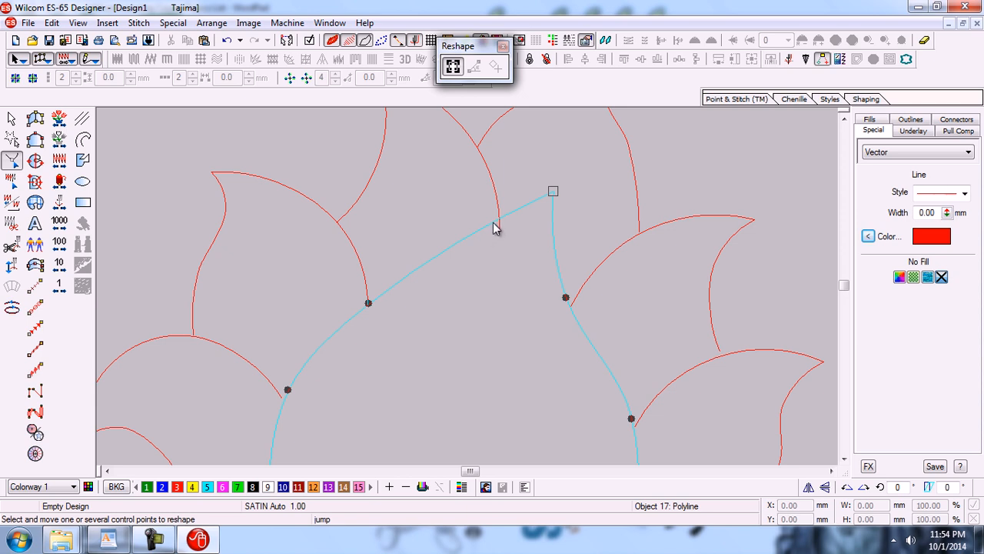
{"action": "left_click", "coordinate": [495, 227]}
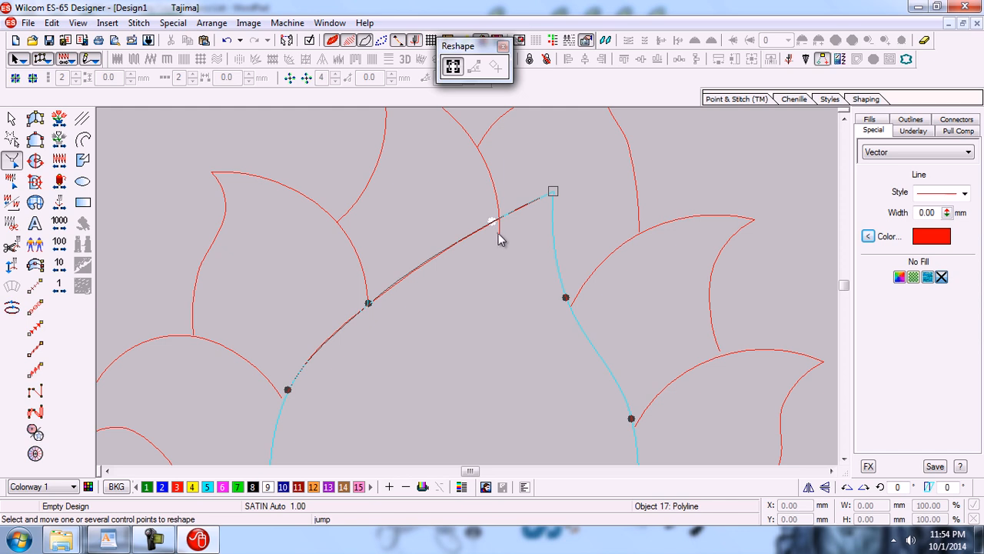
{"action": "left_click_drag", "start_coordinate": [492, 223], "coordinate": [496, 237]}
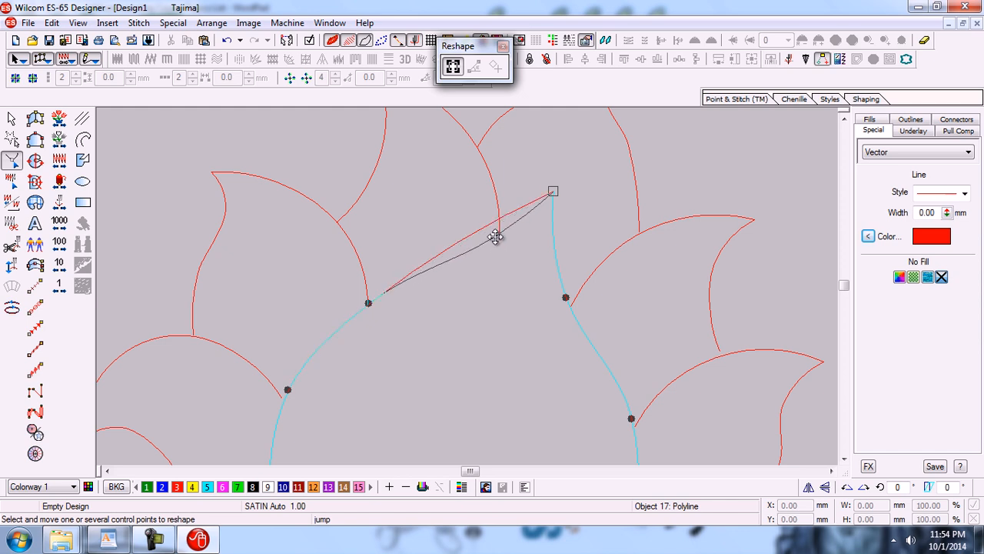
{"action": "left_click_drag", "start_coordinate": [496, 237], "coordinate": [495, 236]}
{"action": "key", "text": "Escape"}
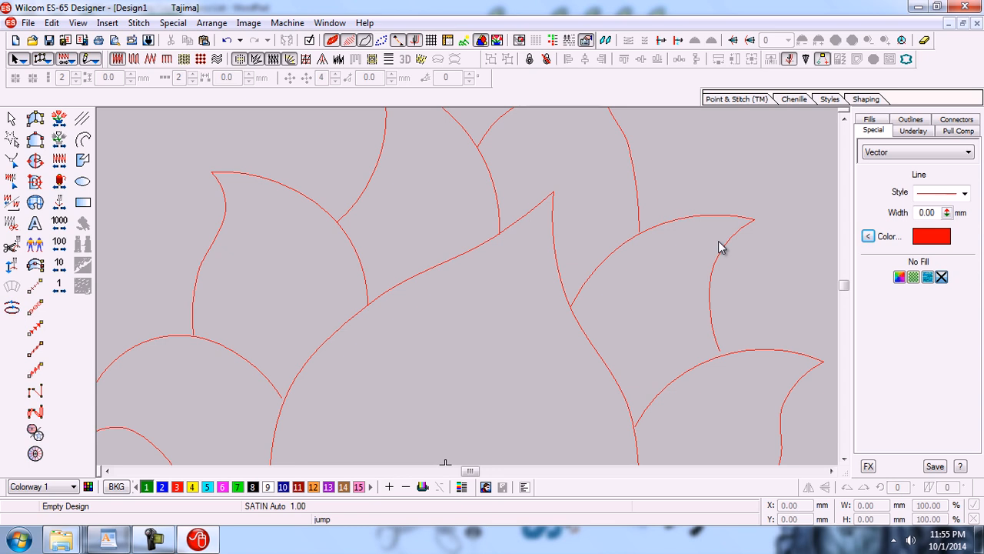
Extend the right edge of the topmost petal so its end point lies on the outline of the upper-right petal.
{"action": "key", "text": "shift+z"}
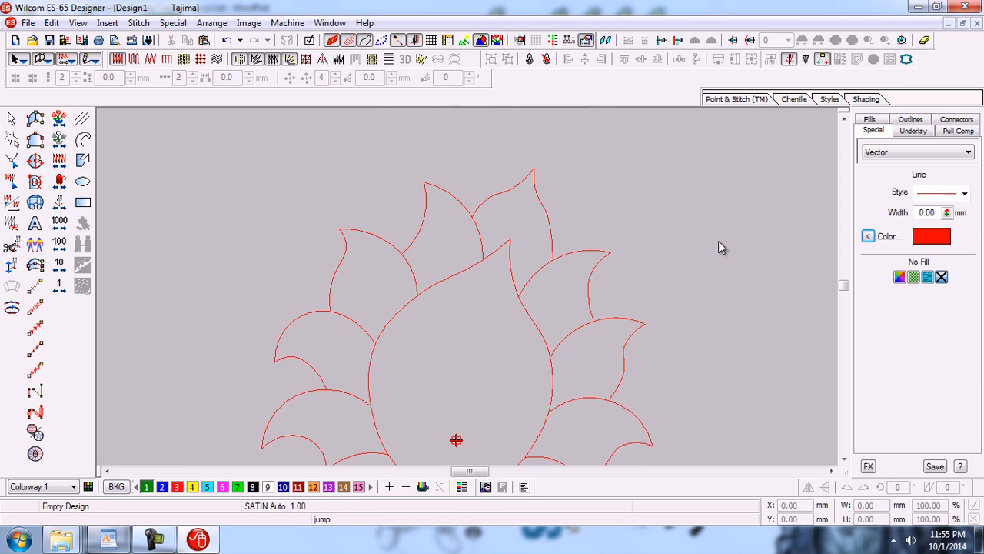
{"action": "key", "text": "0"}
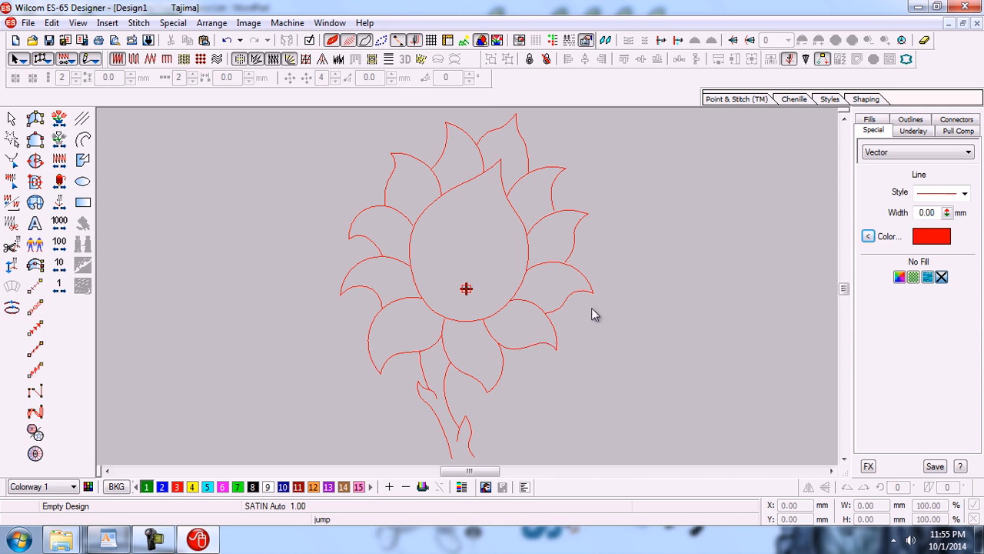
{"action": "key", "text": "b"}
{"action": "left_click_drag", "start_coordinate": [504, 165], "coordinate": [567, 238]}
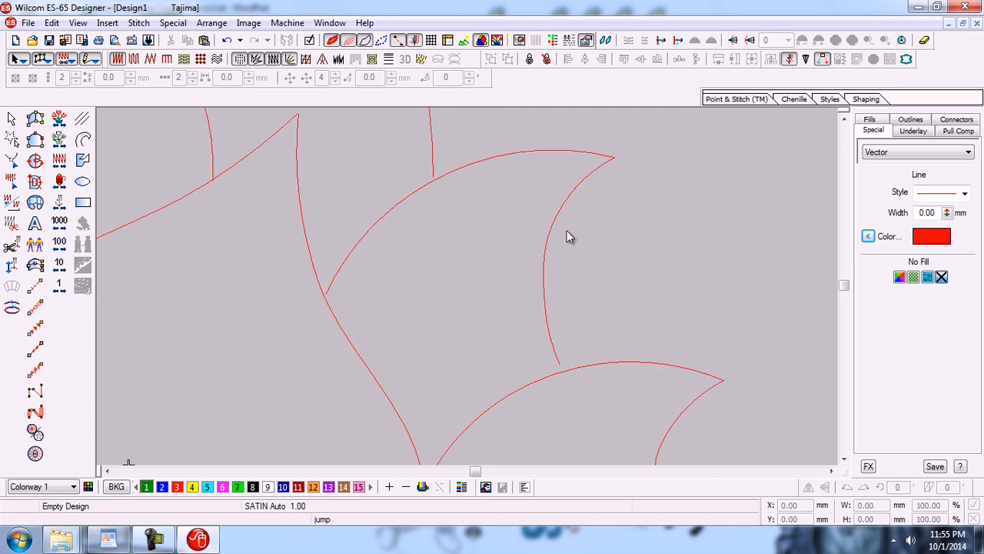
{"action": "left_click", "coordinate": [431, 157]}
{"action": "key", "text": "h"}
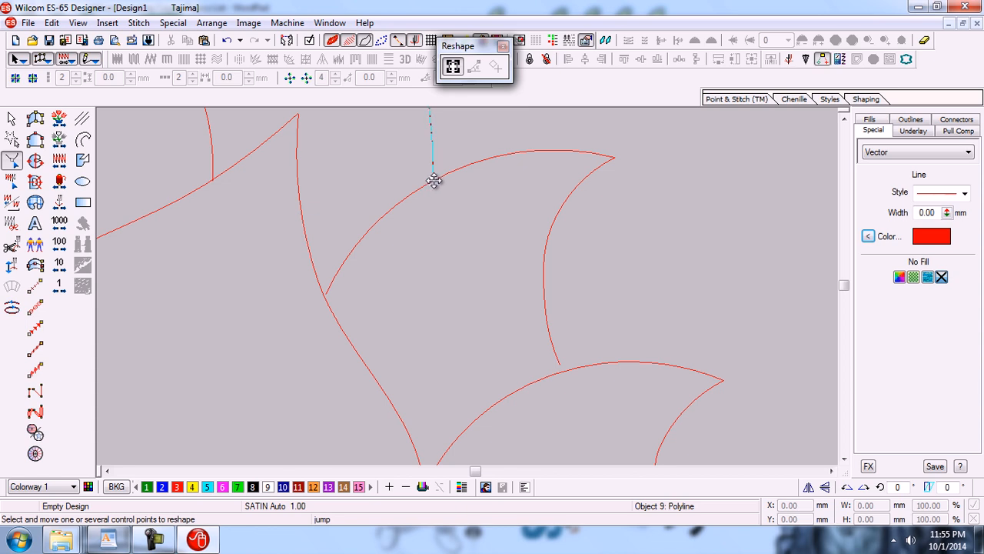
{"action": "key", "text": "Escape"}
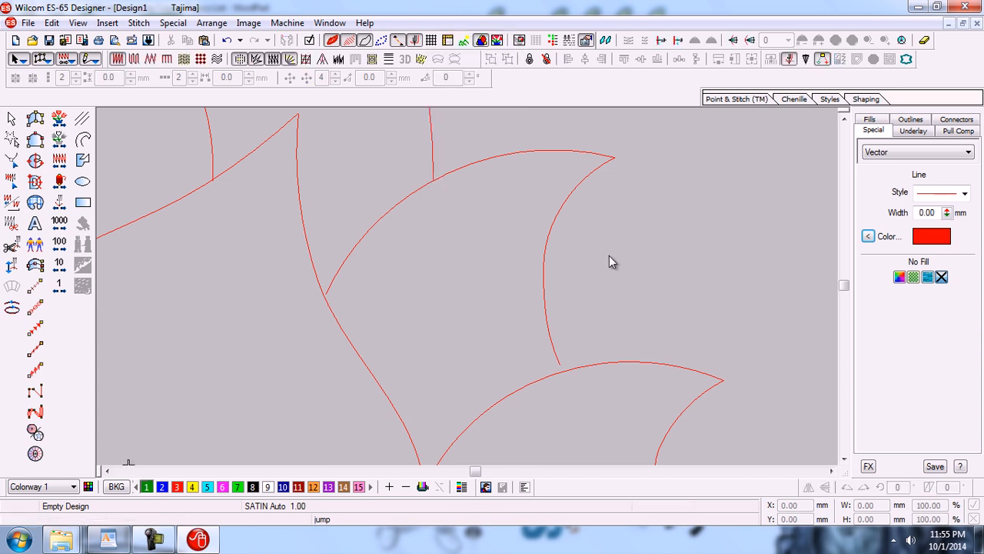
Move the lower end point of the upper-right petal's edge down onto the outline of the petal below it.
{"action": "left_click", "coordinate": [556, 357]}
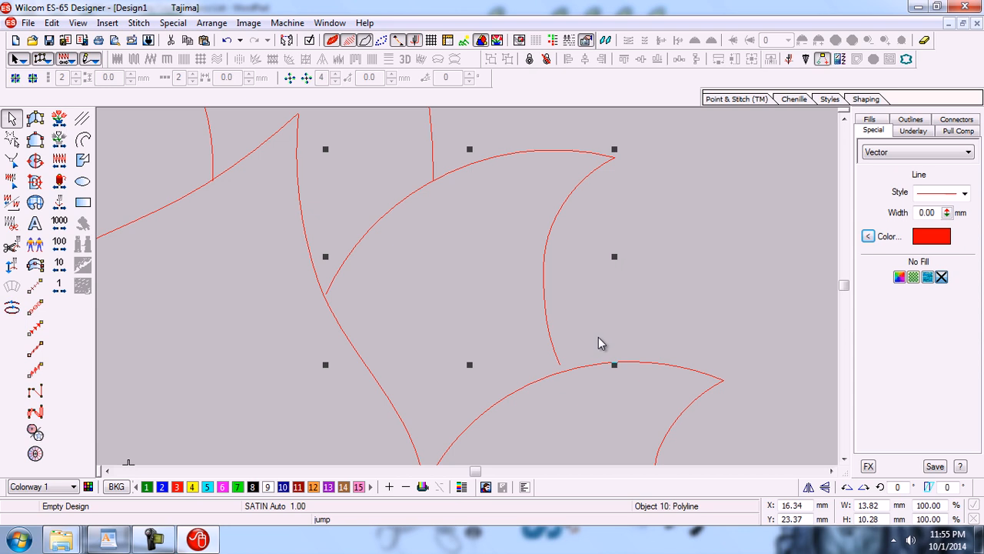
{"action": "key", "text": "h"}
{"action": "left_click_drag", "start_coordinate": [562, 363], "coordinate": [564, 374]}
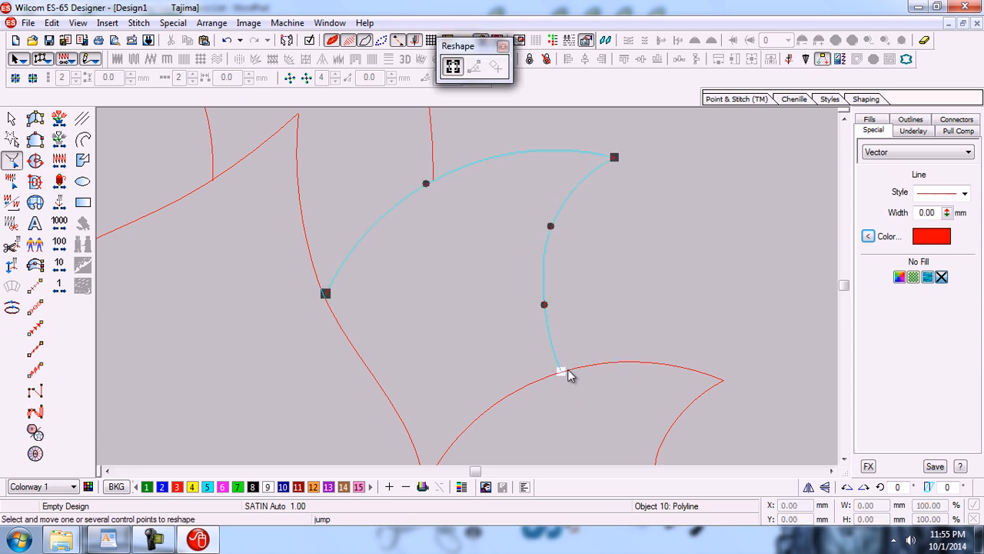
{"action": "key", "text": "Escape"}
Move the lower end point of the next petal down the flower's right side onto the petal outline beneath it.
{"action": "left_click_drag", "start_coordinate": [844, 459], "coordinate": [845, 458]}
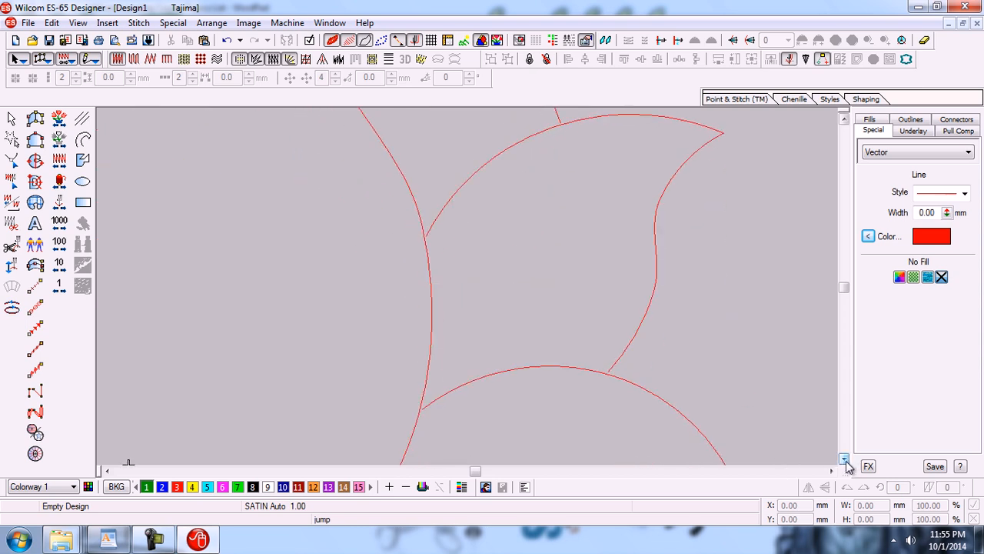
{"action": "left_click", "coordinate": [617, 369]}
{"action": "key", "text": "h"}
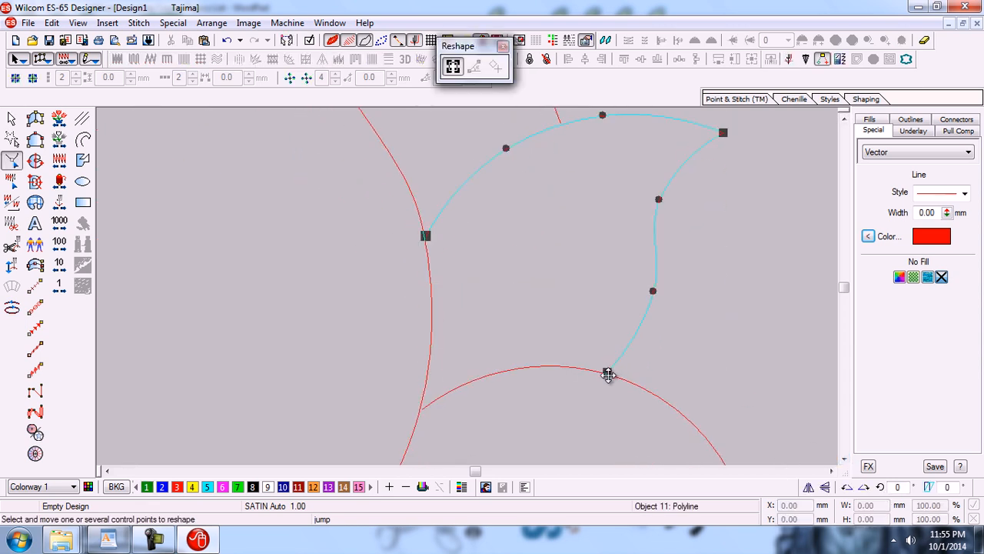
{"action": "left_click_drag", "start_coordinate": [608, 373], "coordinate": [605, 374]}
{"action": "left_click", "coordinate": [784, 369]}
Move the inner end points of the two middle left-side petals onto the teardrop's outline.
{"action": "key", "text": "shift+z"}
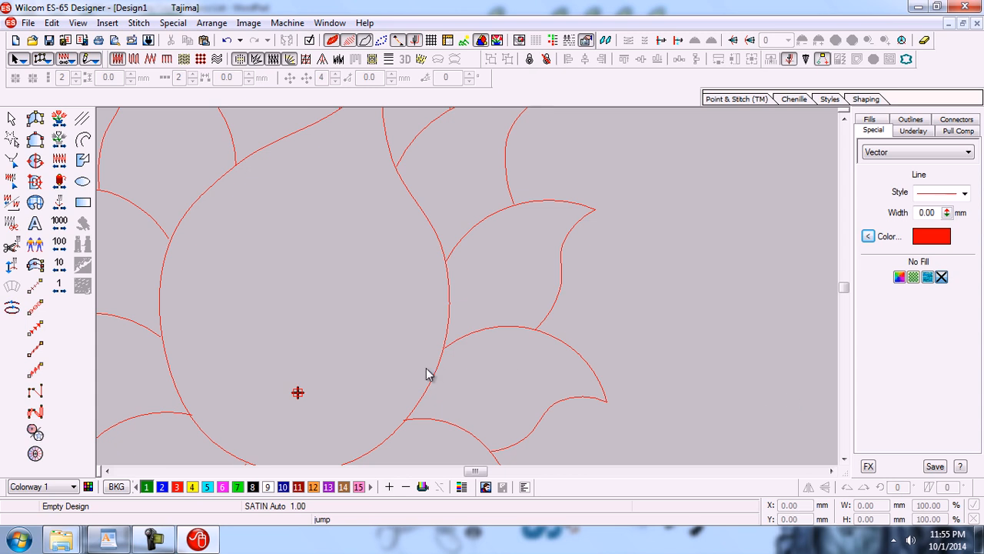
{"action": "key", "text": "b"}
{"action": "left_click_drag", "start_coordinate": [162, 271], "coordinate": [193, 356]}
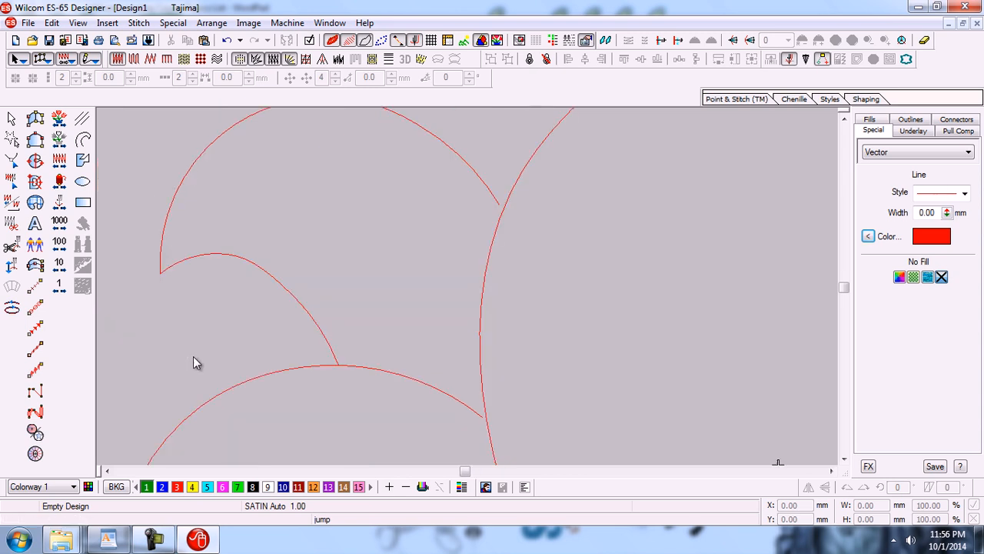
{"action": "left_click", "coordinate": [452, 400]}
{"action": "key", "text": "h"}
{"action": "left_click_drag", "start_coordinate": [482, 415], "coordinate": [485, 416]}
{"action": "left_click", "coordinate": [491, 192]}
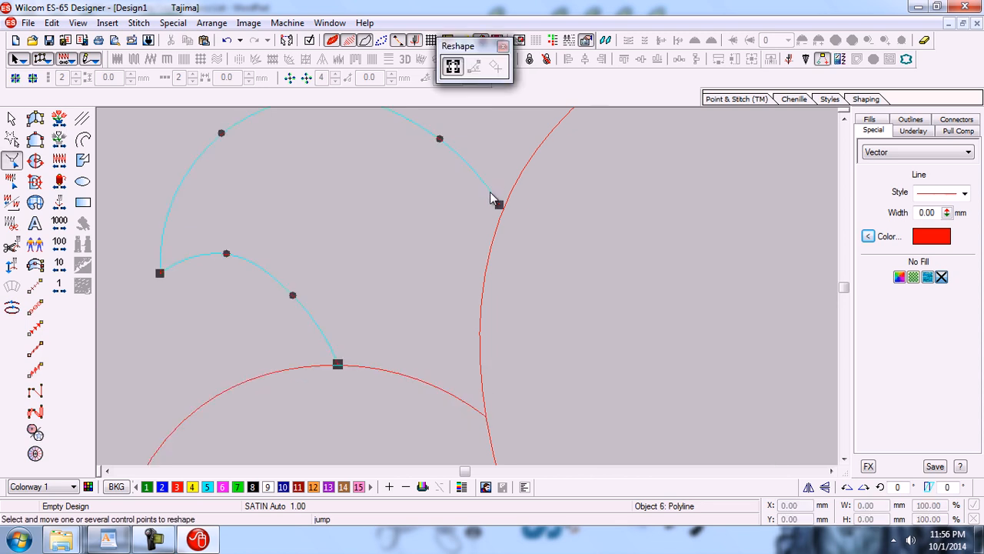
{"action": "left_click_drag", "start_coordinate": [500, 207], "coordinate": [505, 204]}
{"action": "key", "text": "Escape"}
Add a corner point and a curve point to the lower-left petal's outer edge, pulling each one outward.
{"action": "scroll", "coordinate": [506, 212], "scroll_direction": "down", "scroll_amount": 2}
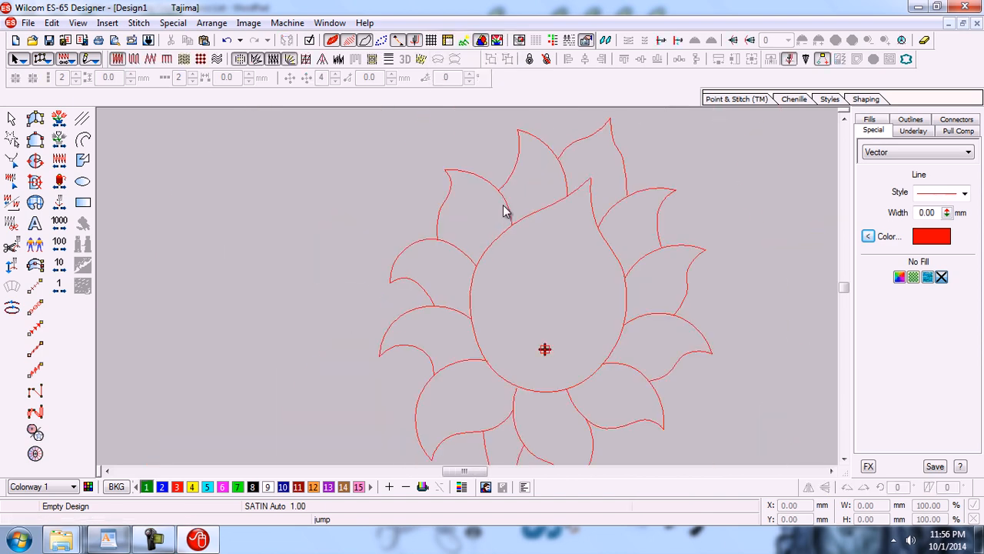
{"action": "scroll", "coordinate": [505, 212], "scroll_direction": "down", "scroll_amount": 1}
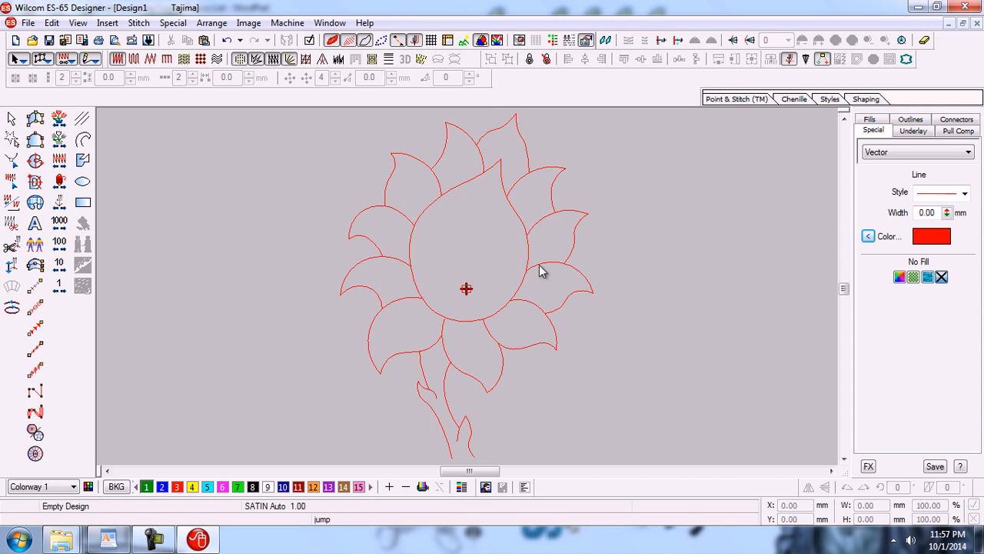
{"action": "key", "text": "b"}
{"action": "left_click_drag", "start_coordinate": [318, 262], "coordinate": [473, 386]}
{"action": "left_click", "coordinate": [406, 298]}
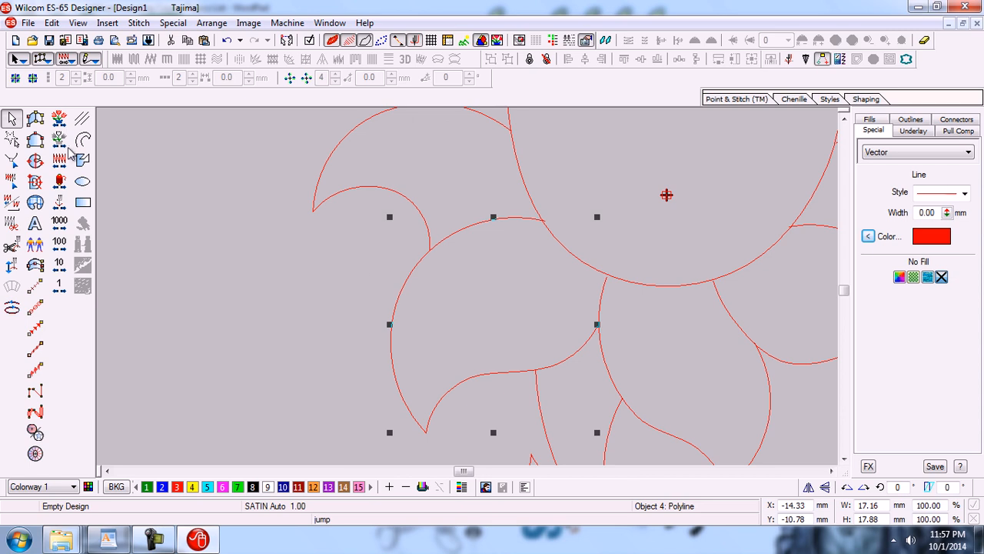
{"action": "left_click", "coordinate": [12, 160]}
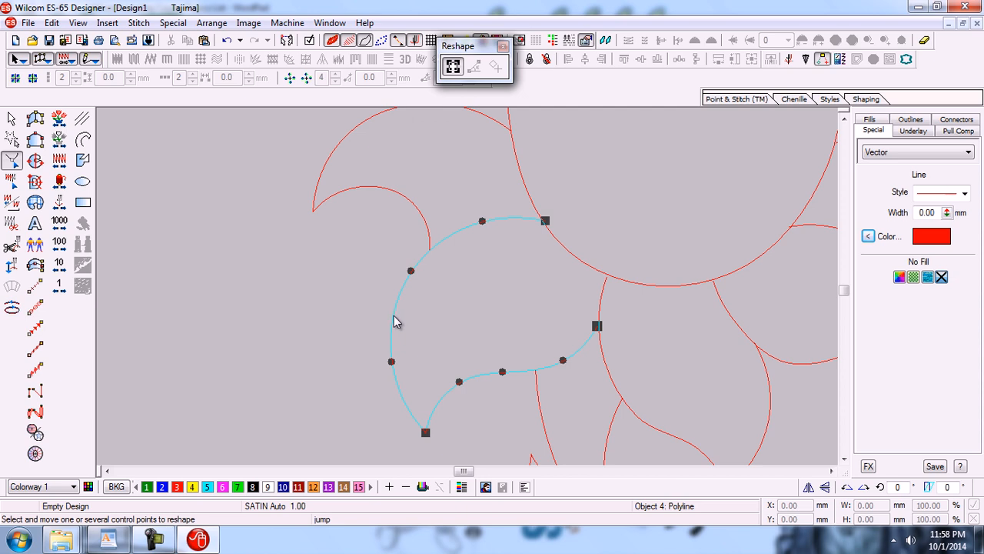
{"action": "left_click", "coordinate": [392, 318]}
{"action": "left_click_drag", "start_coordinate": [392, 316], "coordinate": [368, 310]}
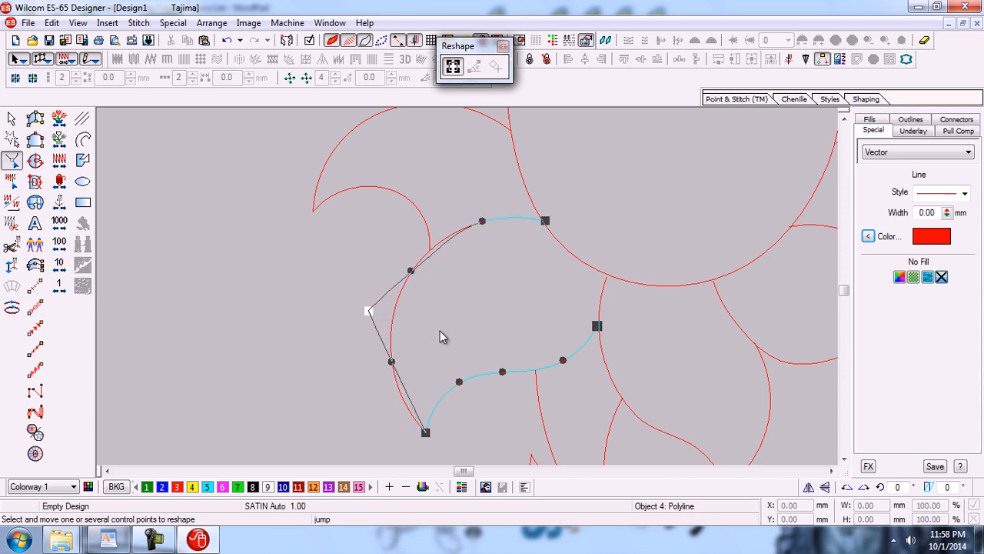
{"action": "key", "text": "Return"}
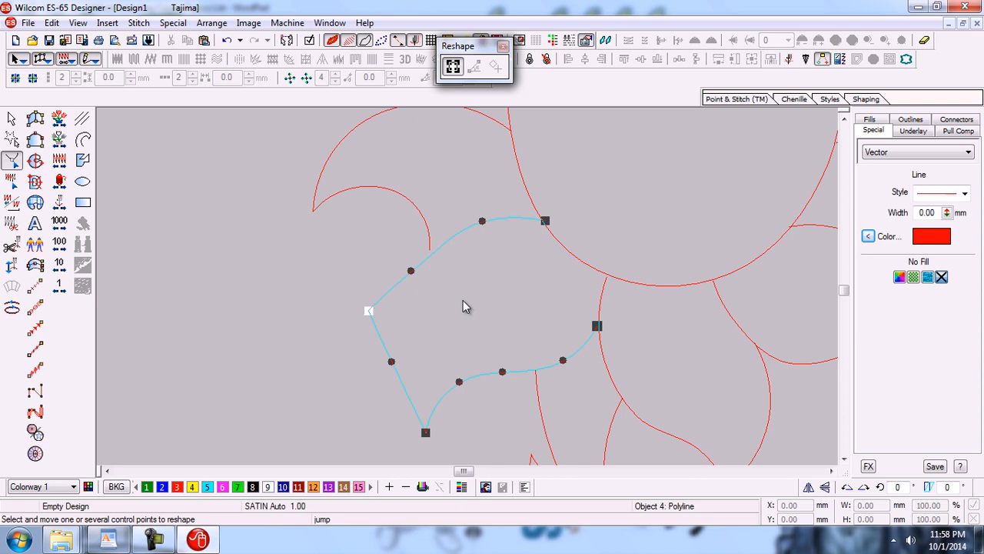
{"action": "left_click", "coordinate": [449, 248]}
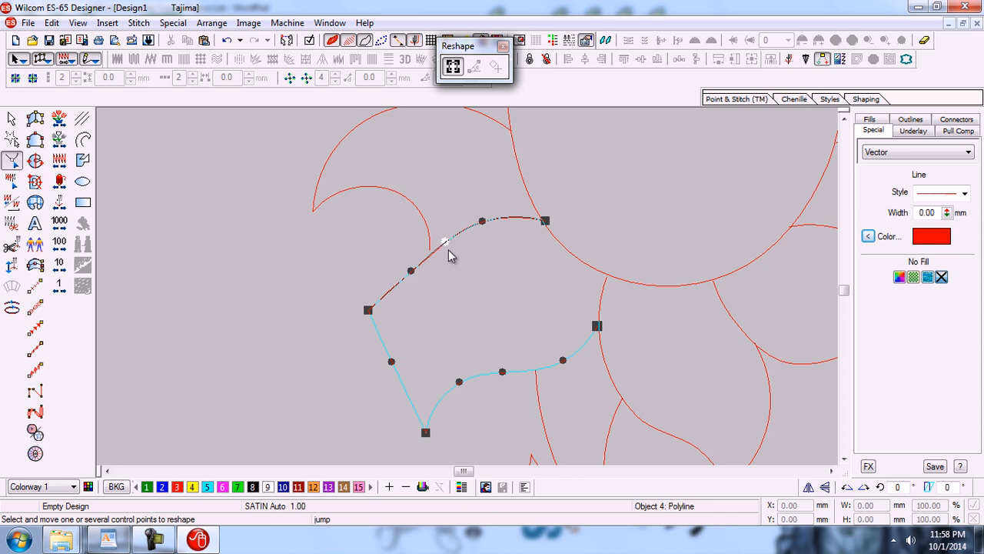
{"action": "mouse_move", "coordinate": [445, 241]}
{"action": "left_mouse_down"}
{"action": "mouse_move", "coordinate": [431, 220]}
{"action": "mouse_move", "coordinate": [457, 250]}
{"action": "mouse_move", "coordinate": [445, 230]}
{"action": "left_mouse_up"}
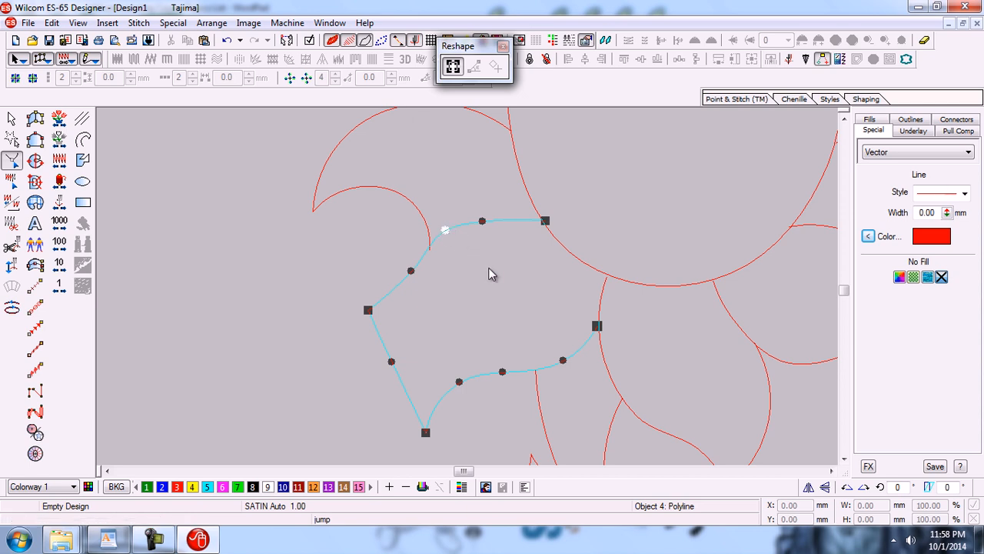
Delete the added curve and corner control points from the lower-left petal's outer edge and finish reshaping.
{"action": "key", "text": "Delete"}
{"action": "left_click", "coordinate": [367, 312]}
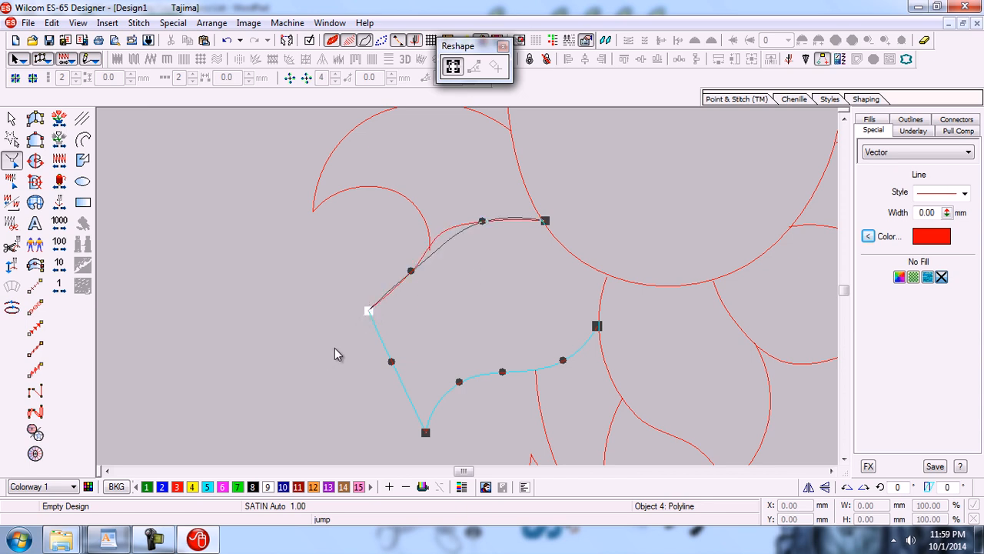
{"action": "key", "text": "Delete"}
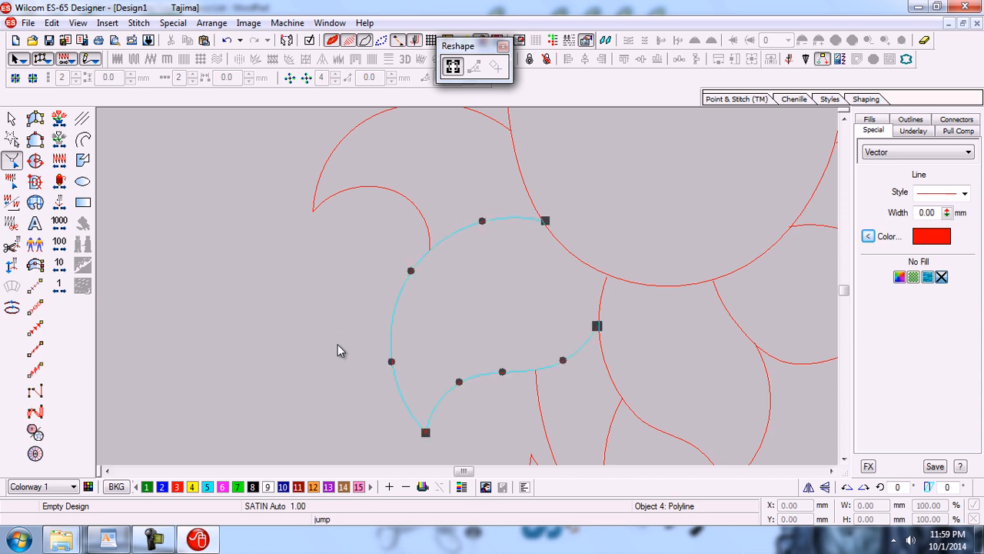
{"action": "key", "text": "Escape"}
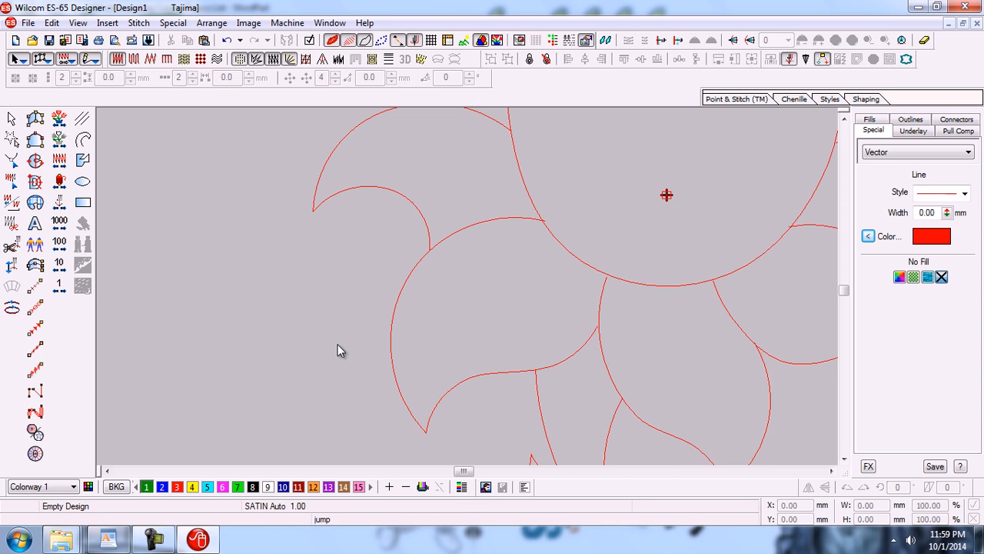
{"action": "key", "text": "0"}
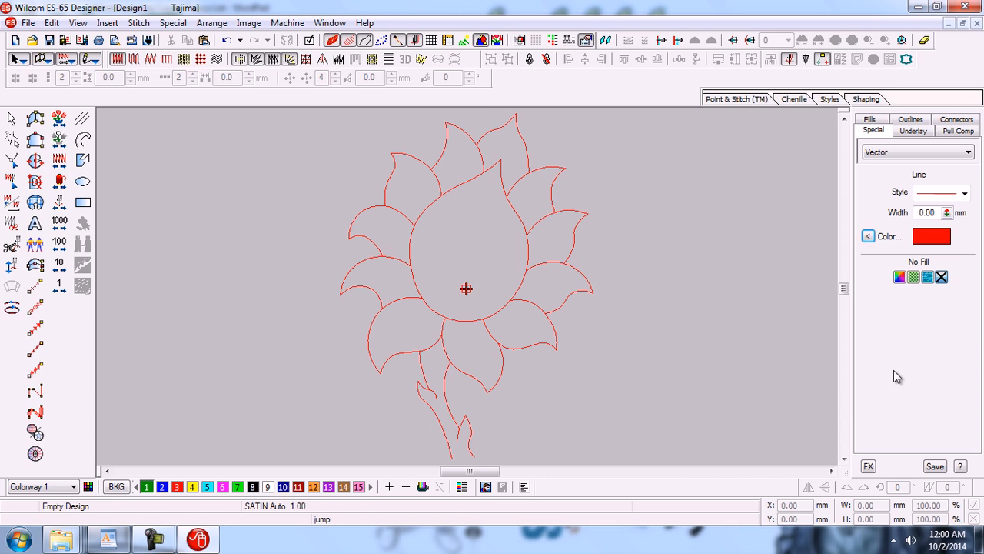
{"action": "key", "text": "o"}
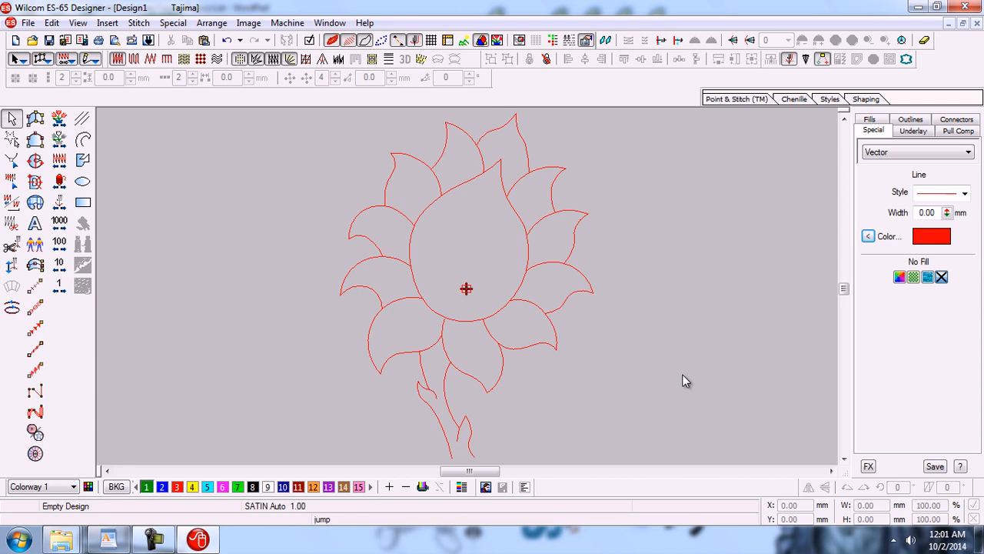
{"action": "key", "text": "ctrl+a"}
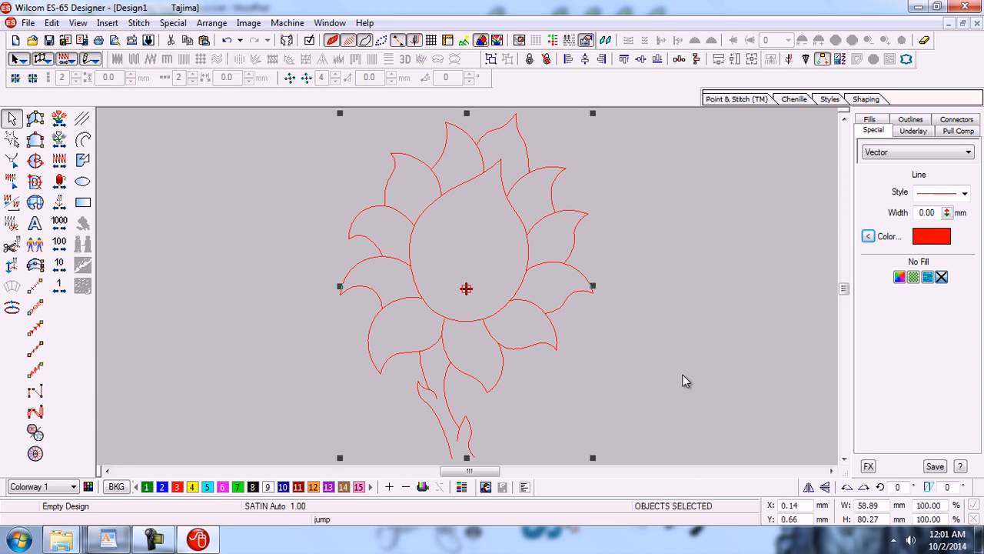
{"action": "key", "text": "Escape"}
{"action": "key", "text": "ctrl+a"}
{"action": "key", "text": "Escape"}
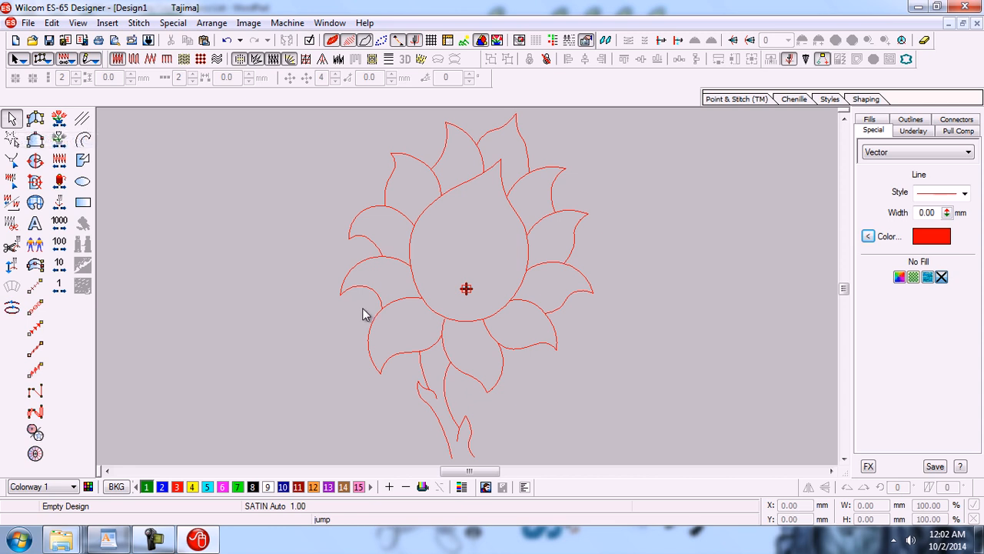
Move the lower-left, middle-right, lower-right and upper-left petal outlines away from the flower as separate pieces.
{"action": "left_click_drag", "start_coordinate": [376, 321], "coordinate": [254, 278]}
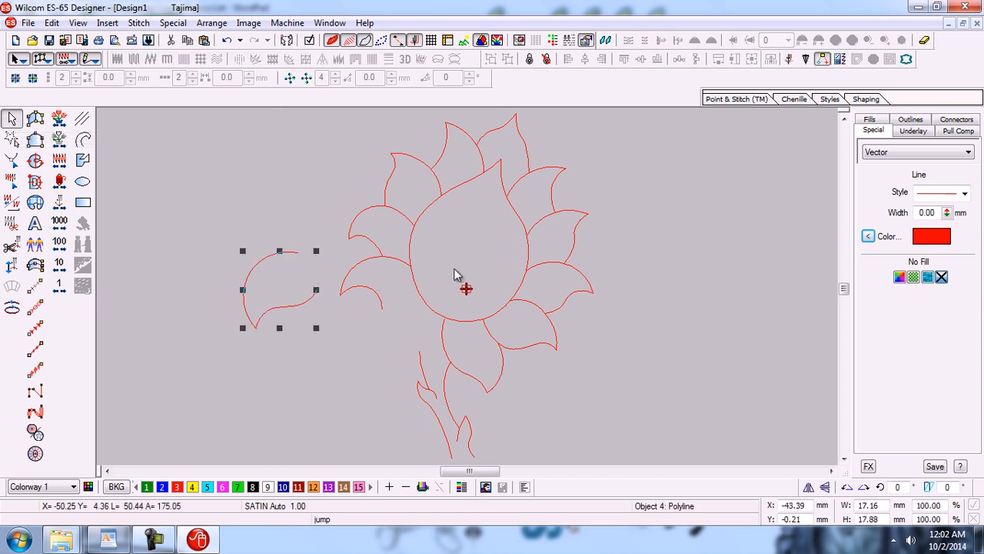
{"action": "left_click_drag", "start_coordinate": [575, 246], "coordinate": [736, 246]}
{"action": "left_click_drag", "start_coordinate": [534, 310], "coordinate": [713, 387]}
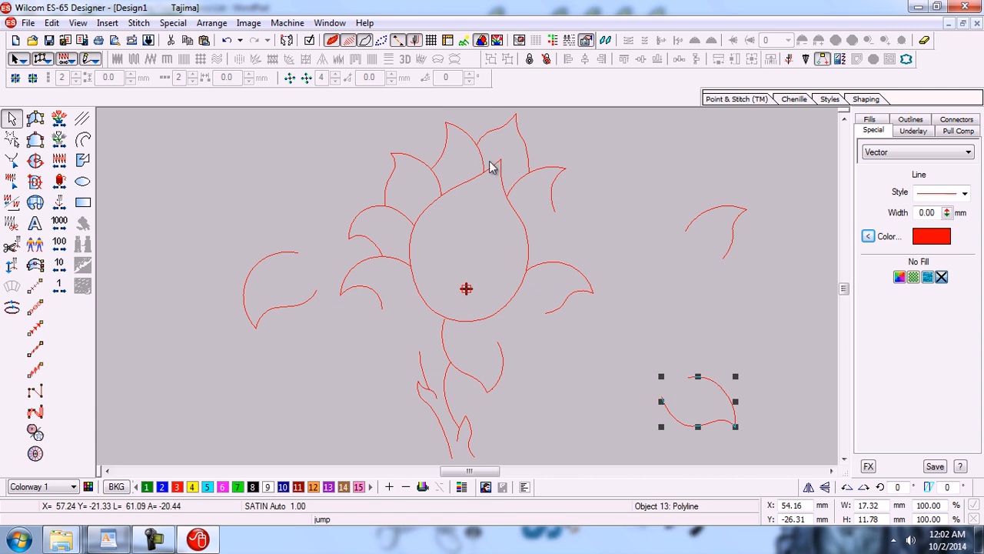
{"action": "left_click_drag", "start_coordinate": [423, 156], "coordinate": [365, 198]}
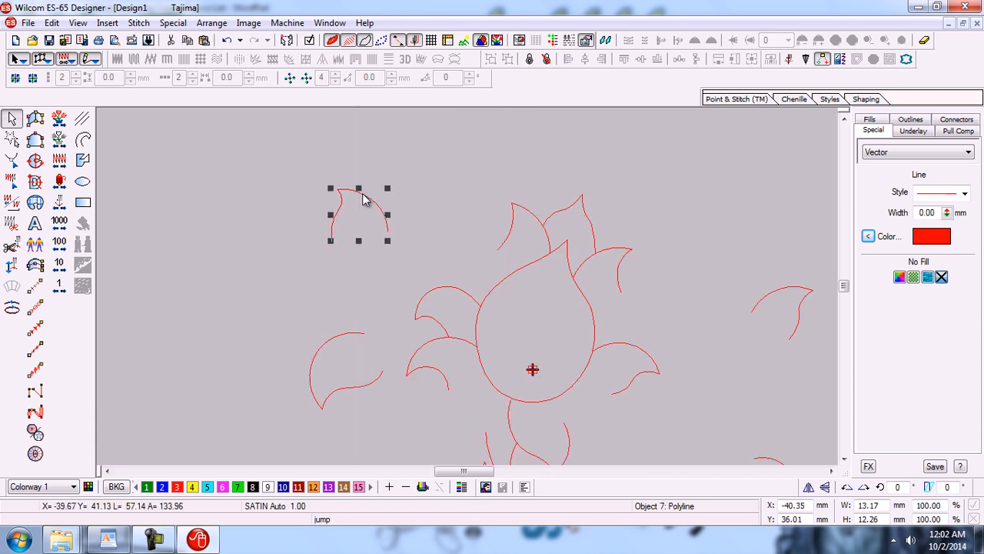
Return the separated petals to the flower and group all of its outlines into one object.
{"action": "key", "text": "0"}
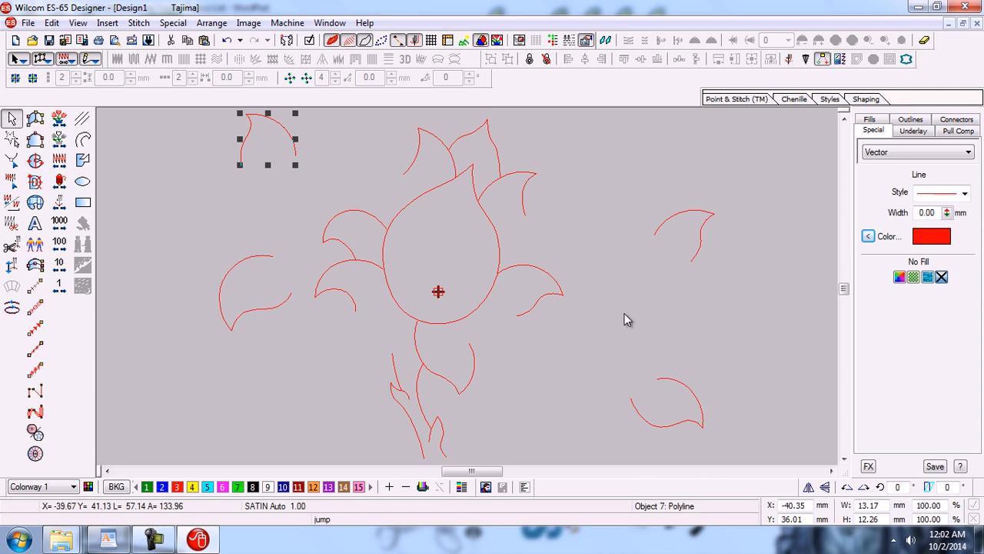
{"action": "key", "text": "Escape"}
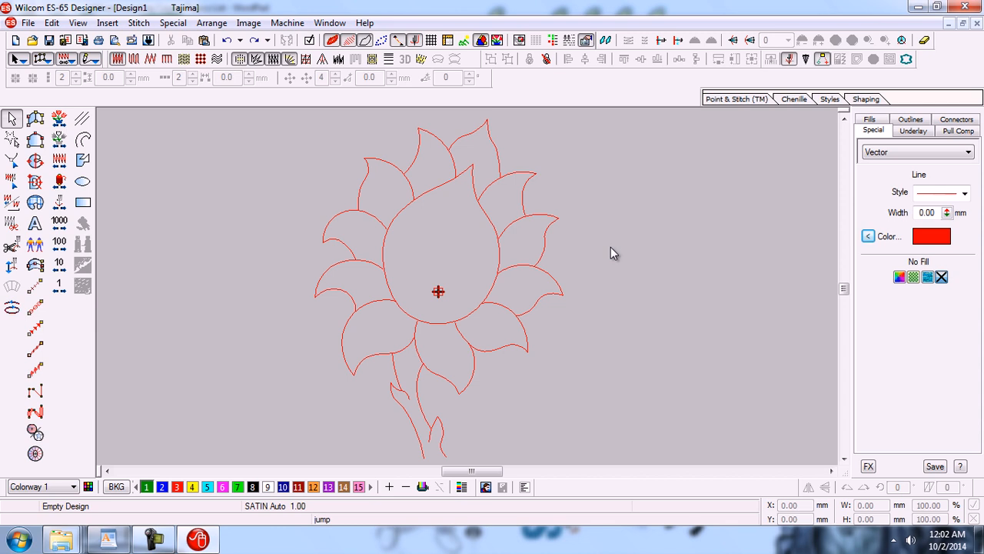
{"action": "key", "text": "ctrl+a"}
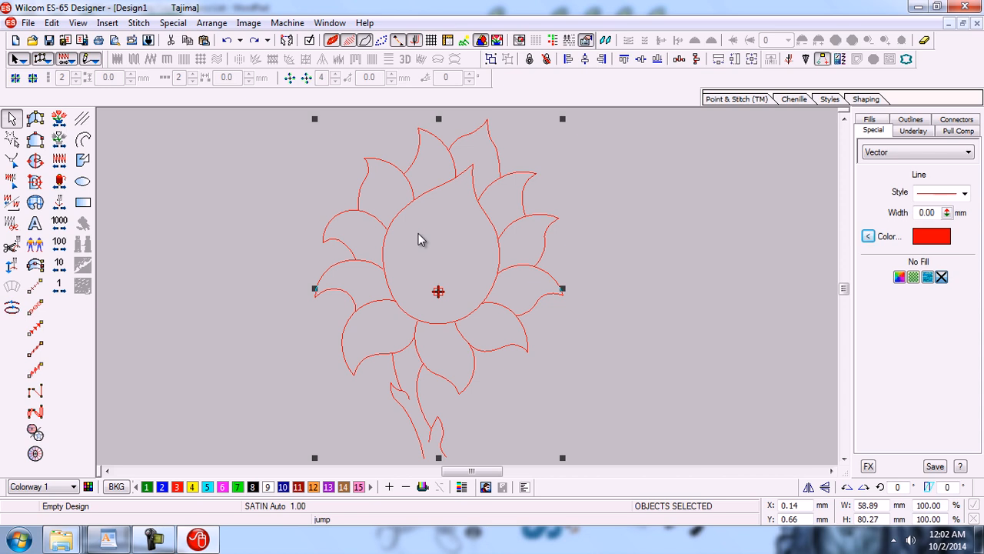
{"action": "left_click", "coordinate": [492, 63]}
{"action": "left_click", "coordinate": [692, 231]}
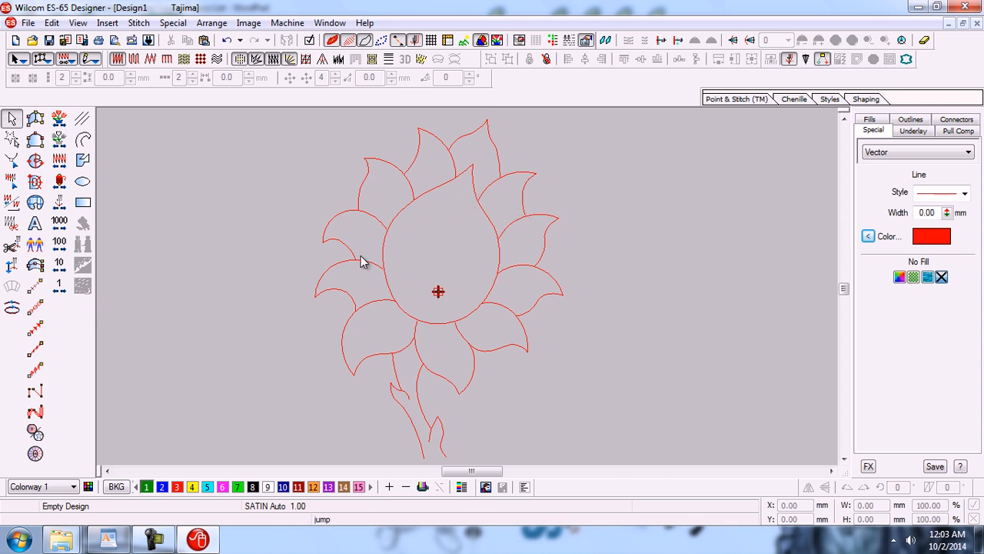
Move the grouped flower sideways by two different petals, and undo both moves.
{"action": "left_click", "coordinate": [348, 299]}
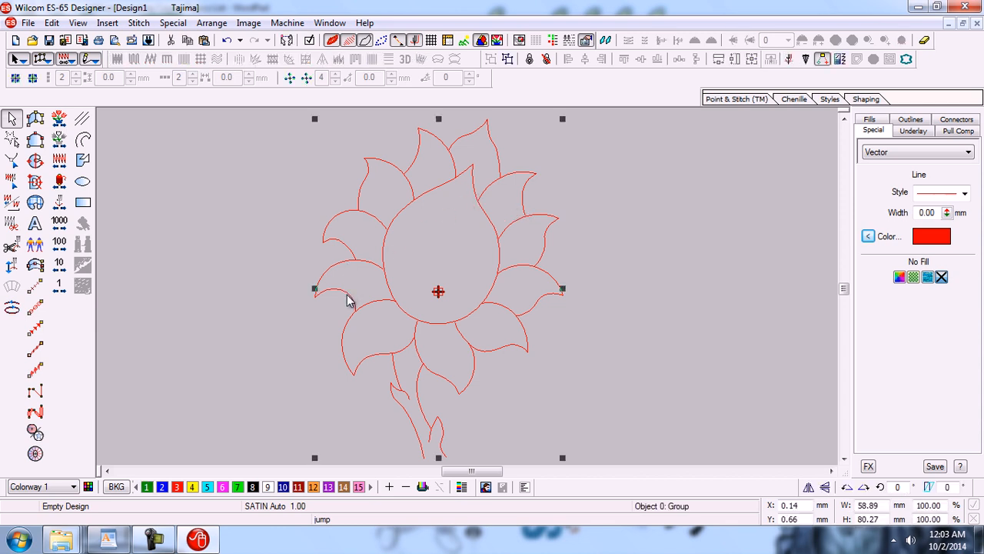
{"action": "left_click_drag", "start_coordinate": [347, 300], "coordinate": [245, 286]}
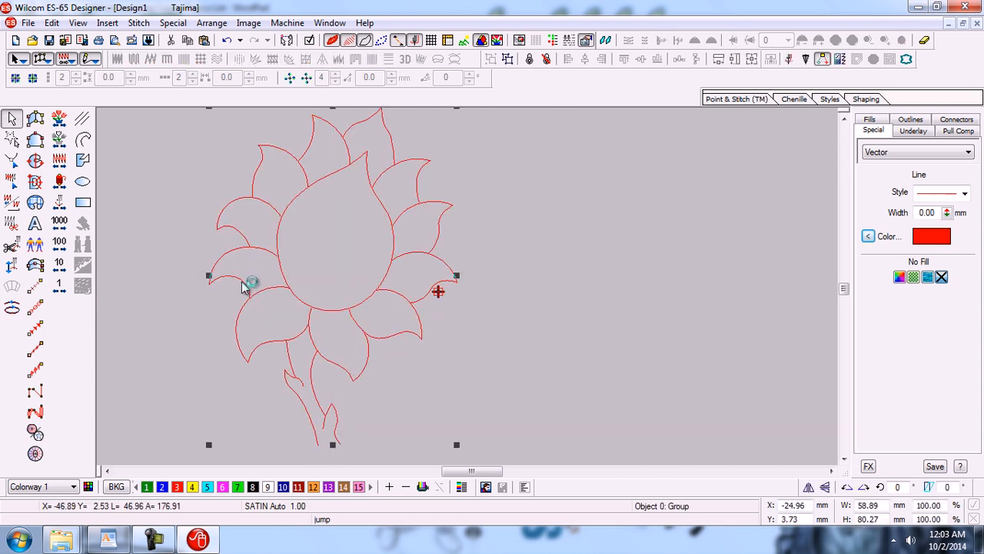
{"action": "left_click", "coordinate": [642, 322]}
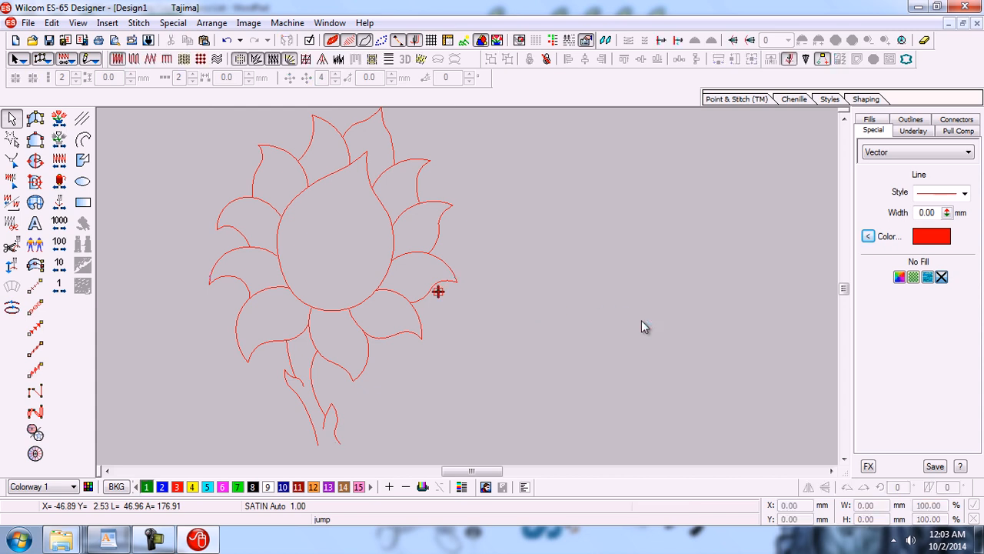
{"action": "left_click", "coordinate": [420, 179]}
{"action": "left_click_drag", "start_coordinate": [420, 180], "coordinate": [529, 199]}
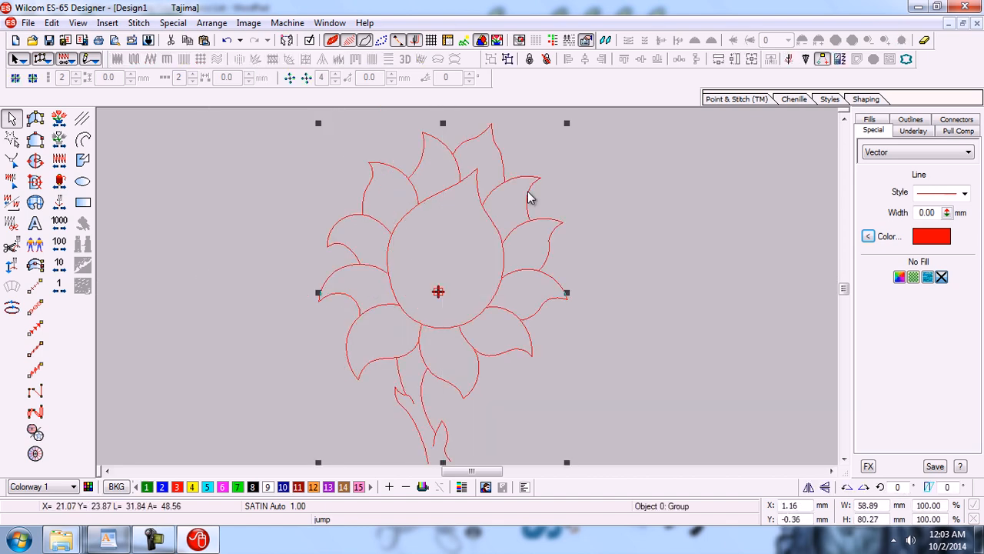
{"action": "left_click", "coordinate": [598, 198]}
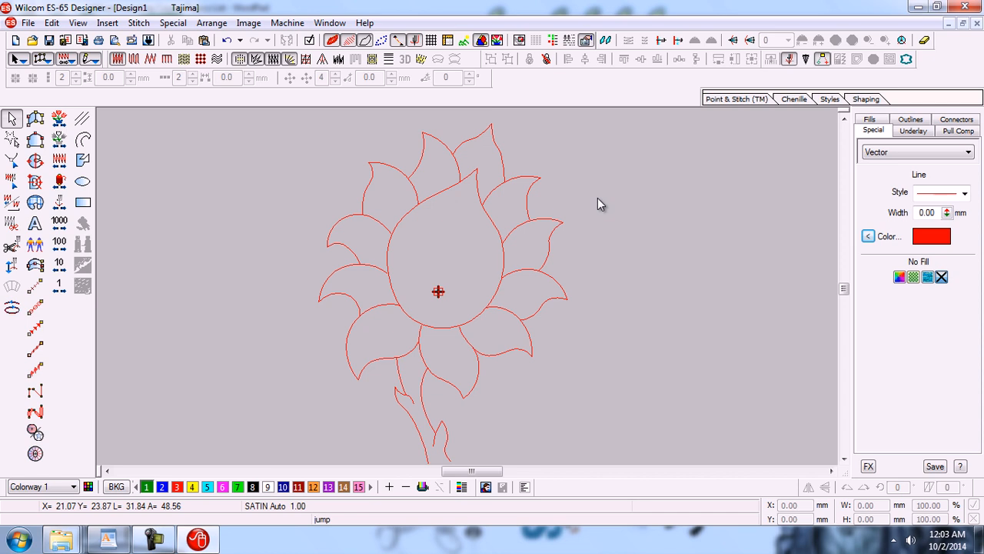
{"action": "key", "text": "ctrl+z"}
{"action": "key", "text": "ctrl+z"}
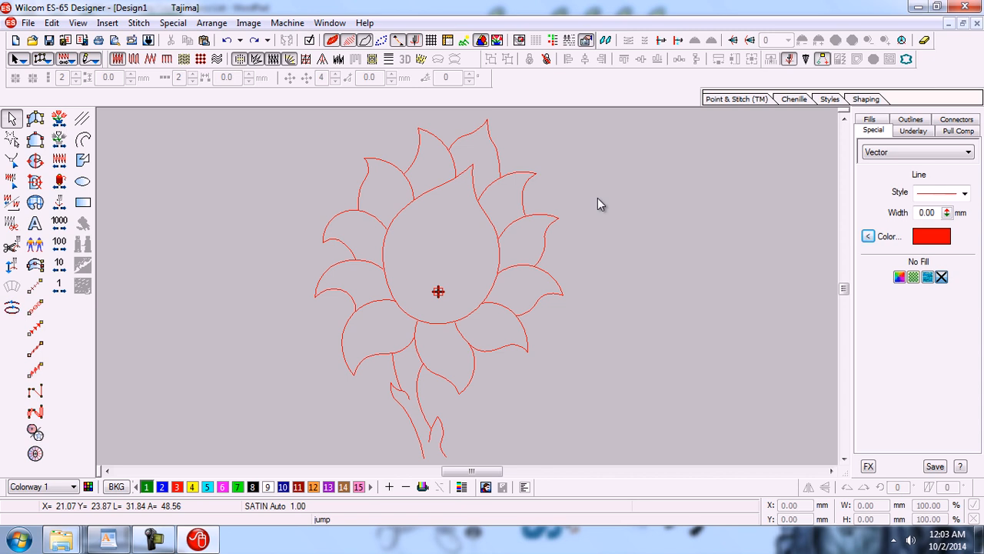
Ungroup the whole flower into its individual outlines.
{"action": "left_click", "coordinate": [517, 171]}
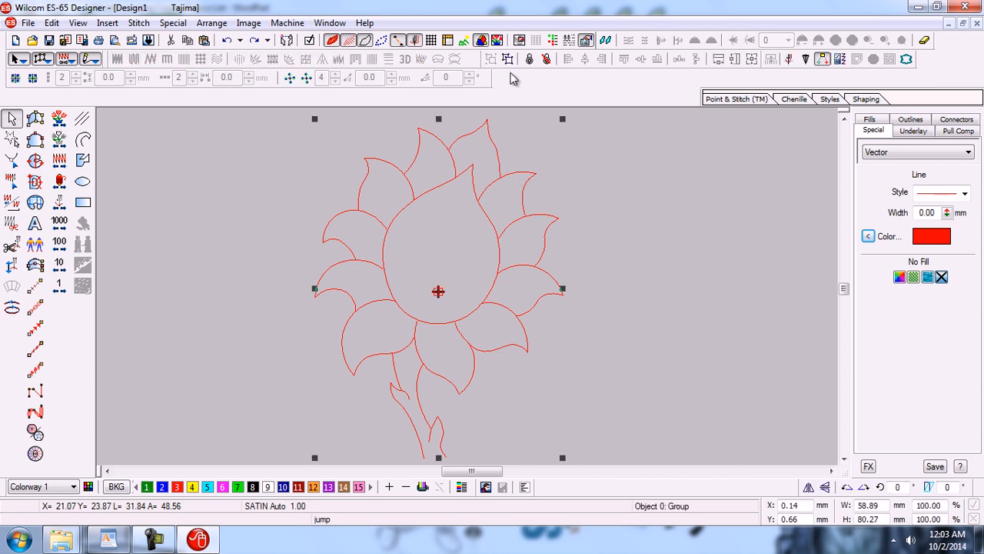
{"action": "left_click", "coordinate": [615, 183]}
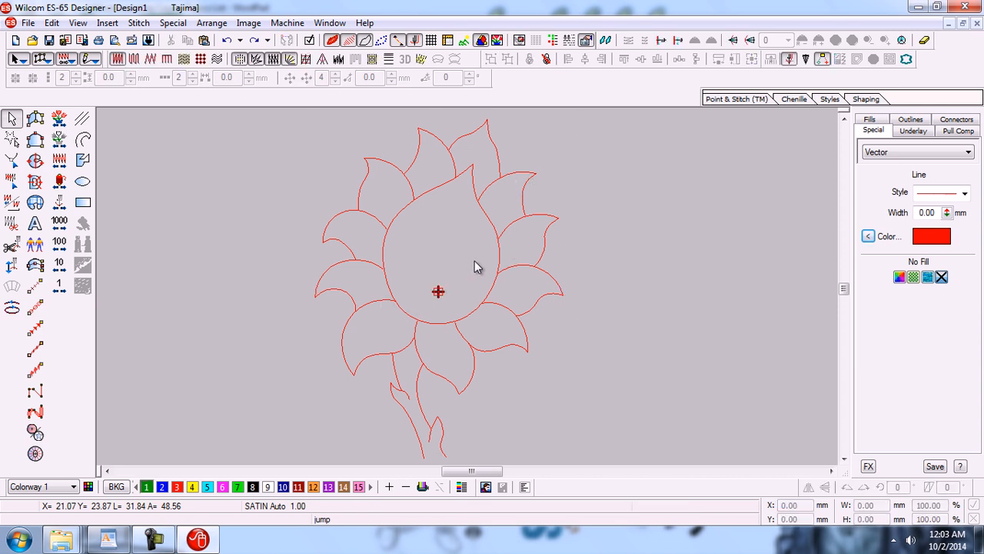
{"action": "left_click", "coordinate": [504, 182]}
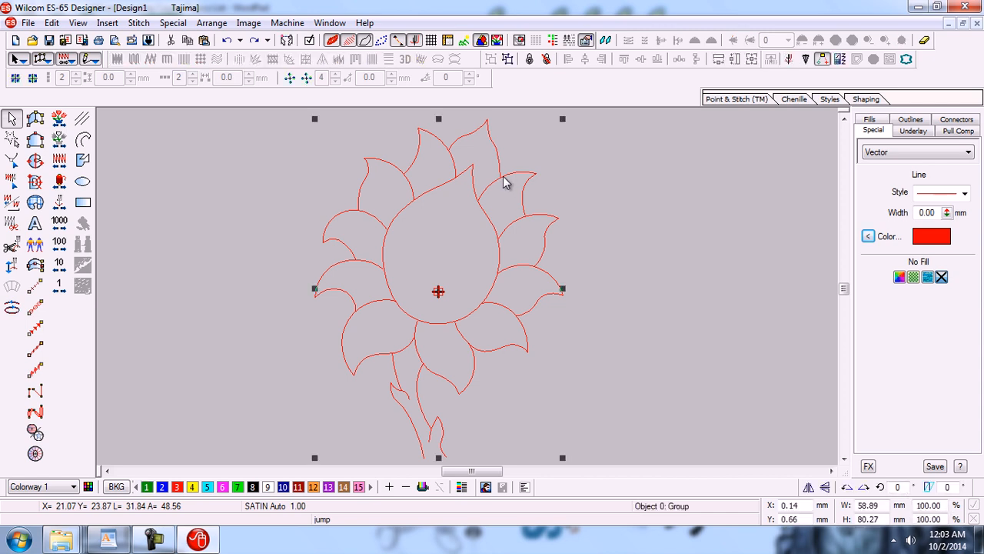
{"action": "left_click", "coordinate": [507, 61]}
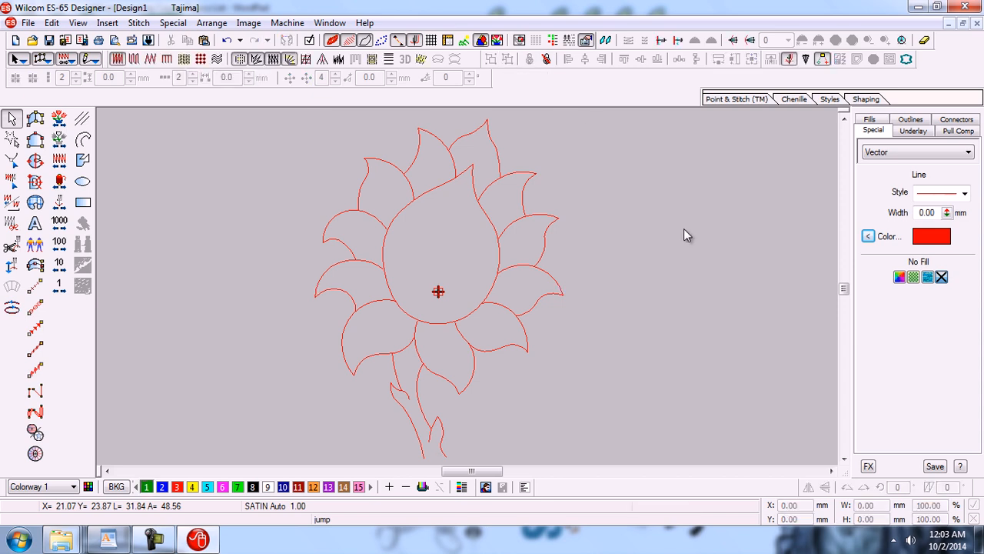
Move the lower of the two middle left-side petals and the upper-right petal away from the flower individually, and undo both moves.
{"action": "left_click", "coordinate": [346, 299]}
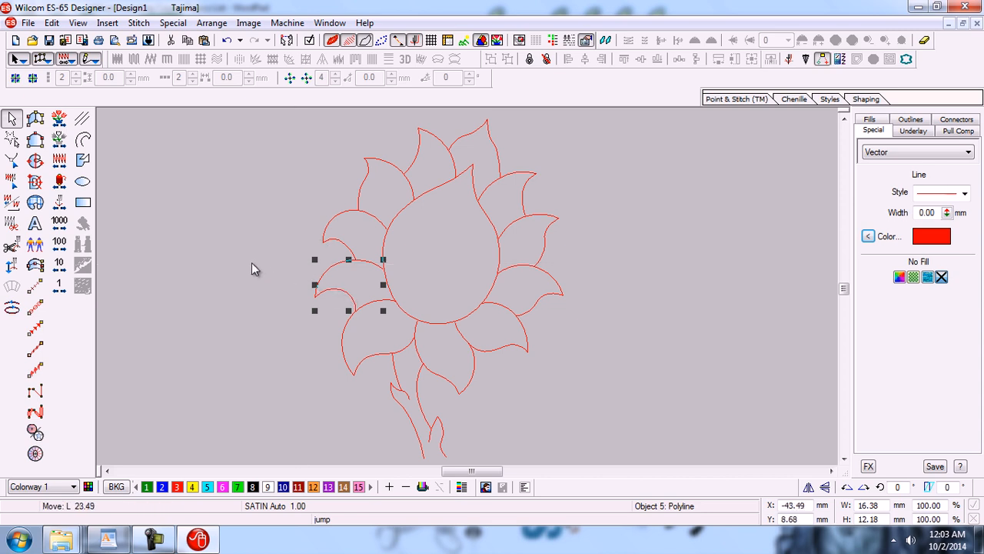
{"action": "left_click_drag", "start_coordinate": [254, 269], "coordinate": [240, 269]}
{"action": "left_click", "coordinate": [670, 314]}
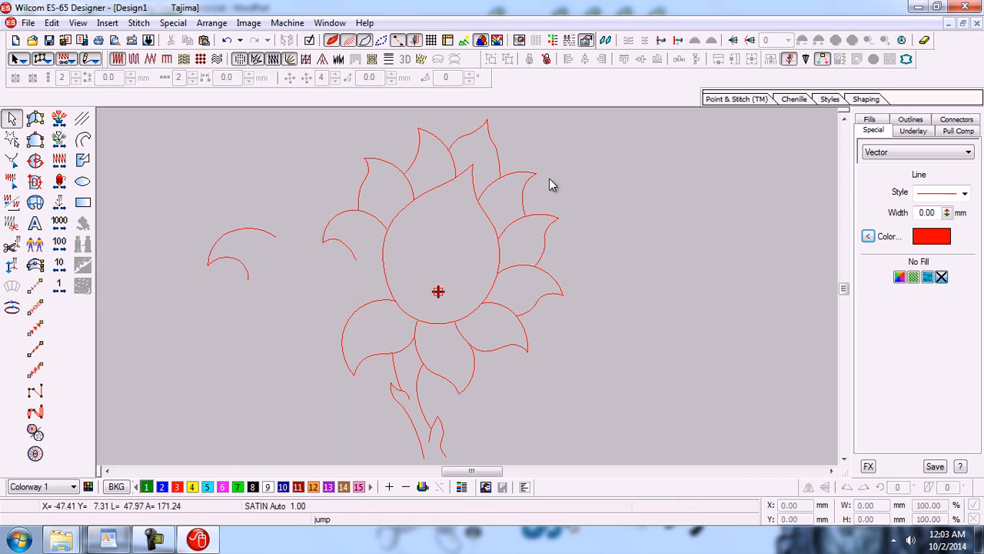
{"action": "left_click", "coordinate": [531, 184]}
{"action": "left_click_drag", "start_coordinate": [530, 184], "coordinate": [594, 183]}
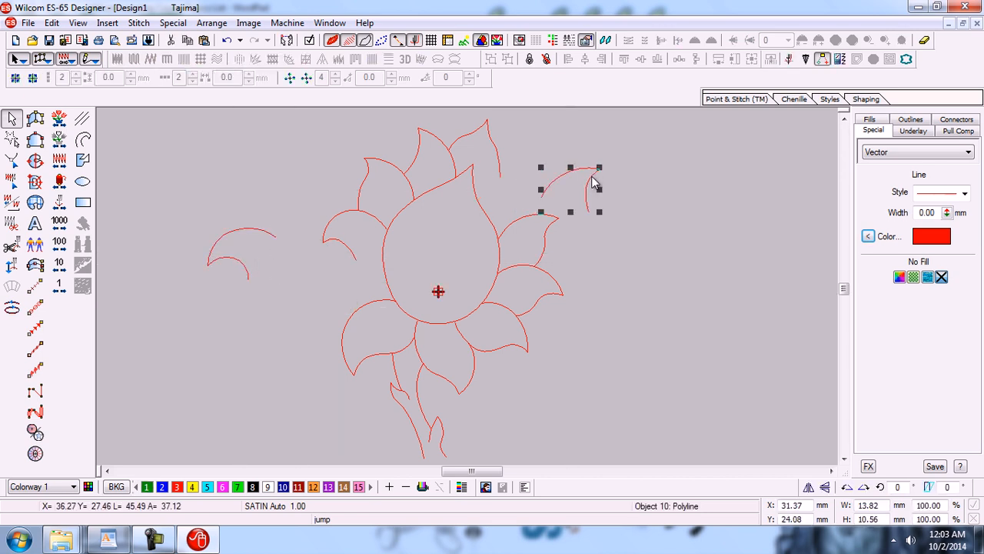
{"action": "key", "text": "ctrl+z"}
{"action": "key", "text": "ctrl+z"}
{"action": "key", "text": "Escape"}
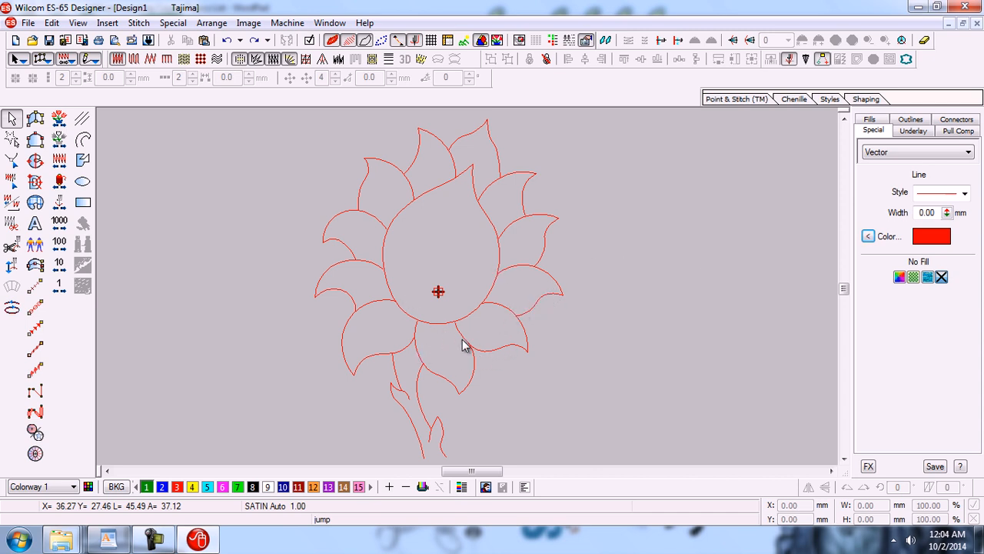
Group the bottom, lower-right and middle-right petals together, leaving the other outlines out of the group.
{"action": "left_click", "coordinate": [476, 378]}
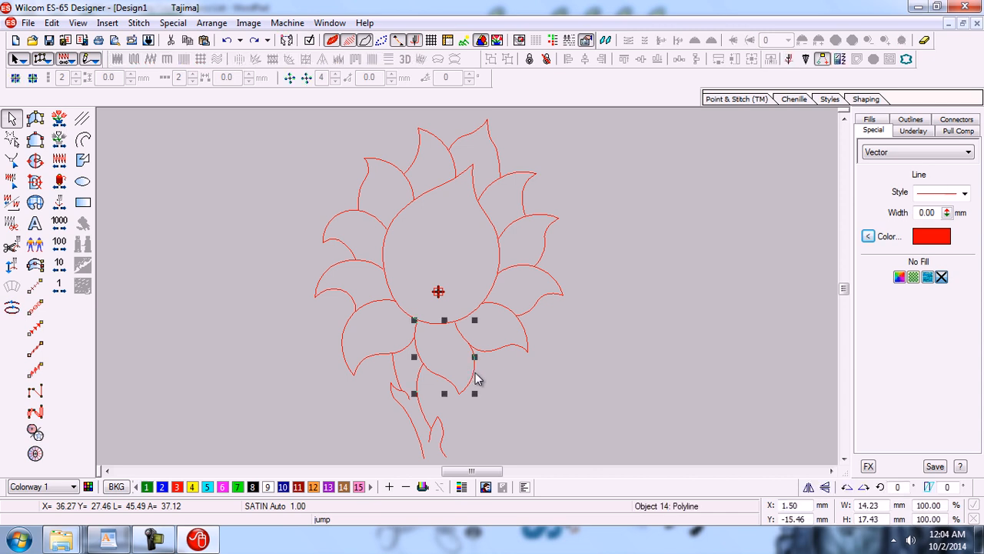
{"action": "left_click", "coordinate": [520, 350], "text": "ctrl"}
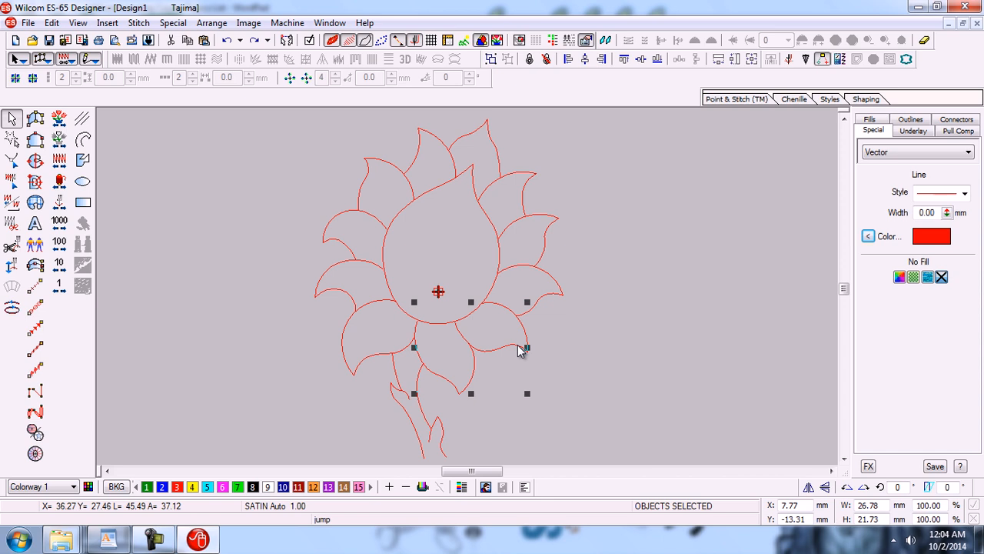
{"action": "left_click", "coordinate": [560, 299], "text": "ctrl"}
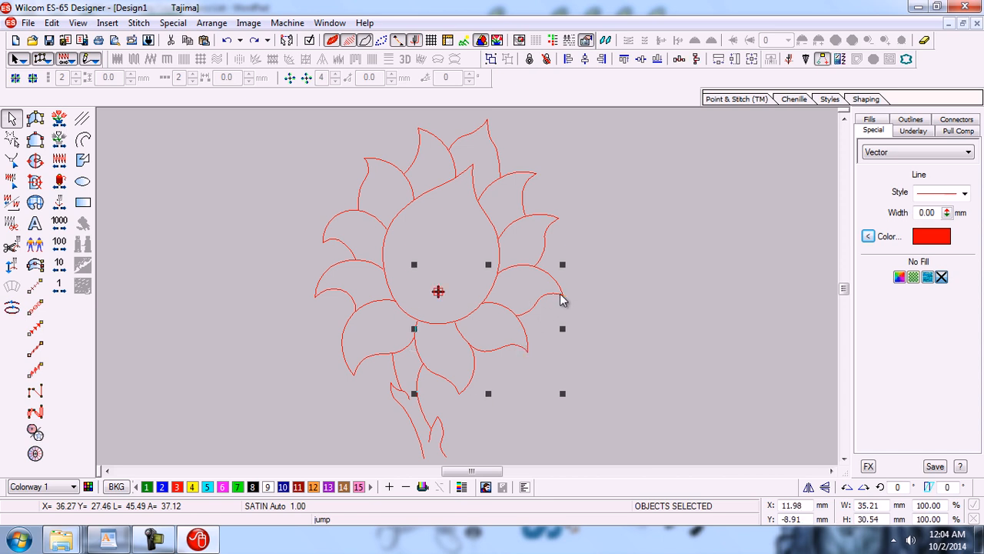
{"action": "left_click", "coordinate": [495, 61]}
{"action": "left_click", "coordinate": [662, 219]}
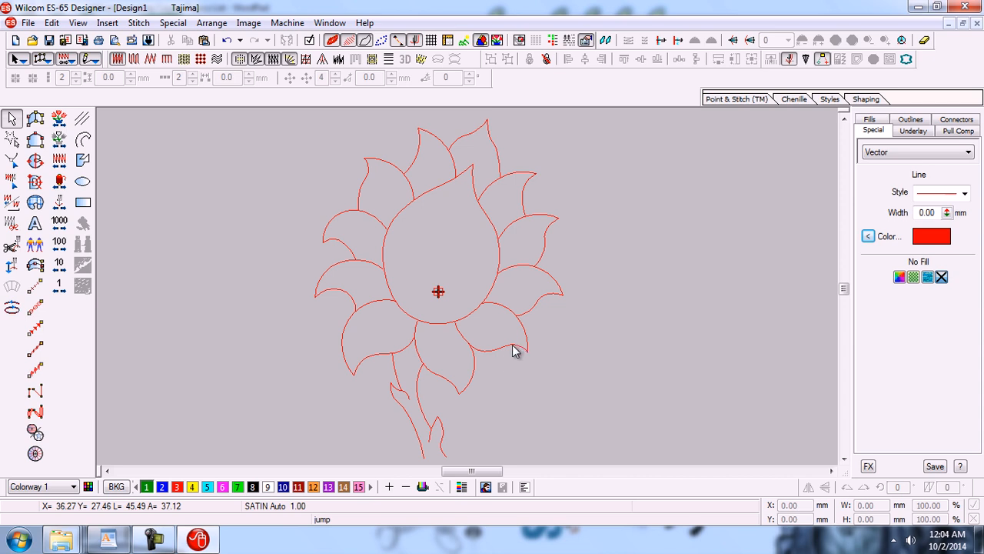
Move the group of three petals away from the flower, reposition it, and undo both moves.
{"action": "left_click_drag", "start_coordinate": [515, 351], "coordinate": [644, 335]}
{"action": "left_click", "coordinate": [487, 374]}
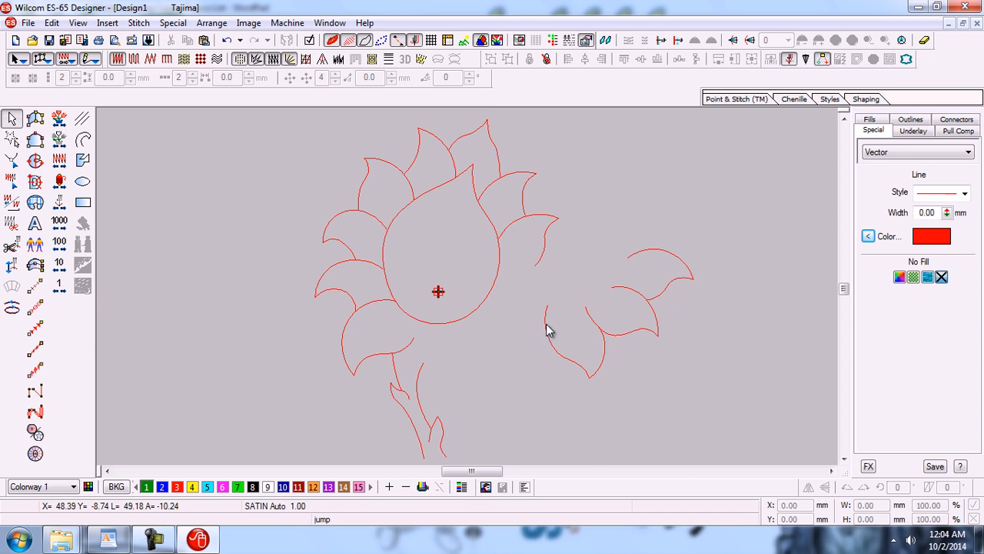
{"action": "left_click_drag", "start_coordinate": [546, 330], "coordinate": [499, 356]}
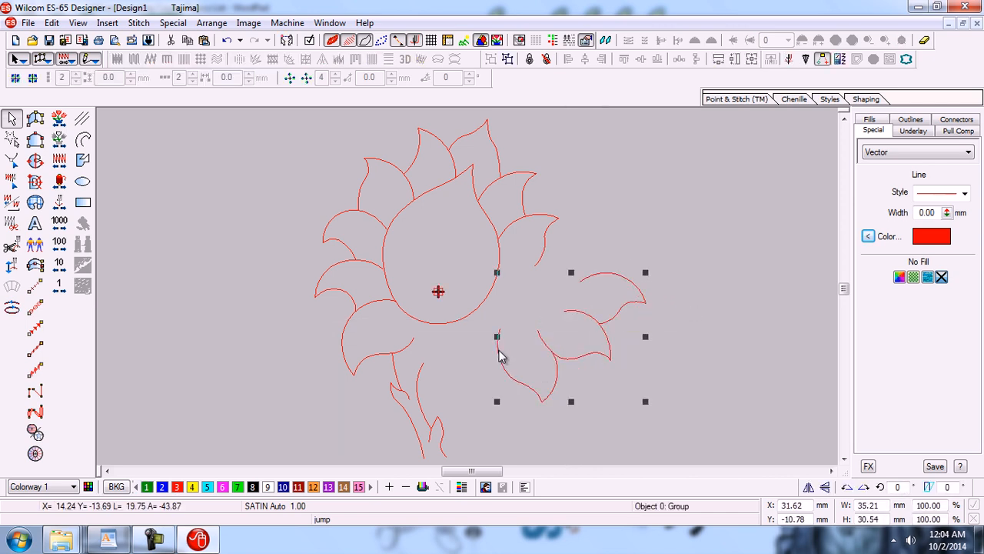
{"action": "key", "text": "ctrl+z"}
{"action": "key", "text": "ctrl+z"}
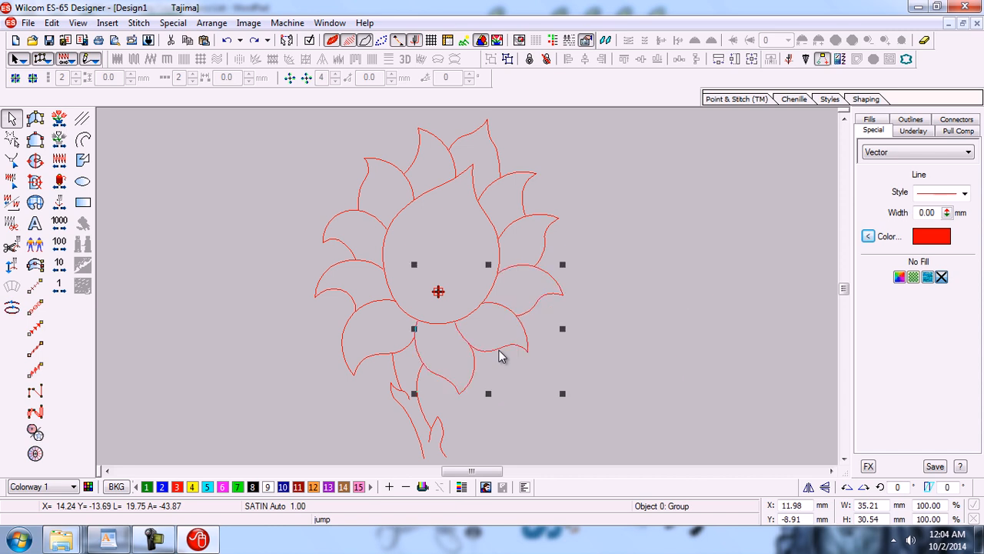
{"action": "left_click", "coordinate": [644, 281]}
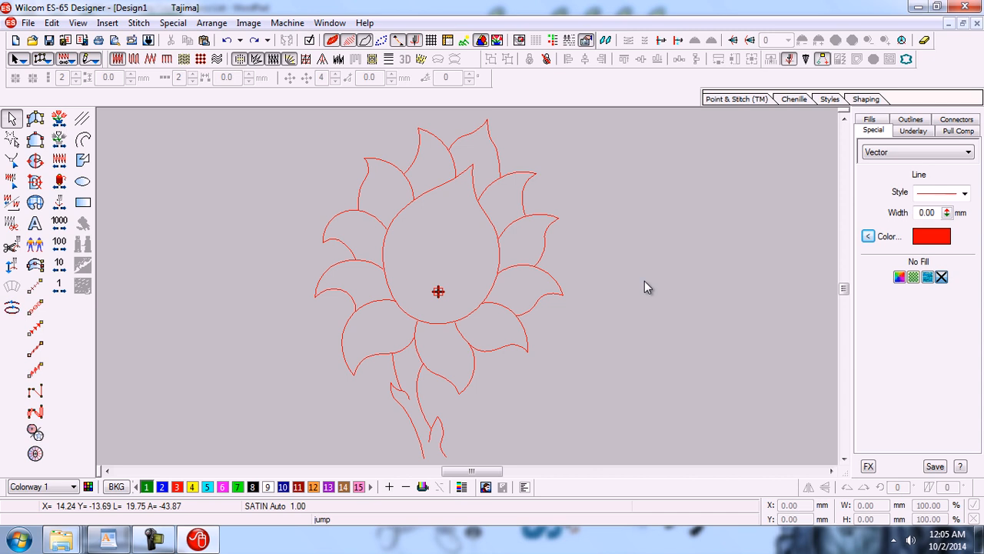
Group all of the flower's outlines, including the three-petal group, and shift the grouped flower slightly up and to the left.
{"action": "key", "text": "ctrl+a"}
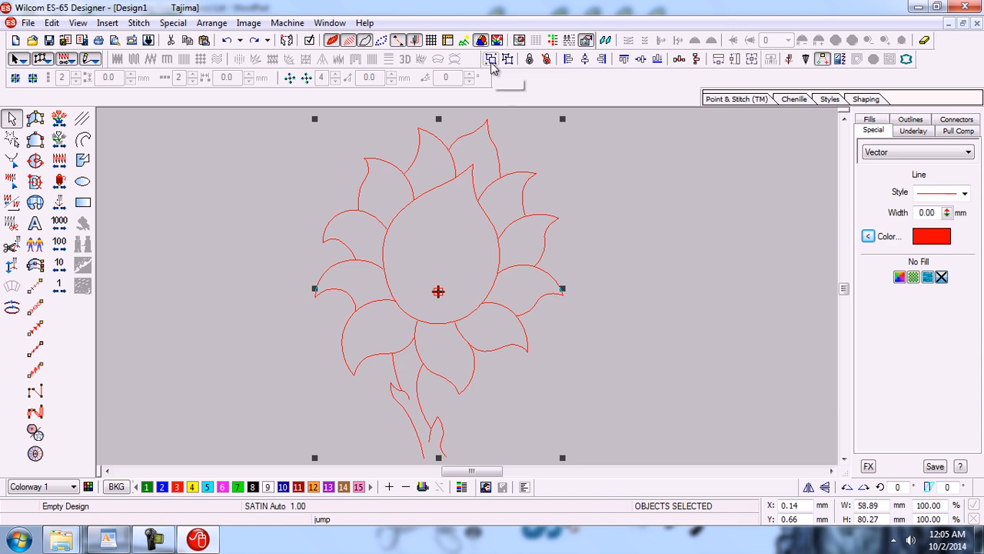
{"action": "left_click", "coordinate": [492, 60]}
{"action": "left_click", "coordinate": [673, 233]}
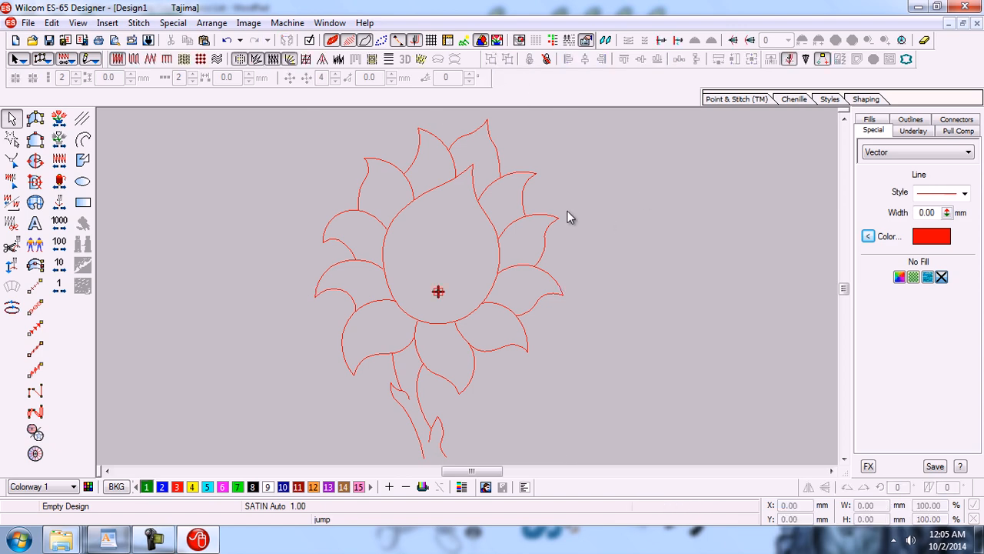
{"action": "left_click_drag", "start_coordinate": [498, 159], "coordinate": [428, 154]}
{"action": "left_click_drag", "start_coordinate": [477, 231], "coordinate": [538, 233]}
{"action": "left_click", "coordinate": [592, 220]}
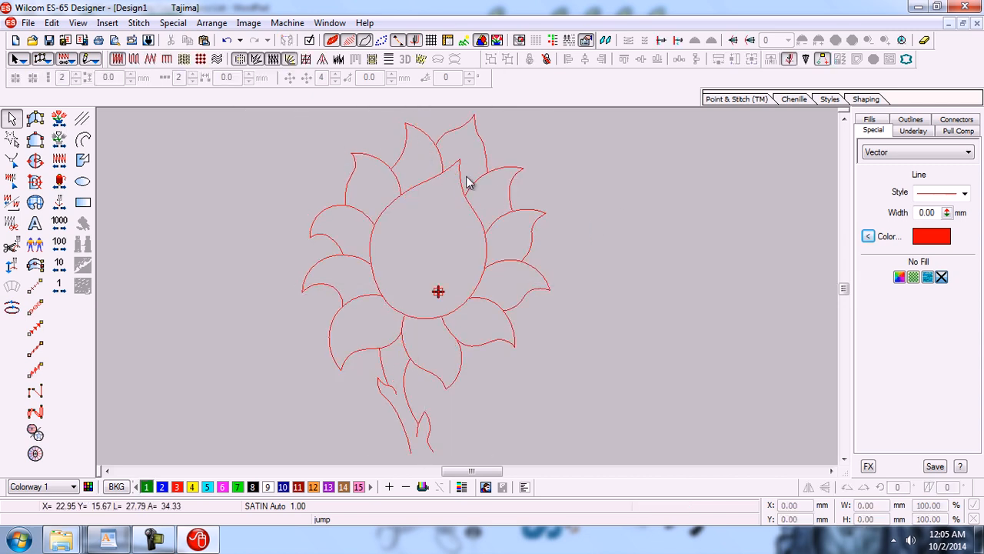
Ungroup the outer group of the flower, keeping the nested three-petal group.
{"action": "left_click", "coordinate": [469, 188]}
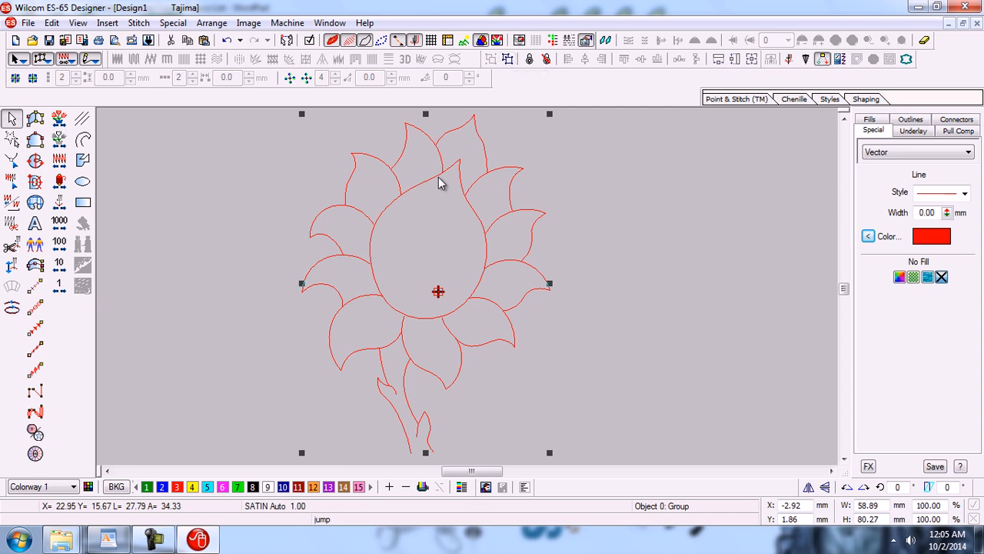
{"action": "left_click", "coordinate": [507, 59]}
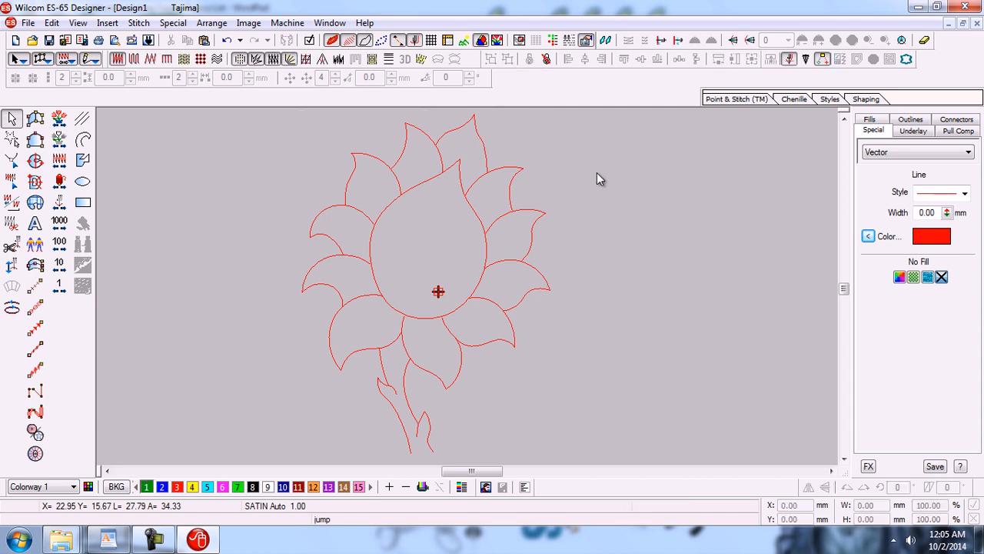
Move the upper-right petal and the nested three-petal group away from the flower separately, and undo each move.
{"action": "left_click", "coordinate": [517, 174]}
{"action": "left_click_drag", "start_coordinate": [517, 174], "coordinate": [573, 163]}
{"action": "key", "text": "ctrl+z"}
{"action": "left_click", "coordinate": [567, 310]}
{"action": "left_click_drag", "start_coordinate": [515, 337], "coordinate": [569, 342]}
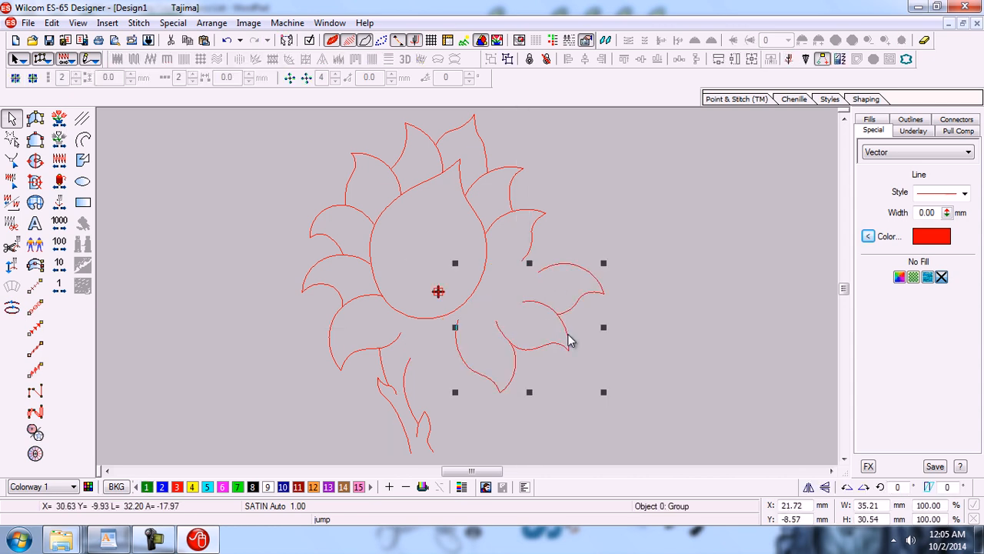
{"action": "key", "text": "ctrl+z"}
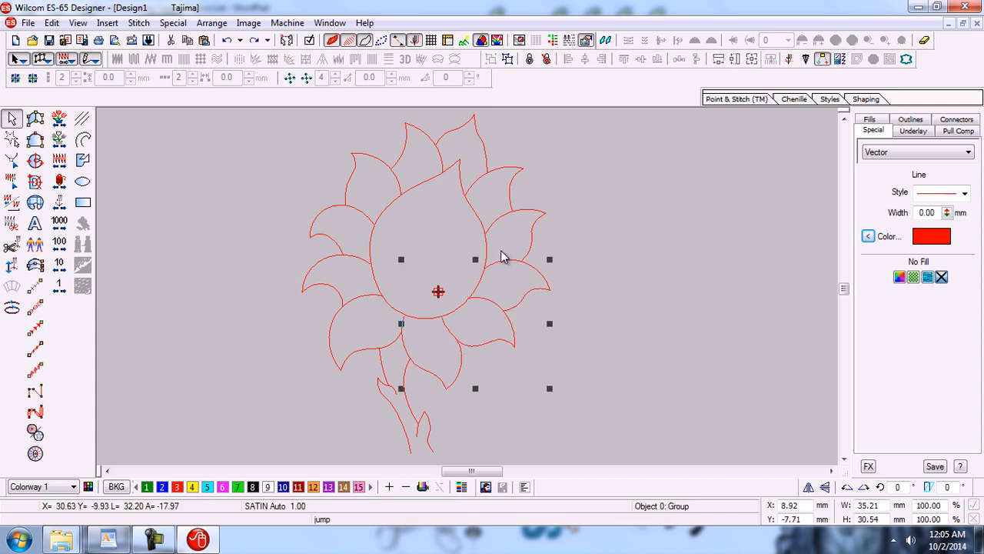
Ungroup the three petals and move the middle-right petal outward from the flower on its own.
{"action": "left_click", "coordinate": [509, 59]}
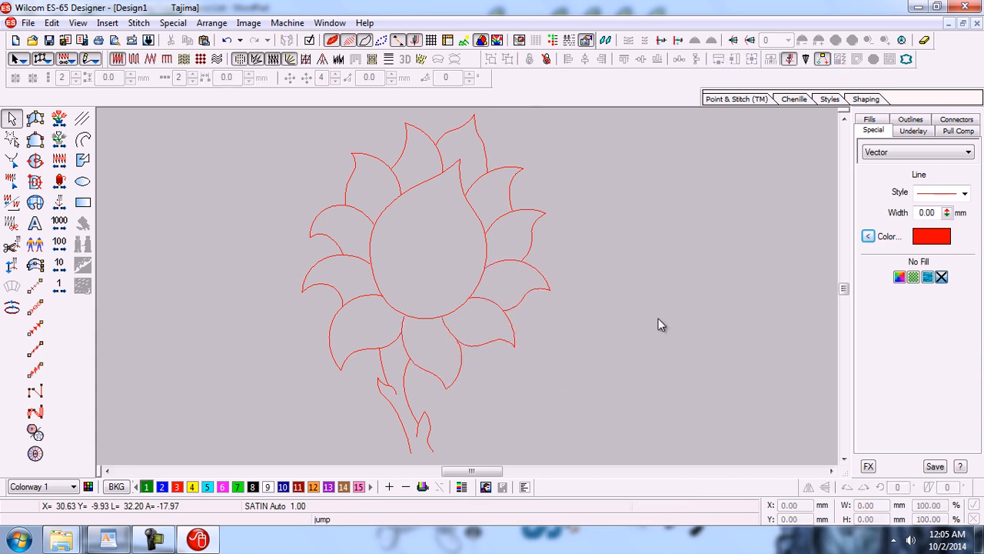
{"action": "left_click", "coordinate": [518, 310]}
{"action": "left_click_drag", "start_coordinate": [520, 311], "coordinate": [552, 315]}
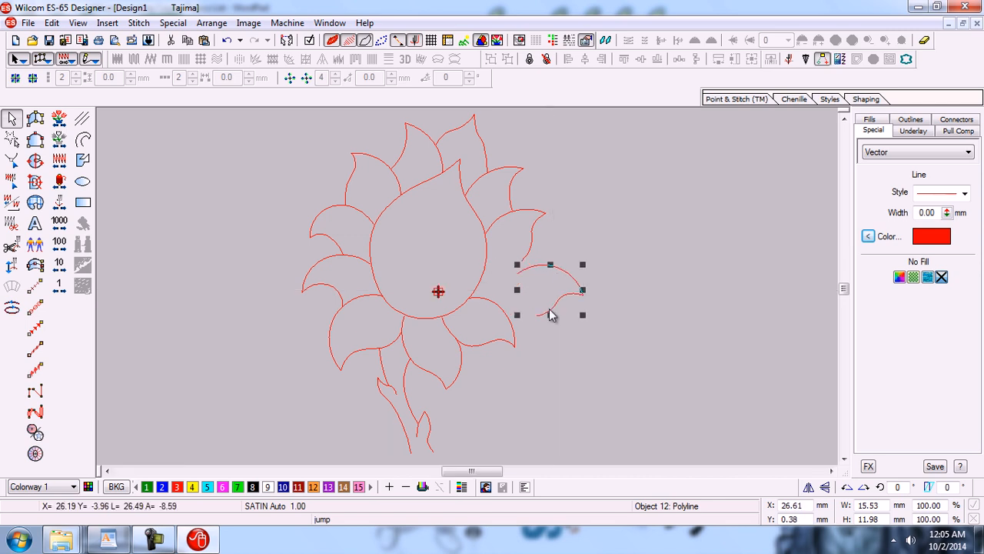
Undo the middle-right petal's move, and group all of the flower's outlines together.
{"action": "key", "text": "ctrl+z"}
{"action": "left_click", "coordinate": [622, 320]}
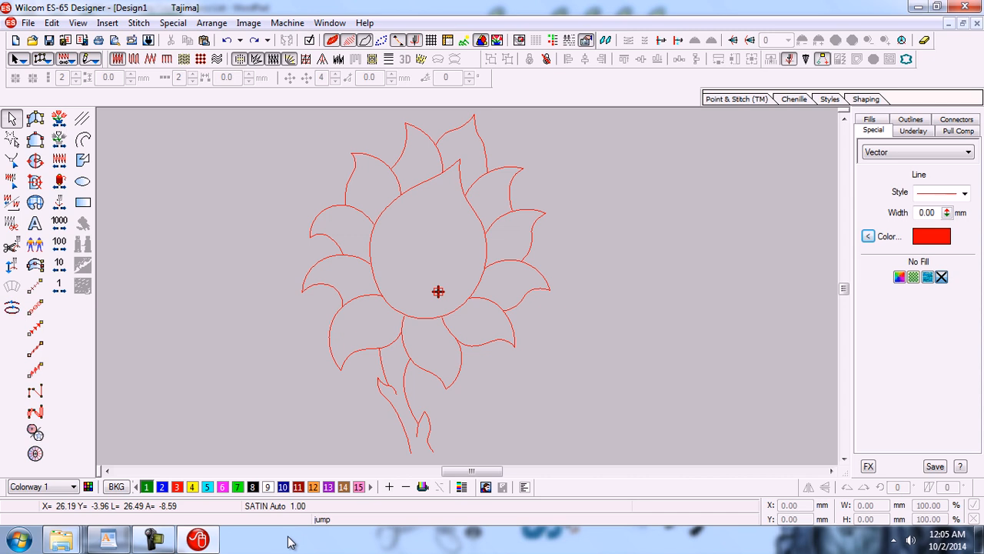
{"action": "key", "text": "ctrl+a"}
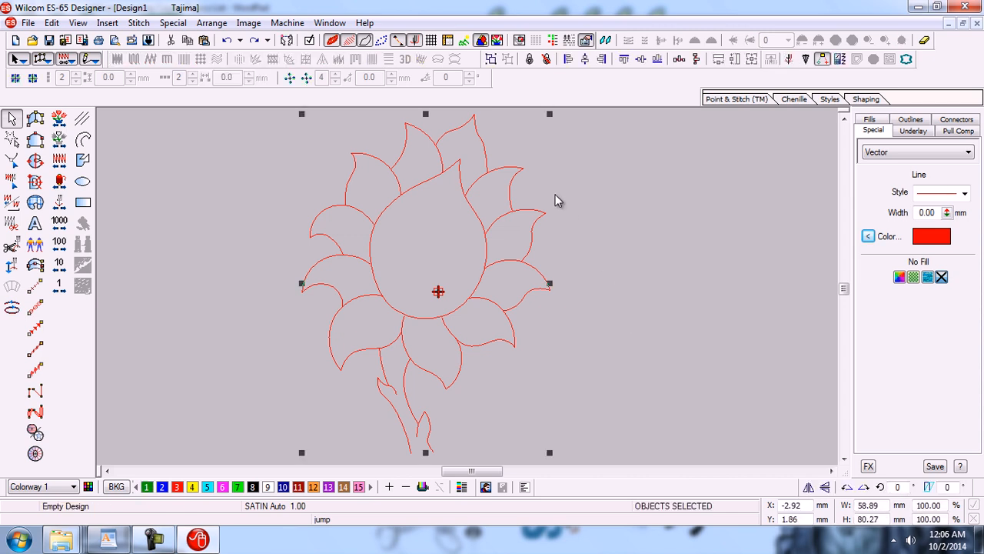
{"action": "left_click", "coordinate": [491, 60]}
{"action": "key", "text": "Escape"}
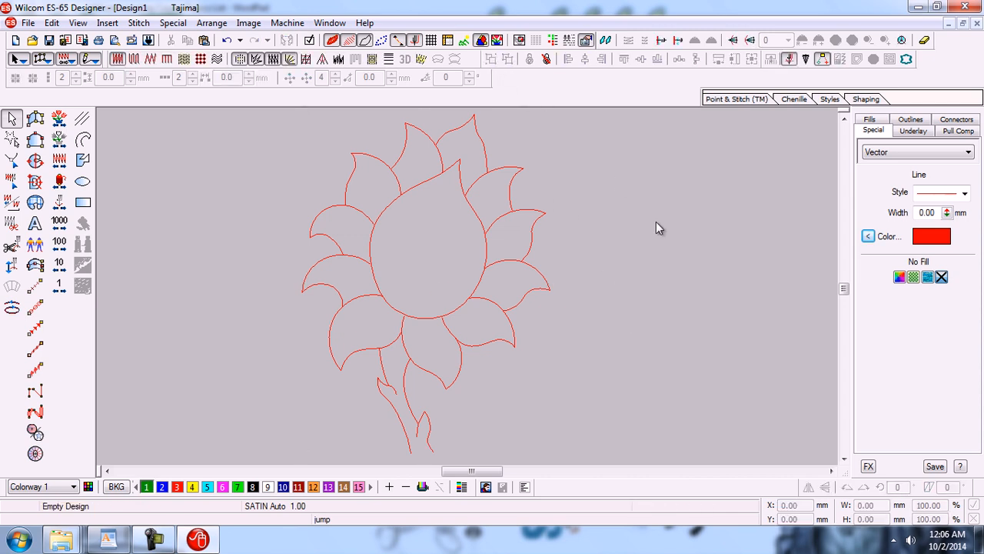
Show the source flower image and move the grouped outline clear of it, placing it alongside at about the same height.
{"action": "key", "text": "d"}
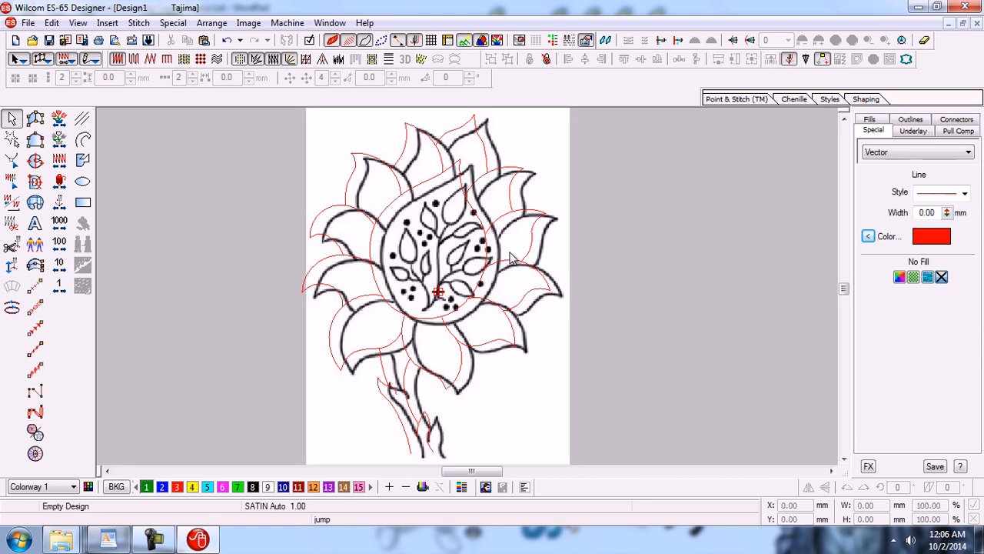
{"action": "left_click_drag", "start_coordinate": [489, 228], "coordinate": [779, 206]}
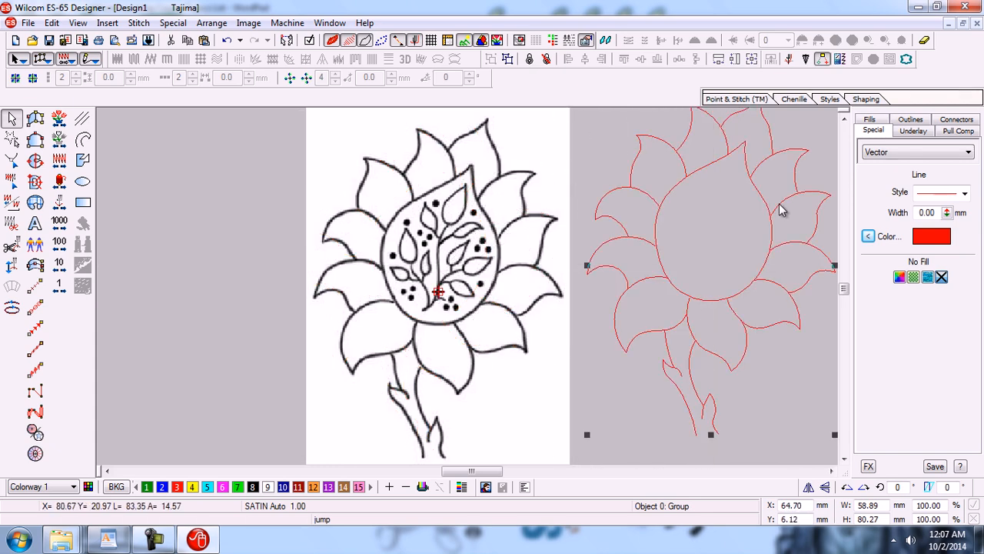
{"action": "key", "text": "0"}
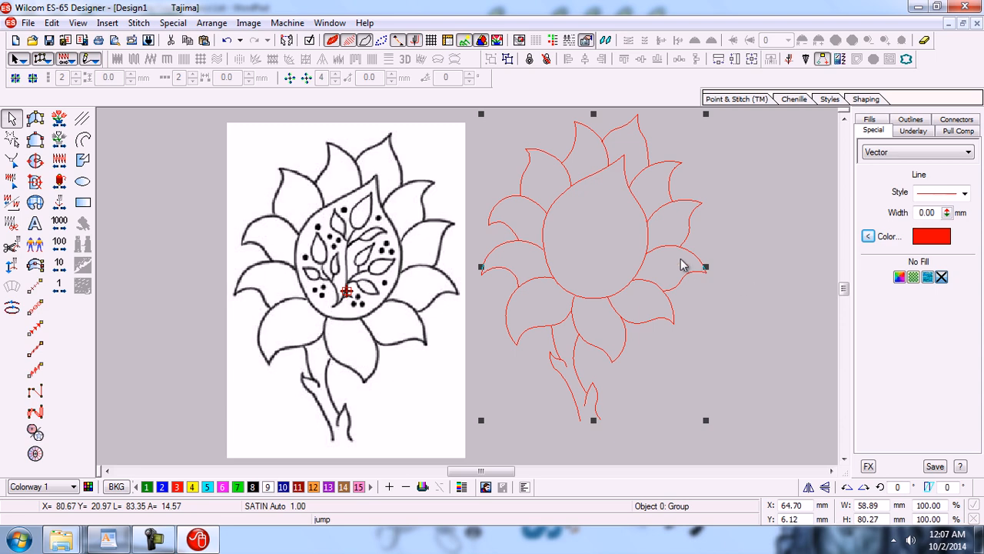
{"action": "left_click_drag", "start_coordinate": [680, 251], "coordinate": [681, 287]}
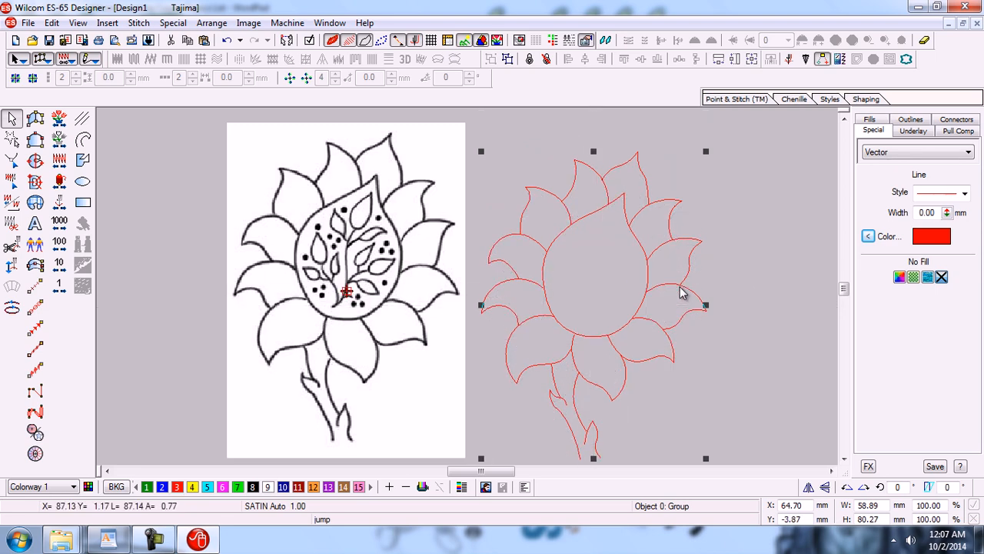
{"action": "left_click", "coordinate": [741, 272]}
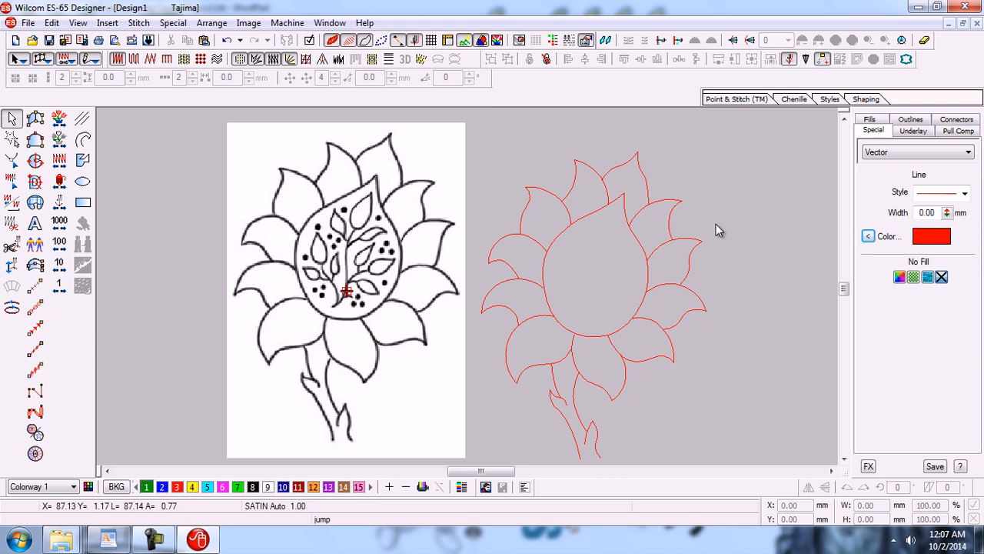
Switch to the Wilcom course topics list in WordPad.
{"action": "left_click", "coordinate": [109, 538]}
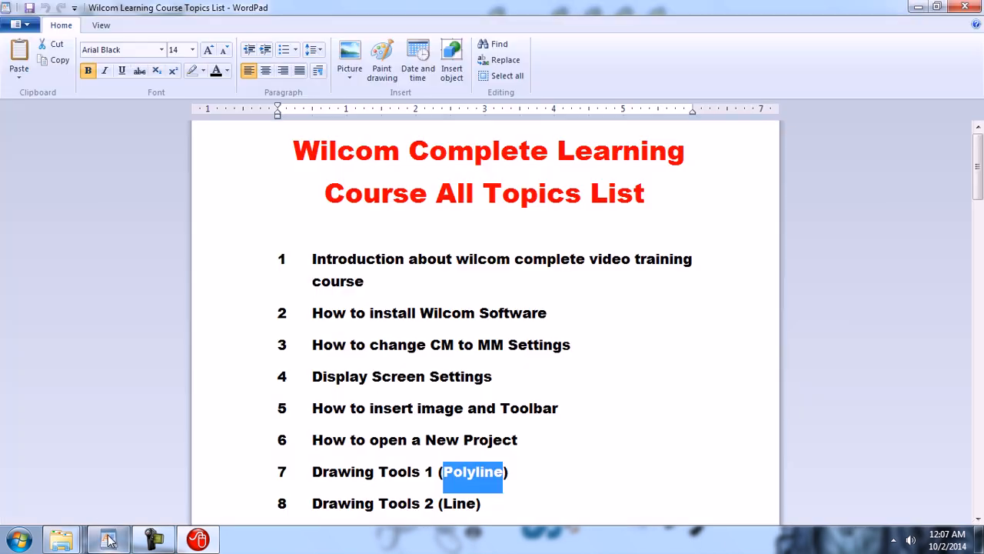